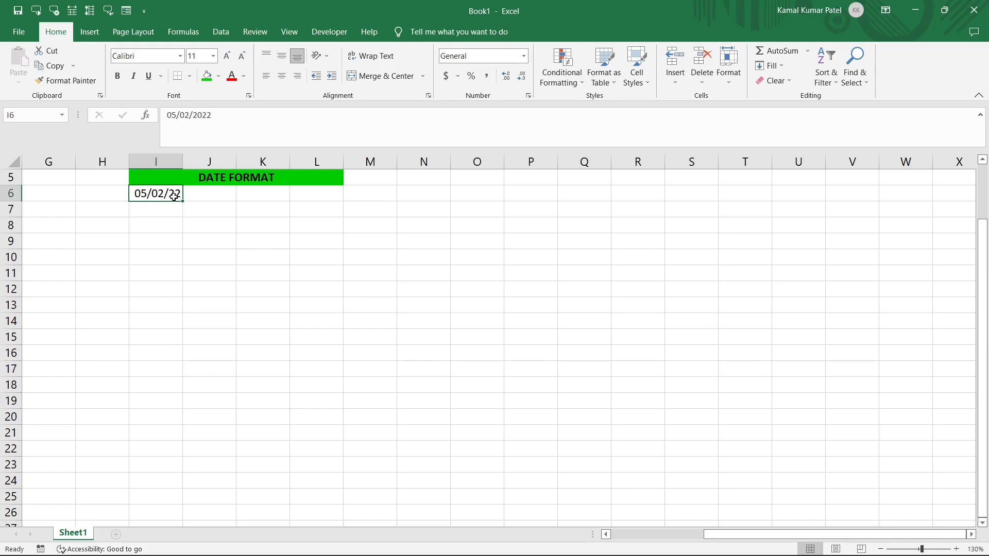
Open the region settings in Control Panel and set the regional format to English (India)
{"action": "left_click", "coordinate": [175, 196]}
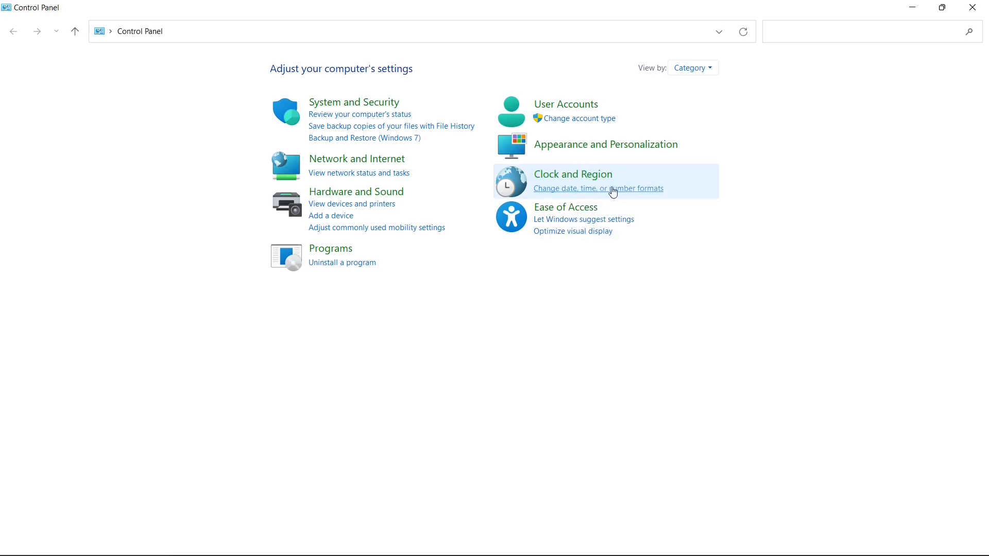
{"action": "left_click", "coordinate": [567, 183]}
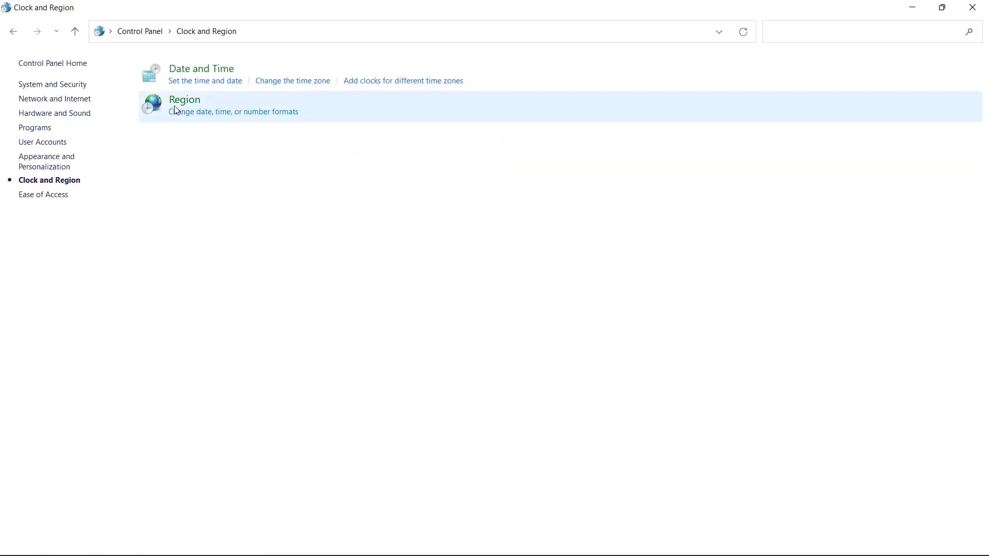
{"action": "left_click", "coordinate": [256, 113]}
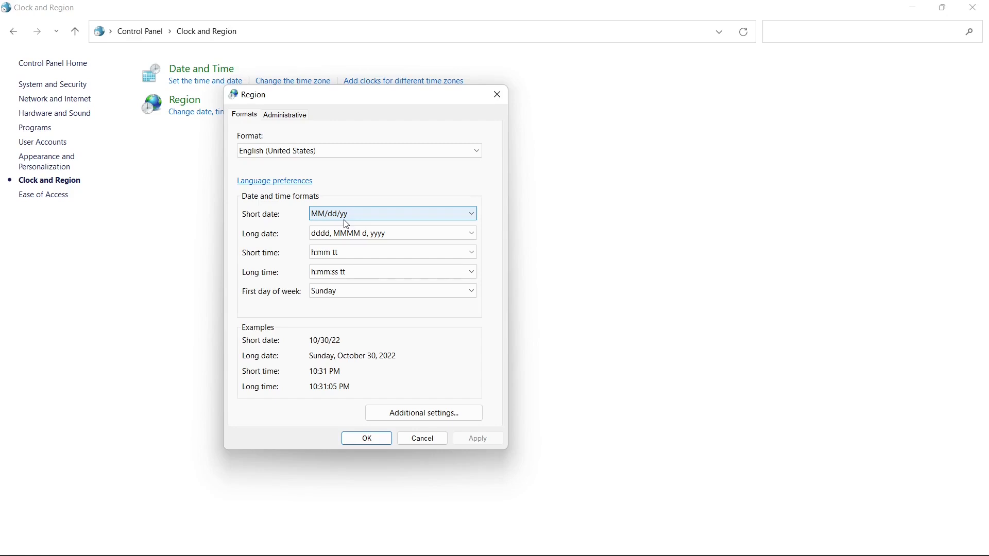
{"action": "left_click", "coordinate": [417, 157]}
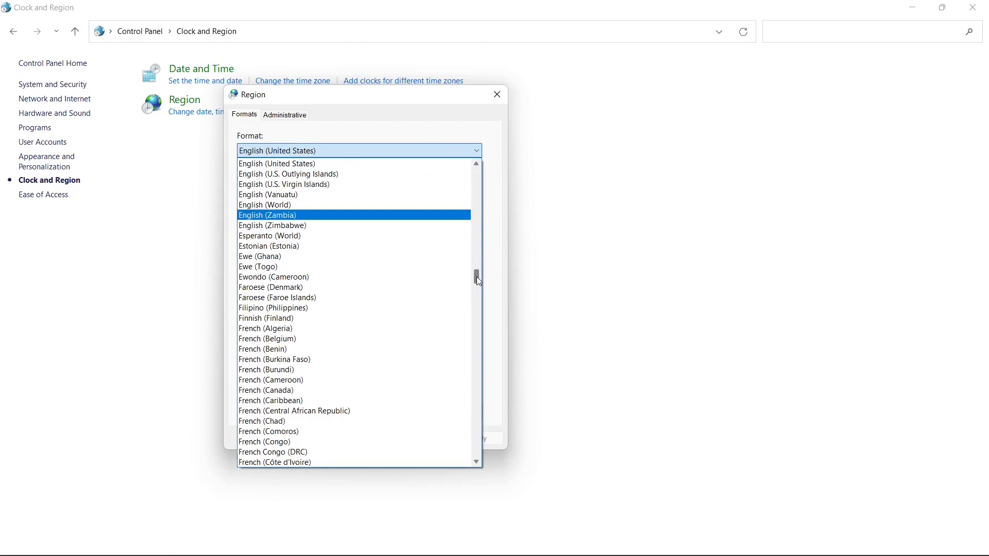
{"action": "left_click_drag", "start_coordinate": [477, 276], "coordinate": [477, 240]}
{"action": "left_click", "coordinate": [289, 296]}
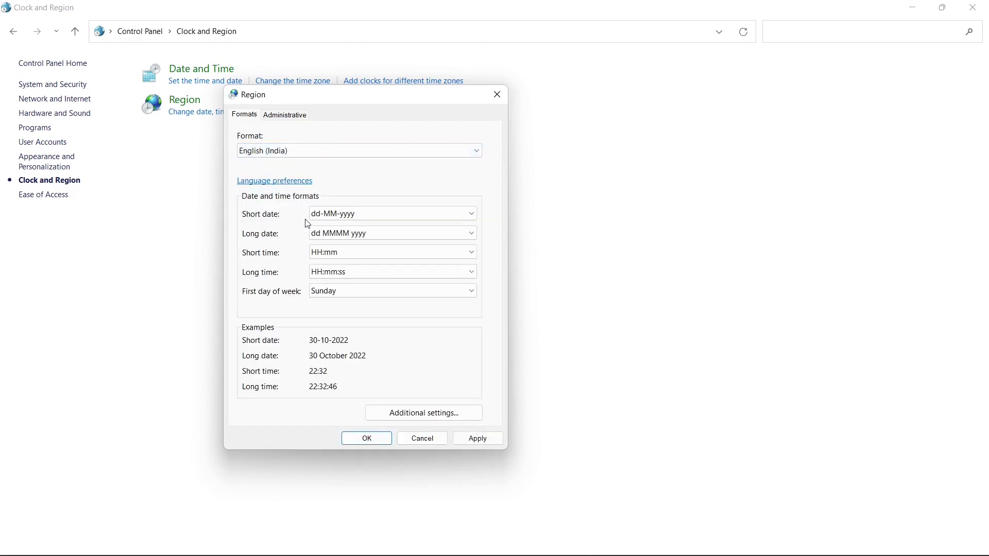
Review the available short date formats in the Region dialog and in its additional date settings, leaving them as they are
{"action": "left_click", "coordinate": [348, 221]}
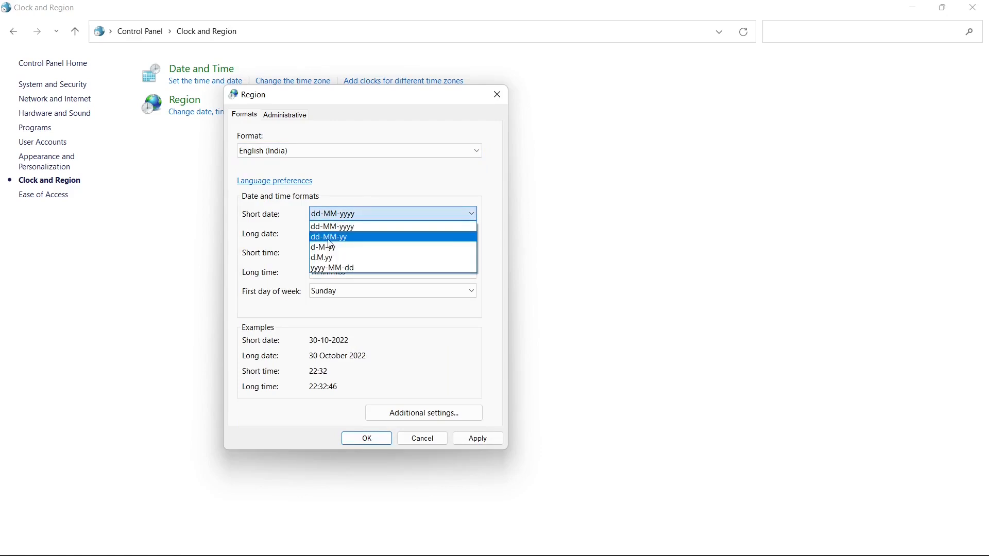
{"action": "left_click", "coordinate": [389, 331]}
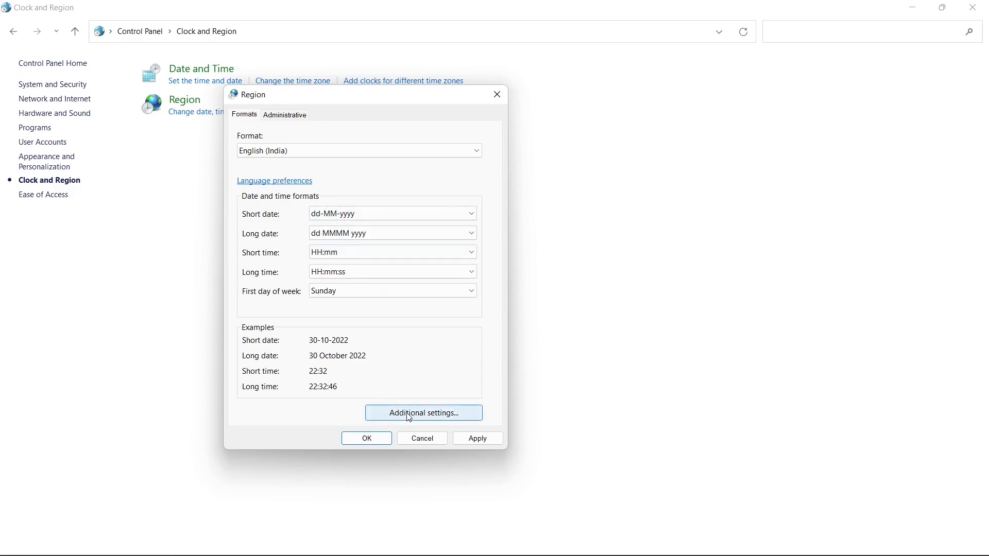
{"action": "left_click", "coordinate": [409, 417]}
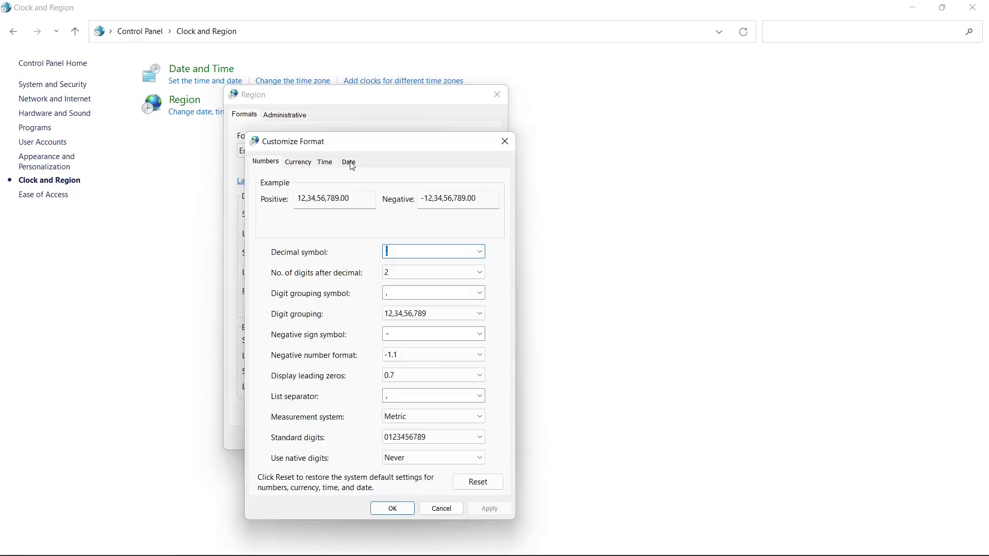
{"action": "left_click", "coordinate": [350, 163]}
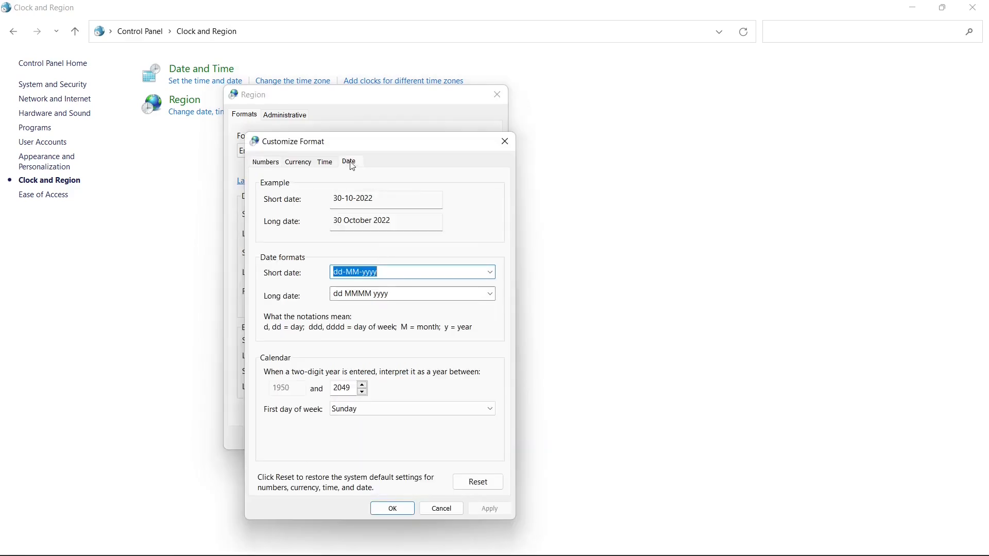
{"action": "left_click", "coordinate": [491, 273]}
{"action": "left_click", "coordinate": [493, 274]}
{"action": "left_click", "coordinate": [441, 509]}
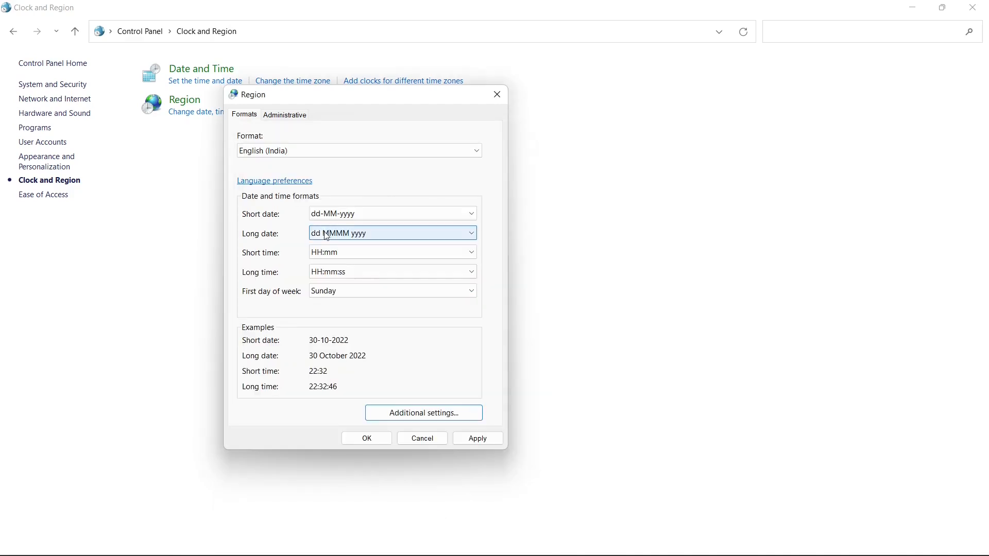
Apply the regional format, close the Region dialog and switch back to the Excel workbook
{"action": "left_click", "coordinate": [478, 439]}
{"action": "left_click", "coordinate": [367, 439]}
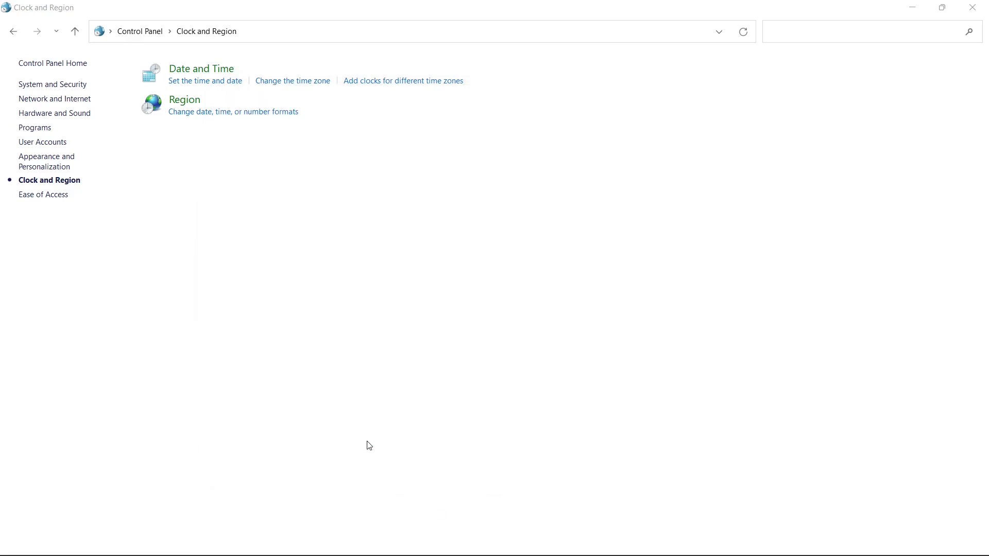
{"action": "key", "text": "alt+Tab"}
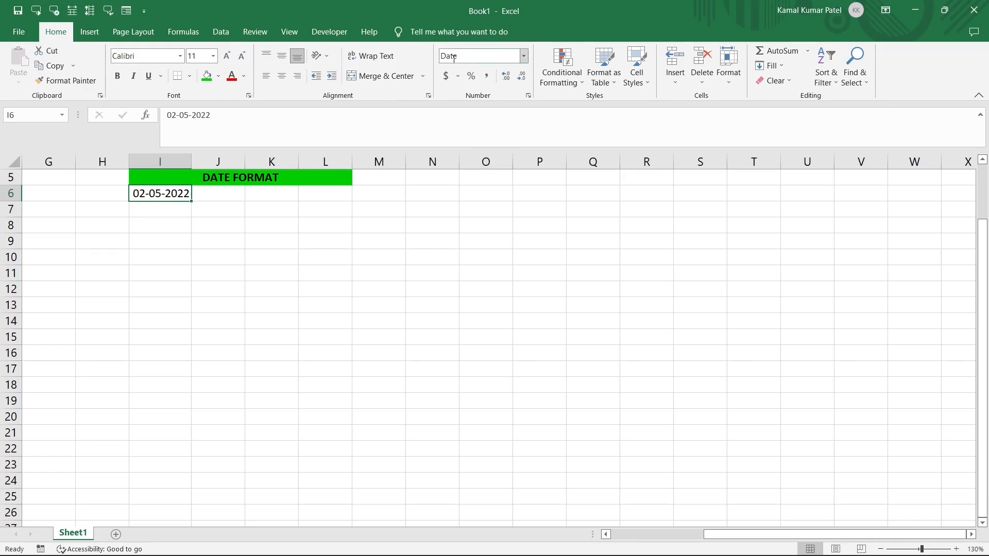
Format the date in cell I6 as Long Date
{"action": "left_click", "coordinate": [523, 56]}
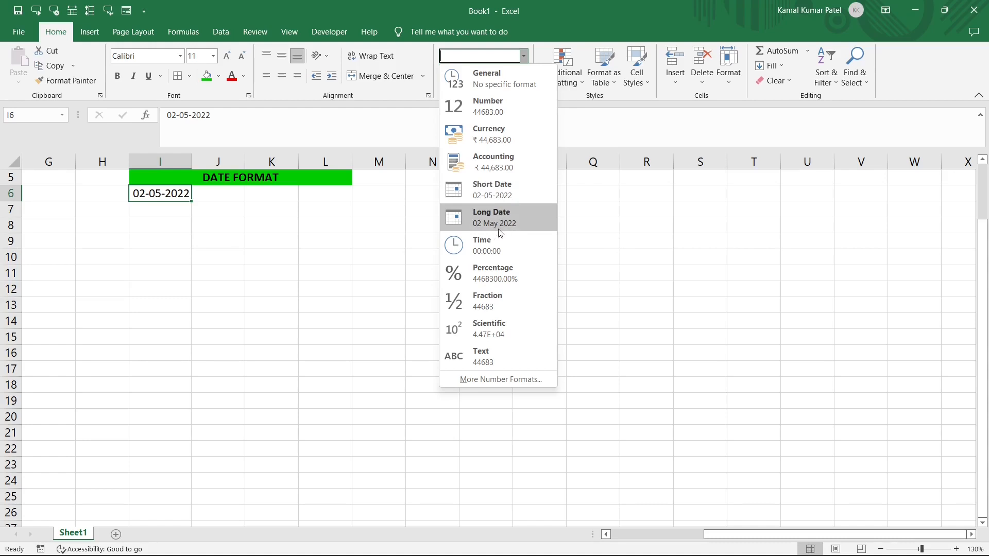
{"action": "left_click", "coordinate": [512, 226]}
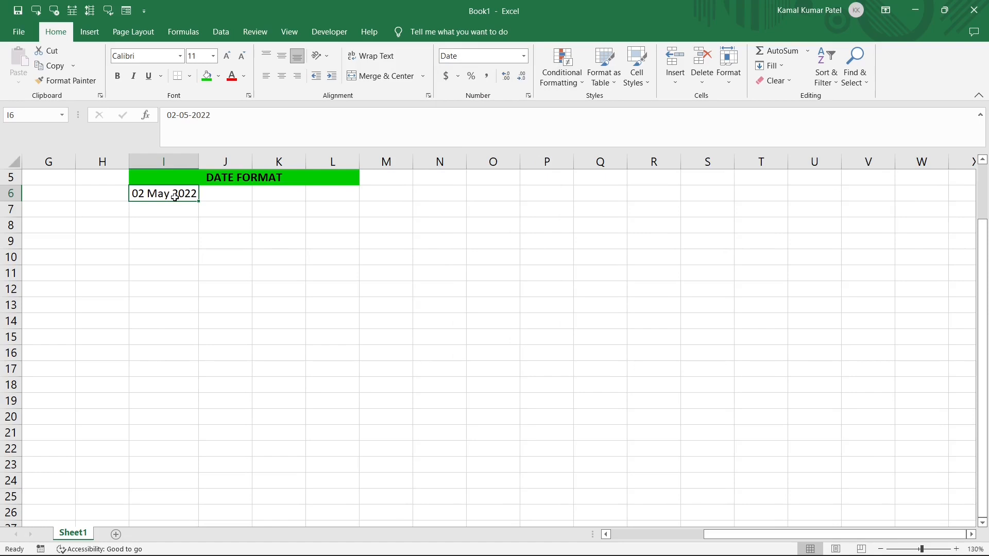
Enter the date 04/05/2001 in cell I7
{"action": "left_click", "coordinate": [155, 214]}
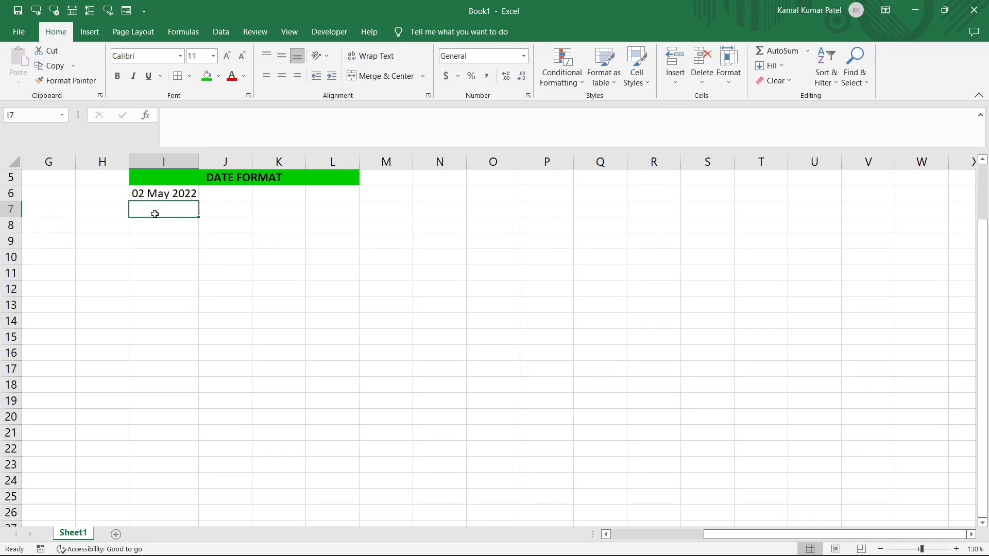
{"action": "type", "text": "04/0"}
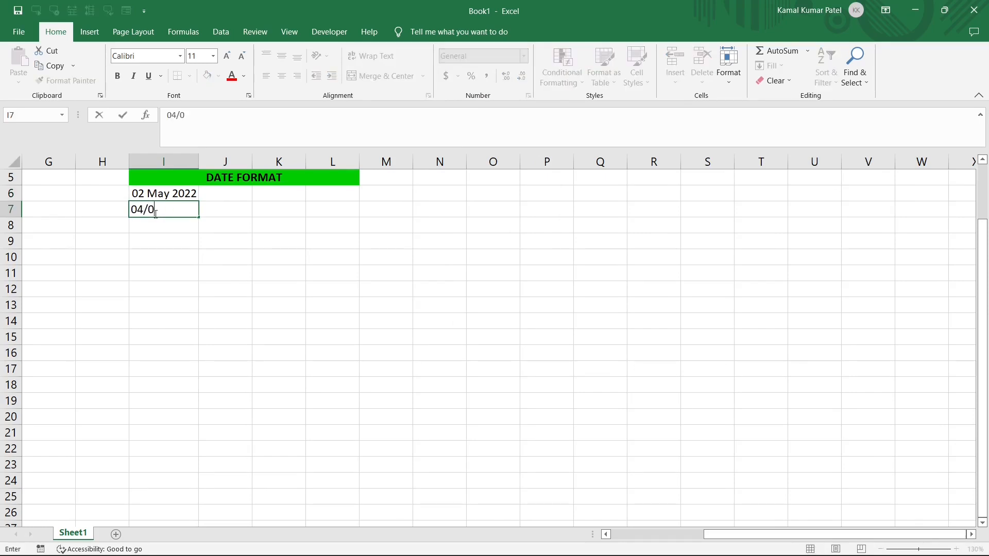
{"action": "type", "text": "5/2001"}
{"action": "key", "text": "Return"}
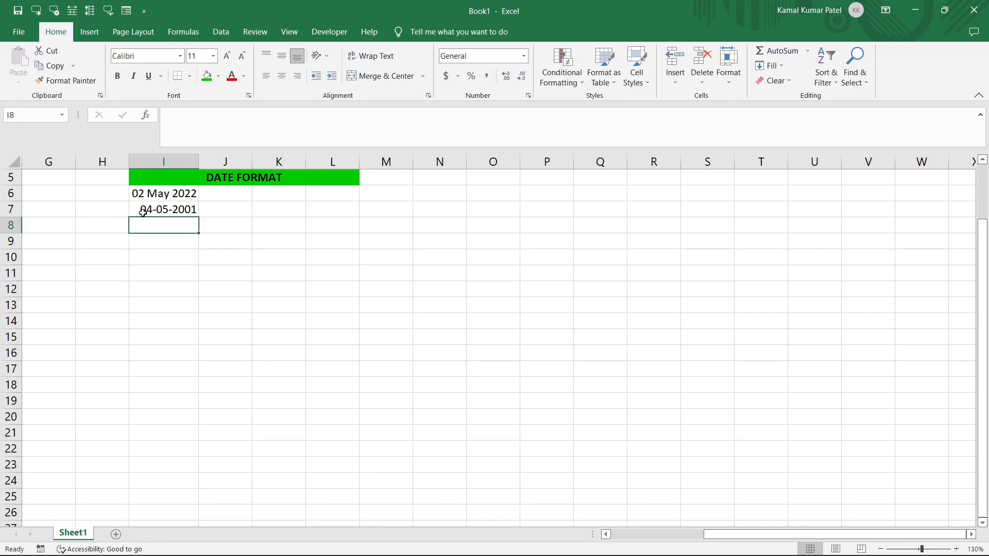
Apply the custom number format dd MM yyyy to the whole of column I
{"action": "left_click", "coordinate": [177, 198]}
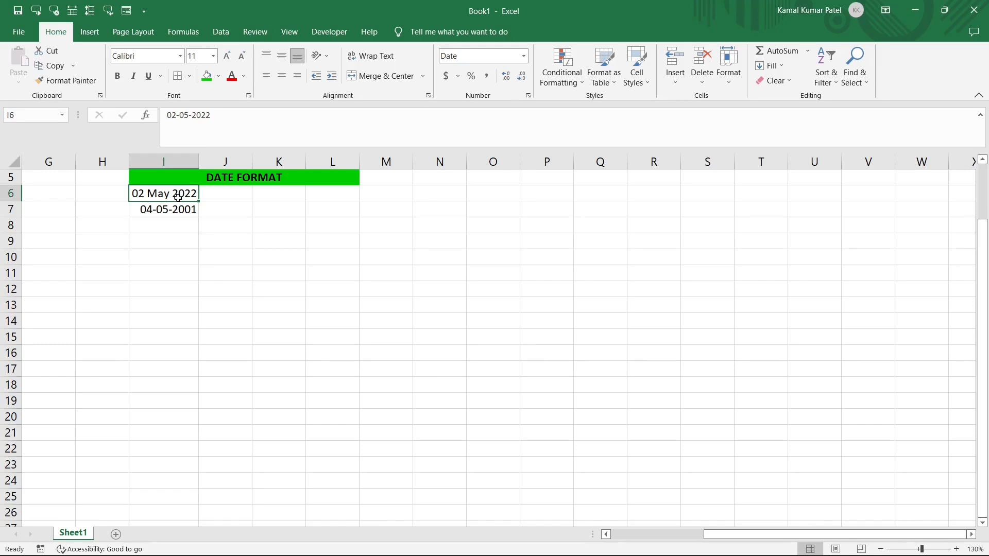
{"action": "left_click", "coordinate": [175, 159]}
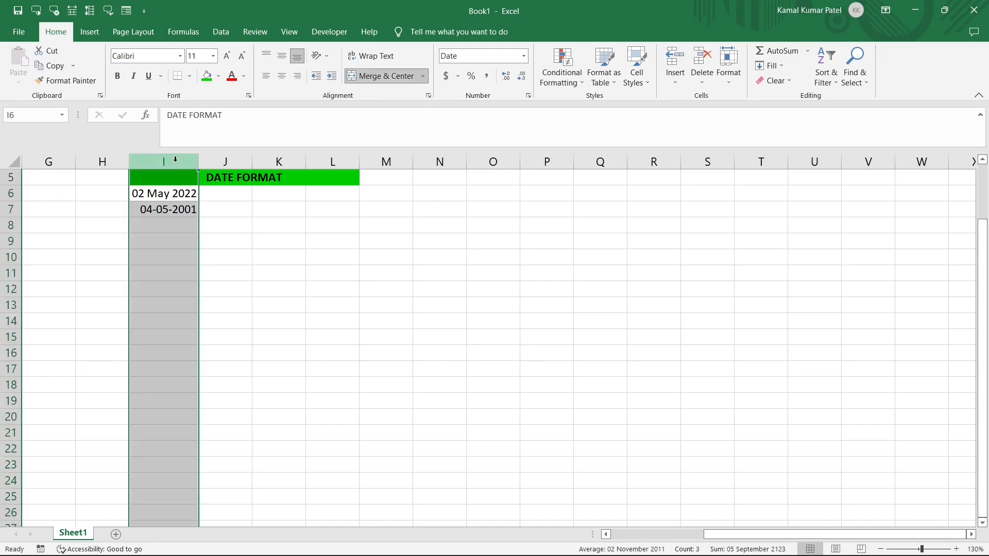
{"action": "right_click", "coordinate": [163, 210]}
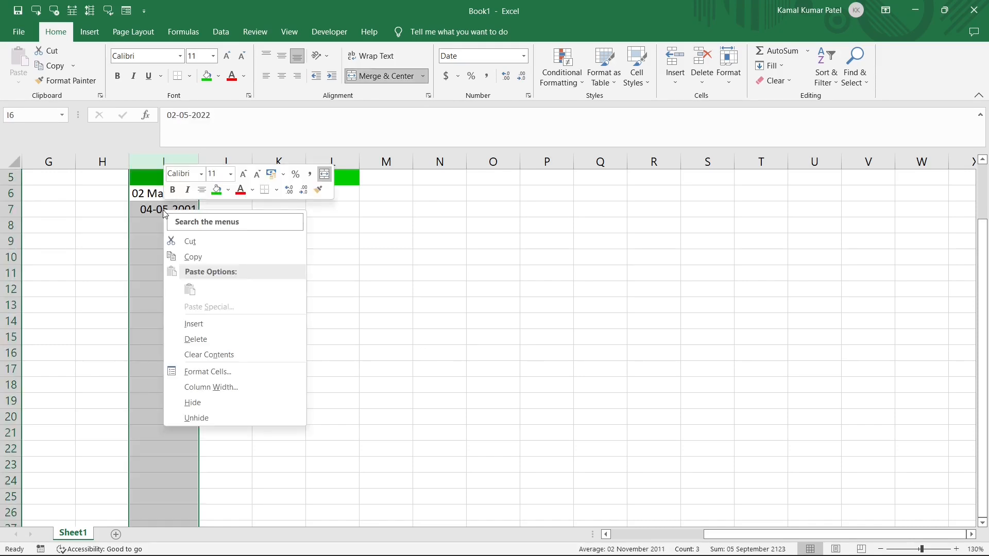
{"action": "left_click", "coordinate": [201, 372]}
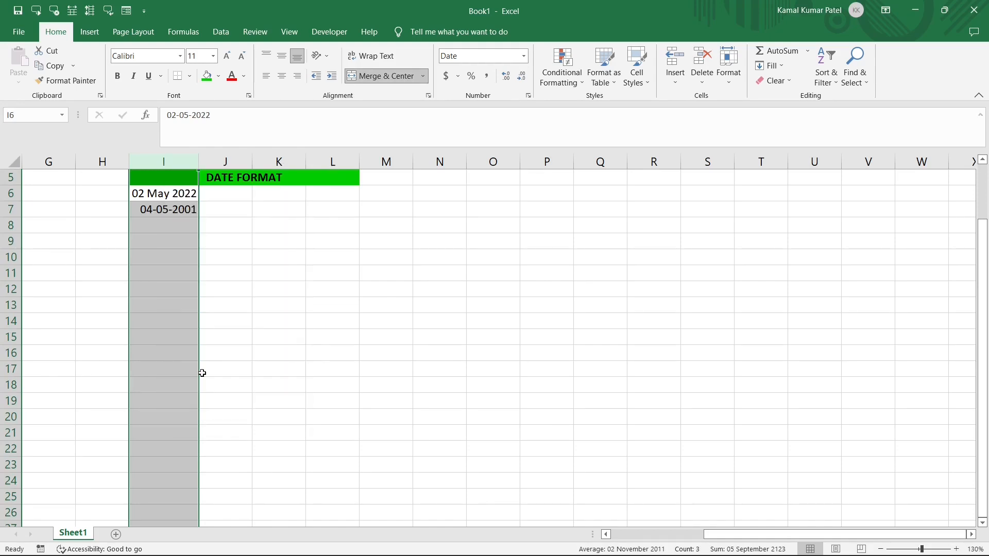
{"action": "left_click", "coordinate": [360, 213]}
{"action": "key", "text": "ctrl+1"}
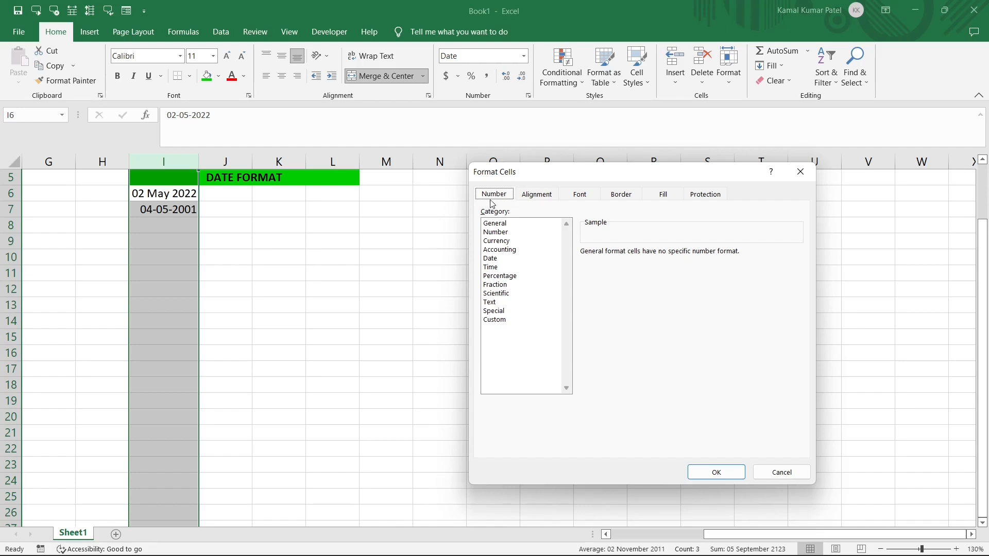
{"action": "left_click", "coordinate": [494, 321]}
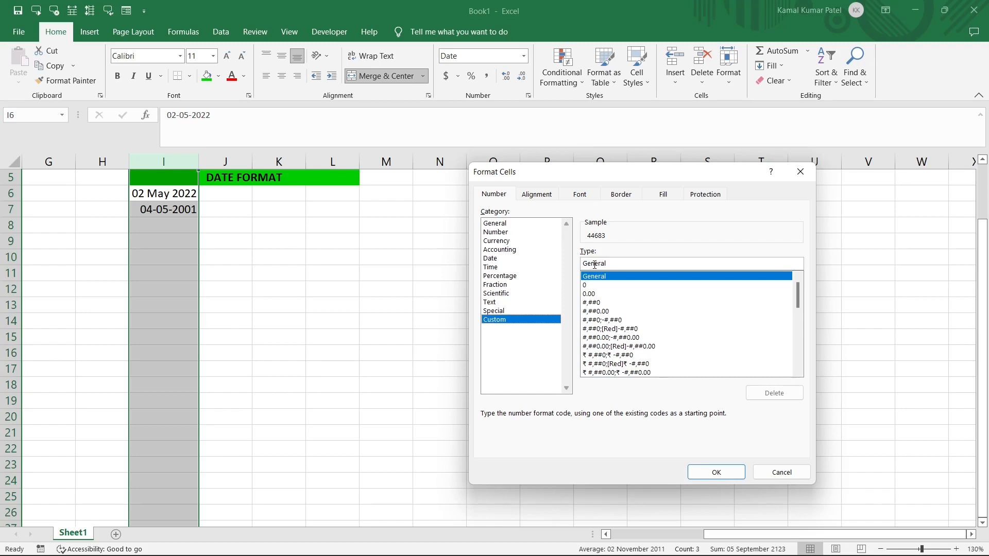
{"action": "double_click", "coordinate": [600, 264]}
{"action": "type", "text": "dd "}
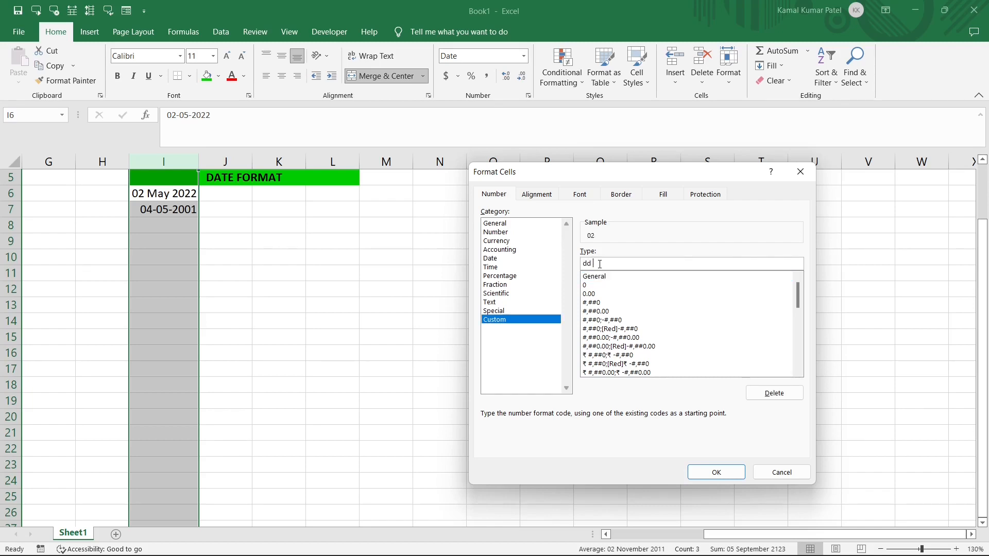
{"action": "type", "text": "MM yyyy"}
{"action": "left_click", "coordinate": [716, 472]}
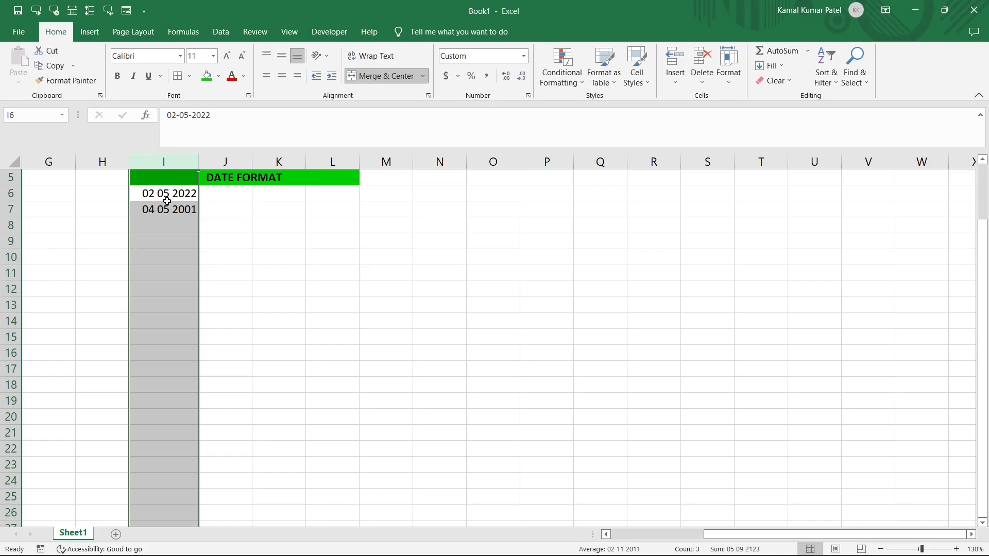
Change column I's custom number format to dd MMM yyyy
{"action": "key", "text": "ctrl+1"}
{"action": "left_click", "coordinate": [495, 320]}
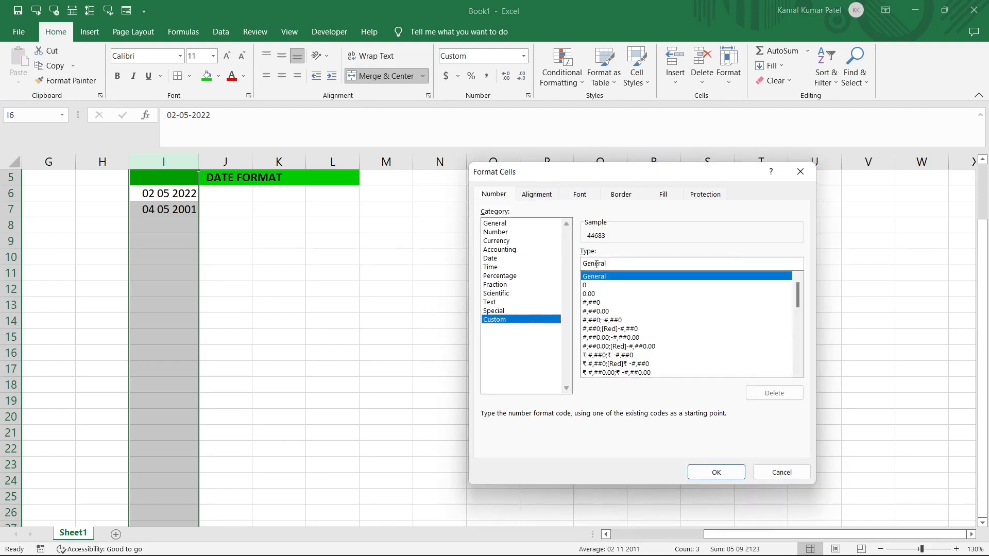
{"action": "double_click", "coordinate": [596, 264]}
{"action": "type", "text": "dd "}
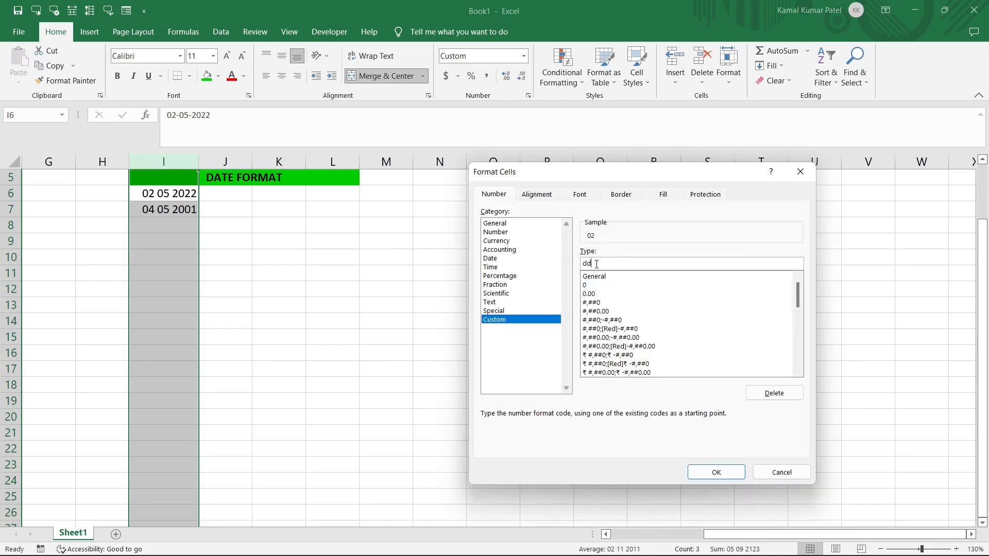
{"action": "type", "text": "MMM yyyy"}
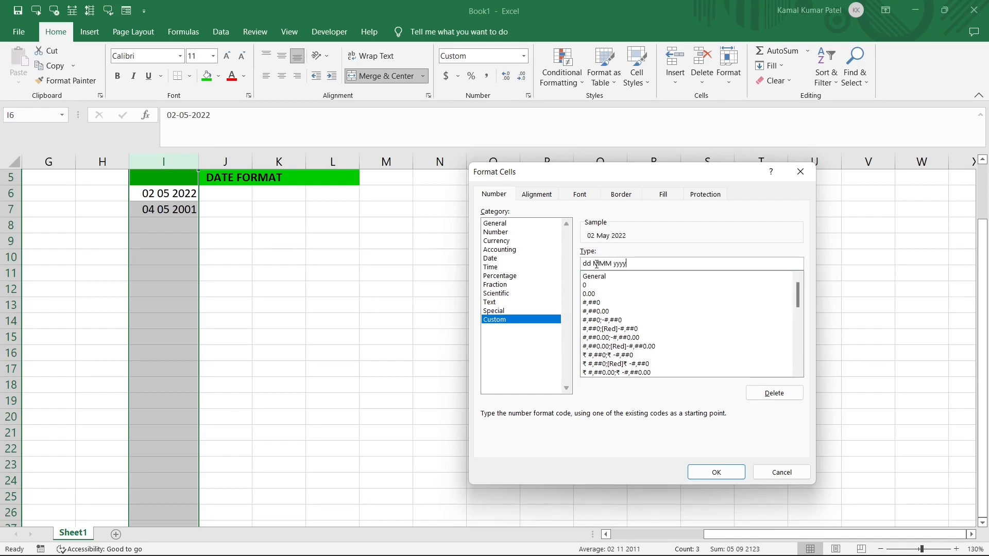
{"action": "left_click", "coordinate": [712, 471]}
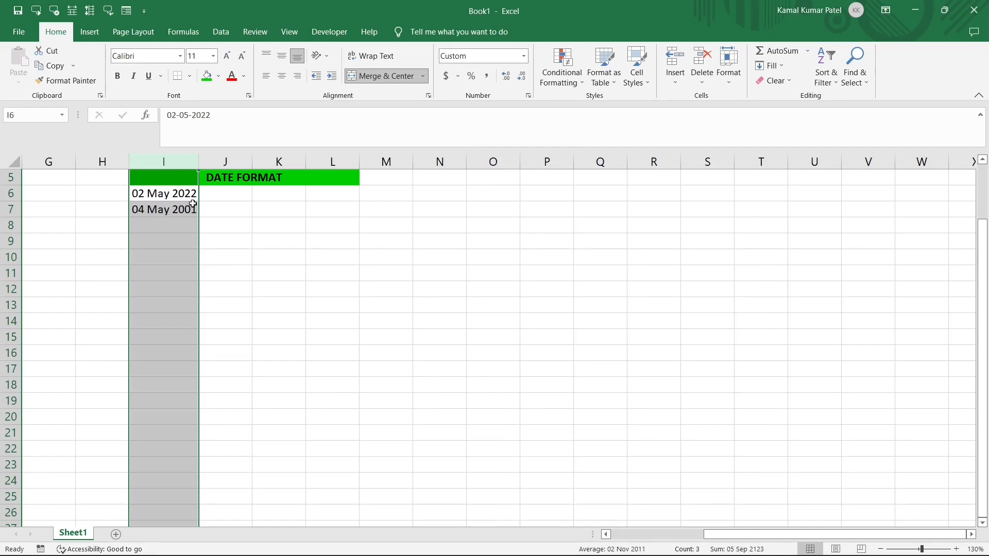
Enter the date 01-02-2021 in cell I8
{"action": "left_click", "coordinate": [155, 226]}
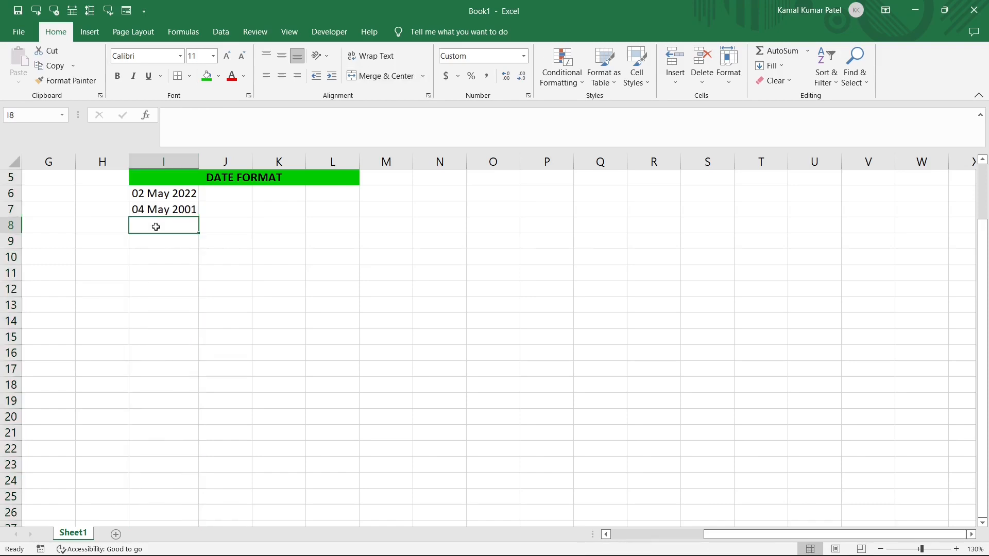
{"action": "type", "text": "01-02"}
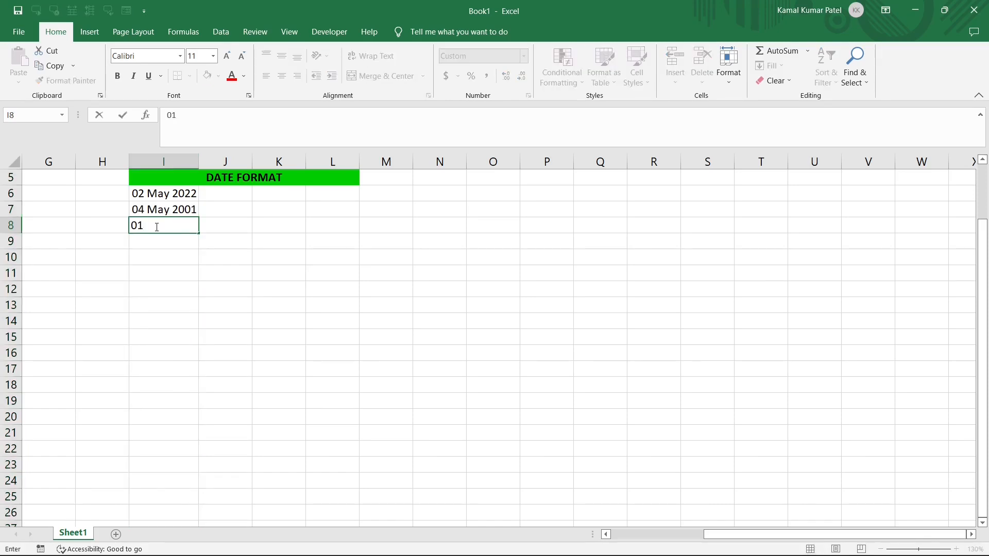
{"action": "type", "text": "-2021"}
{"action": "key", "text": "Return"}
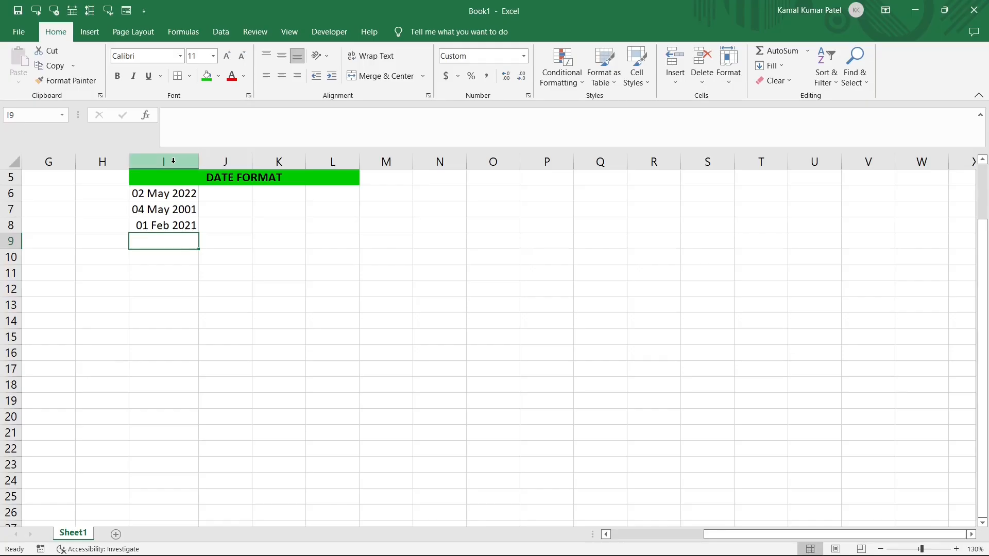
Change the custom number format of column I to dd mmmm yyyy
{"action": "left_click", "coordinate": [173, 161]}
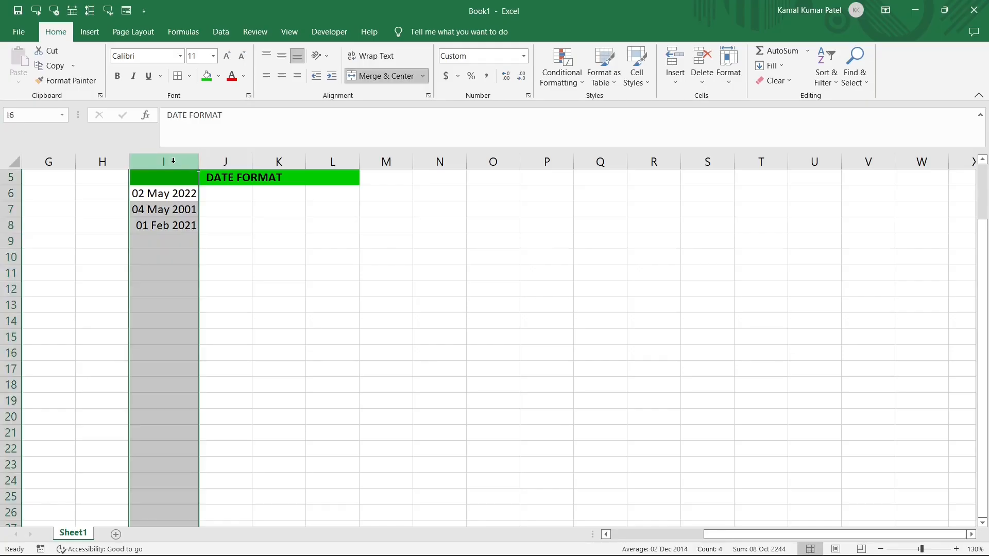
{"action": "key", "text": "ctrl+1"}
{"action": "left_click", "coordinate": [494, 320]}
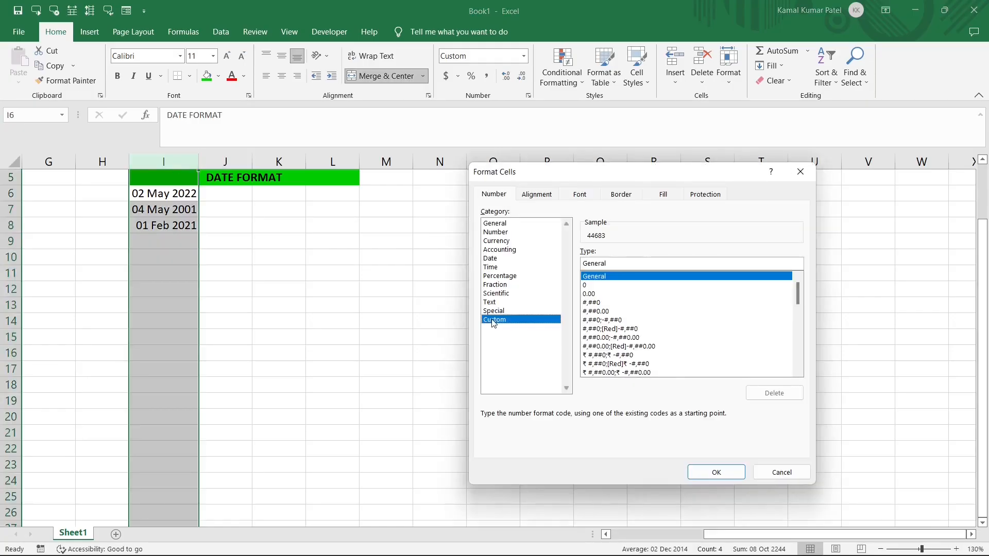
{"action": "double_click", "coordinate": [591, 263]}
{"action": "type", "text": "dd"}
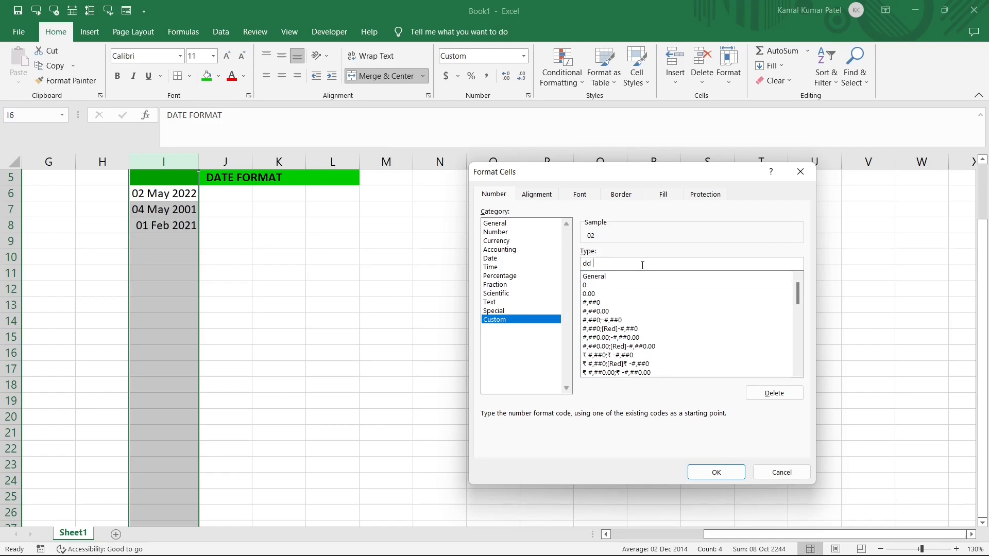
{"action": "type", "text": " mmmm yyyy"}
{"action": "left_click", "coordinate": [718, 479]}
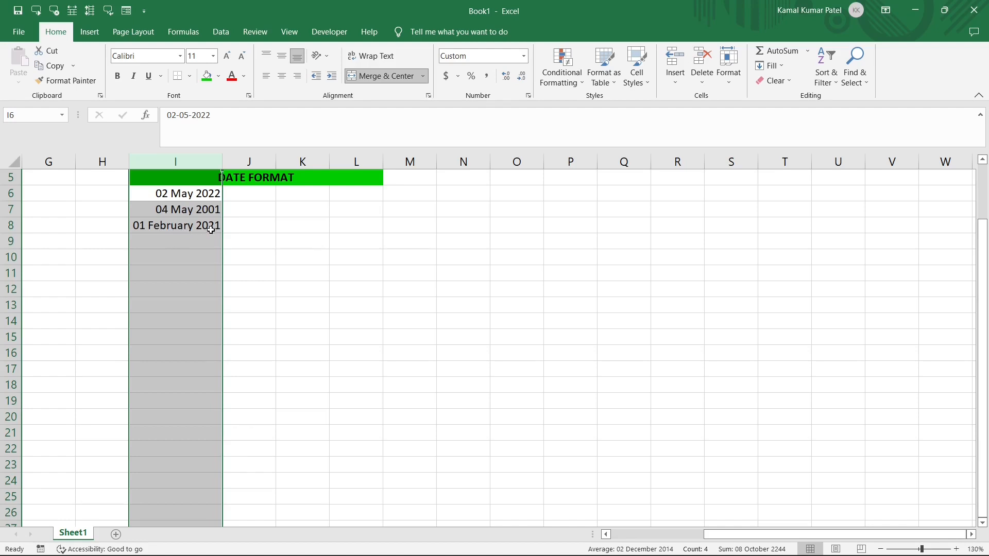
Add the weekday name to column I's dates with the custom number format dd dddd mmmm yyyy
{"action": "key", "text": "ctrl+1"}
{"action": "left_click", "coordinate": [494, 320]}
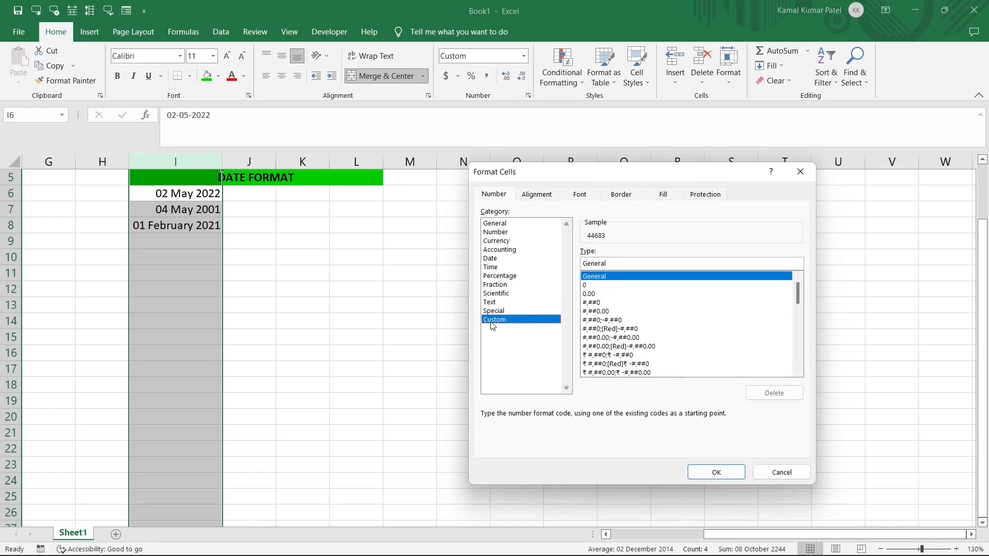
{"action": "double_click", "coordinate": [594, 263]}
{"action": "type", "text": "d"}
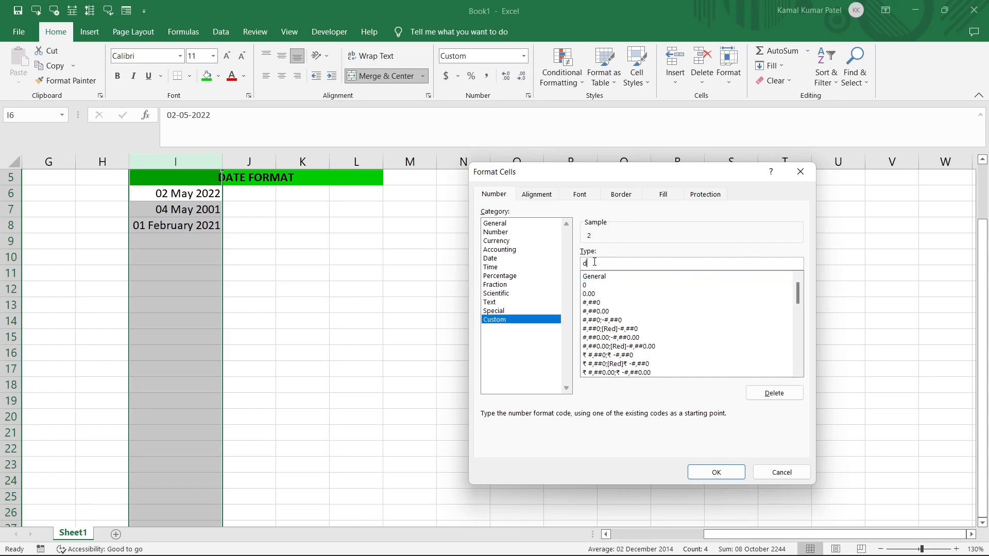
{"action": "type", "text": "d dddd mmmm yyyy"}
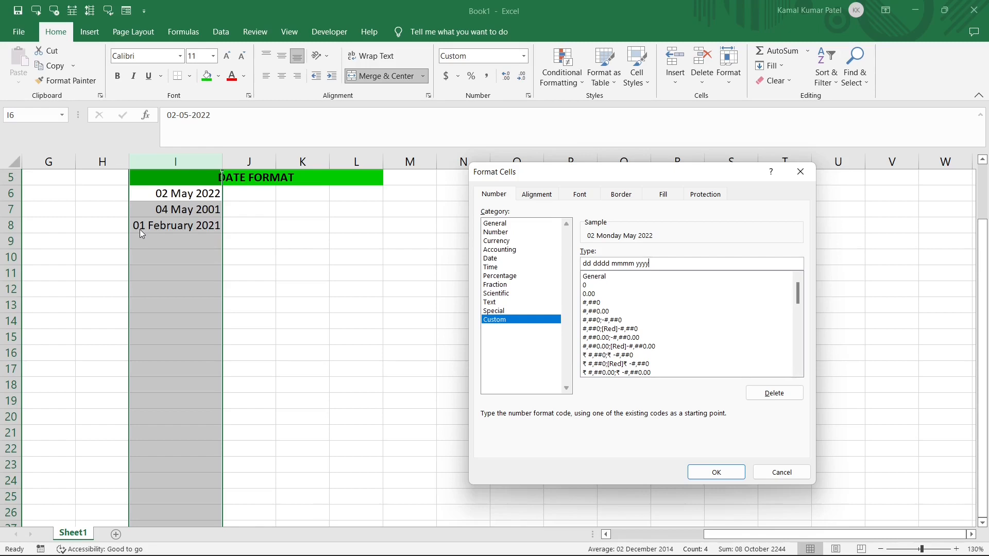
{"action": "left_click", "coordinate": [724, 474]}
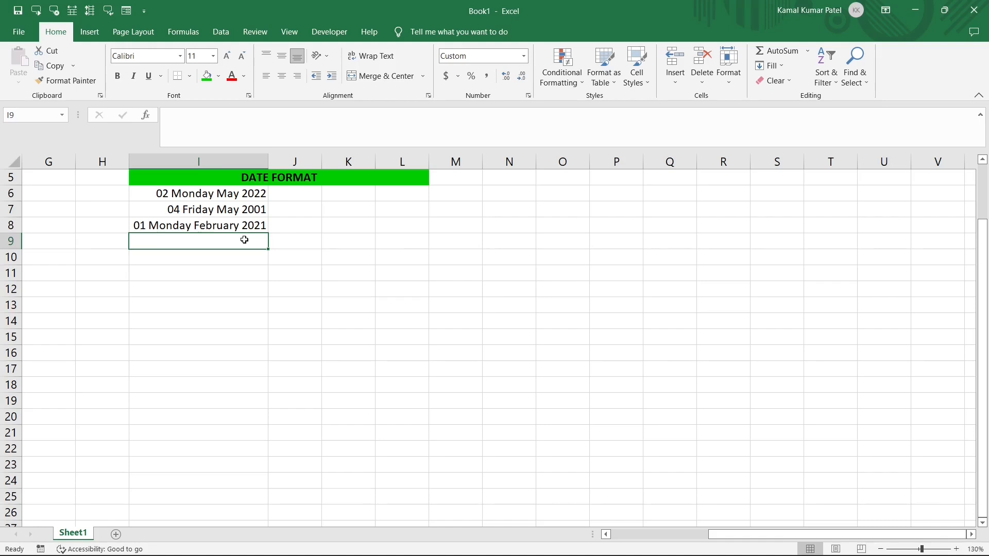
Enter the number 1 in cell I9 and the number 2 in cell I10
{"action": "type", "text": "1"}
{"action": "key", "text": "Return"}
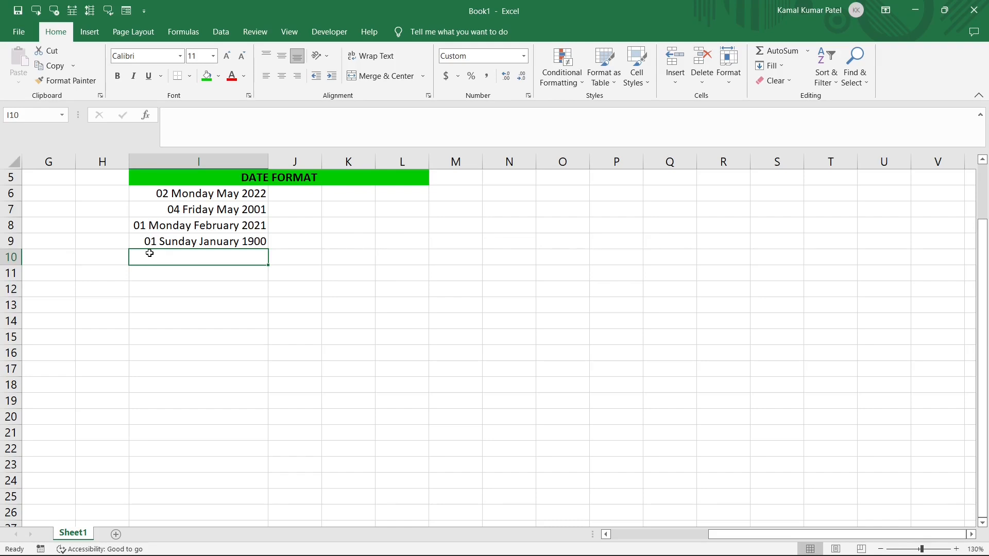
{"action": "type", "text": "2"}
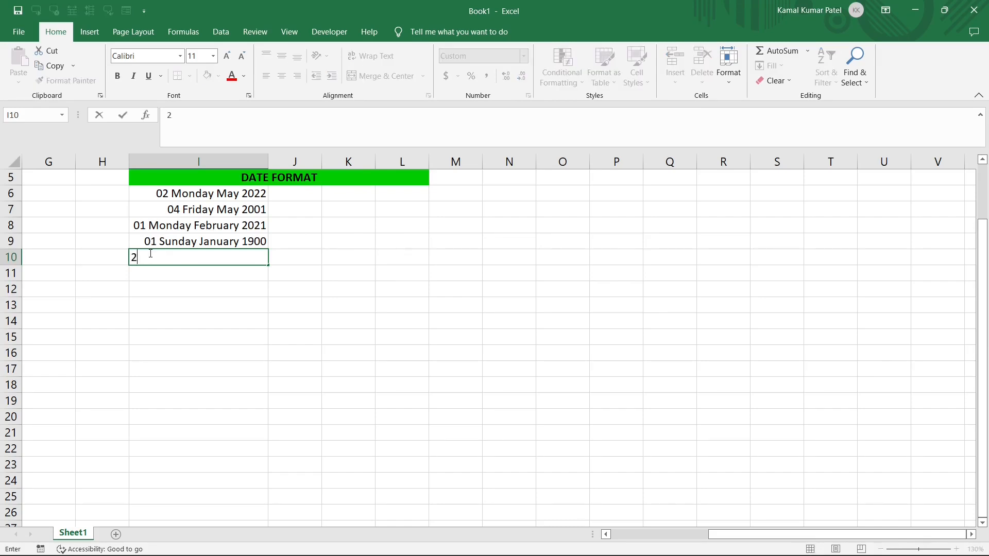
{"action": "key", "text": "Return"}
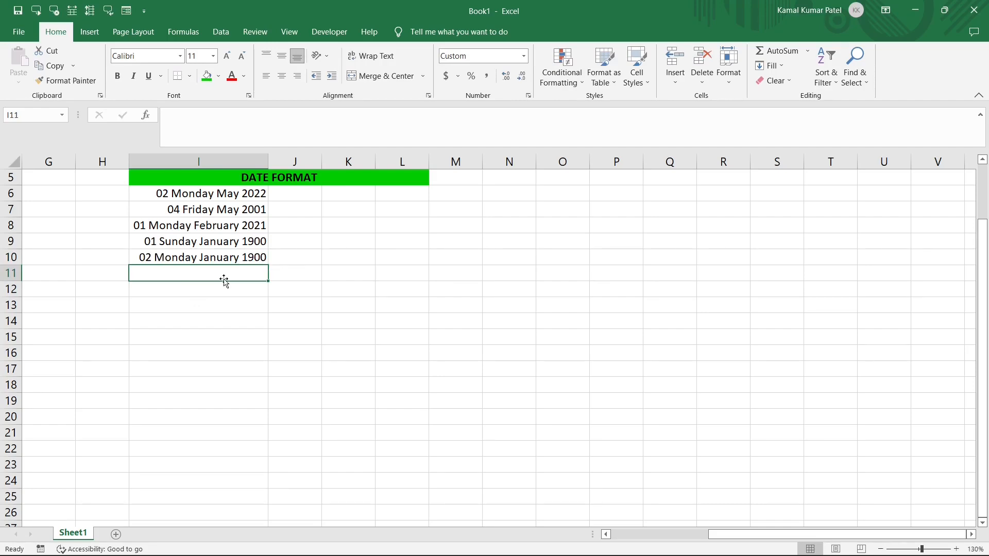
Preview the General format for the dates in I6 and I7 to examine their serial numbers, without applying it
{"action": "left_click", "coordinate": [226, 241]}
{"action": "left_click", "coordinate": [232, 194]}
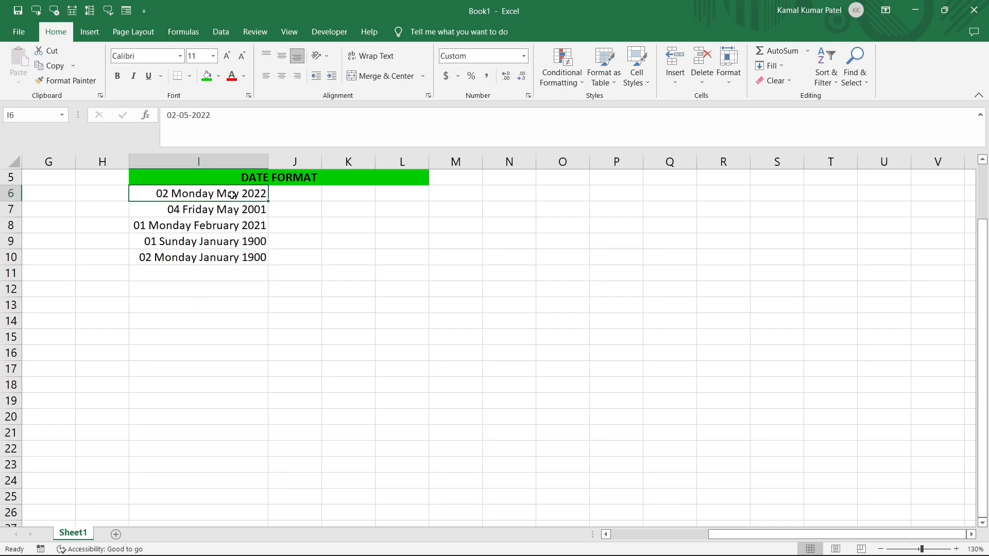
{"action": "key", "text": "ctrl+1"}
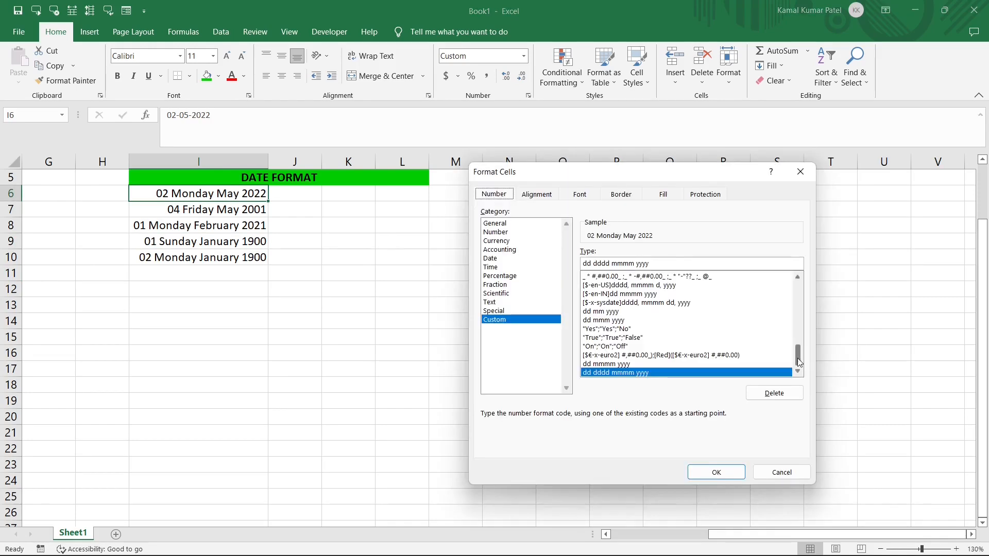
{"action": "left_click_drag", "start_coordinate": [797, 357], "coordinate": [792, 273]}
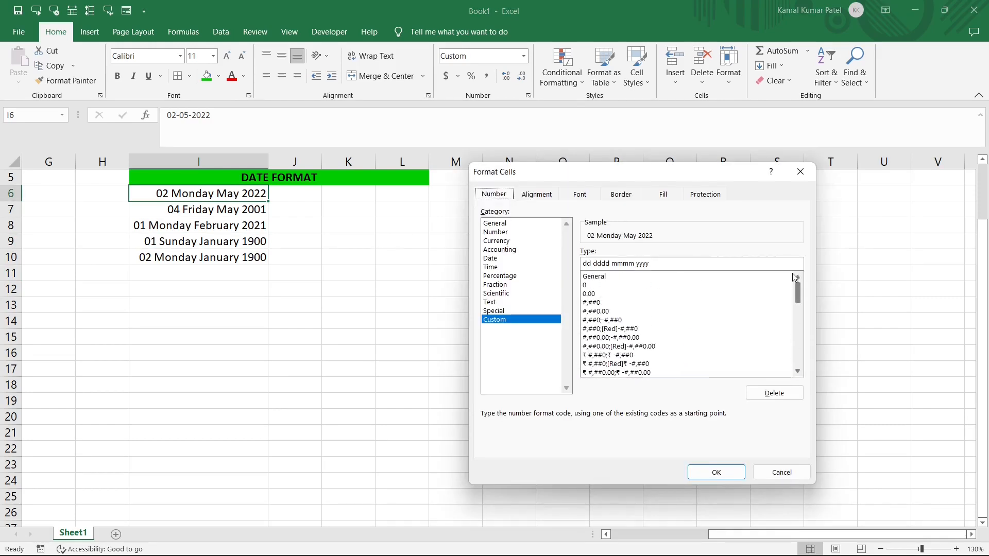
{"action": "left_click", "coordinate": [675, 277]}
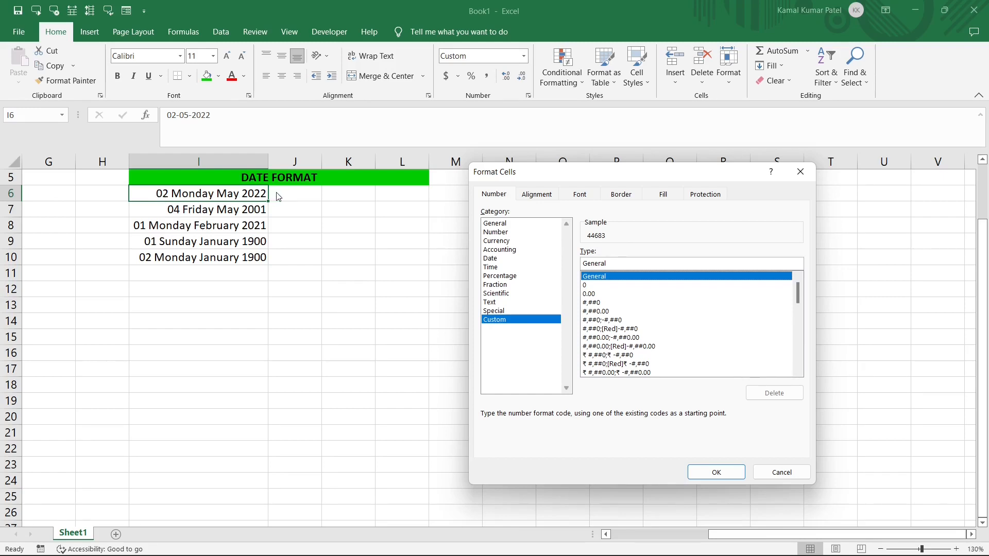
{"action": "left_click", "coordinate": [800, 172]}
{"action": "key", "text": "Down"}
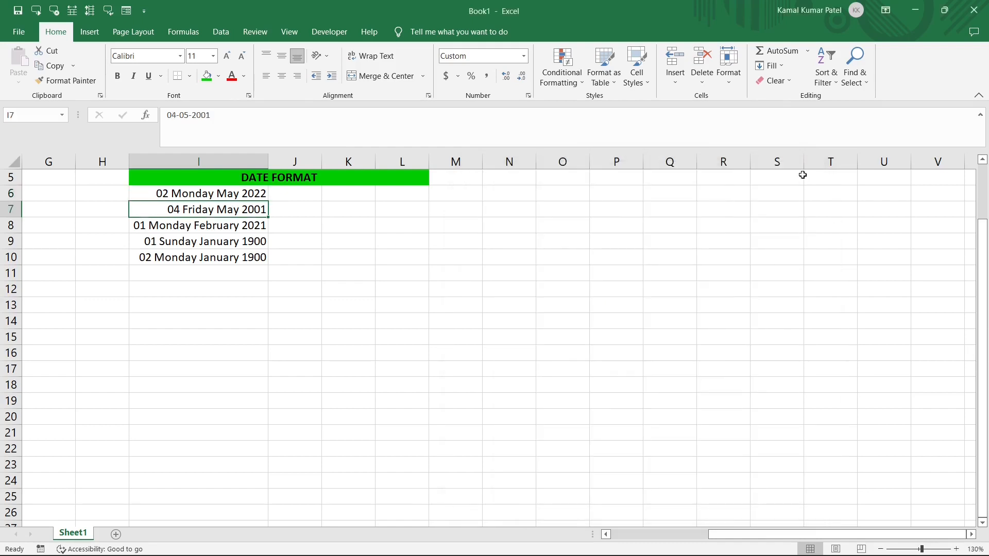
{"action": "key", "text": "ctrl+1"}
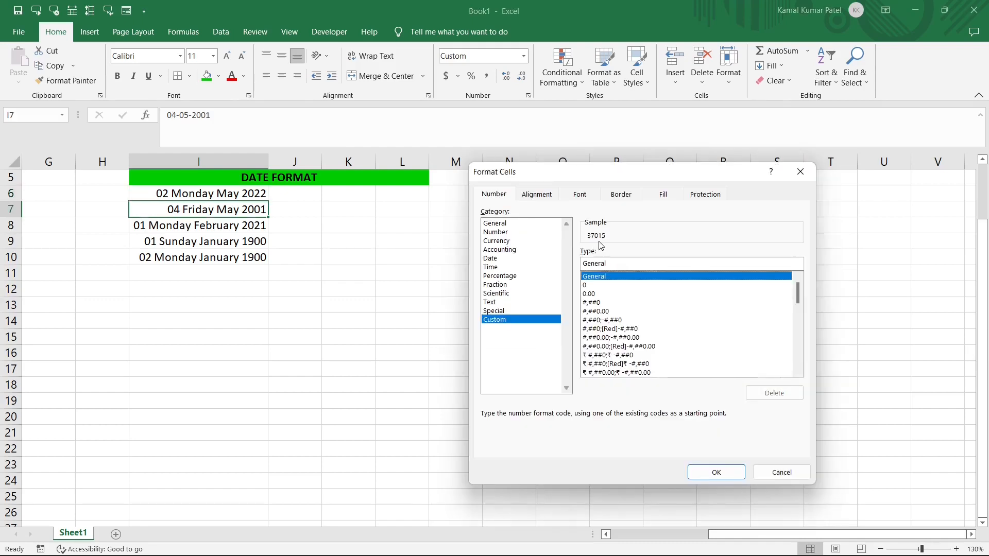
{"action": "key", "text": "Escape"}
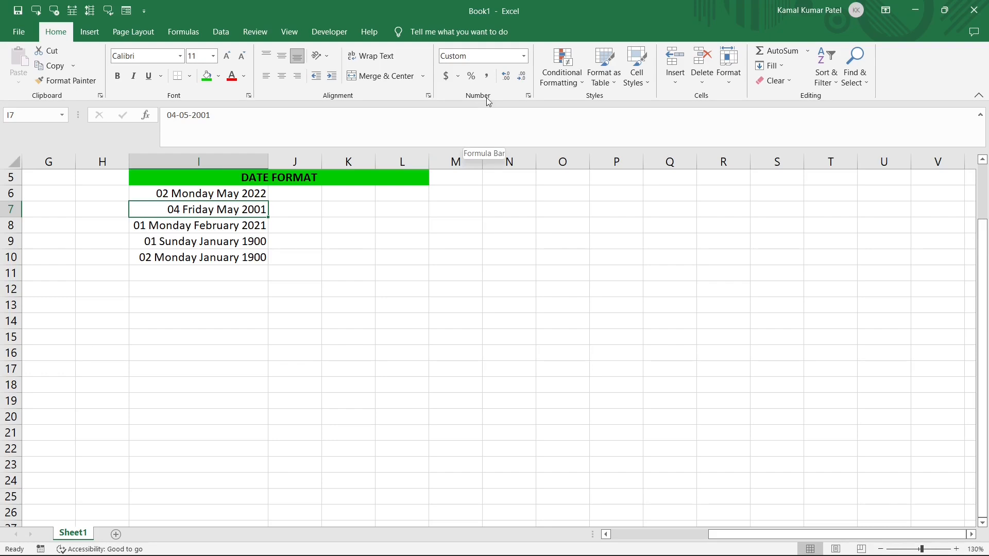
{"action": "left_click", "coordinate": [524, 57]}
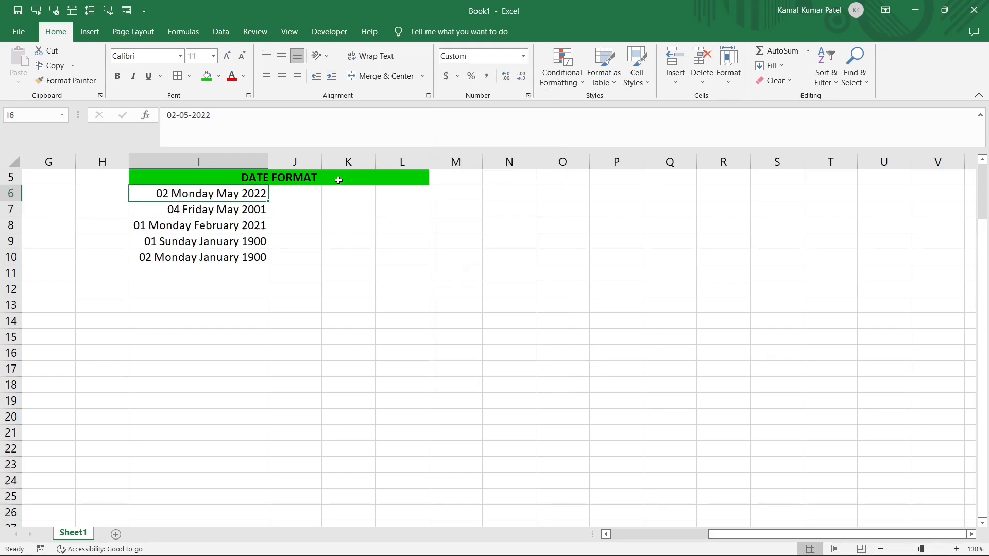
Enter 02 03 2005 in cell K6 and fit column K's width to its content
{"action": "left_click", "coordinate": [349, 194]}
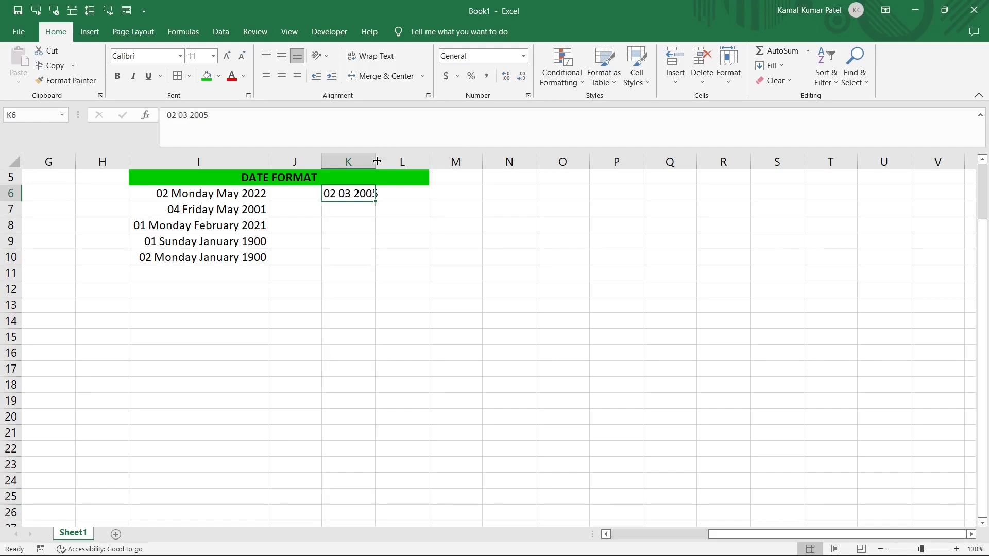
{"action": "double_click", "coordinate": [377, 161]}
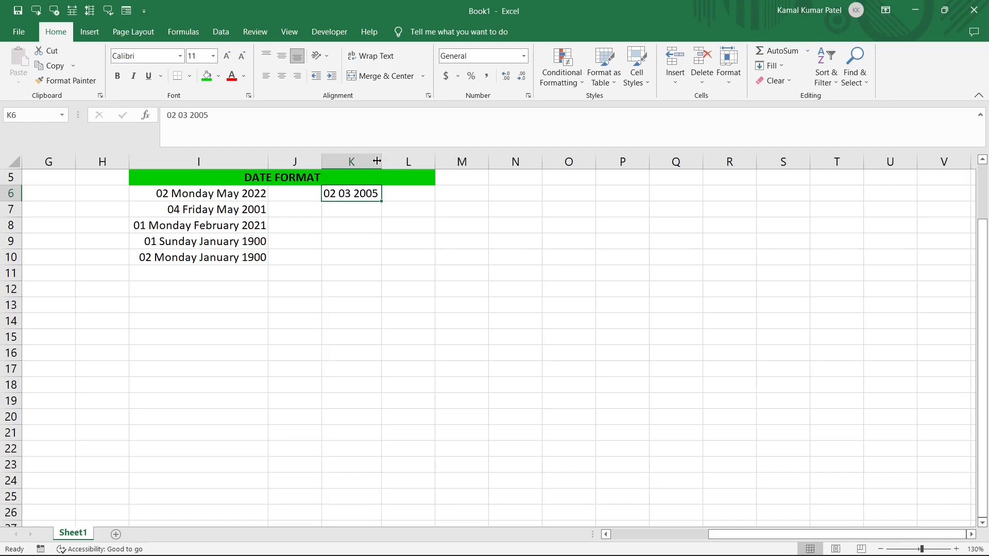
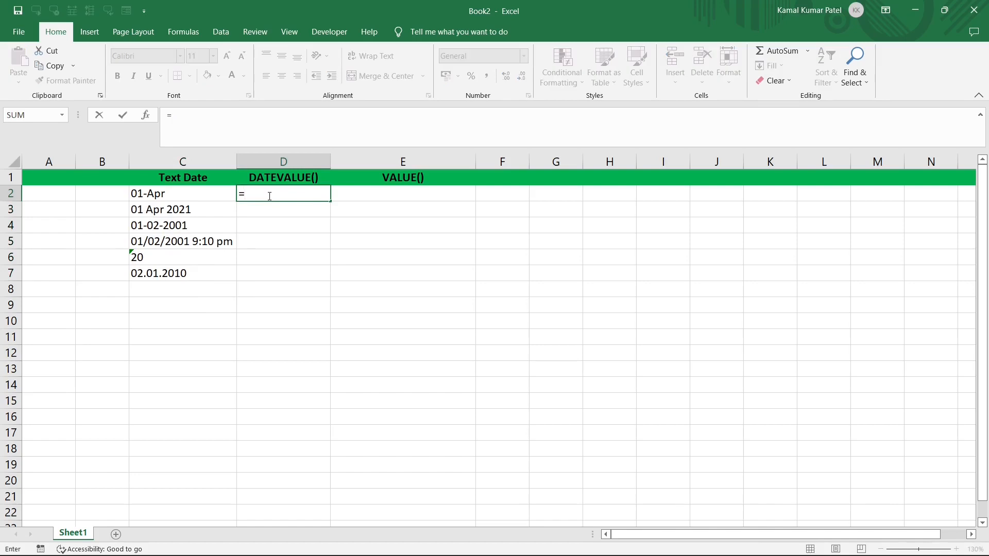
In Book2, enter =DATEVALUE(C2) in cell D2 and fill the formula down to D7
{"action": "type", "text": "date"}
{"action": "double_click", "coordinate": [266, 217]}
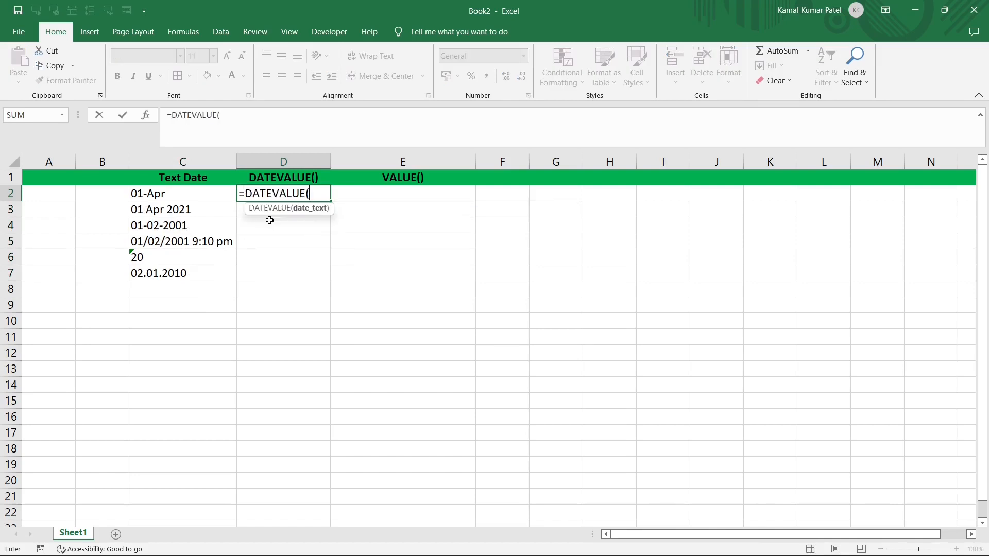
{"action": "left_click", "coordinate": [188, 195]}
{"action": "type", "text": ")"}
{"action": "key", "text": "Return"}
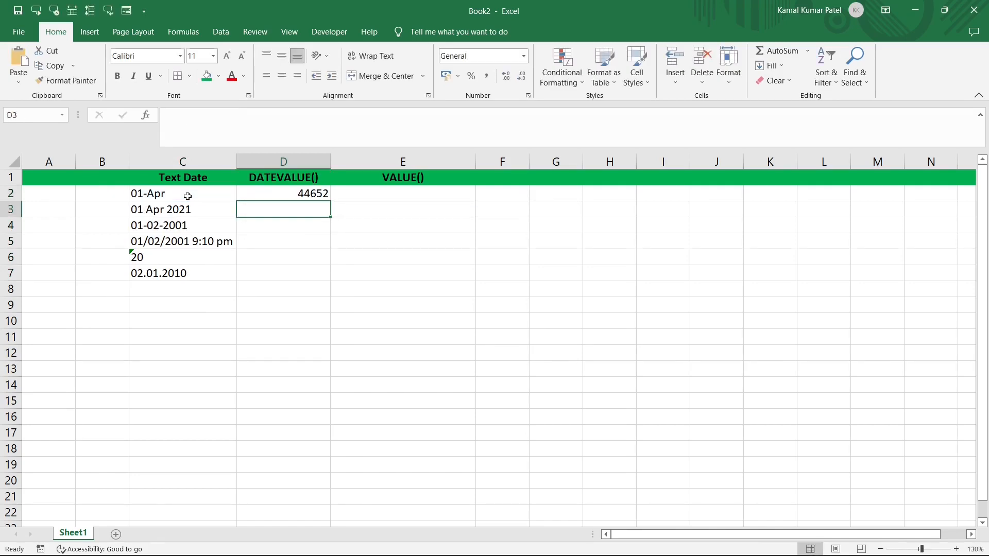
{"action": "left_click", "coordinate": [263, 196]}
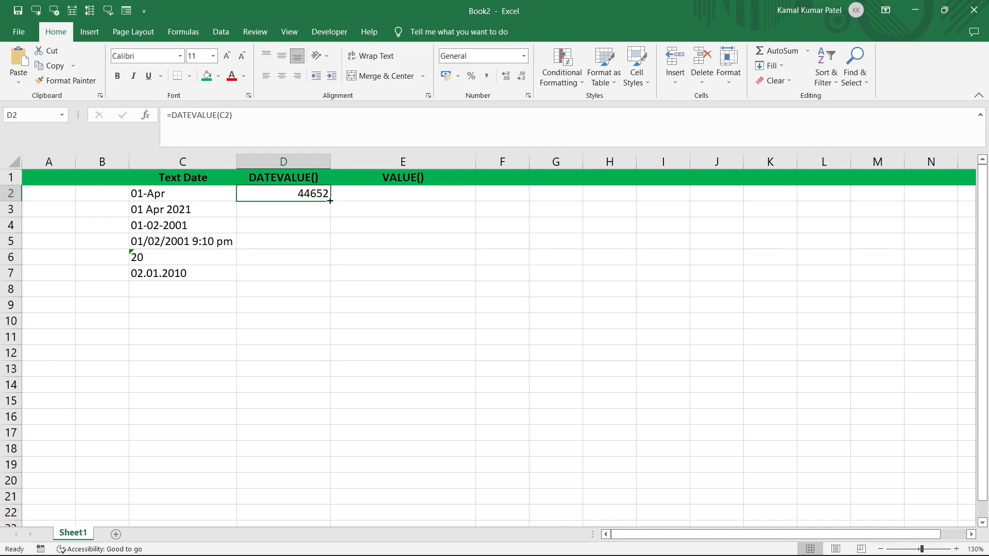
{"action": "left_click_drag", "start_coordinate": [331, 201], "coordinate": [330, 278]}
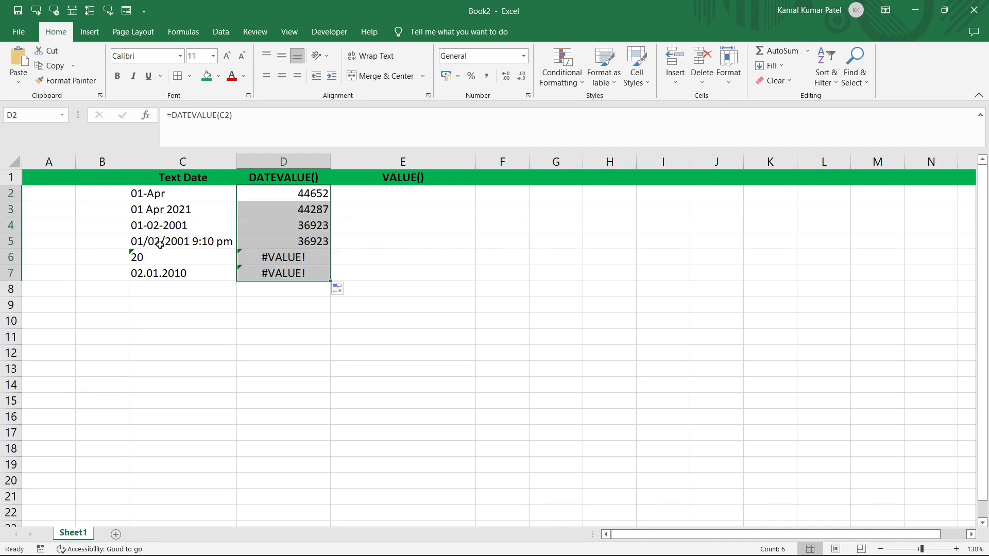
Compare the text dates in C5:C7 with the DATEVALUE results beside them
{"action": "left_click", "coordinate": [160, 244]}
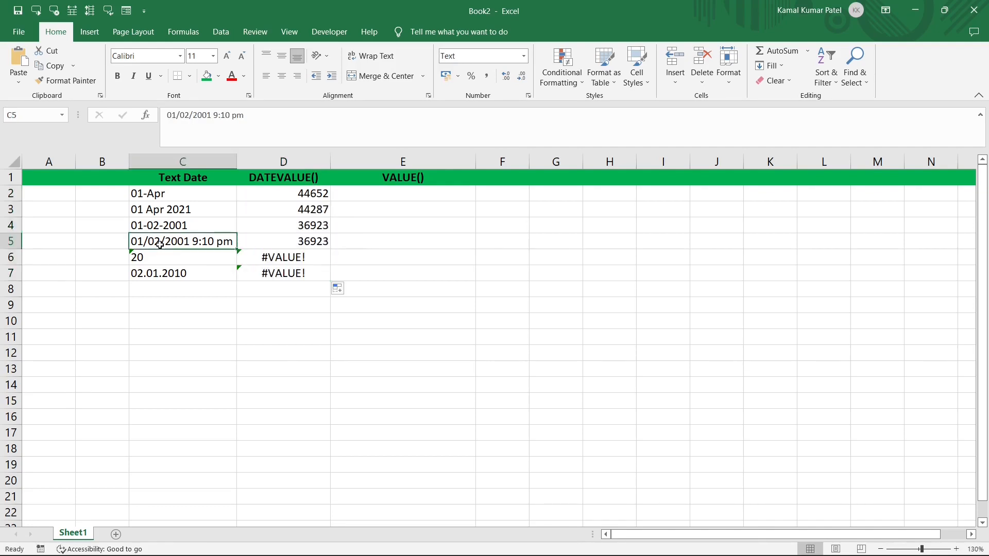
{"action": "left_click", "coordinate": [294, 244]}
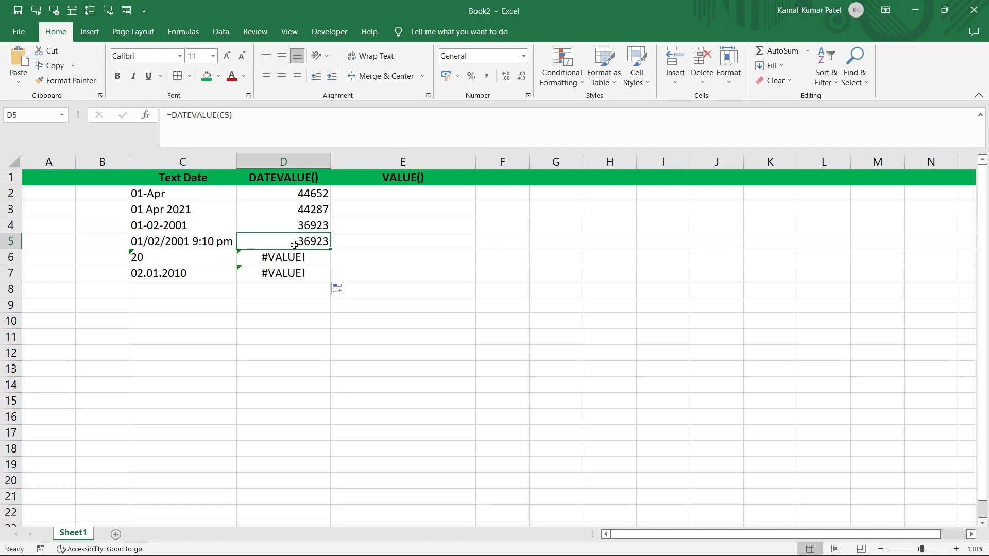
{"action": "left_click", "coordinate": [154, 257]}
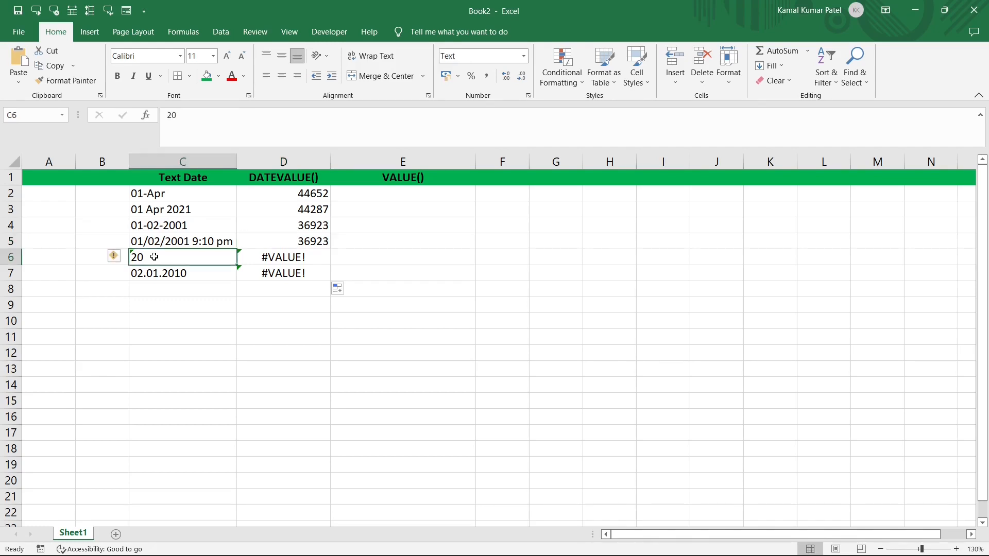
{"action": "left_click", "coordinate": [300, 258]}
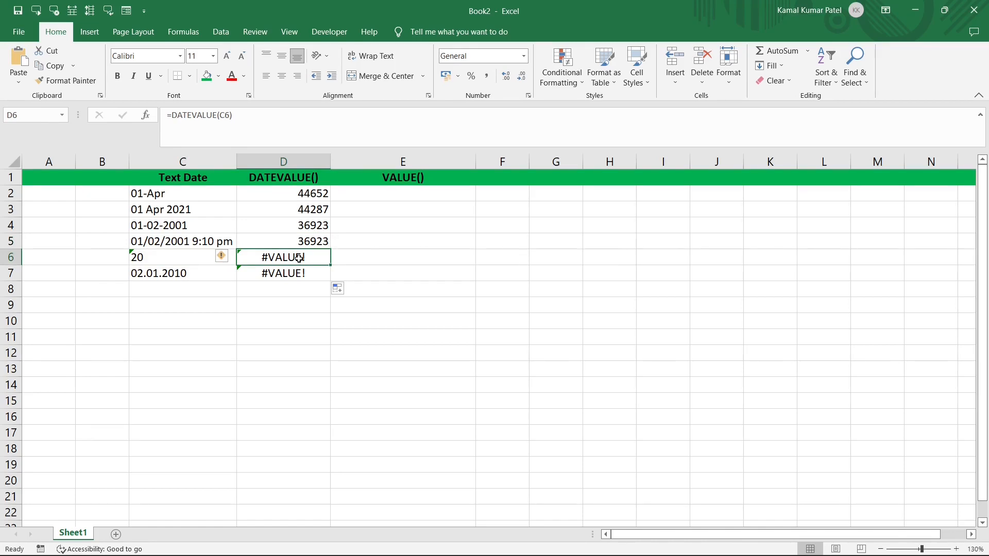
{"action": "left_click", "coordinate": [175, 273]}
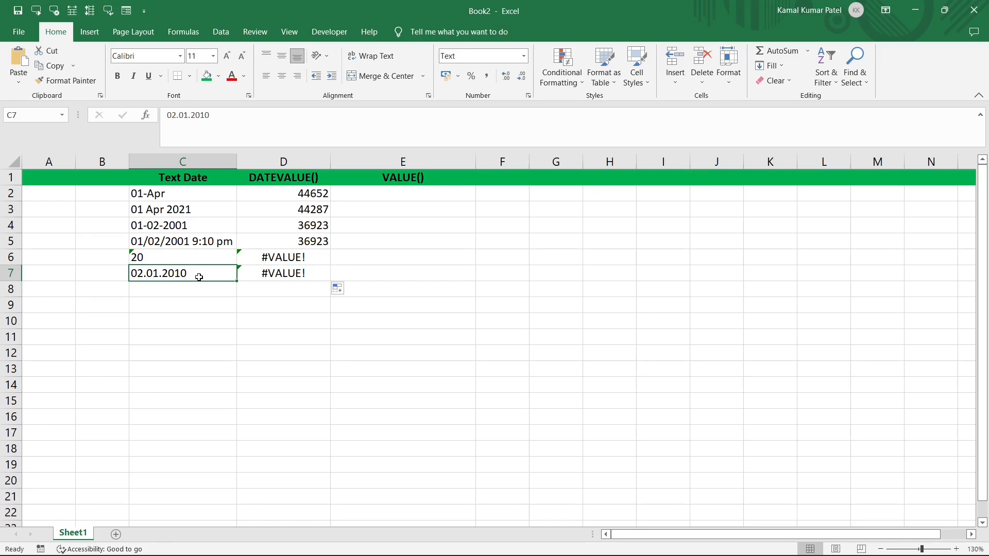
Convert the text date in C2 by entering =VALUE(C2) in cell E2
{"action": "left_click", "coordinate": [398, 196]}
{"action": "type", "text": "=va"}
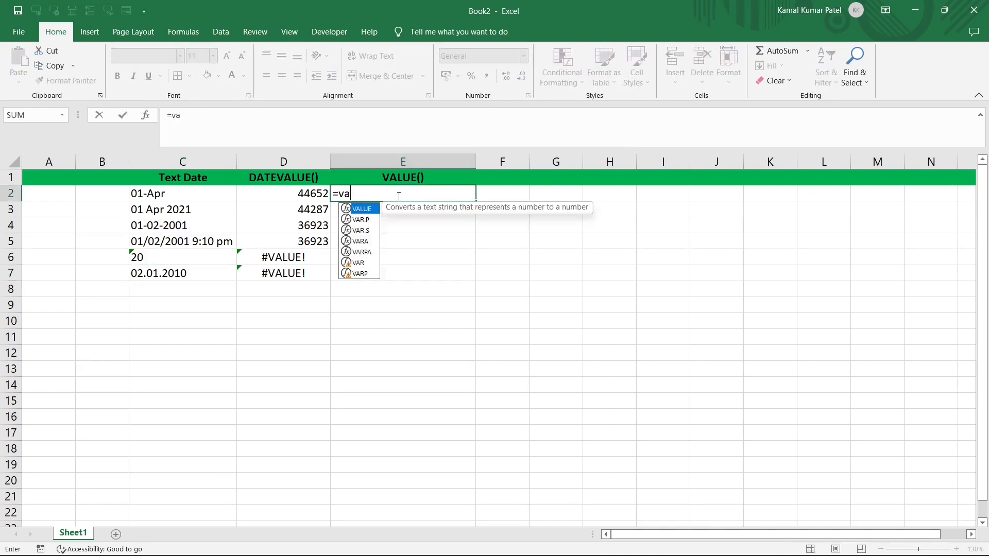
{"action": "key", "text": "Tab"}
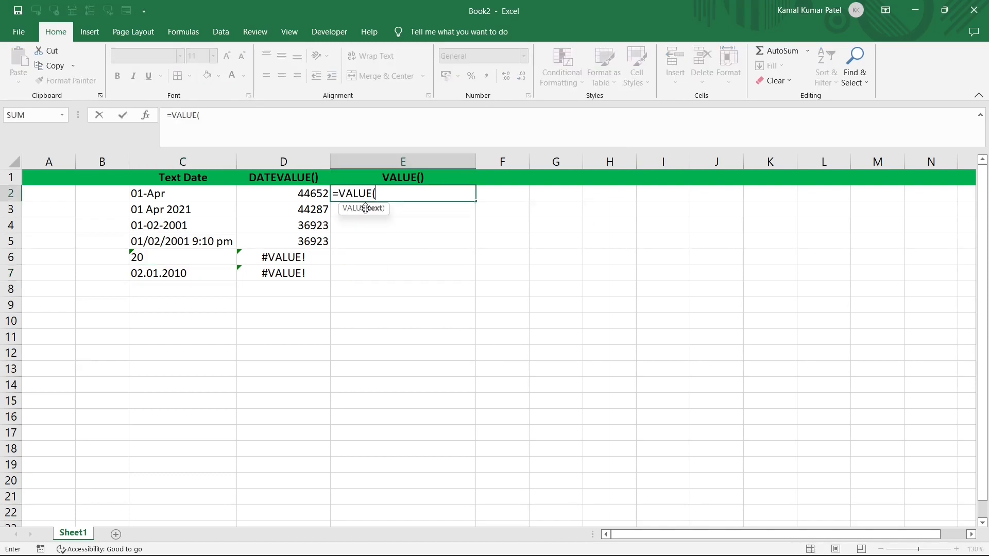
{"action": "left_click", "coordinate": [163, 194]}
{"action": "type", "text": ")"}
{"action": "key", "text": "Return"}
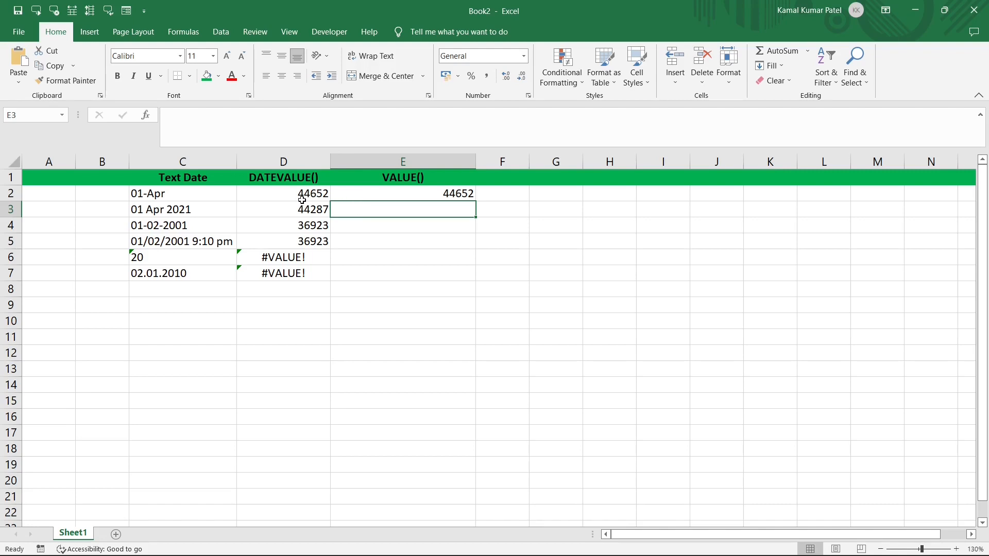
Fill the VALUE formula in E2 down to cell E7
{"action": "left_click", "coordinate": [448, 195]}
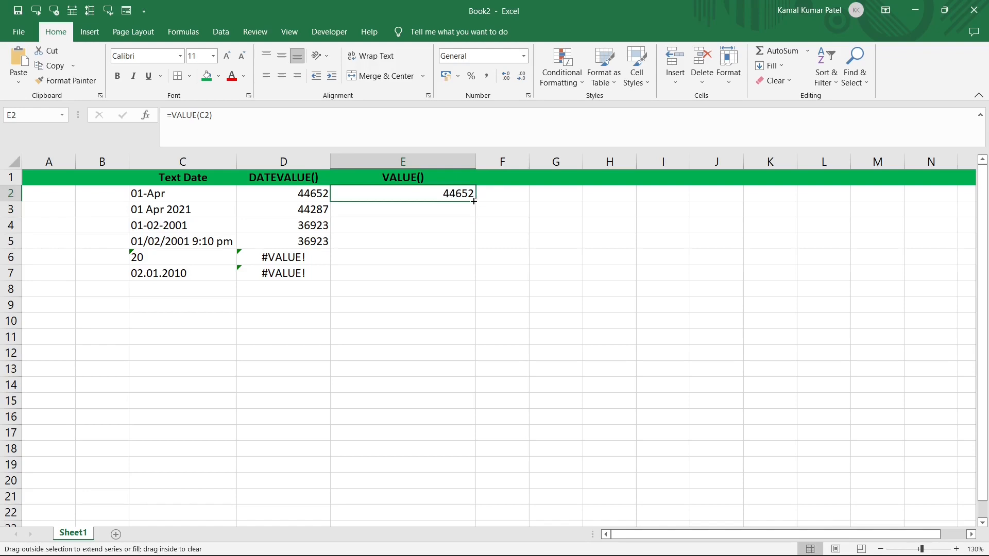
{"action": "left_click_drag", "start_coordinate": [474, 201], "coordinate": [463, 275]}
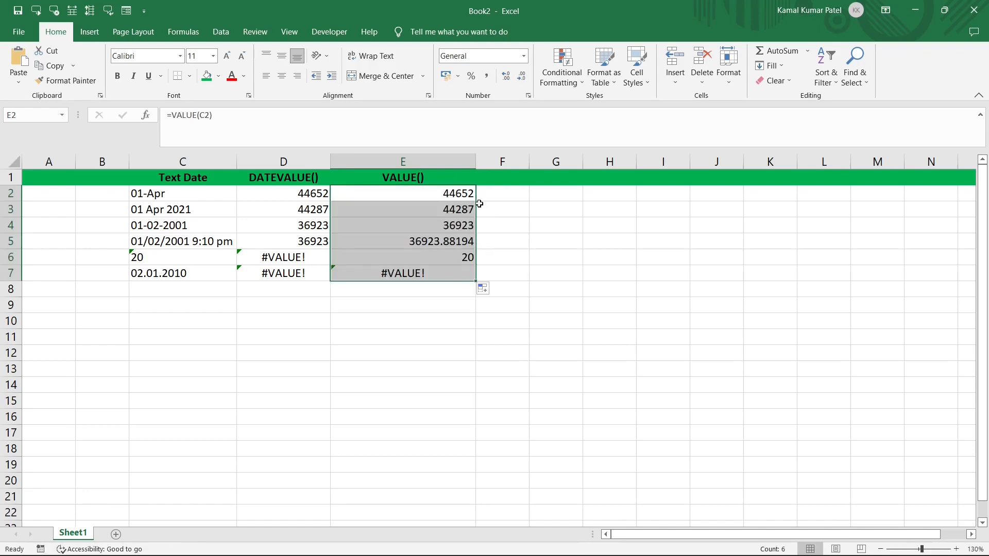
Compare the DATEVALUE and VALUE results for each text date, especially in rows 5 to 7
{"action": "left_click_drag", "start_coordinate": [327, 193], "coordinate": [445, 226]}
{"action": "left_click", "coordinate": [173, 241]}
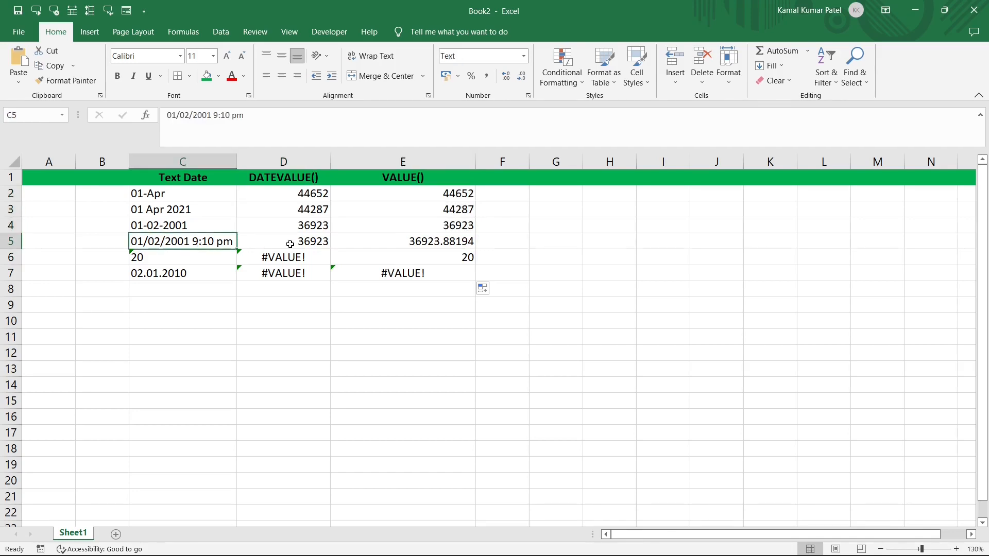
{"action": "left_click", "coordinate": [432, 241]}
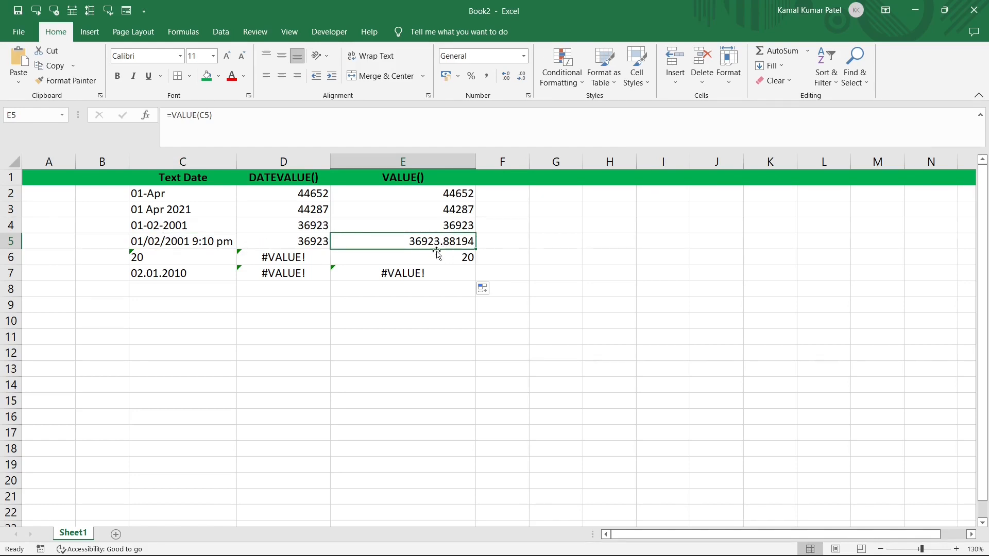
{"action": "left_click", "coordinate": [172, 260]}
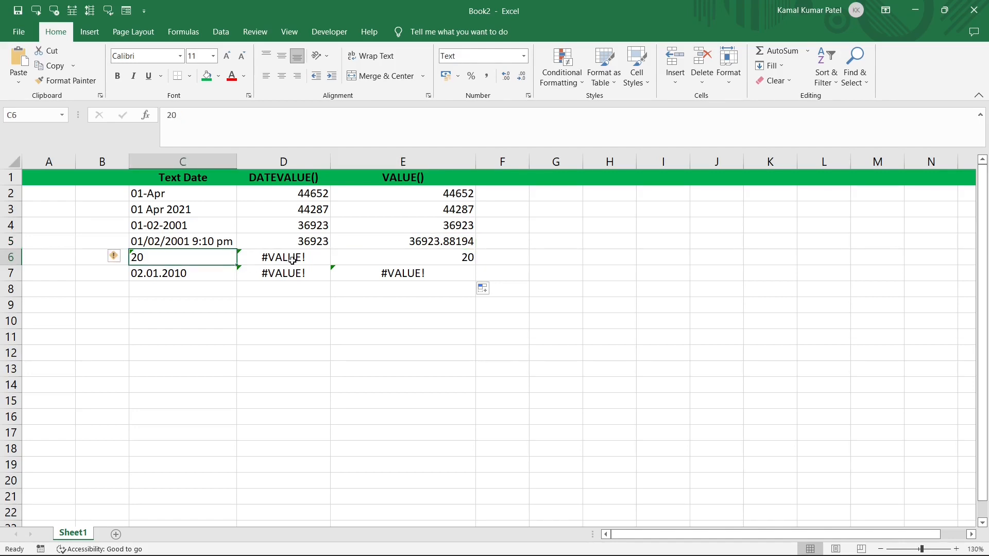
{"action": "left_click", "coordinate": [416, 255]}
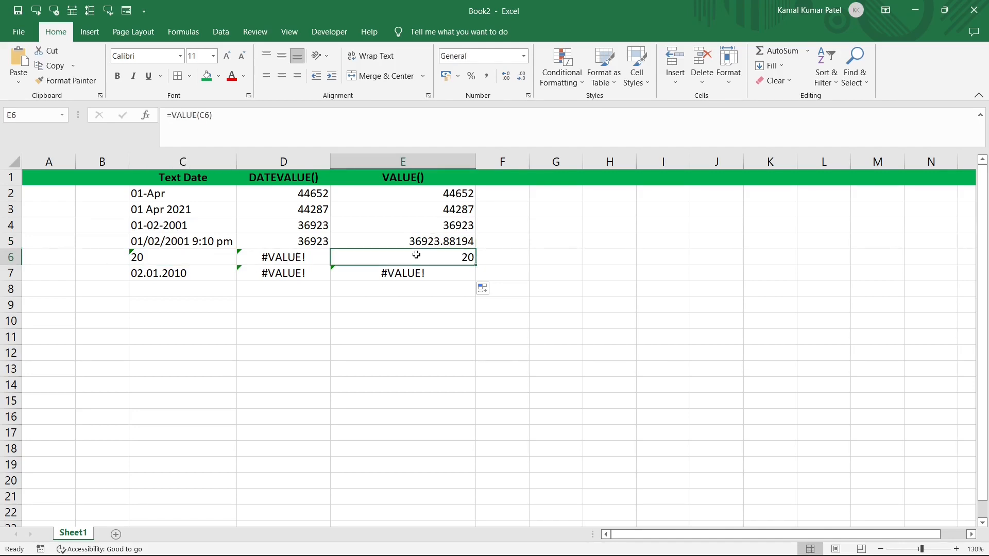
{"action": "left_click", "coordinate": [181, 276]}
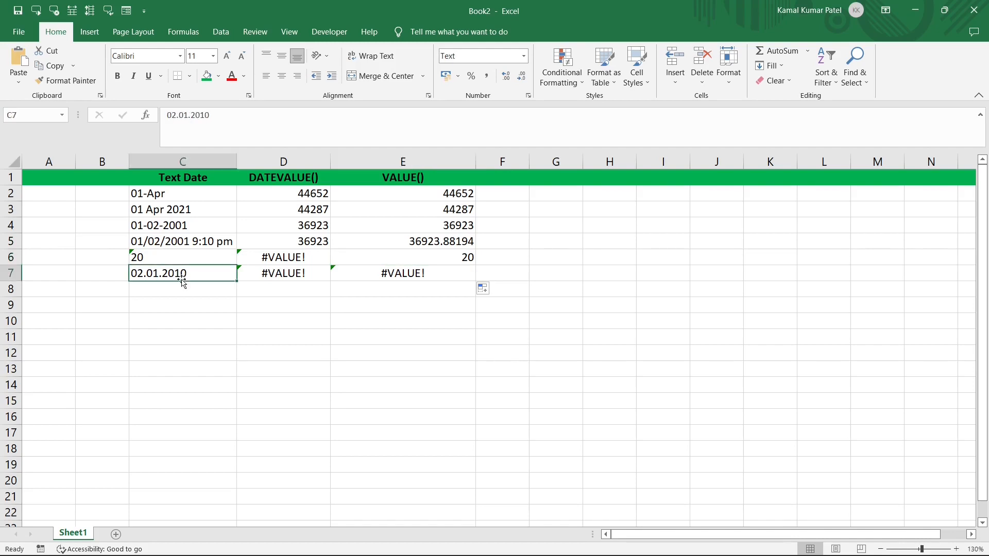
{"action": "left_click_drag", "start_coordinate": [289, 274], "coordinate": [406, 277]}
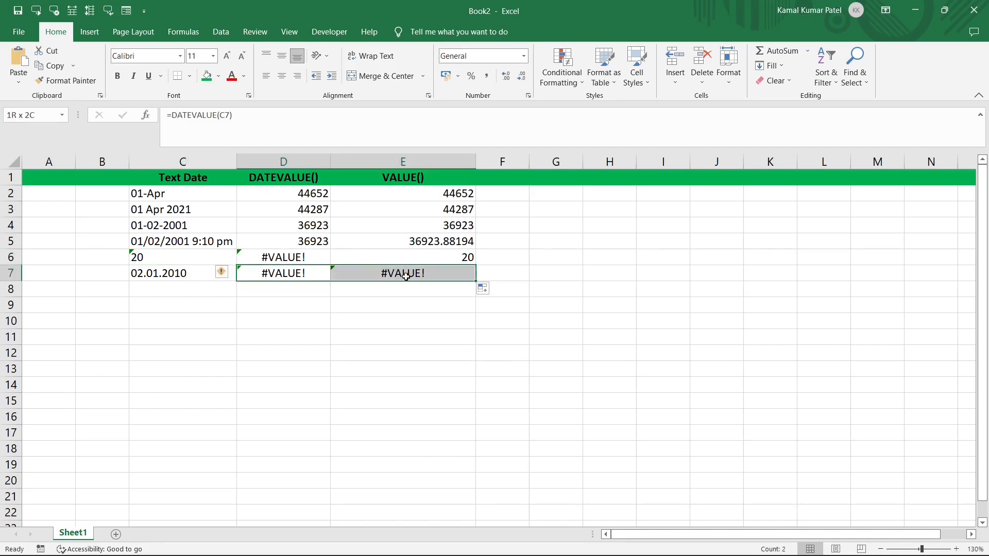
{"action": "left_click", "coordinate": [406, 276]}
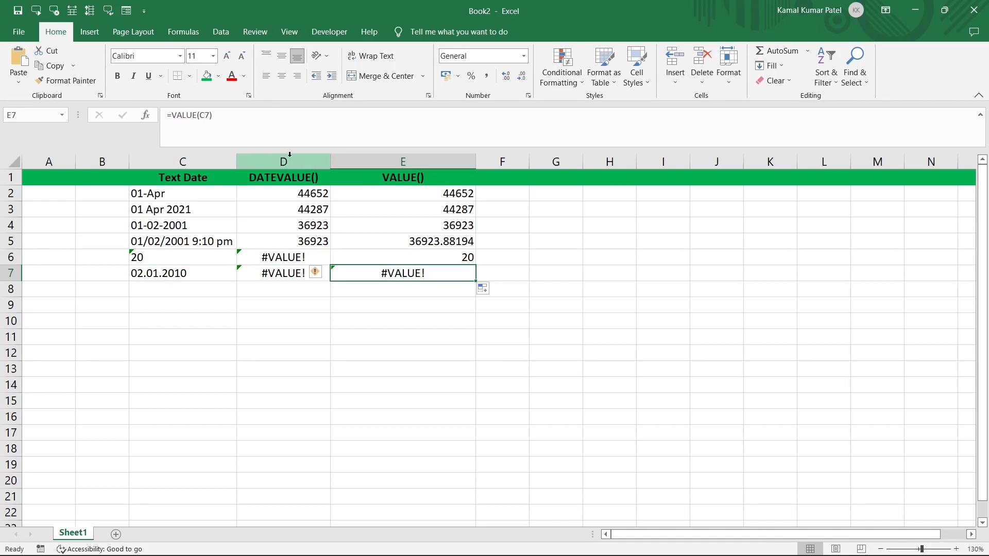
Format the DATEVALUE results in column D as Long Date and check them against the text dates
{"action": "left_click", "coordinate": [304, 160]}
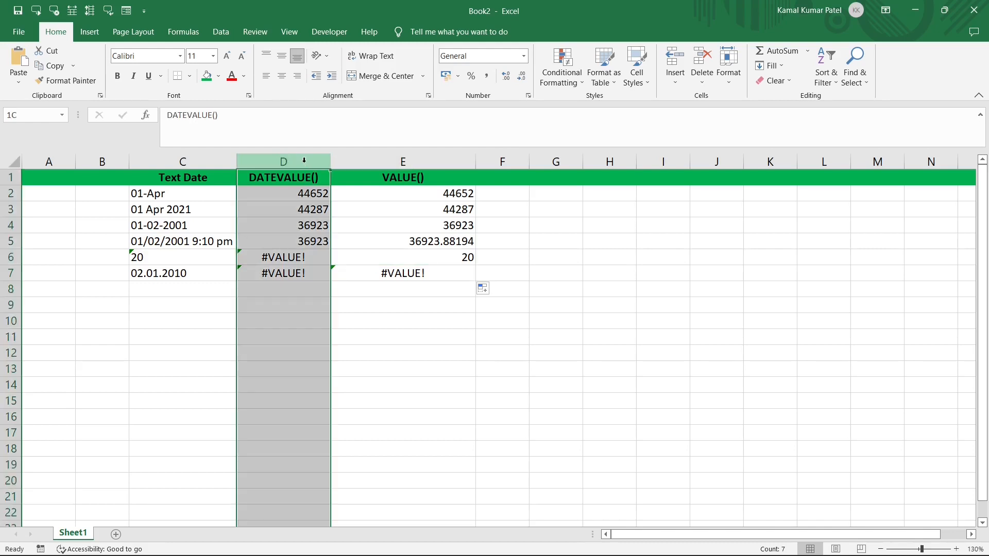
{"action": "left_click", "coordinate": [521, 62]}
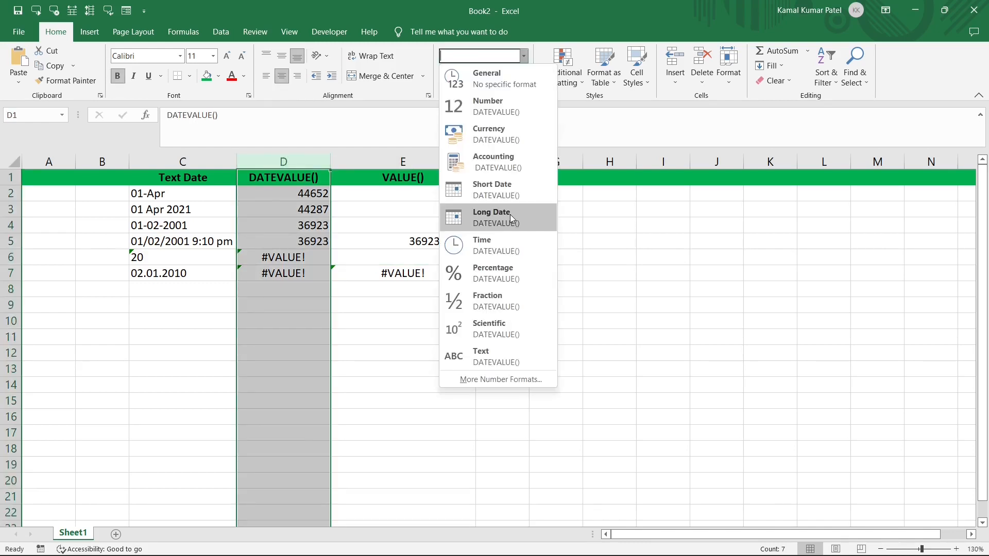
{"action": "left_click", "coordinate": [510, 214]}
{"action": "left_click", "coordinate": [303, 193]}
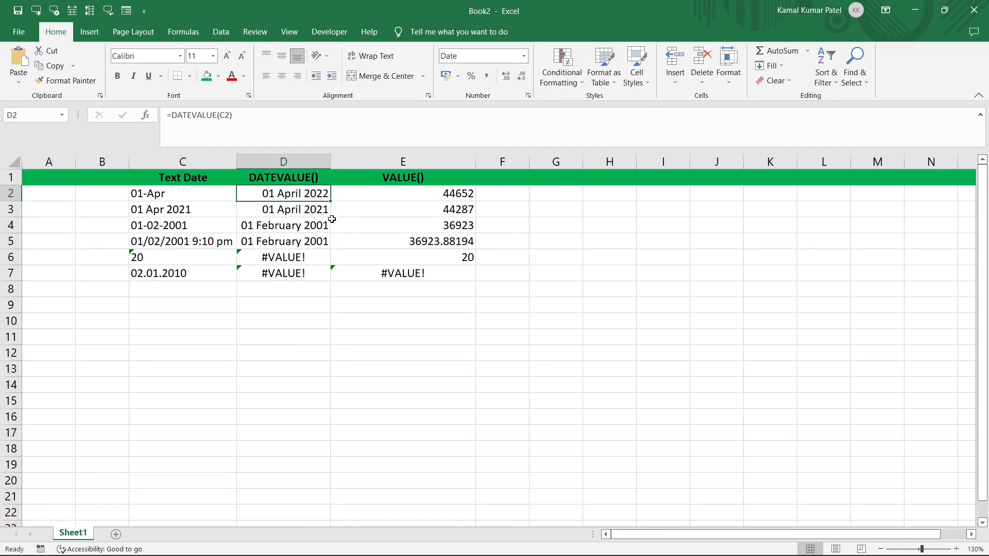
{"action": "left_click", "coordinate": [155, 227]}
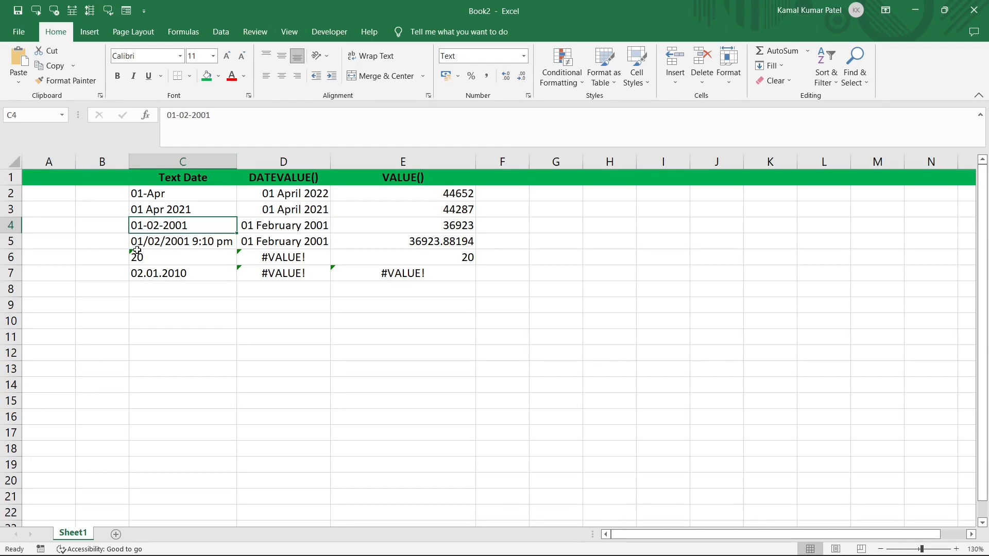
Apply the custom number format dd-mmmm-yyyy hh:mm to the VALUE results in column E
{"action": "left_click", "coordinate": [452, 161]}
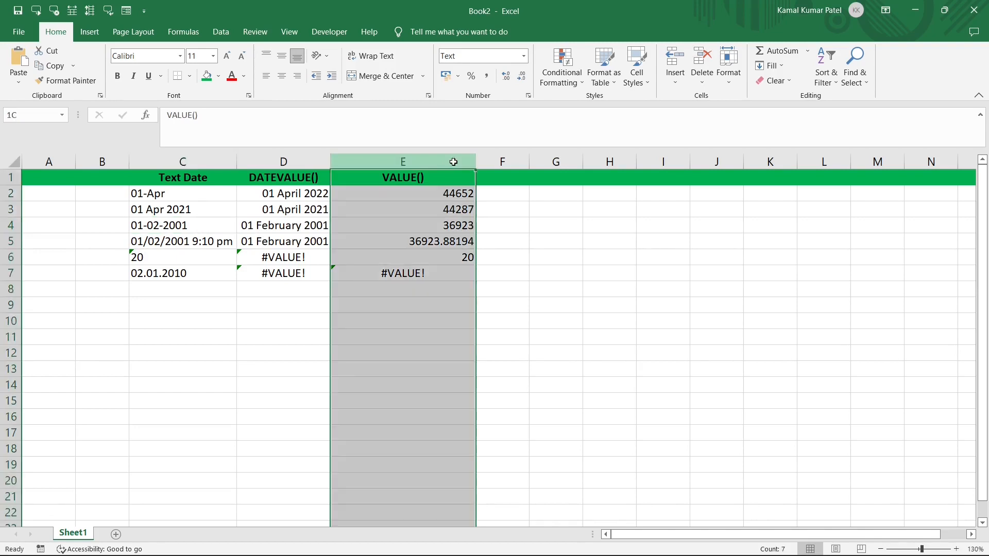
{"action": "left_click", "coordinate": [527, 96]}
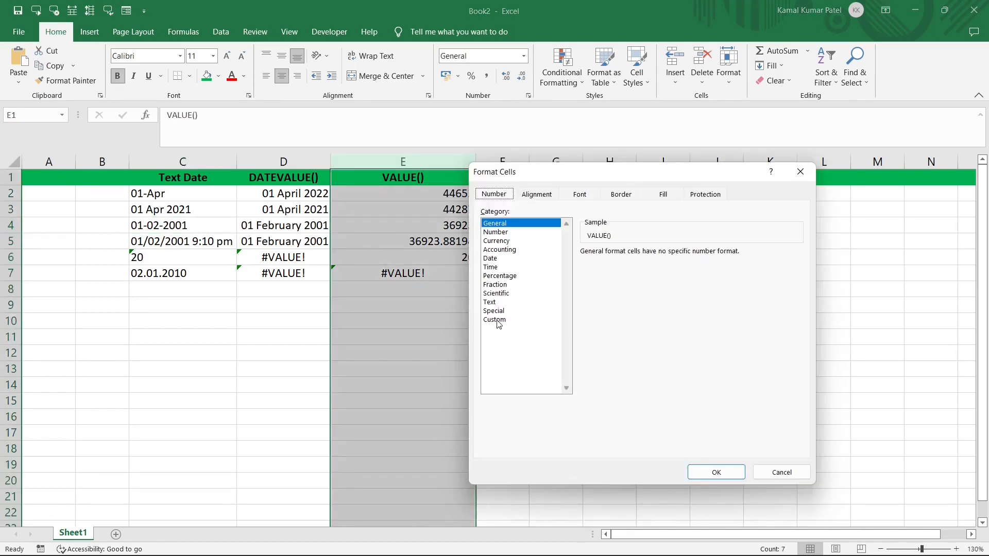
{"action": "left_click", "coordinate": [494, 319]}
{"action": "scroll", "coordinate": [611, 320], "scroll_direction": "down", "scroll_amount": 5}
{"action": "left_click", "coordinate": [612, 320]}
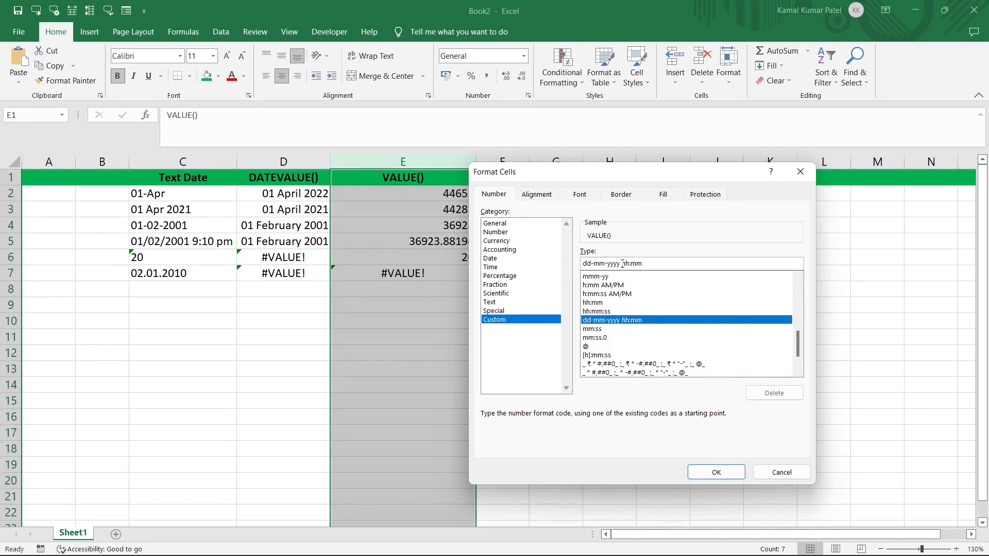
{"action": "left_click", "coordinate": [598, 263]}
{"action": "type", "text": "mm"}
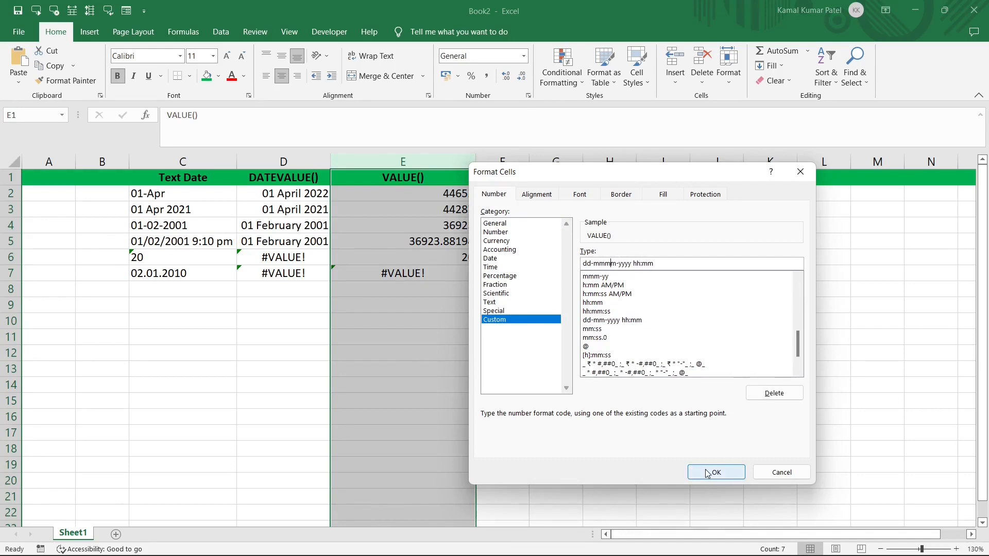
{"action": "left_click", "coordinate": [709, 472]}
Review the formatted VALUE and DATEVALUE results row by row against the text dates in column C
{"action": "left_click", "coordinate": [366, 196]}
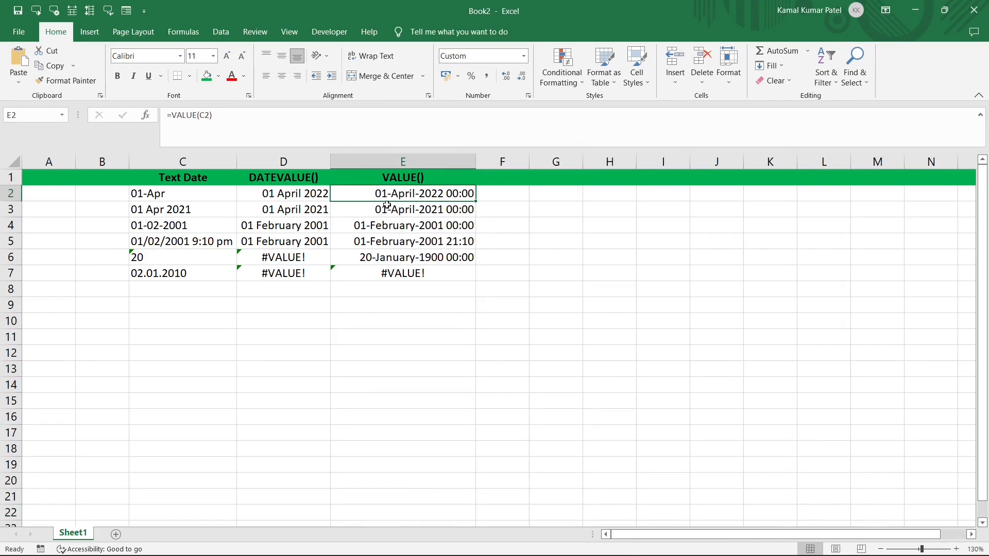
{"action": "left_click", "coordinate": [11, 241]}
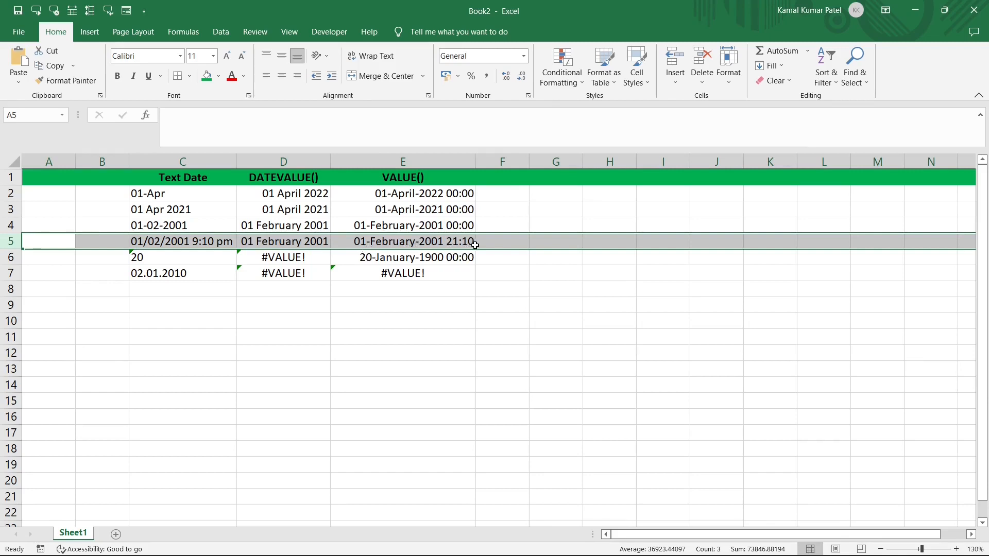
{"action": "left_click", "coordinate": [191, 257]}
{"action": "left_click", "coordinate": [6, 258]}
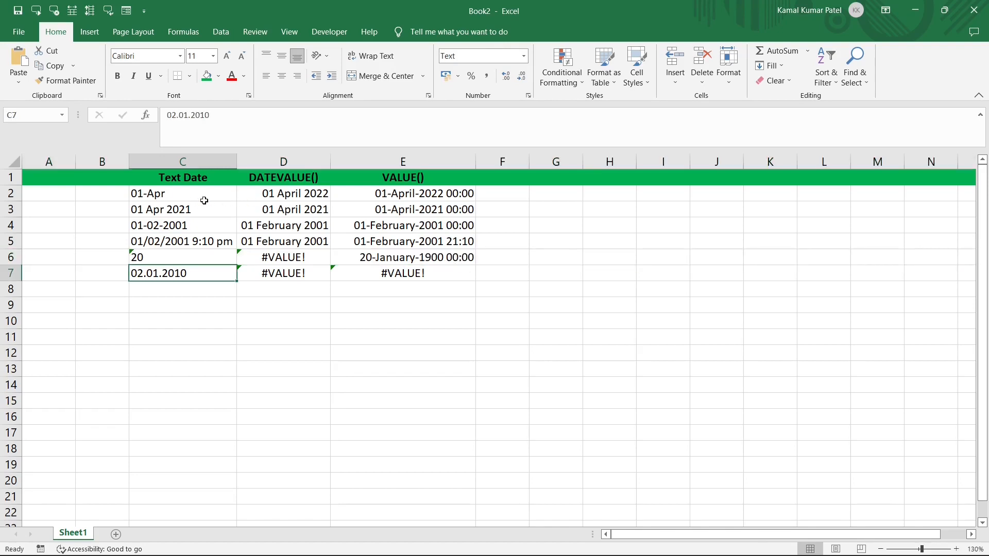
{"action": "left_click", "coordinate": [154, 193]}
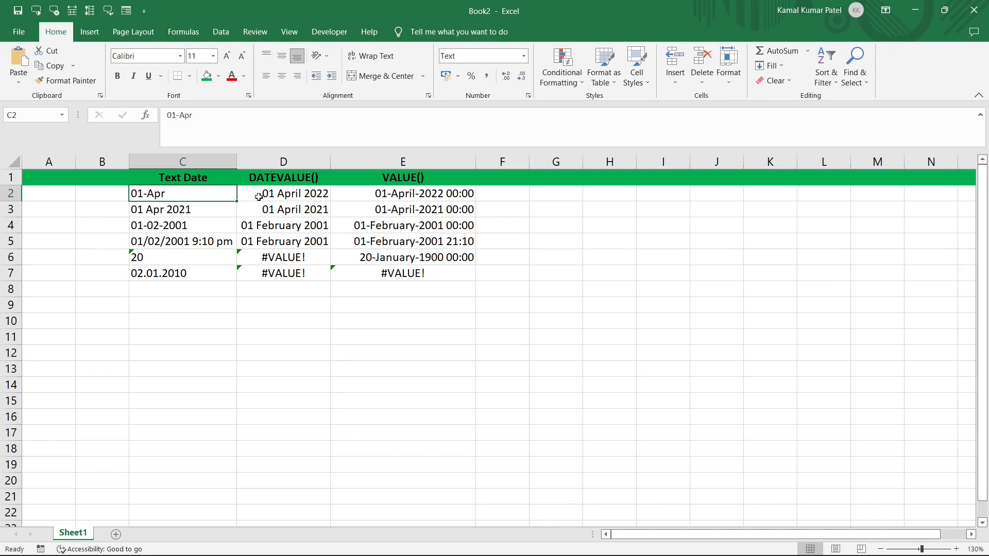
{"action": "left_click_drag", "start_coordinate": [259, 197], "coordinate": [425, 281]}
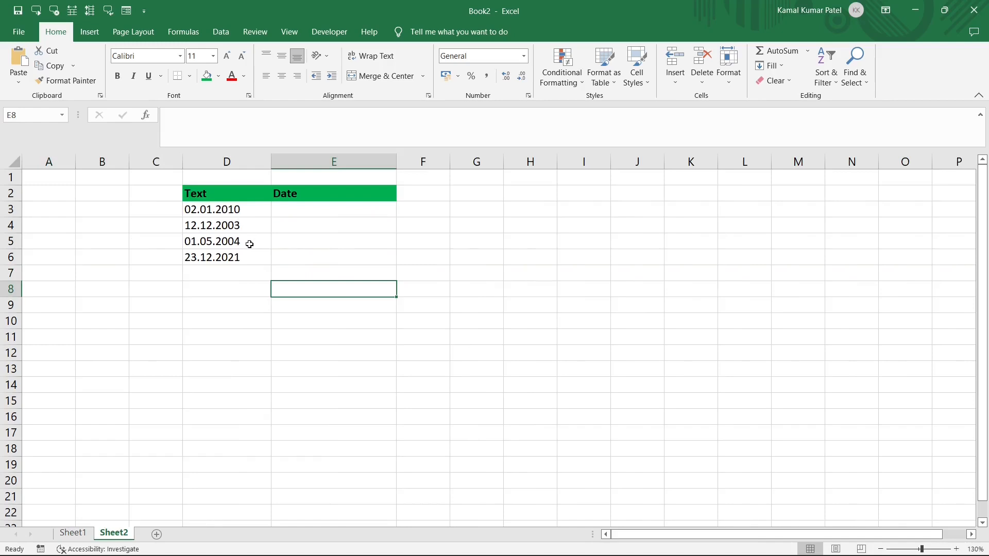
On Sheet2, replace every full stop with a slash in the text dates of column D
{"action": "left_click", "coordinate": [226, 209]}
{"action": "left_click_drag", "start_coordinate": [225, 209], "coordinate": [224, 257]}
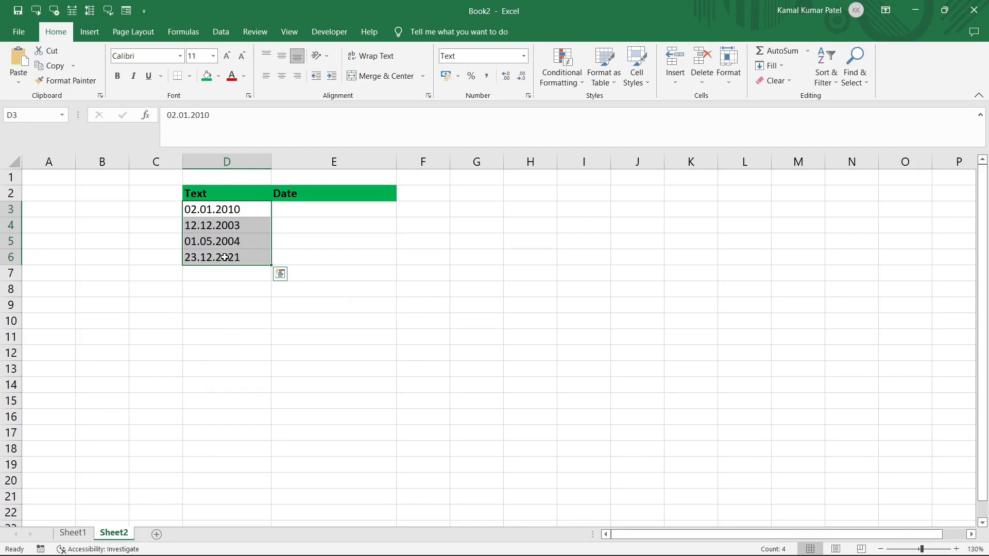
{"action": "left_click", "coordinate": [240, 160]}
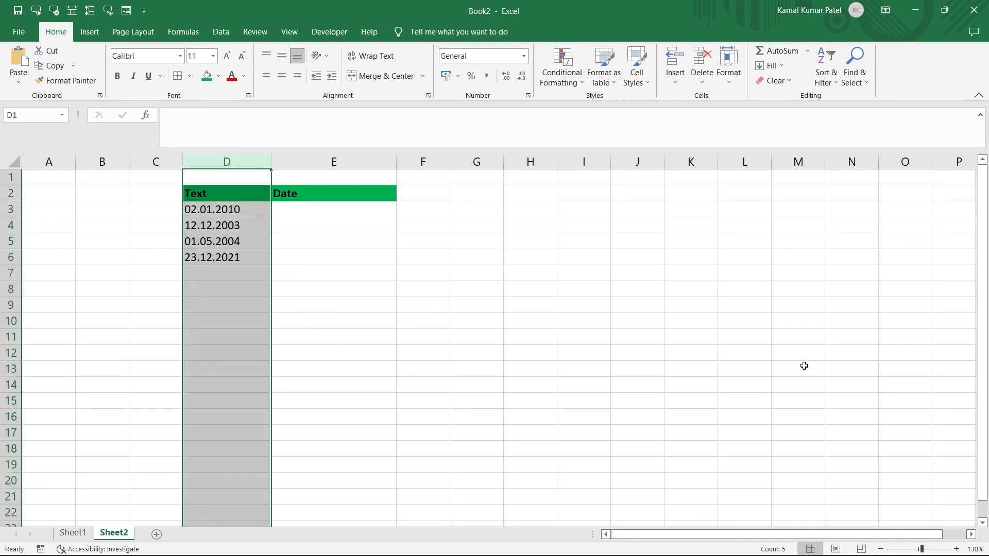
{"action": "key", "text": "ctrl+h"}
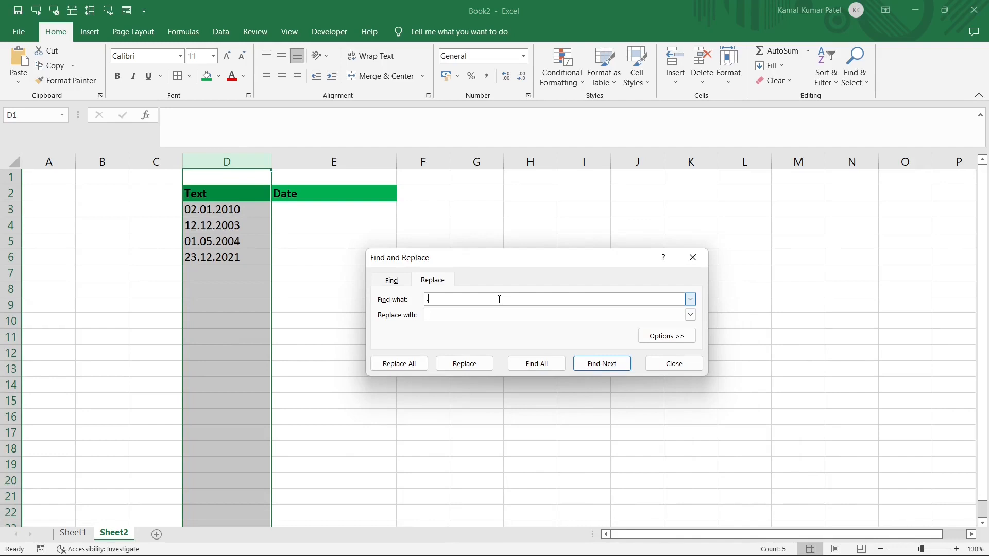
{"action": "key", "text": "Tab"}
{"action": "left_click", "coordinate": [401, 363]}
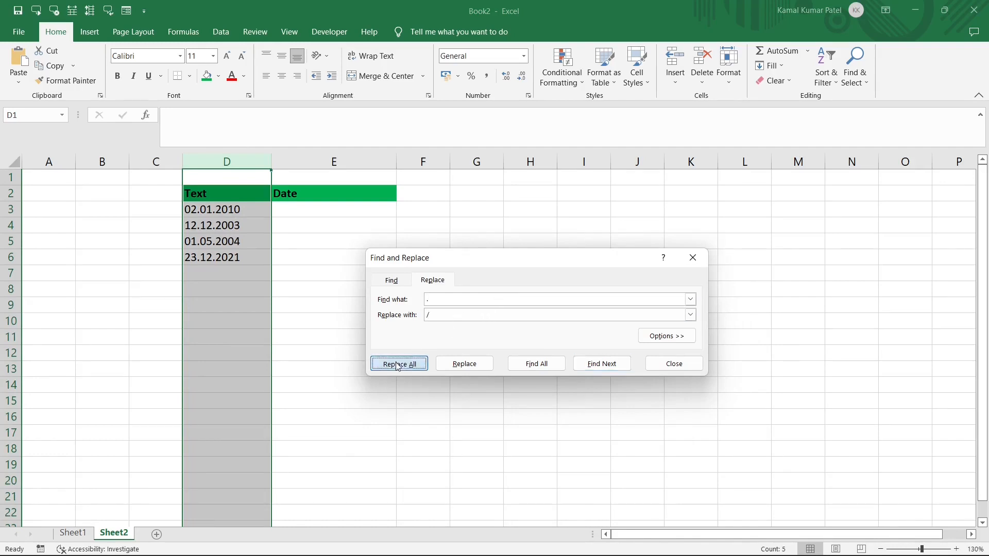
{"action": "left_click", "coordinate": [499, 319]}
{"action": "key", "text": "Escape"}
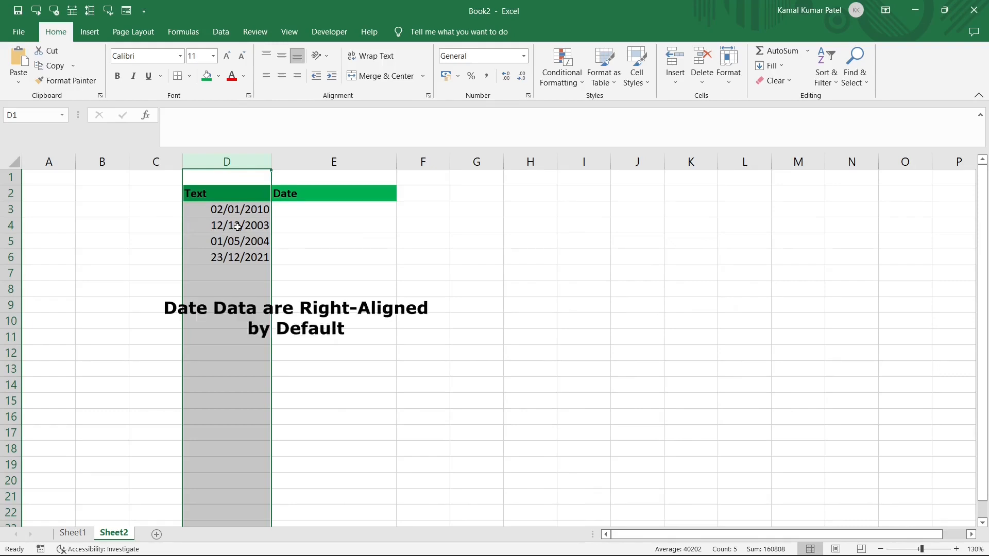
Try the Long Date format on column D, and undo it together with the full stop replacement
{"action": "left_click", "coordinate": [236, 209]}
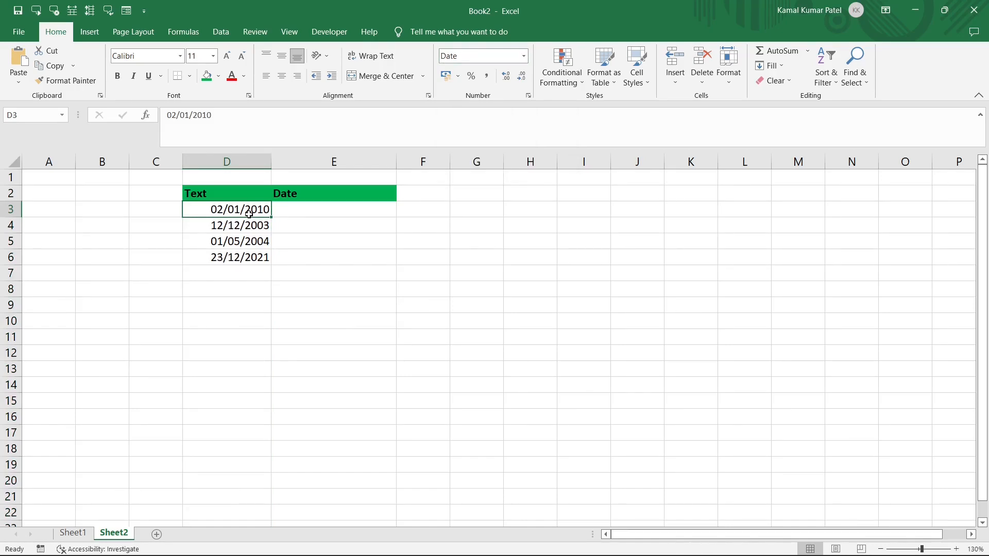
{"action": "left_click", "coordinate": [258, 162]}
{"action": "left_click", "coordinate": [524, 56]}
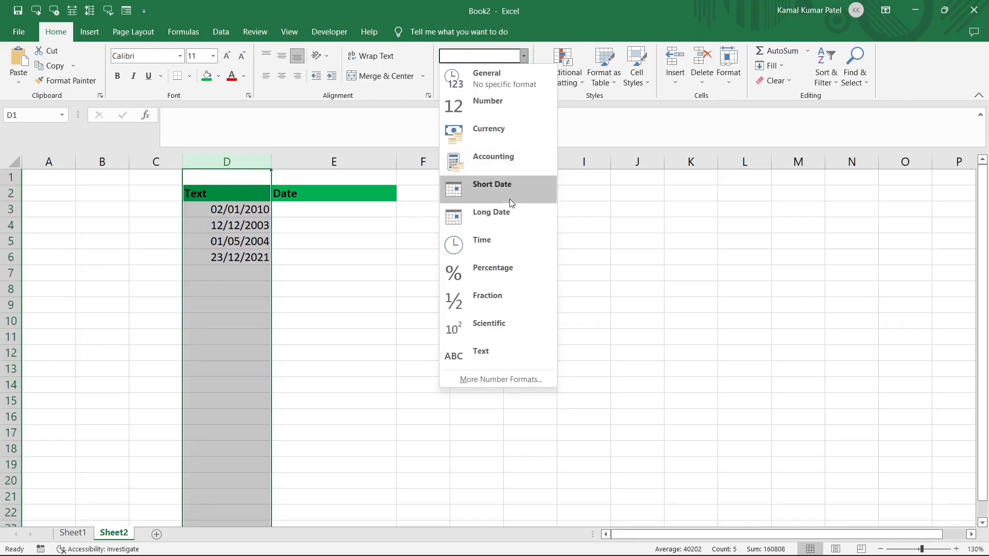
{"action": "left_click", "coordinate": [504, 214]}
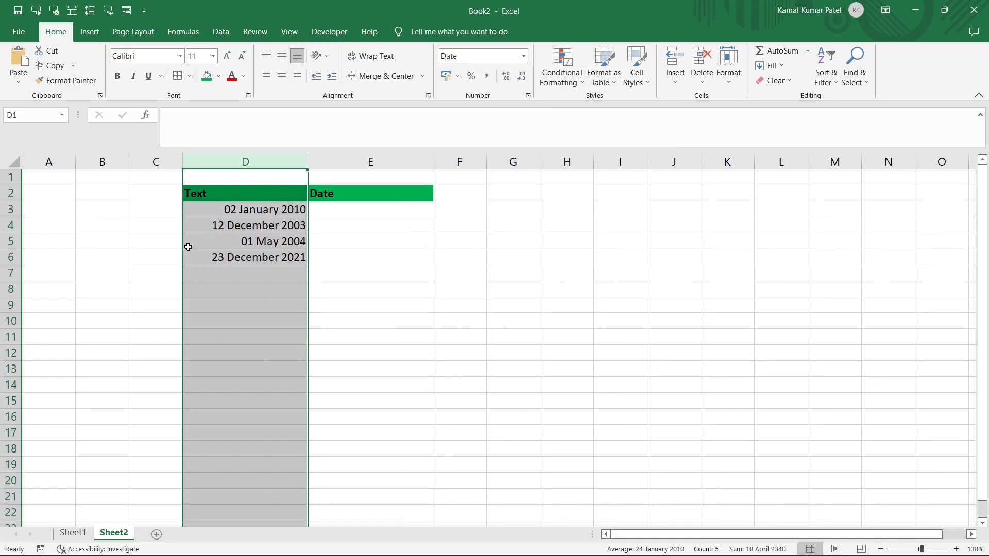
{"action": "key", "text": "ctrl+z"}
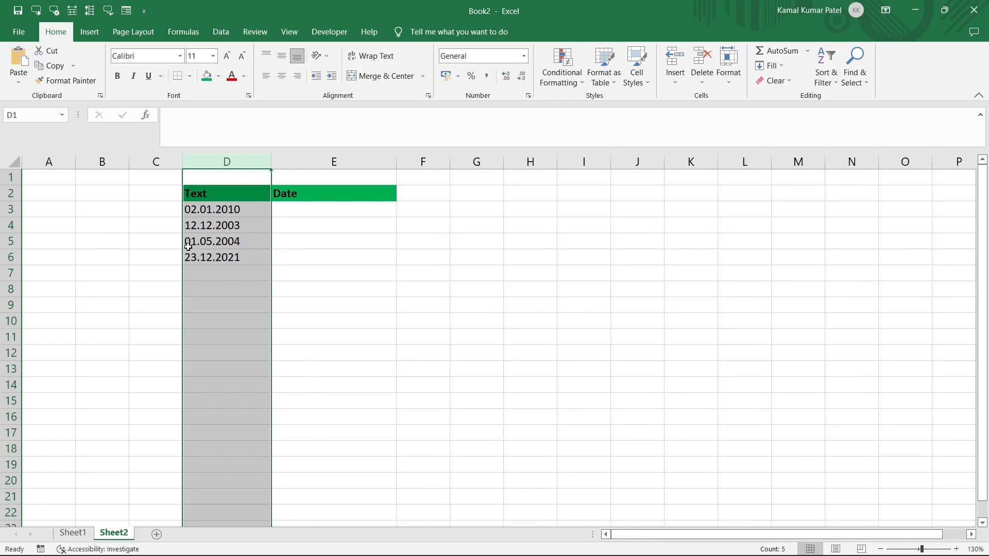
Enter =SUBSTITUTE(D3,".","/") in cell E3 to swap the full stops in the first text date for slashes
{"action": "left_click", "coordinate": [307, 209]}
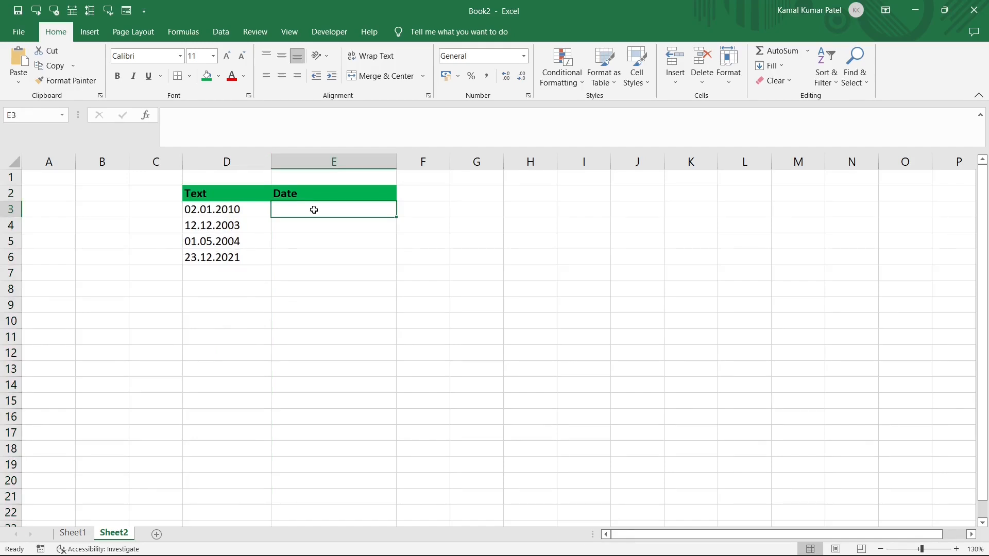
{"action": "type", "text": "=subs"}
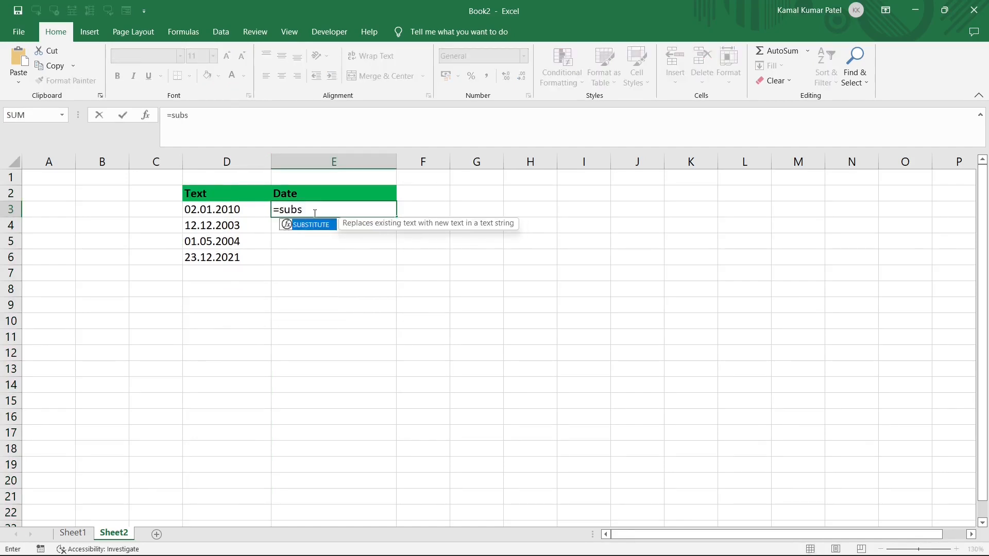
{"action": "key", "text": "Tab"}
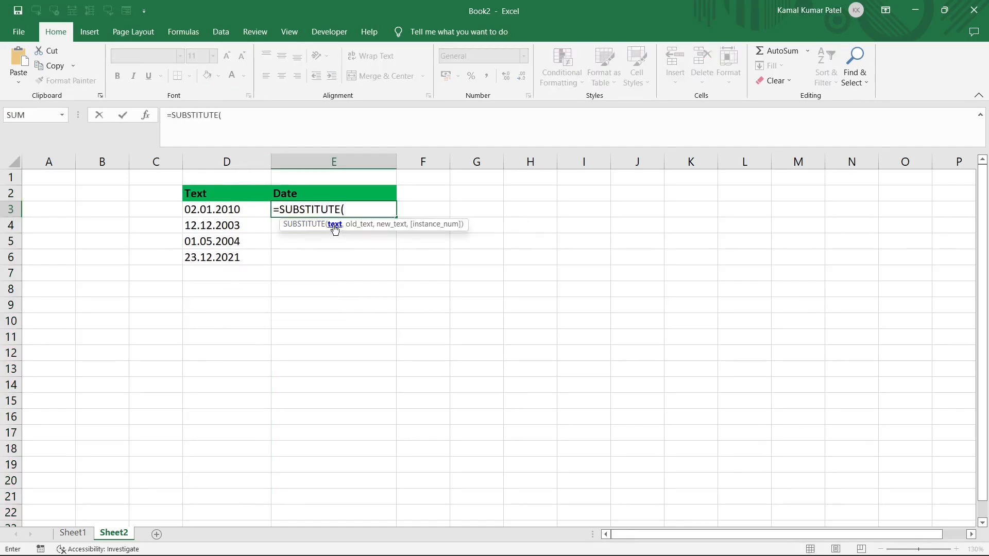
{"action": "left_click", "coordinate": [241, 209]}
{"action": "type", "text": ","}
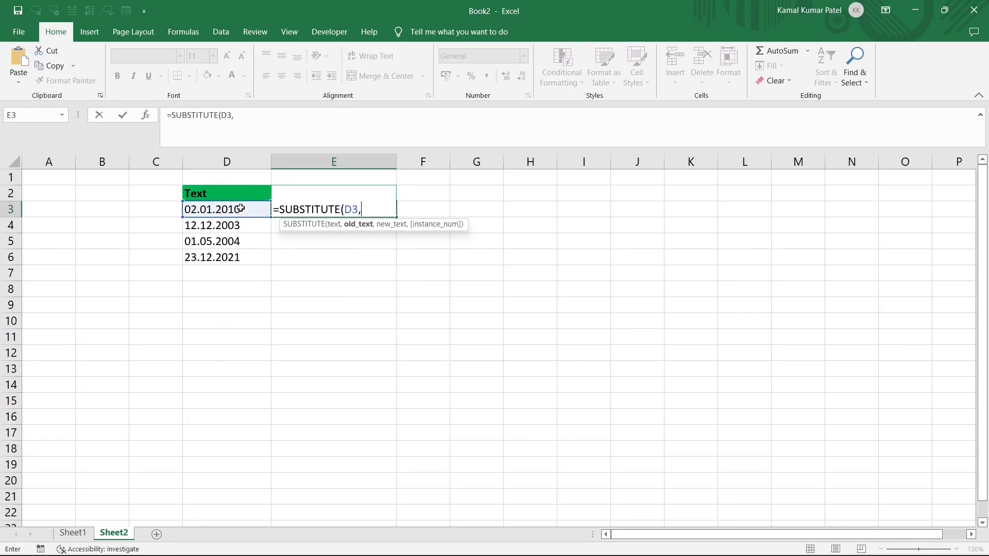
{"action": "type", "text": "\".\",\"/\""}
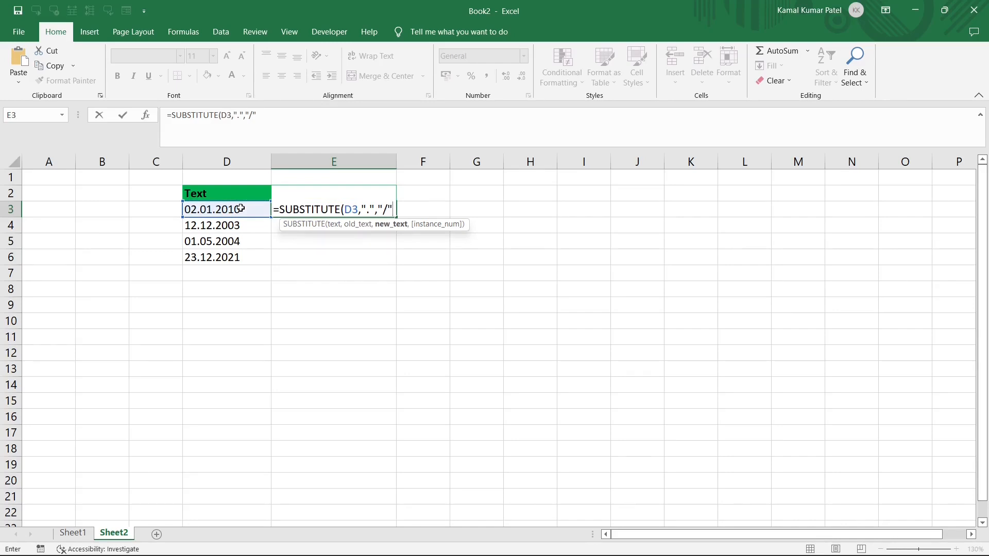
{"action": "type", "text": ")"}
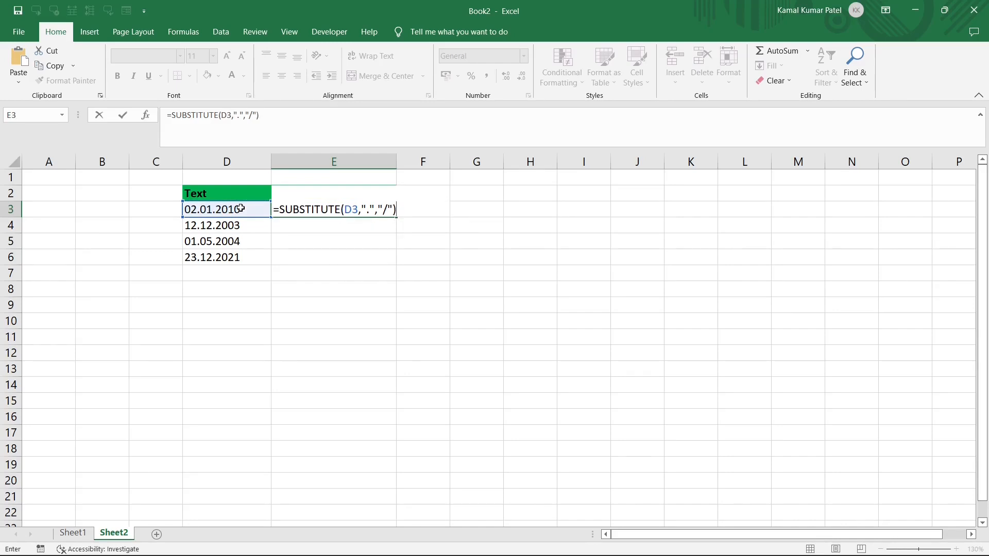
{"action": "key", "text": "Return"}
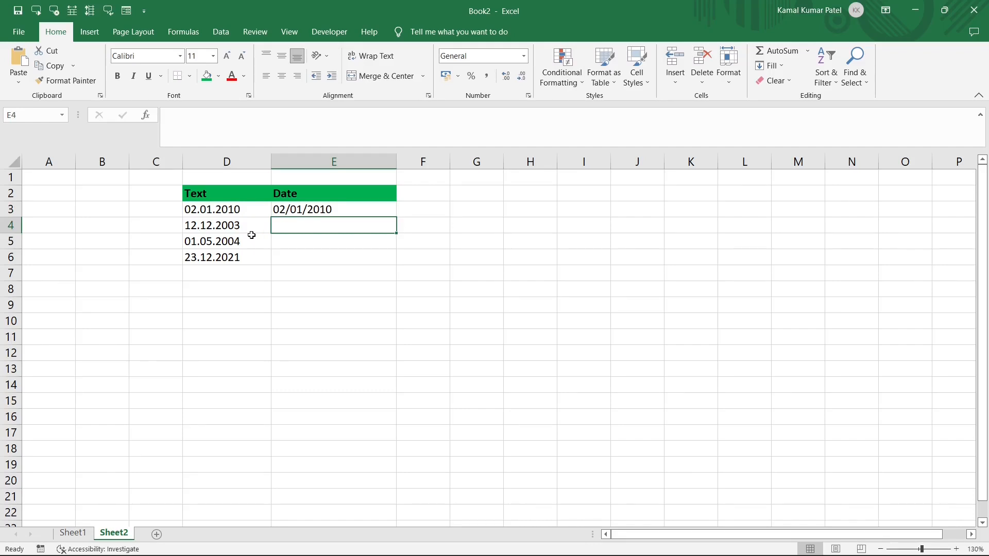
Wrap the SUBSTITUTE formula in E3 in VALUE, giving =VALUE(SUBSTITUTE(D3,".","/")), and check it
{"action": "double_click", "coordinate": [277, 210]}
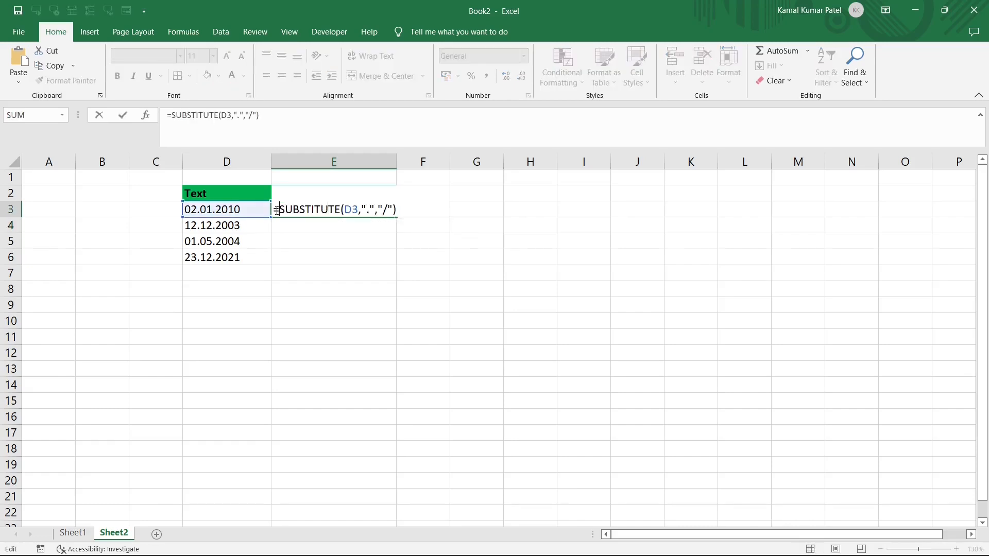
{"action": "type", "text": "value("}
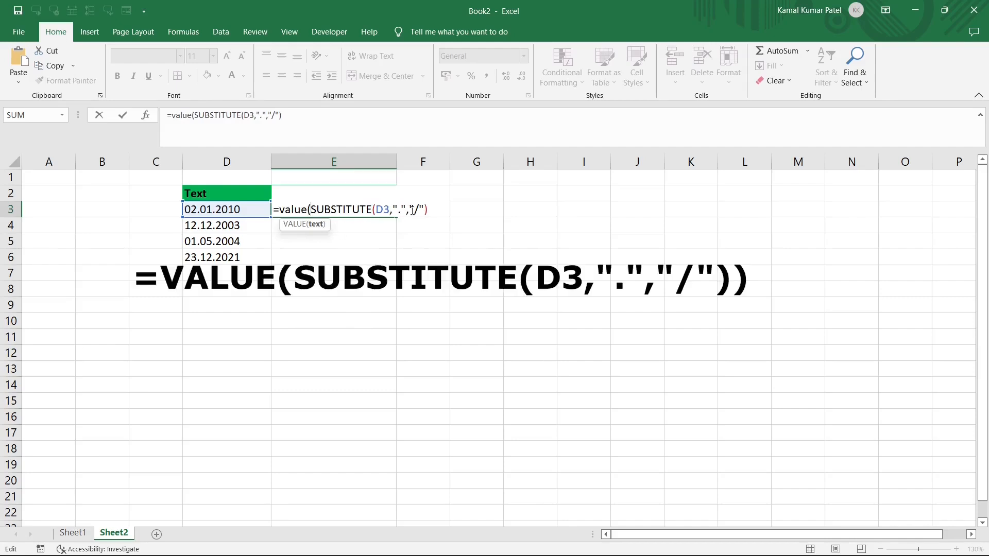
{"action": "left_click", "coordinate": [437, 210]}
{"action": "type", "text": ")"}
{"action": "key", "text": "Return"}
{"action": "left_click", "coordinate": [352, 209]}
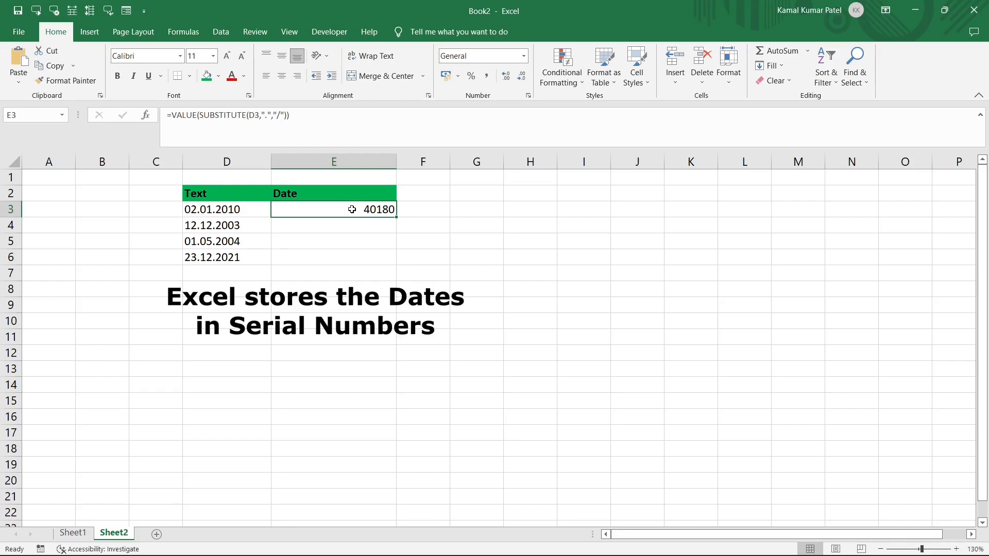
{"action": "left_click_drag", "start_coordinate": [290, 115], "coordinate": [122, 121]}
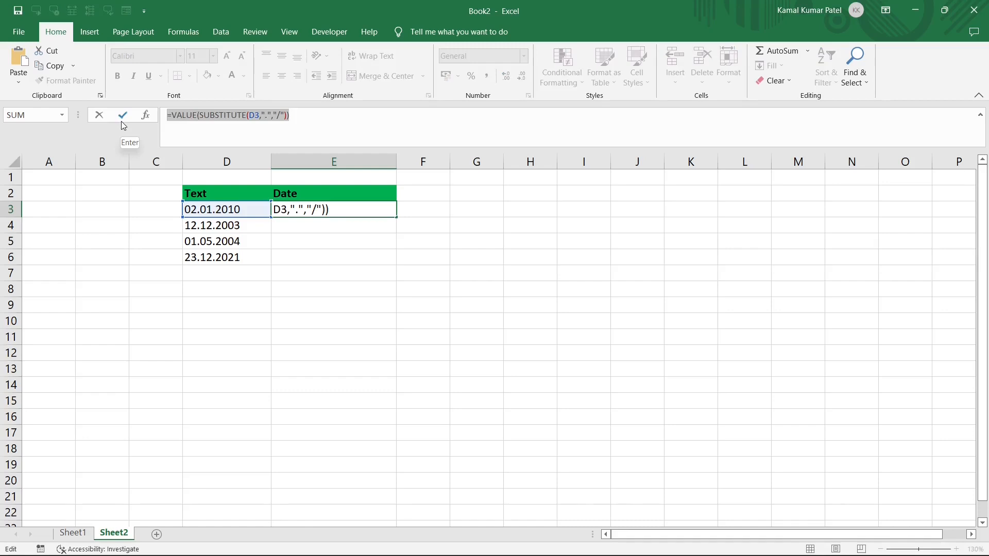
{"action": "left_click", "coordinate": [123, 115]}
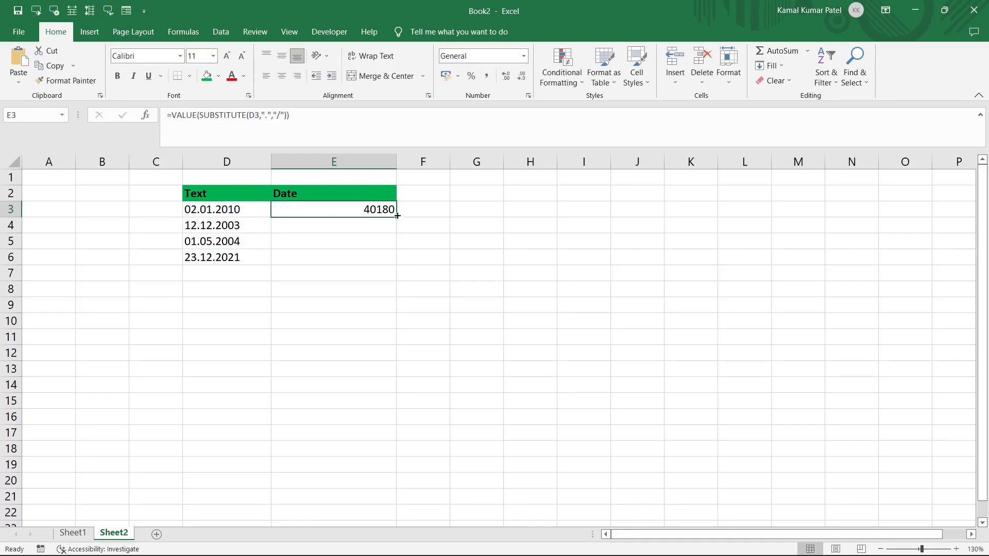
Fill the VALUE formula from E3 down to E6 and apply the Long Date format to the results
{"action": "left_click_drag", "start_coordinate": [396, 217], "coordinate": [389, 261]}
{"action": "left_click", "coordinate": [524, 56]}
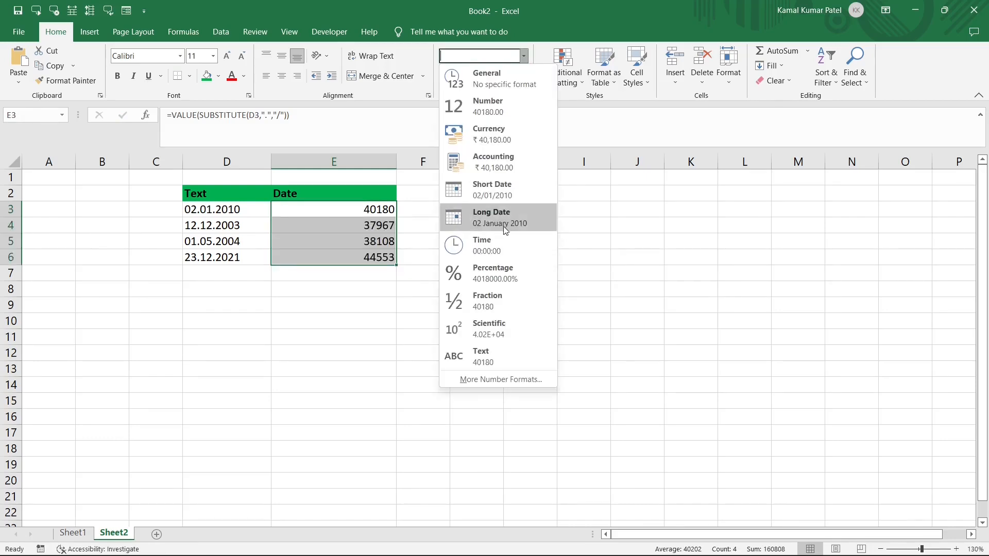
{"action": "left_click", "coordinate": [505, 221]}
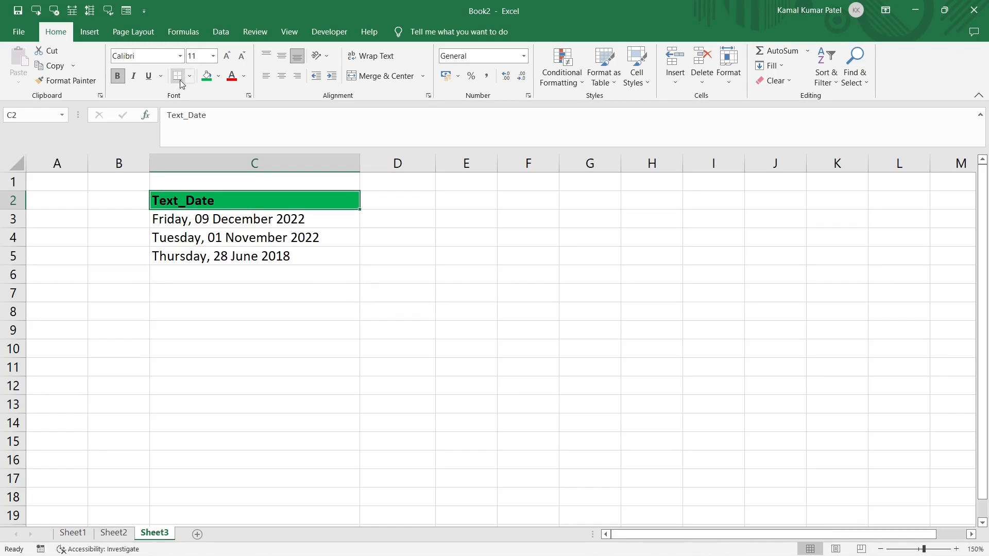
On Sheet3, set up Text to Columns for column C with comma and space as delimiters and tab turned off
{"action": "left_click", "coordinate": [221, 32]}
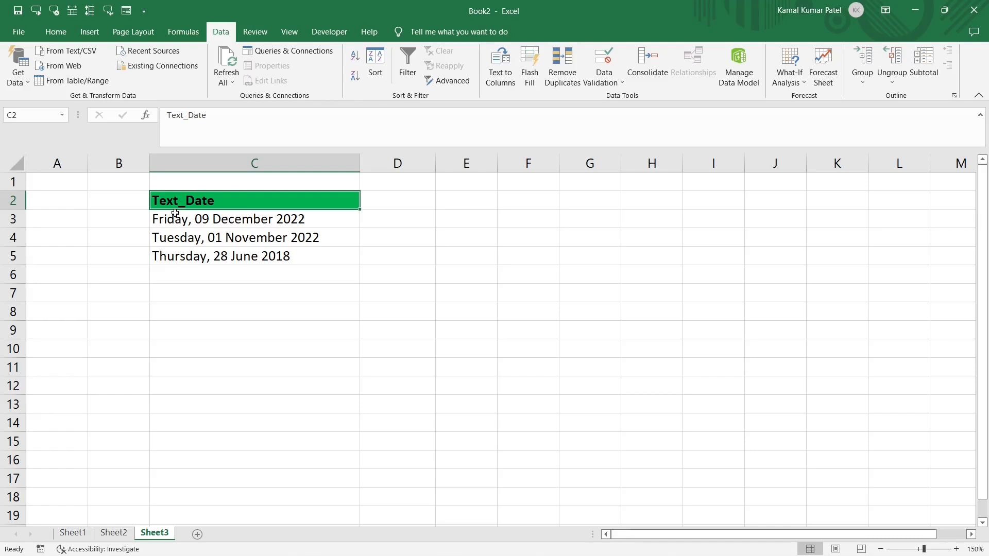
{"action": "left_click", "coordinate": [229, 163]}
{"action": "left_click", "coordinate": [502, 72]}
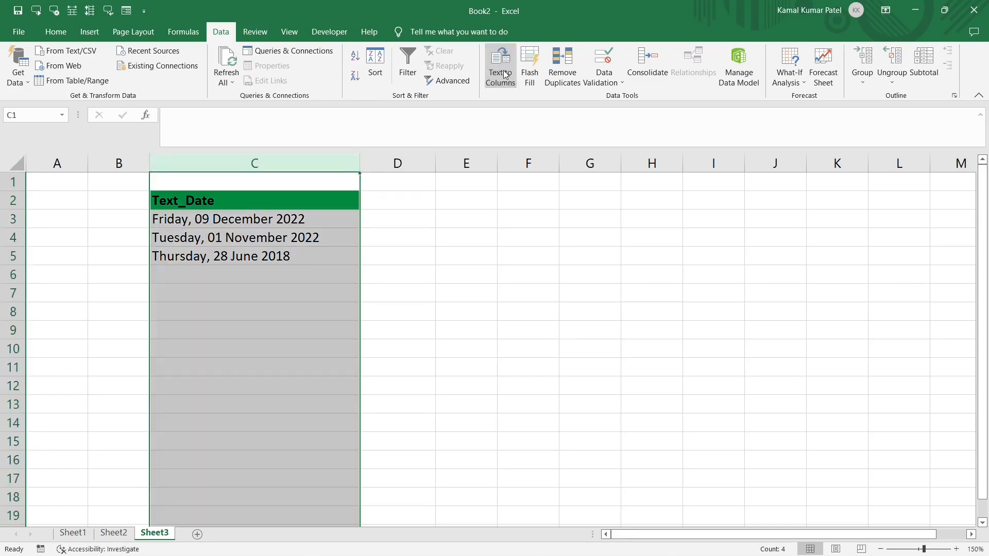
{"action": "left_click", "coordinate": [751, 451]}
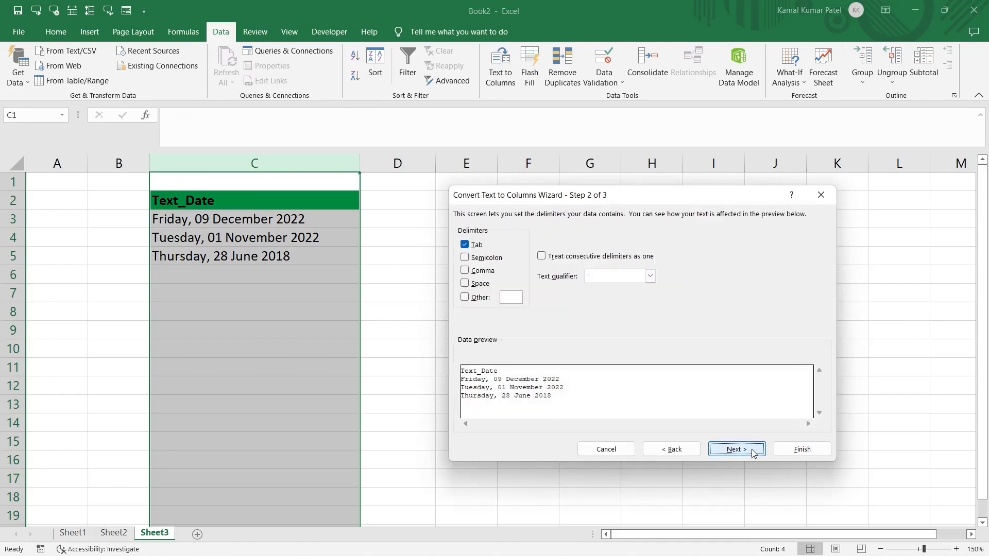
{"action": "left_click", "coordinate": [465, 246]}
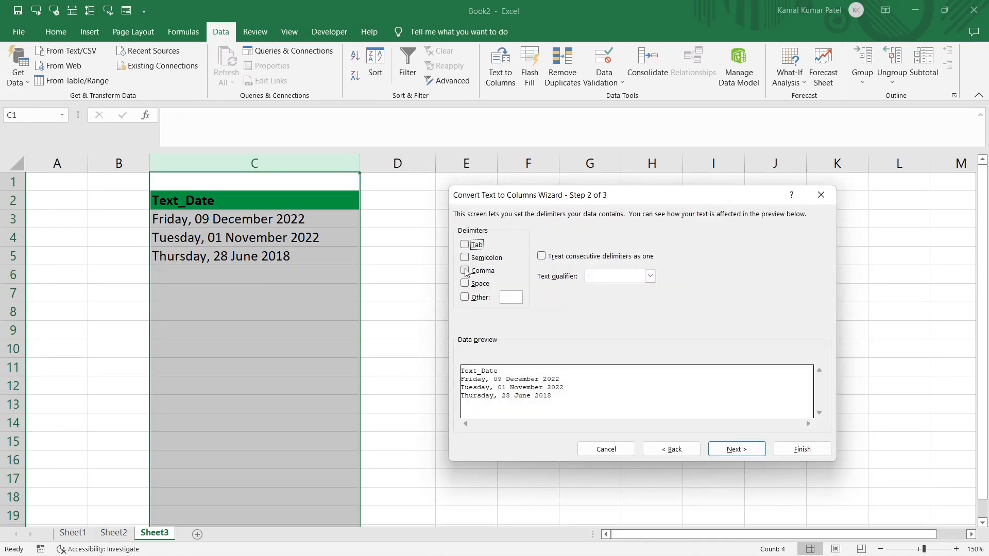
{"action": "left_click", "coordinate": [464, 270]}
{"action": "left_click", "coordinate": [464, 284]}
{"action": "left_click", "coordinate": [740, 450]}
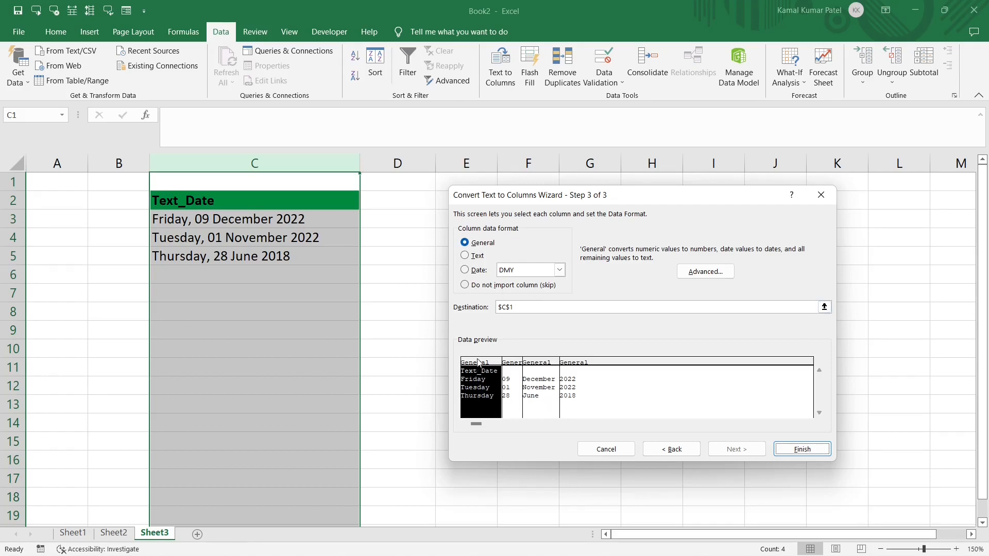
Exclude the weekday column from the import, set the destination to $D$2, and finish the text split
{"action": "left_click", "coordinate": [465, 285]}
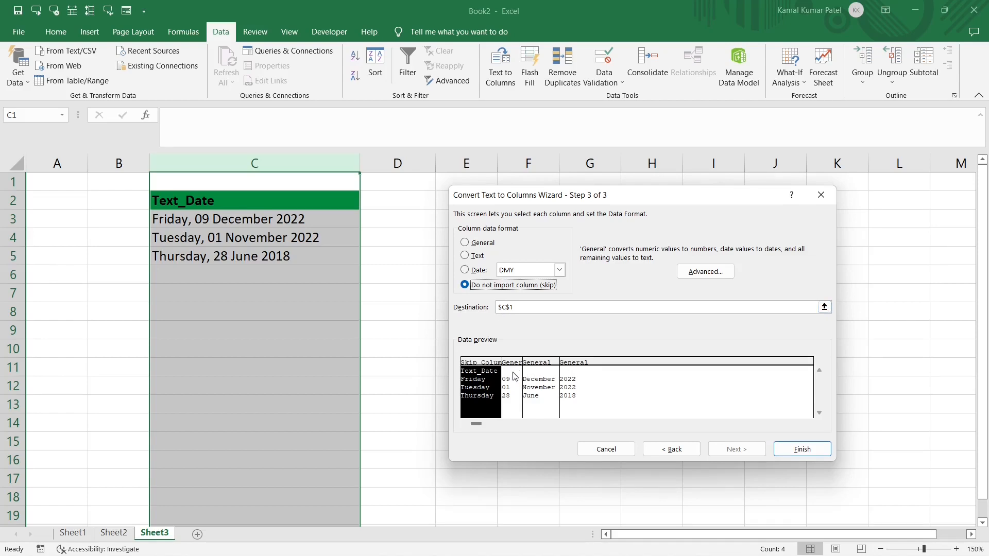
{"action": "left_click", "coordinate": [529, 307]}
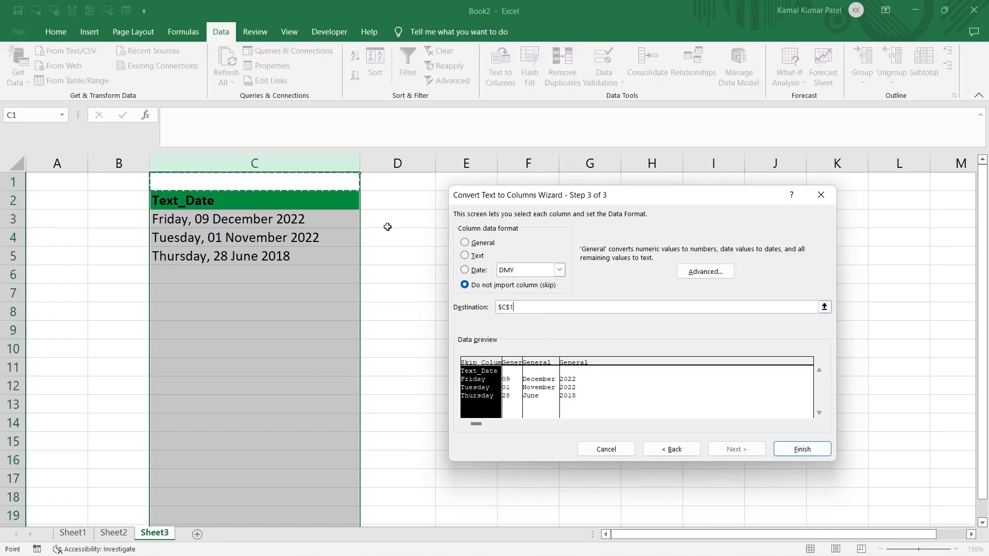
{"action": "key", "text": "BackSpace"}
{"action": "key", "text": "BackSpace"}
{"action": "key", "text": "BackSpace"}
{"action": "key", "text": "BackSpace"}
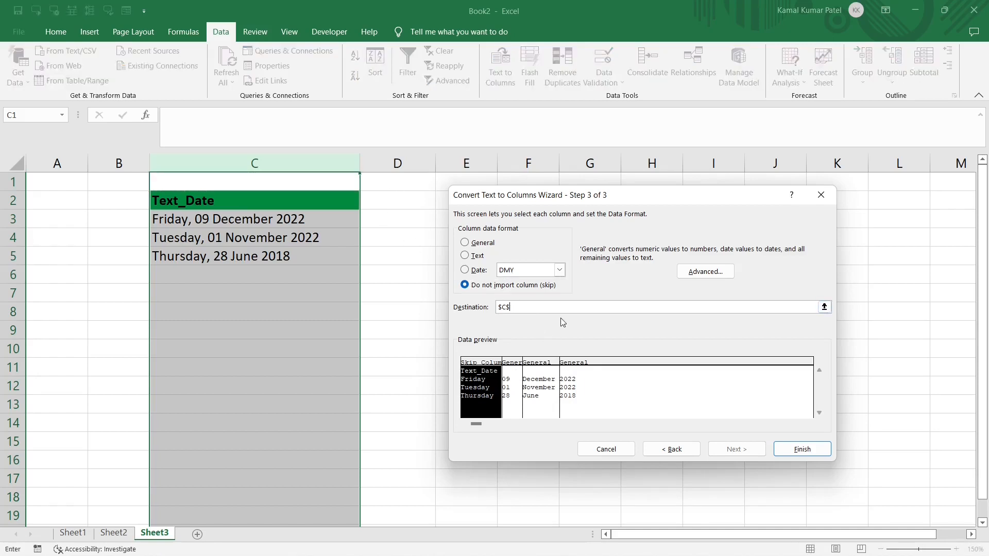
{"action": "left_click", "coordinate": [398, 202]}
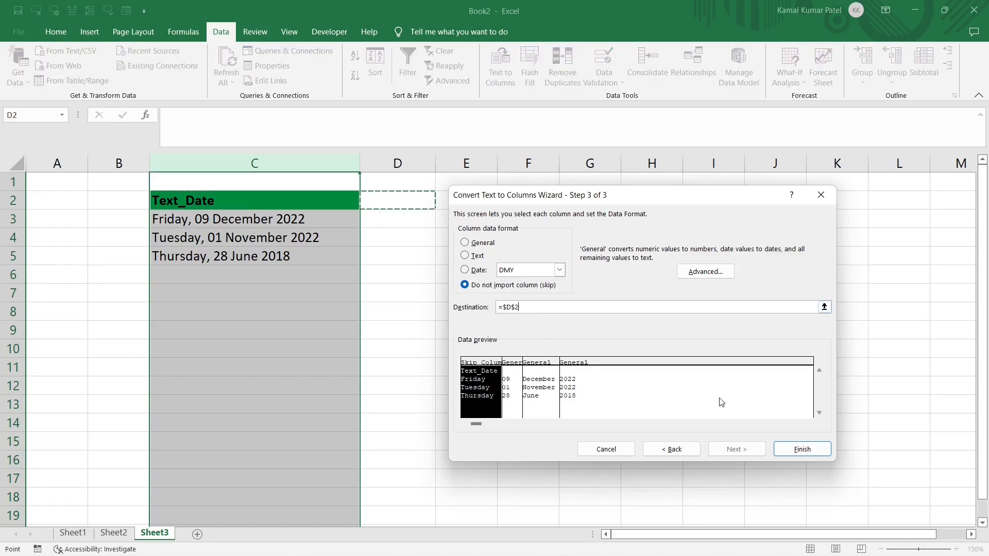
{"action": "left_click", "coordinate": [819, 449]}
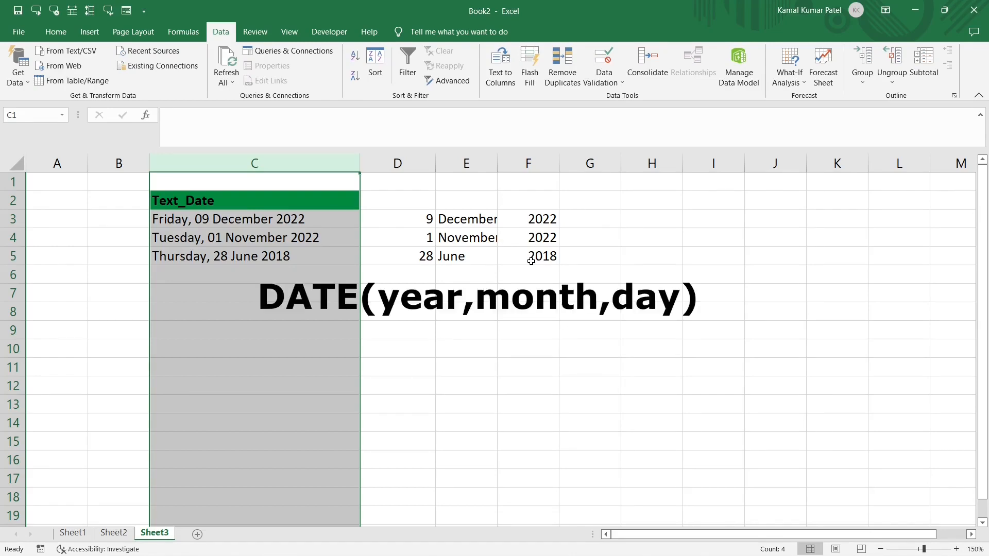
Enter =DATE(F3,E3,D3) in cell G3 to combine the split year, month and day
{"action": "left_click", "coordinate": [587, 218]}
{"action": "type", "text": "=date"}
{"action": "key", "text": "Tab"}
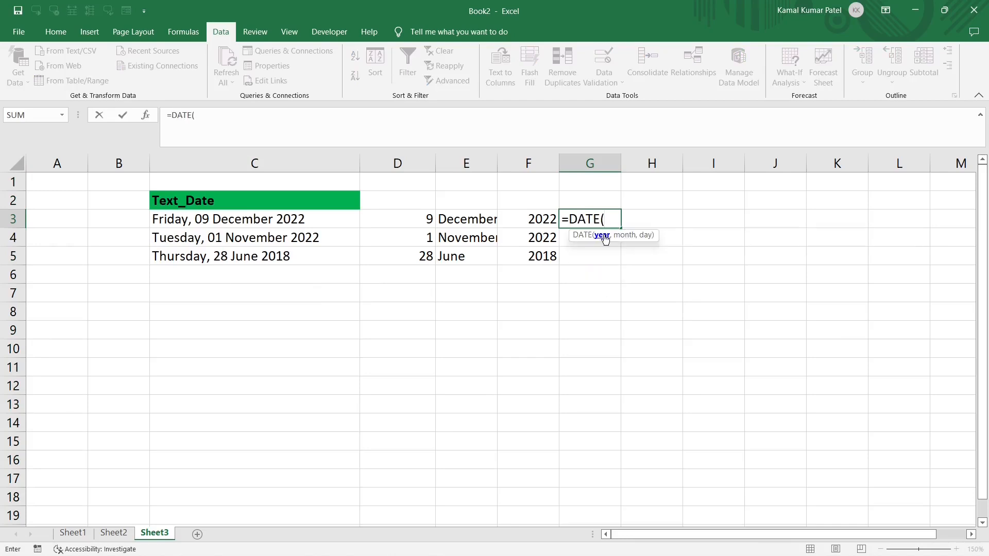
{"action": "left_click", "coordinate": [530, 221]}
{"action": "type", "text": ","}
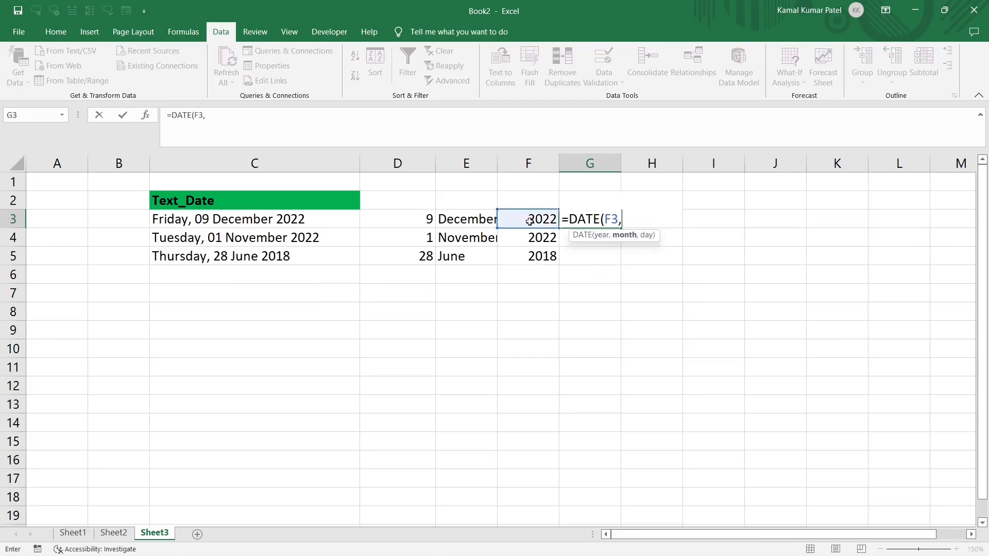
{"action": "left_click", "coordinate": [462, 218]}
{"action": "type", "text": ","}
{"action": "left_click", "coordinate": [421, 220]}
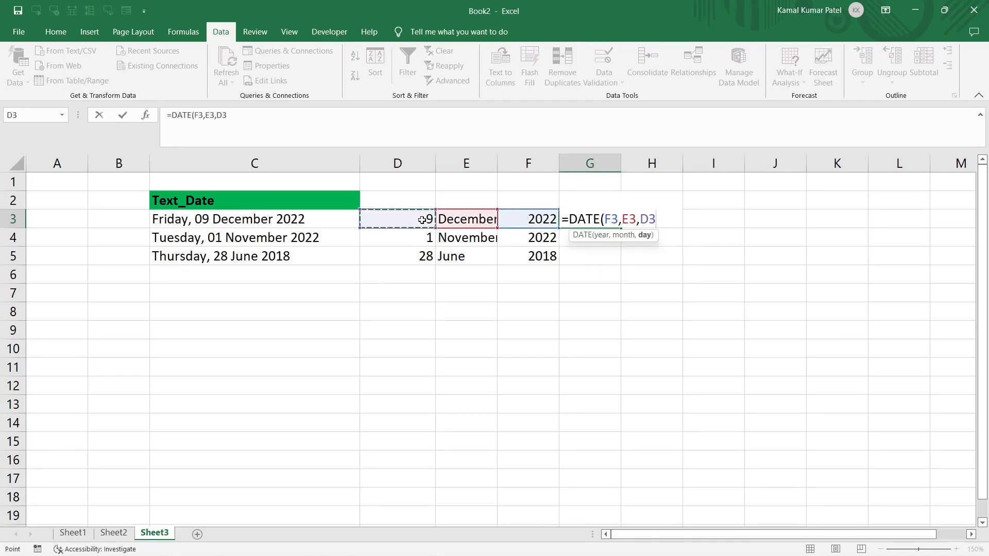
{"action": "type", "text": ")"}
{"action": "key", "text": "Return"}
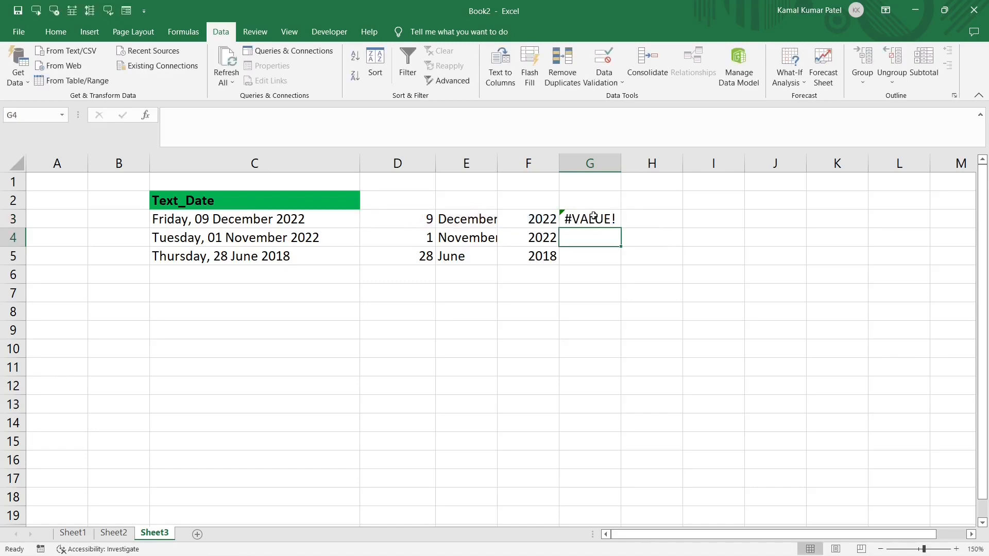
Convert the month name in G3's formula with MONTH, making it =DATE(F3,MONTH(1&E3),D3), and widen column G
{"action": "double_click", "coordinate": [595, 218]}
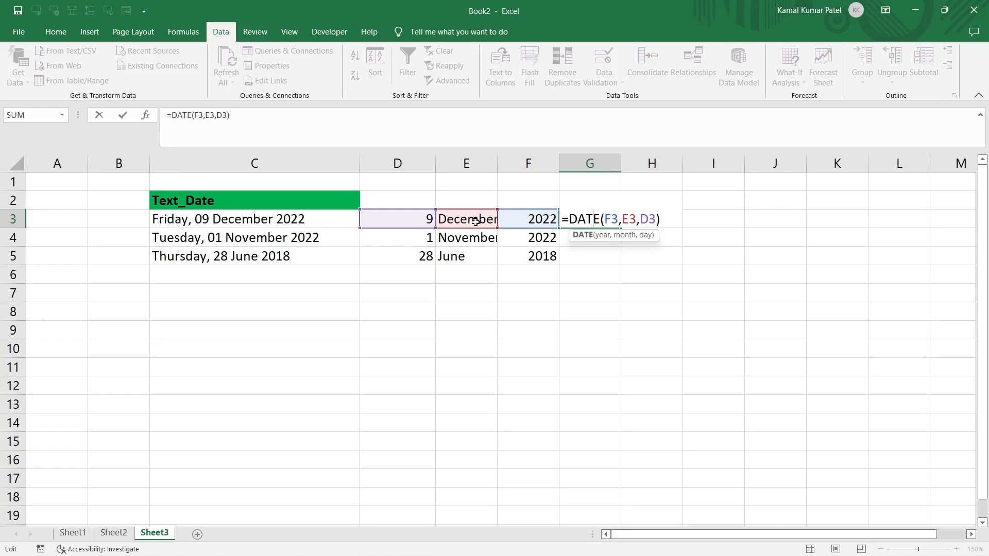
{"action": "left_click", "coordinate": [622, 220]}
{"action": "type", "text": "month("}
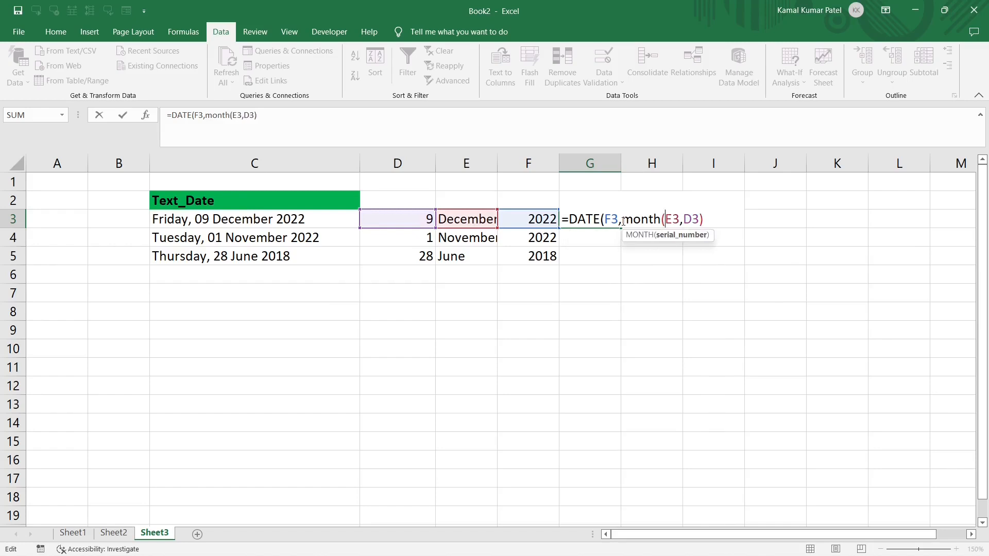
{"action": "type", "text": "1&"}
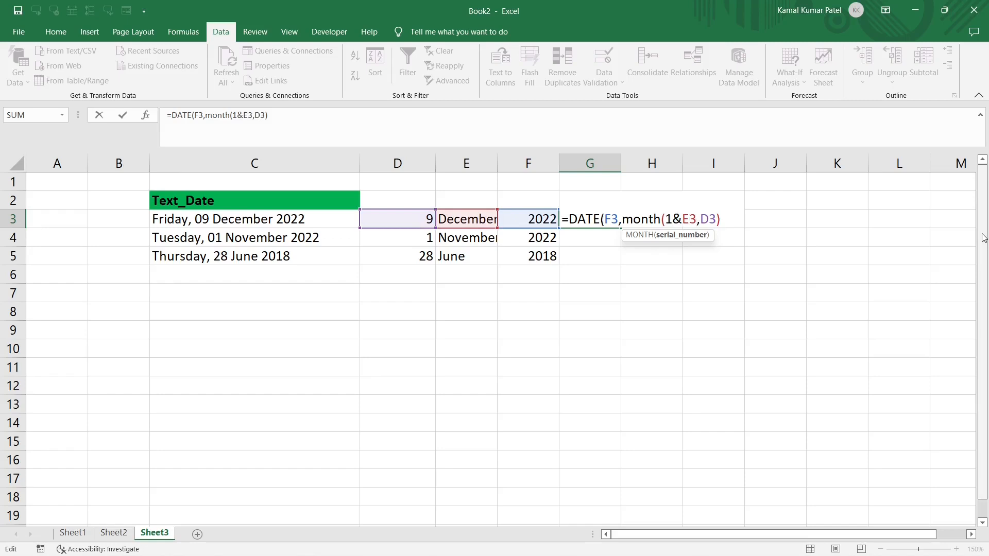
{"action": "key", "text": "Return"}
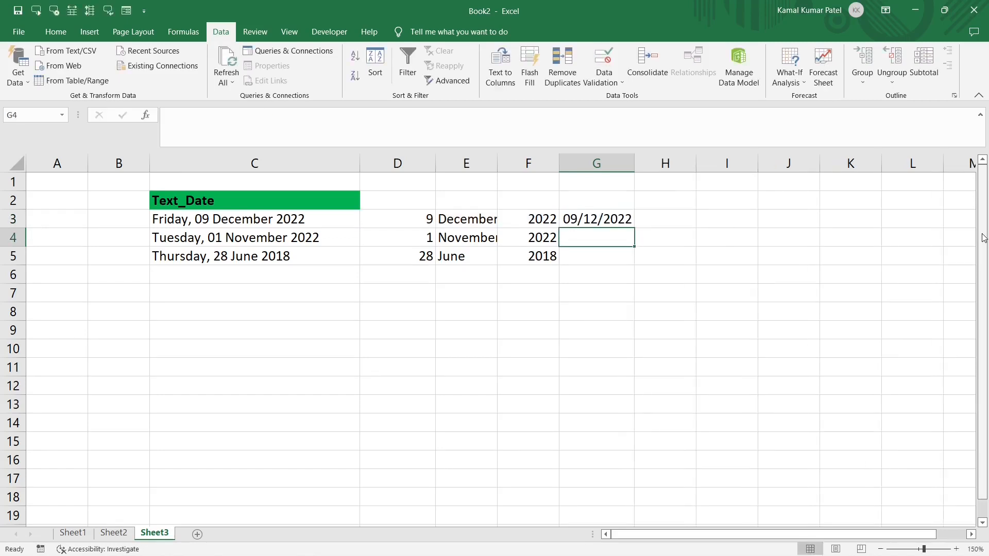
{"action": "left_click_drag", "start_coordinate": [635, 163], "coordinate": [709, 156]}
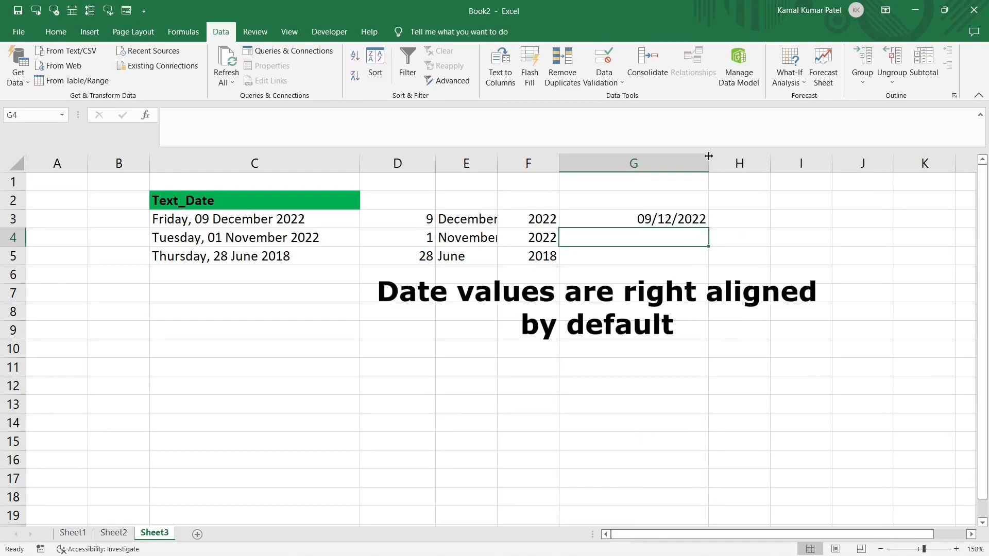
Review the DATE formula in G3 and fill it down to G5 for the remaining text dates
{"action": "double_click", "coordinate": [661, 219]}
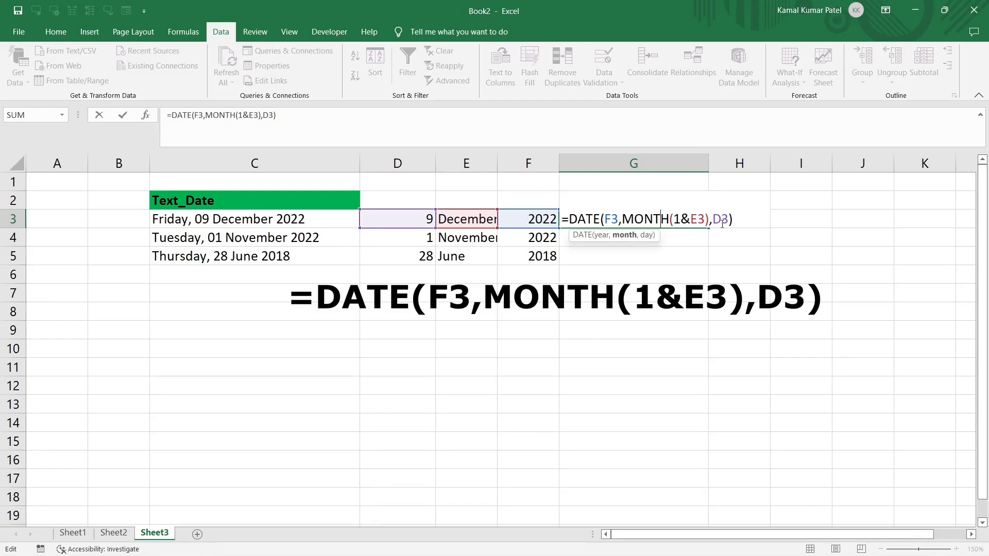
{"action": "key", "text": "ctrl+Return"}
{"action": "left_click_drag", "start_coordinate": [707, 227], "coordinate": [706, 264]}
{"action": "left_click_drag", "start_coordinate": [287, 218], "coordinate": [270, 258]}
Apply the custom number format dddd, dd mmmm yyyy to column G and widen the column to fit the full dates
{"action": "left_click", "coordinate": [635, 163]}
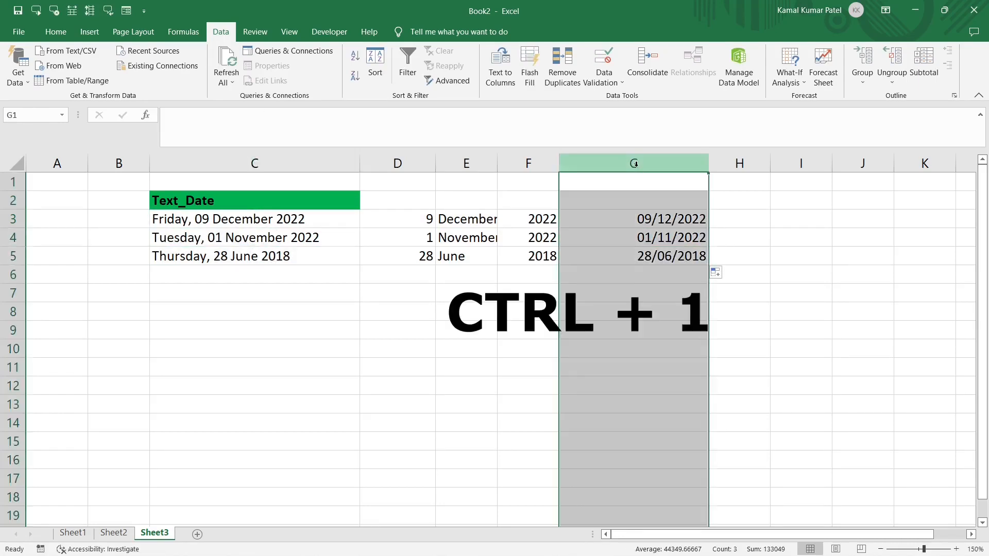
{"action": "key", "text": "ctrl+1"}
{"action": "left_click", "coordinate": [494, 319]}
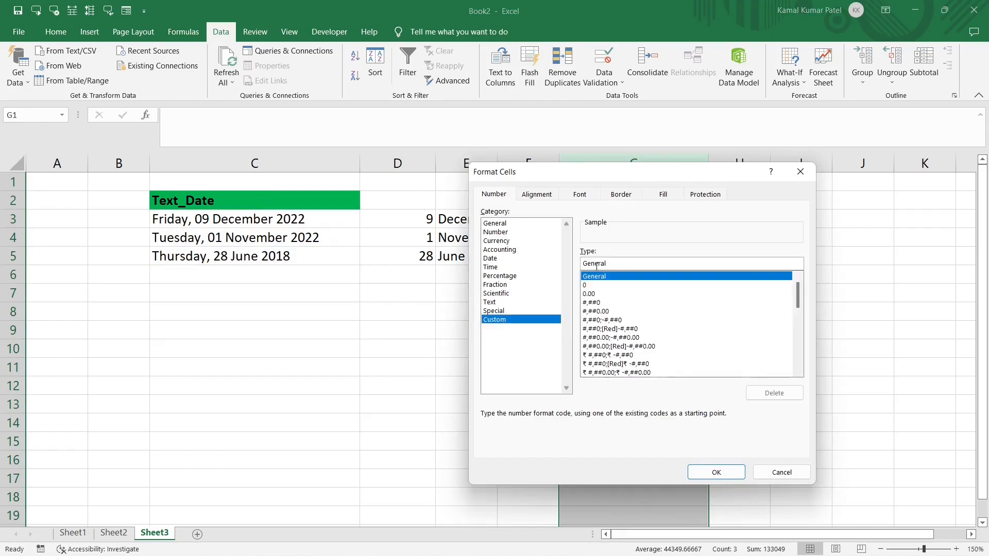
{"action": "double_click", "coordinate": [595, 263]}
{"action": "type", "text": "dddd"}
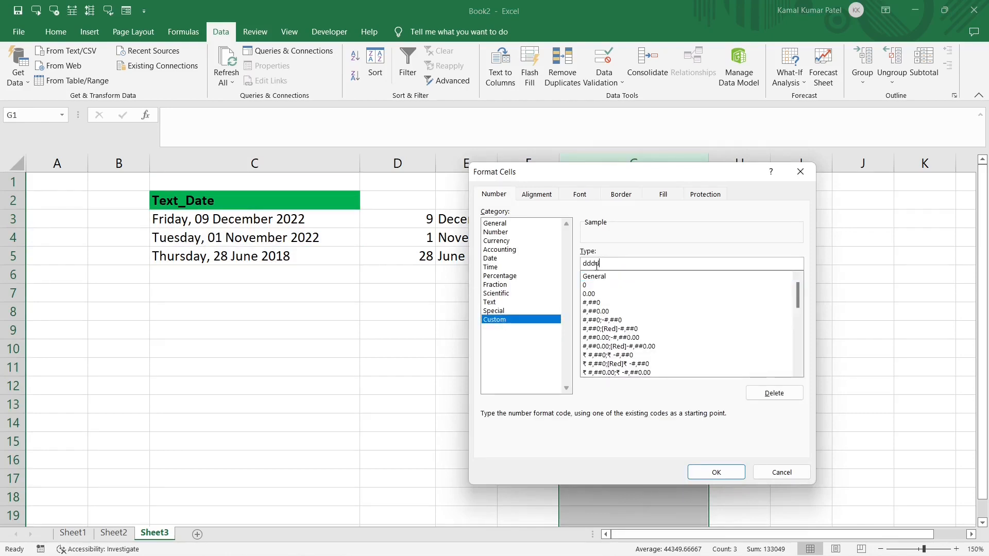
{"action": "type", "text": ", dd mmmm yyyy"}
{"action": "left_click", "coordinate": [715, 472]}
{"action": "left_click_drag", "start_coordinate": [711, 163], "coordinate": [836, 165]}
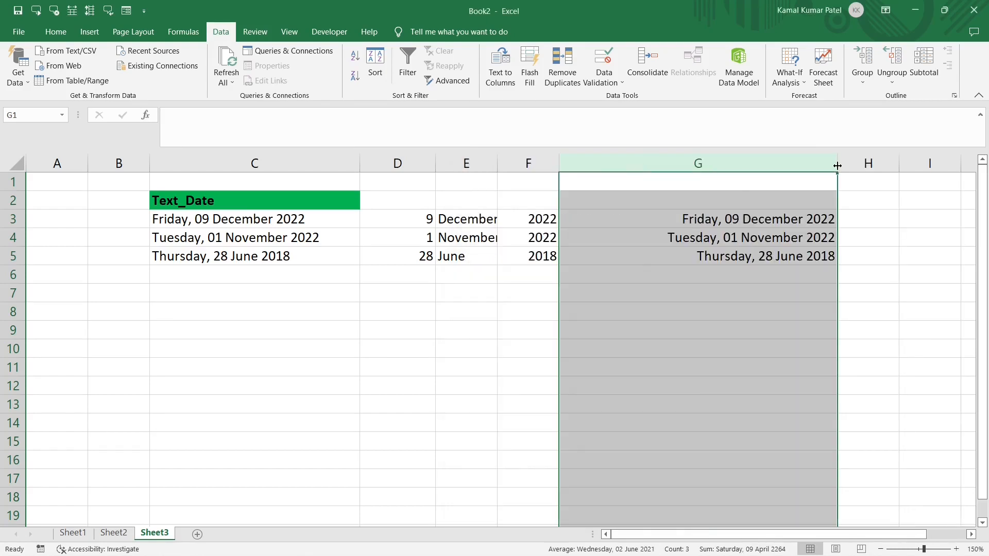
Enter =G3+1 in cell H3 to test date arithmetic on the converted date, and fill it down to H5
{"action": "left_click", "coordinate": [248, 220]}
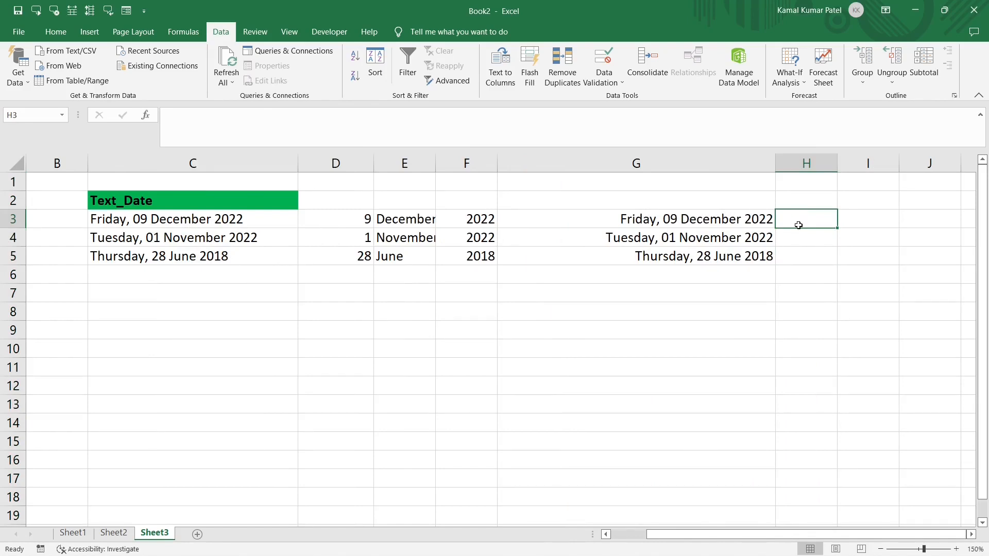
{"action": "type", "text": "="}
{"action": "left_click", "coordinate": [715, 221]}
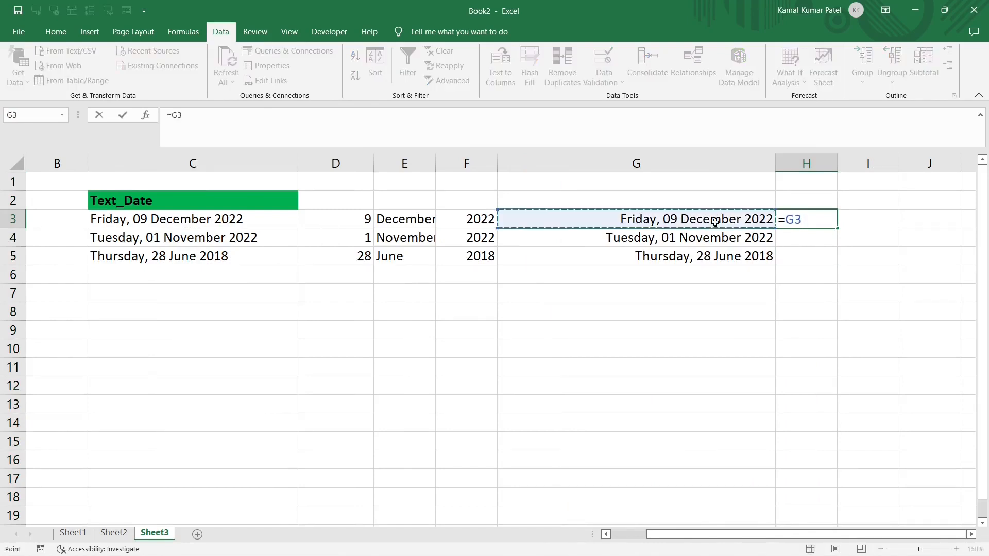
{"action": "type", "text": "+1"}
{"action": "key", "text": "Return"}
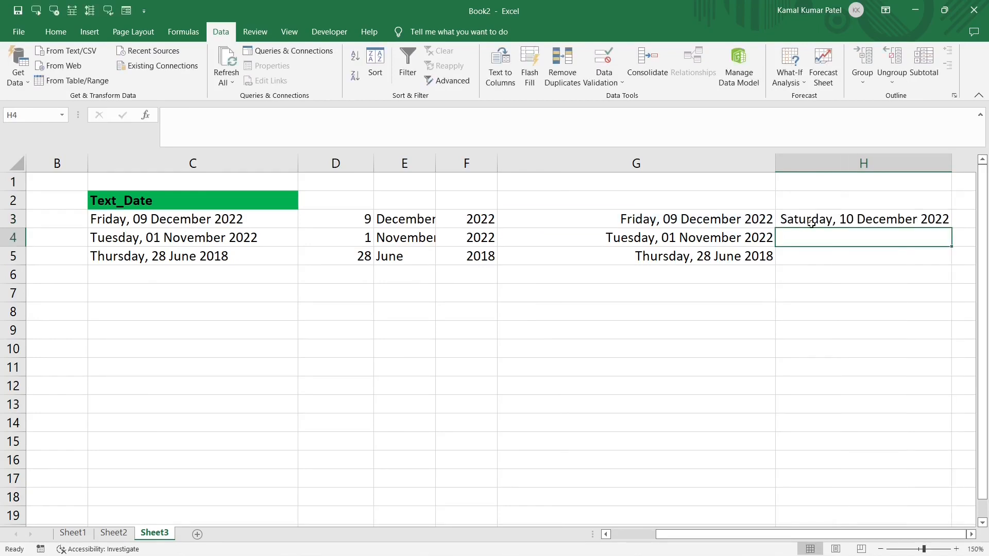
{"action": "left_click", "coordinate": [943, 219]}
{"action": "left_click_drag", "start_coordinate": [953, 228], "coordinate": [952, 260]}
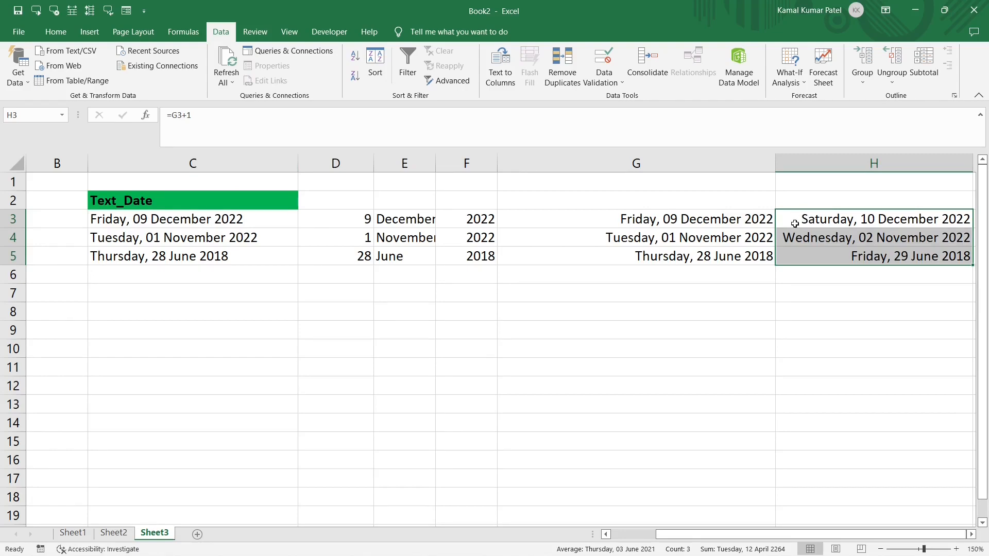
Start a delimited Text to Columns conversion of D3:D6 on Sheet2 without any delimiter, up to the column format settings
{"action": "left_click", "coordinate": [114, 532]}
{"action": "left_click", "coordinate": [201, 213]}
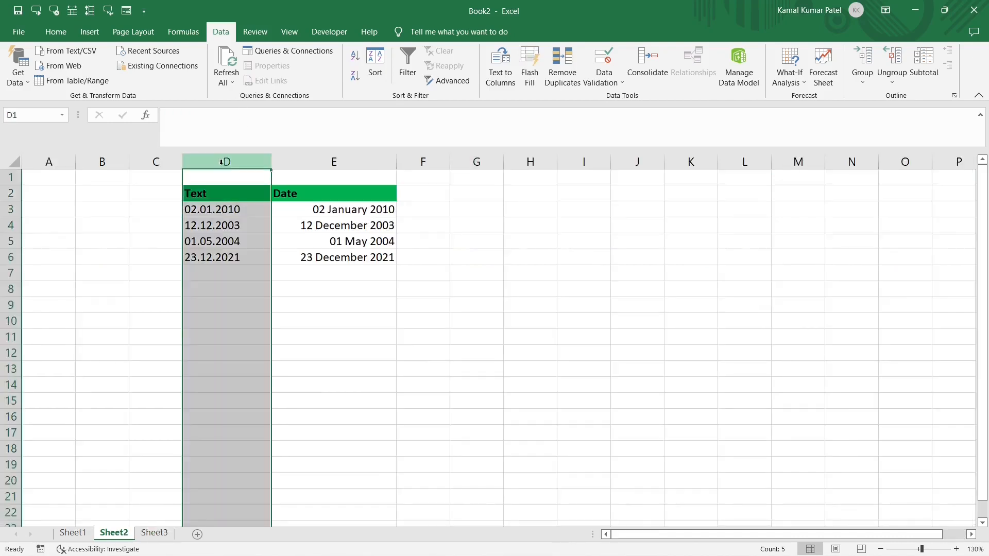
{"action": "key", "text": "ctrl+shift+Down"}
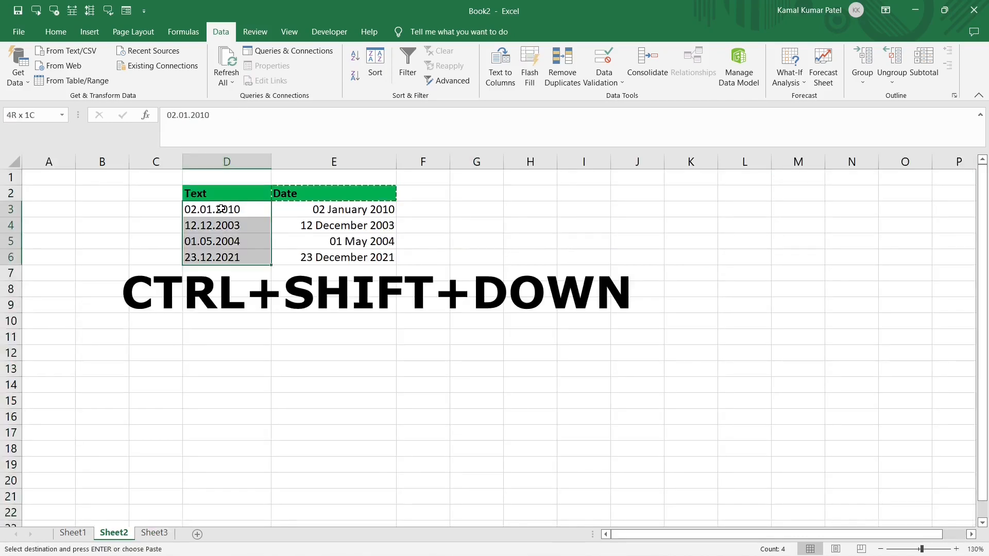
{"action": "left_click", "coordinate": [503, 78]}
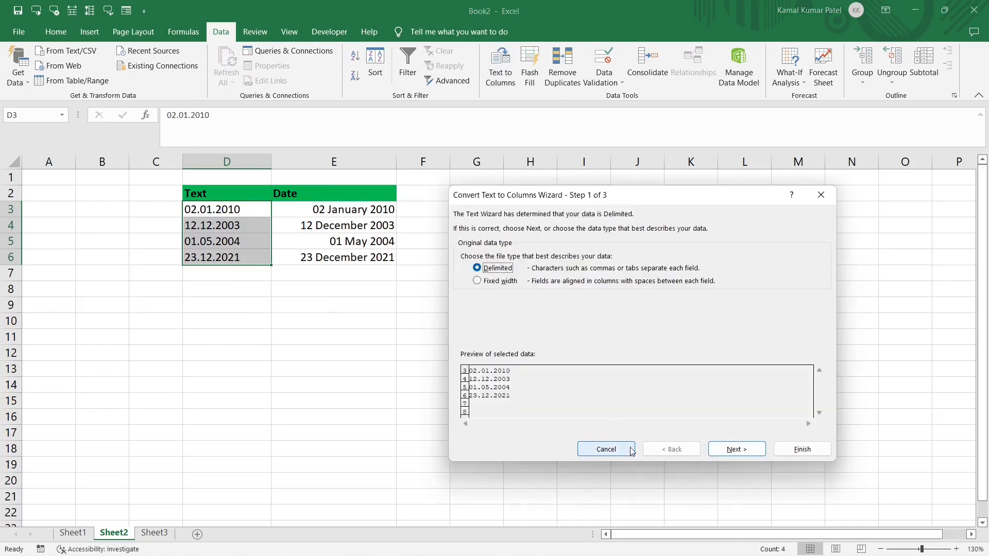
{"action": "left_click", "coordinate": [741, 449]}
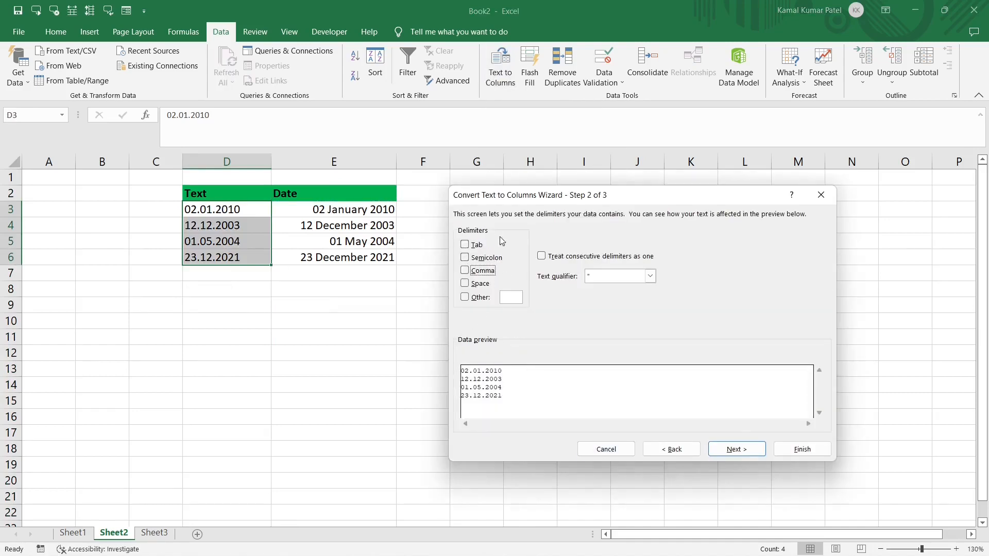
{"action": "left_click", "coordinate": [736, 449]}
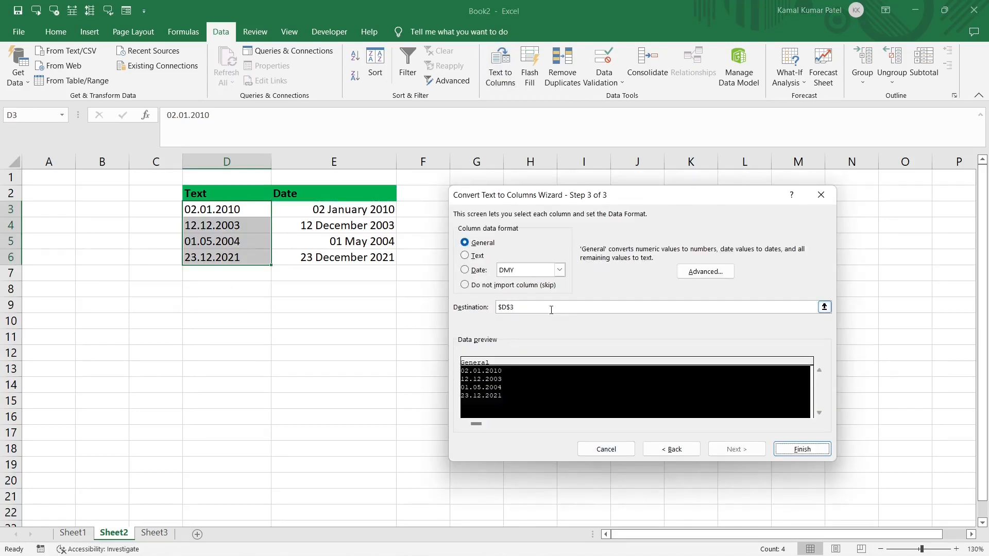
Set the column data format to Date DMY with destination $F$3 and finish the conversion
{"action": "left_click", "coordinate": [467, 270]}
{"action": "left_click", "coordinate": [560, 272]}
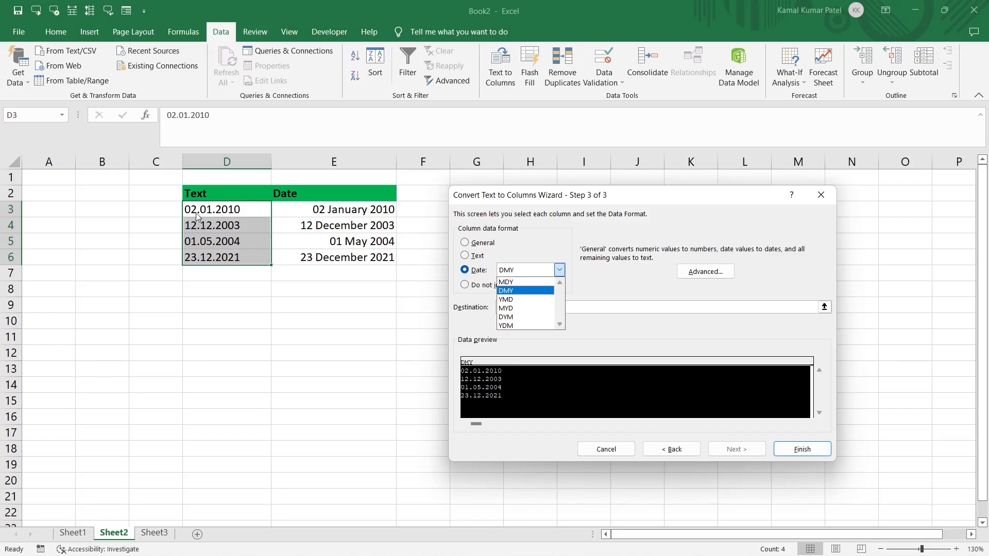
{"action": "left_click", "coordinate": [521, 291]}
{"action": "left_click_drag", "start_coordinate": [522, 308], "coordinate": [488, 309]}
{"action": "left_click", "coordinate": [413, 210]}
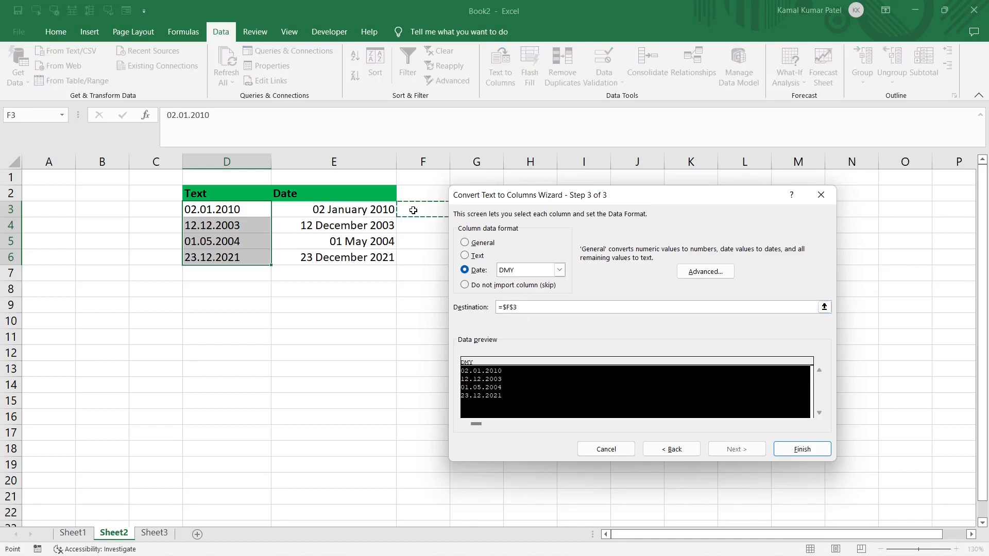
{"action": "left_click", "coordinate": [802, 450]}
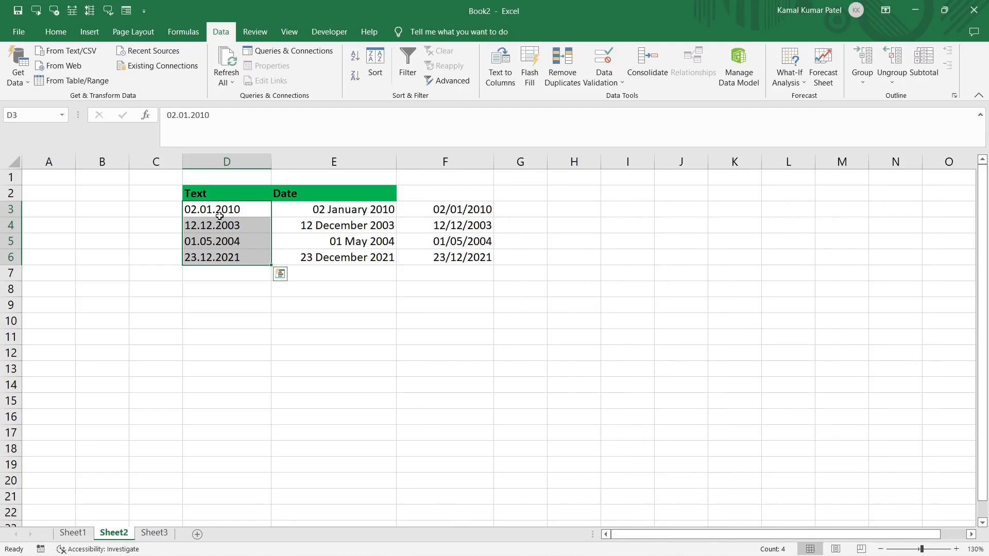
Format column F as long dates with the full month name and compare them with the formula dates in column E
{"action": "left_click", "coordinate": [451, 159]}
{"action": "left_click", "coordinate": [55, 31]}
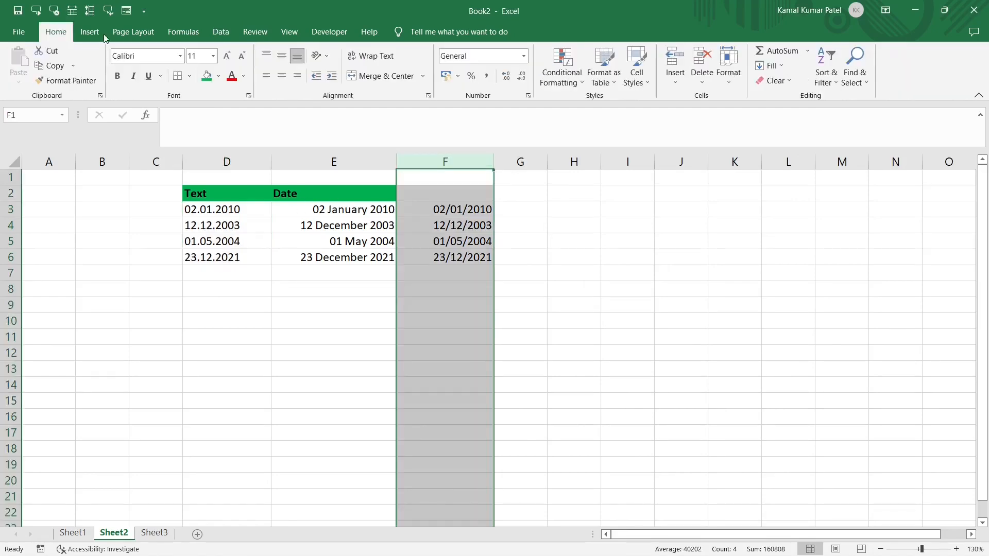
{"action": "left_click", "coordinate": [524, 55]}
{"action": "left_click", "coordinate": [496, 218]}
{"action": "left_click", "coordinate": [376, 212]}
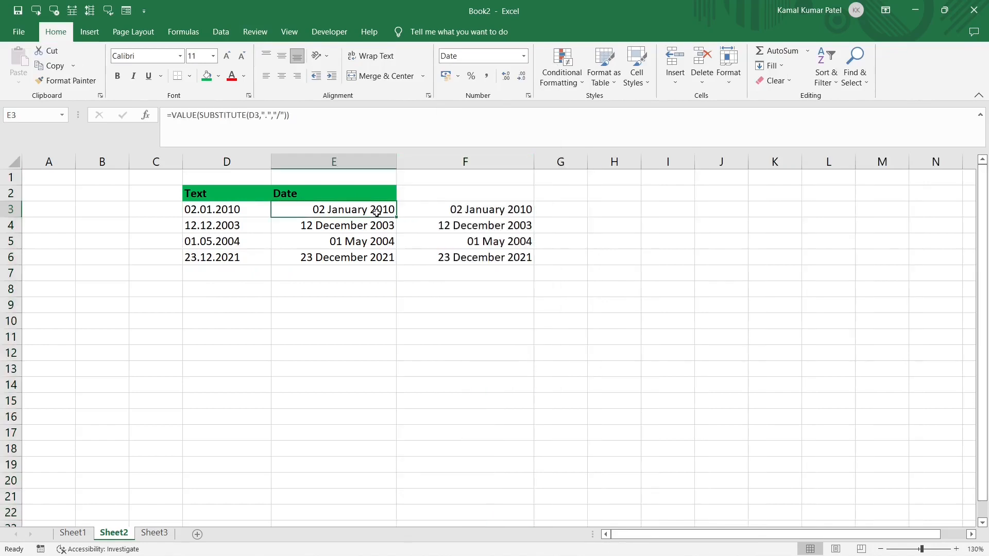
{"action": "left_click_drag", "start_coordinate": [350, 210], "coordinate": [395, 230]}
{"action": "left_click", "coordinate": [433, 211]}
{"action": "left_click", "coordinate": [363, 209]}
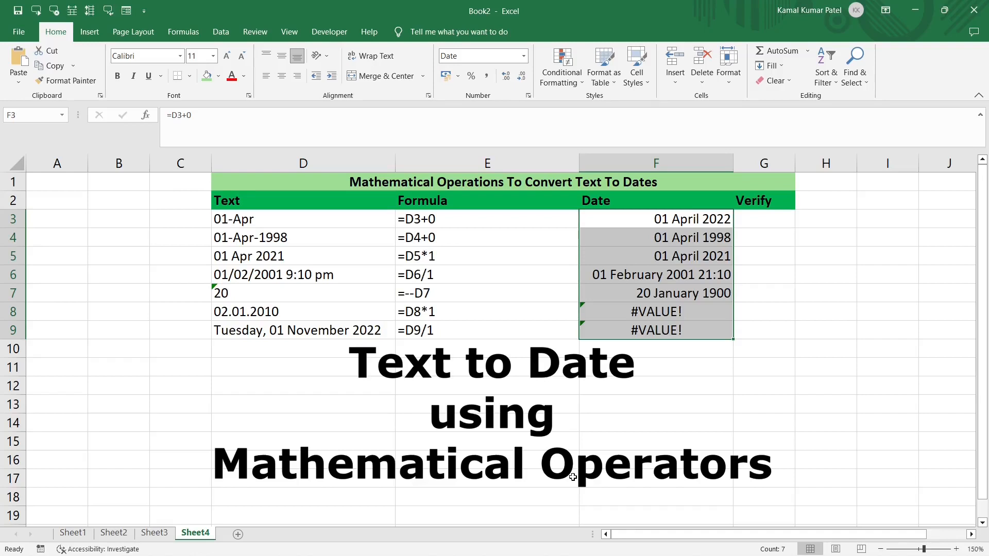
Examine the Text, Formula, Date and Verify columns of the mathematical operations table on Sheet4
{"action": "left_click_drag", "start_coordinate": [250, 219], "coordinate": [230, 329]}
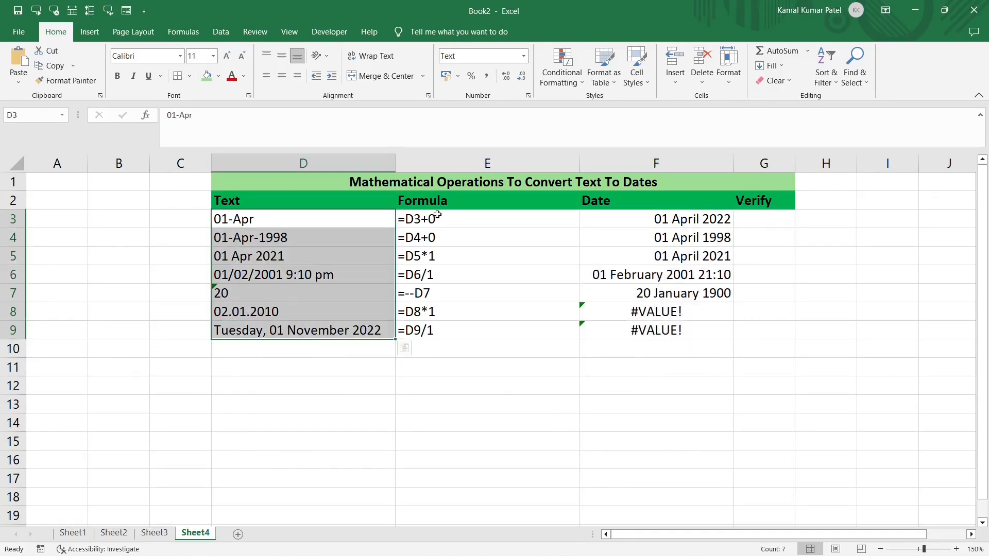
{"action": "left_click_drag", "start_coordinate": [433, 218], "coordinate": [422, 333]}
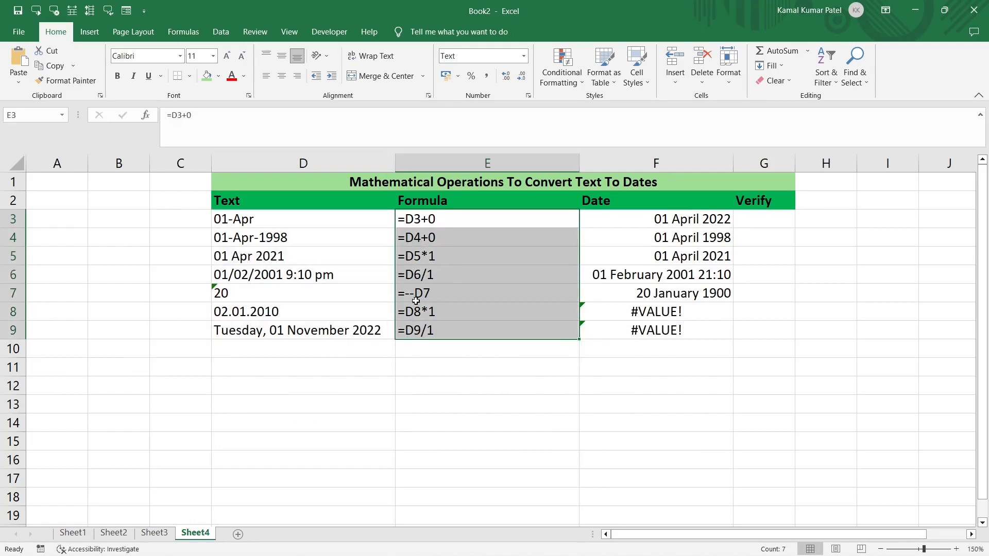
{"action": "left_click", "coordinate": [642, 221]}
{"action": "left_click_drag", "start_coordinate": [643, 221], "coordinate": [626, 329]}
{"action": "left_click_drag", "start_coordinate": [761, 218], "coordinate": [752, 330]}
{"action": "left_click_drag", "start_coordinate": [339, 309], "coordinate": [302, 323]}
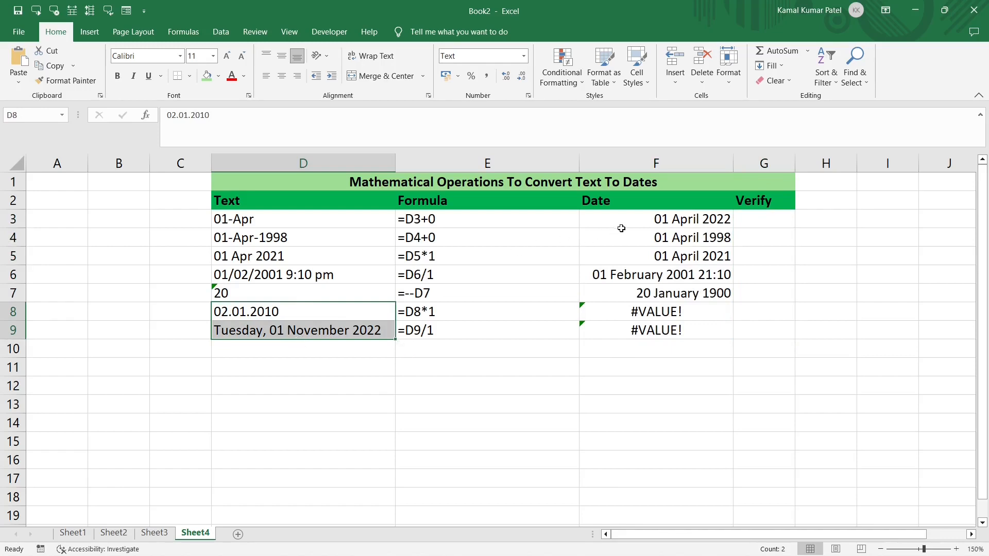
Clear the existing Date results in F3:F9 and enter =D3+0 in cell F3
{"action": "left_click_drag", "start_coordinate": [623, 223], "coordinate": [601, 332]}
{"action": "key", "text": "Delete"}
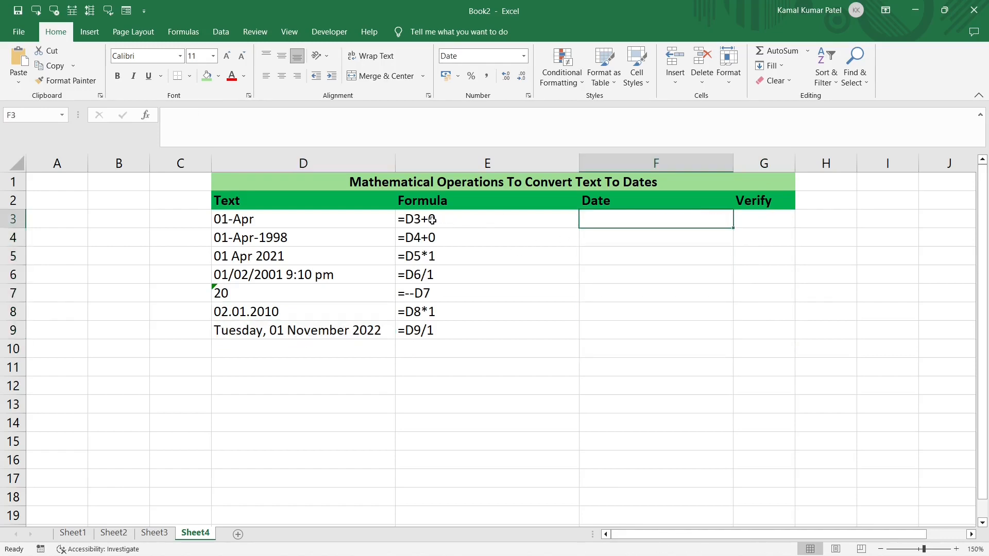
{"action": "type", "text": "="}
{"action": "left_click", "coordinate": [249, 219]}
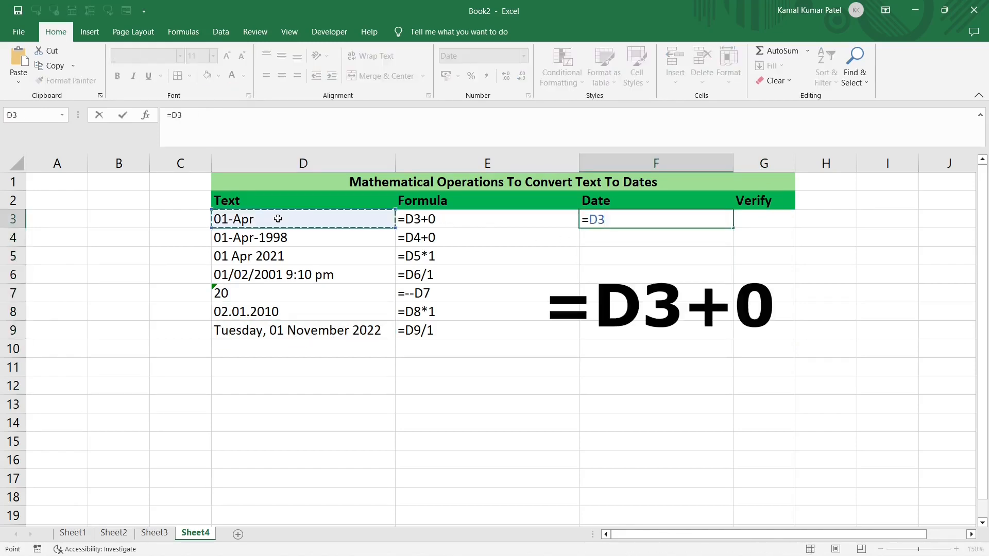
{"action": "type", "text": "+0"}
{"action": "key", "text": "Return"}
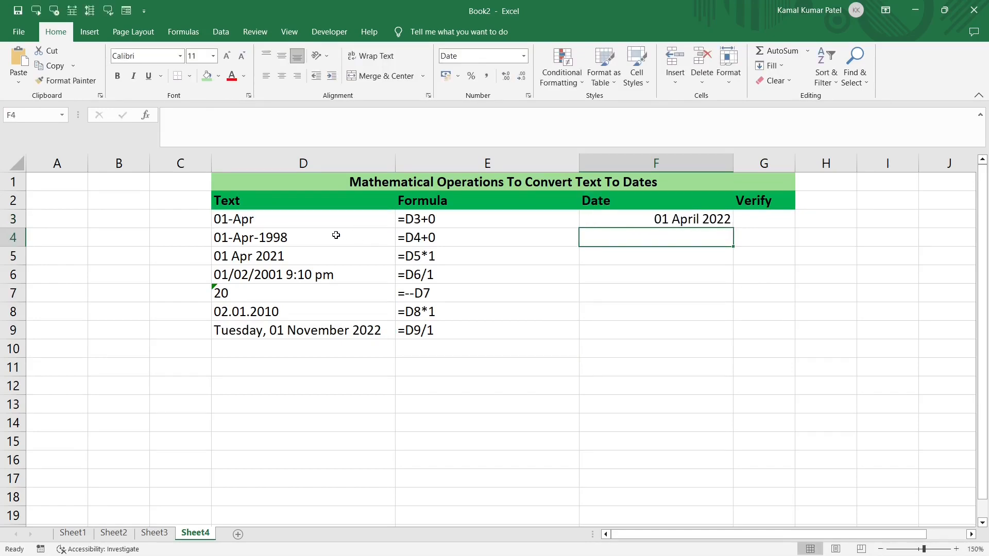
Check the text in D3 against its converted date, and enter =D4+0 in cell F4
{"action": "left_click", "coordinate": [253, 221]}
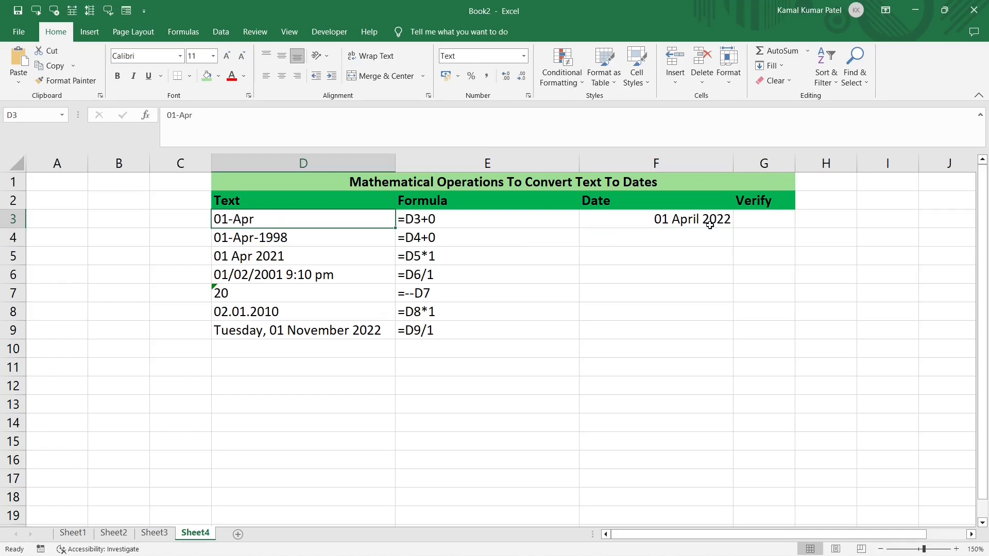
{"action": "left_click", "coordinate": [658, 219]}
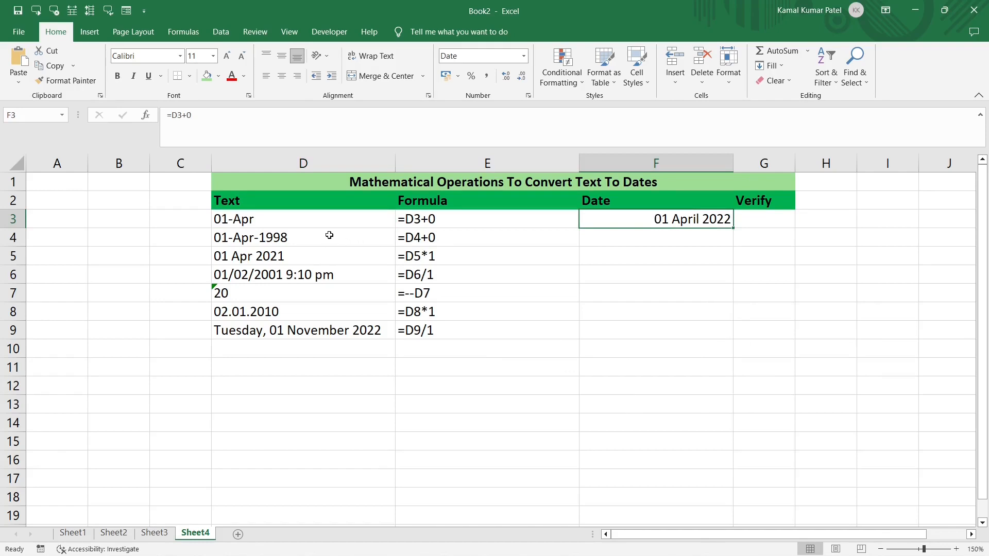
{"action": "left_click", "coordinate": [662, 235]}
{"action": "type", "text": "="}
{"action": "left_click", "coordinate": [308, 238]}
{"action": "type", "text": "+0"}
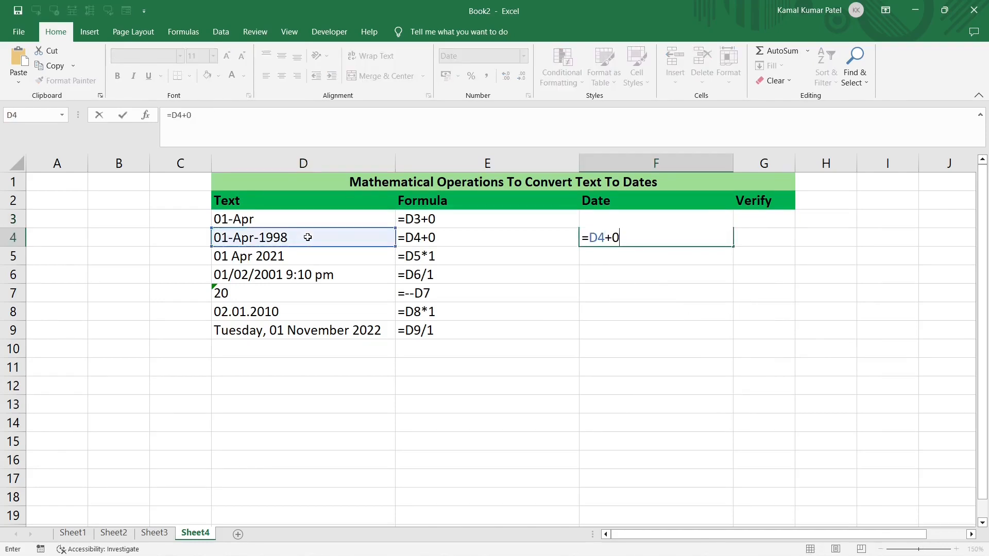
{"action": "key", "text": "Return"}
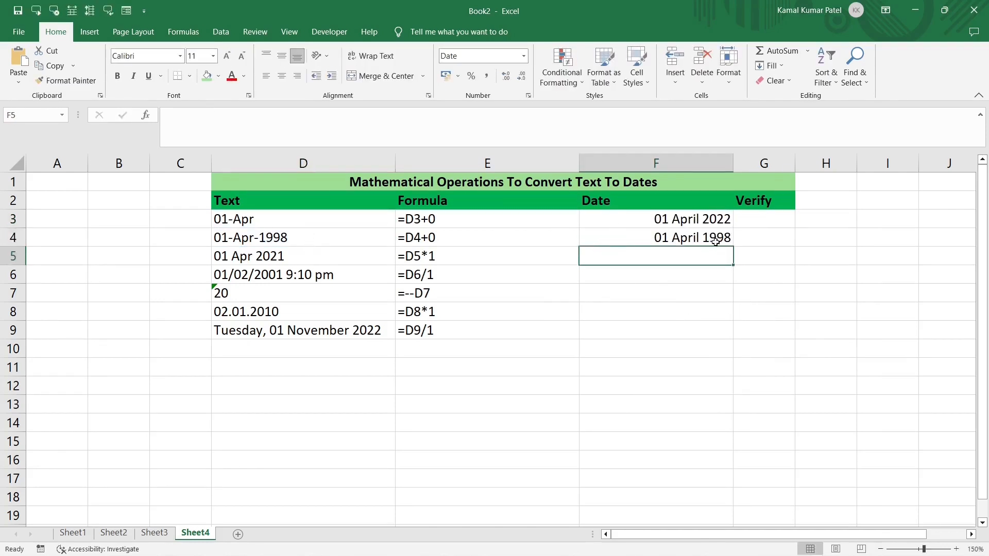
Enter =D5*1 in cell F5 to convert the text date in D5 by multiplication
{"action": "left_click", "coordinate": [501, 254]}
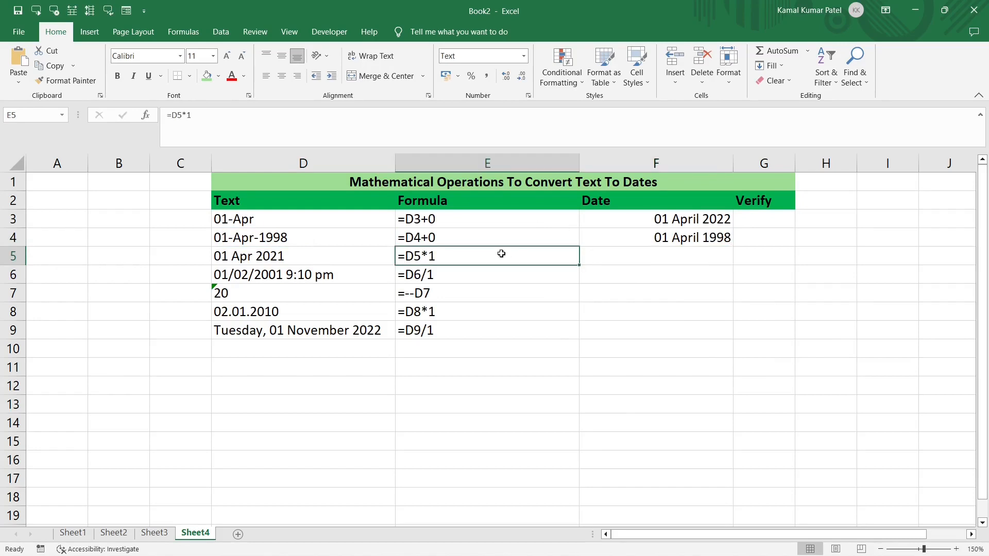
{"action": "left_click", "coordinate": [644, 254]}
{"action": "type", "text": "="}
{"action": "left_click", "coordinate": [283, 256]}
{"action": "type", "text": "*1"}
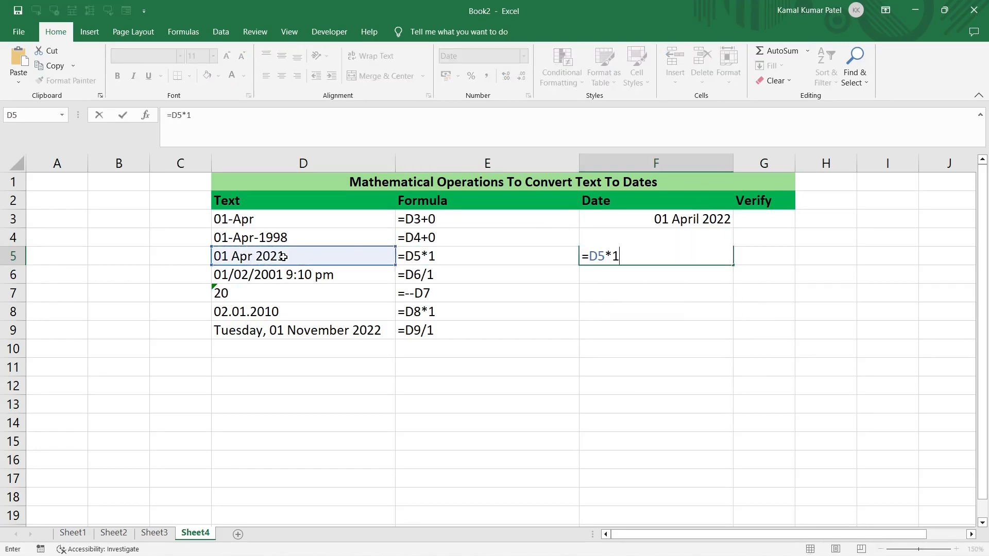
{"action": "key", "text": "Return"}
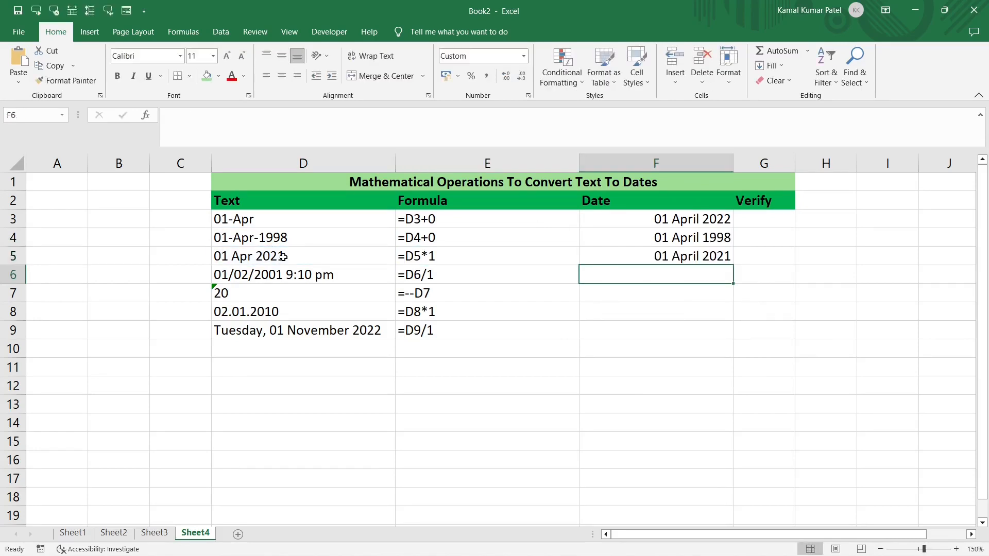
Enter =D6/1 in cell F6 to convert the text date and time in D6 by division
{"action": "left_click", "coordinate": [730, 258]}
{"action": "left_click", "coordinate": [348, 273]}
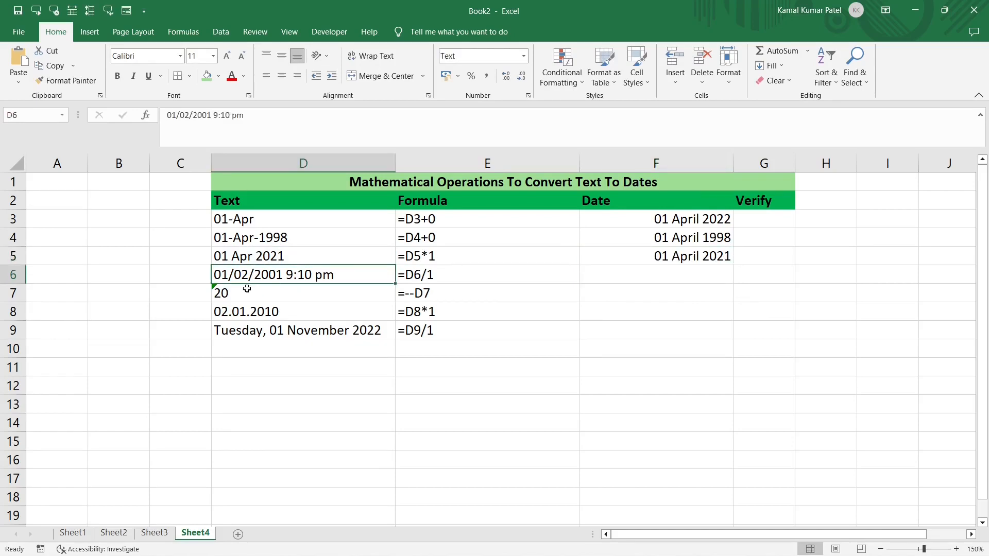
{"action": "left_click", "coordinate": [634, 276]}
{"action": "type", "text": "="}
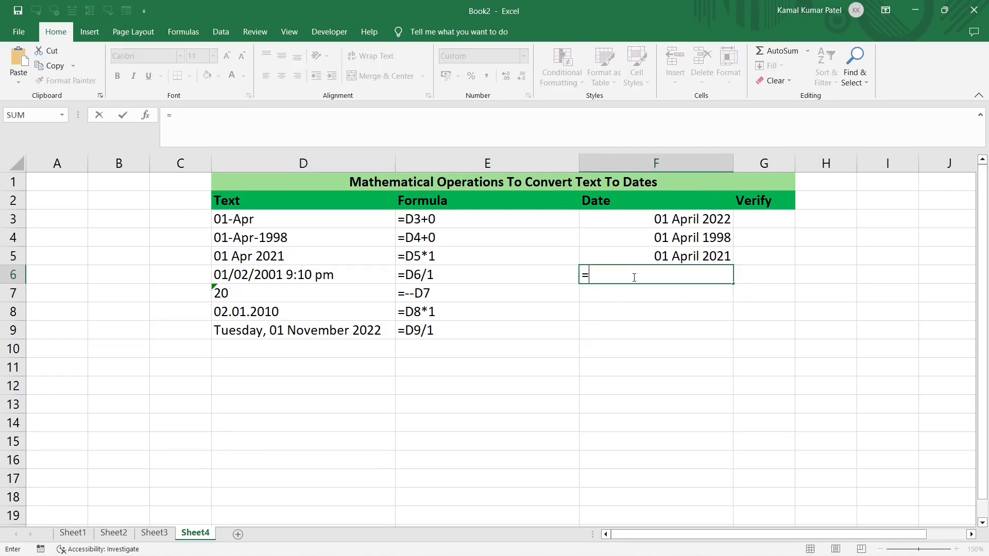
{"action": "left_click", "coordinate": [296, 275]}
{"action": "type", "text": "/1"}
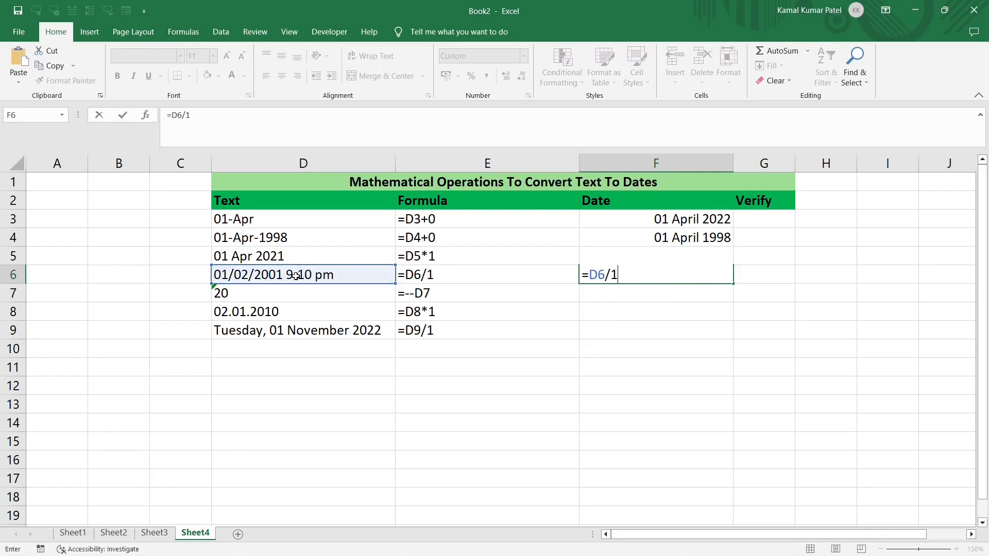
{"action": "key", "text": "Return"}
Inspect the custom number format applied to the converted date and time in F6
{"action": "left_click", "coordinate": [642, 278]}
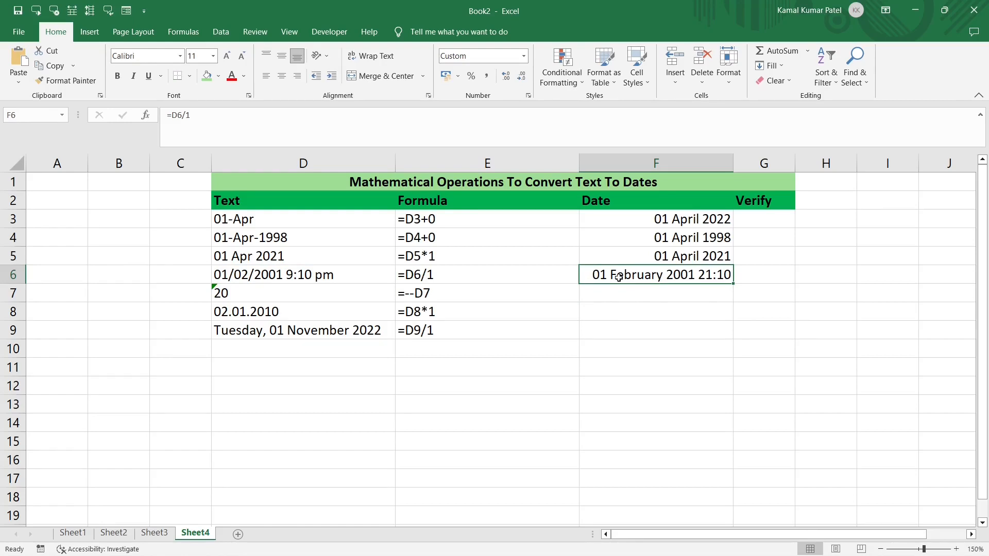
{"action": "key", "text": "ctrl+1"}
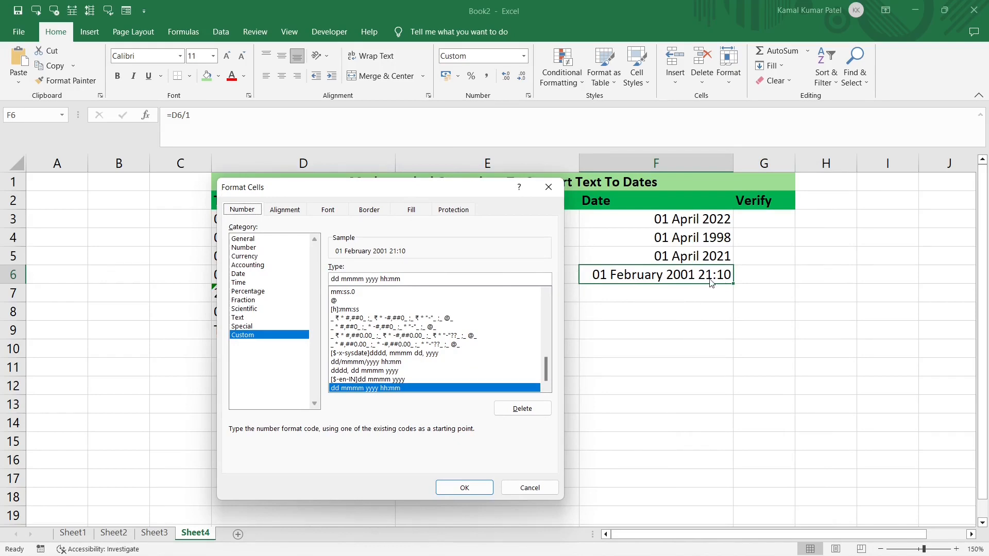
{"action": "key", "text": "Return"}
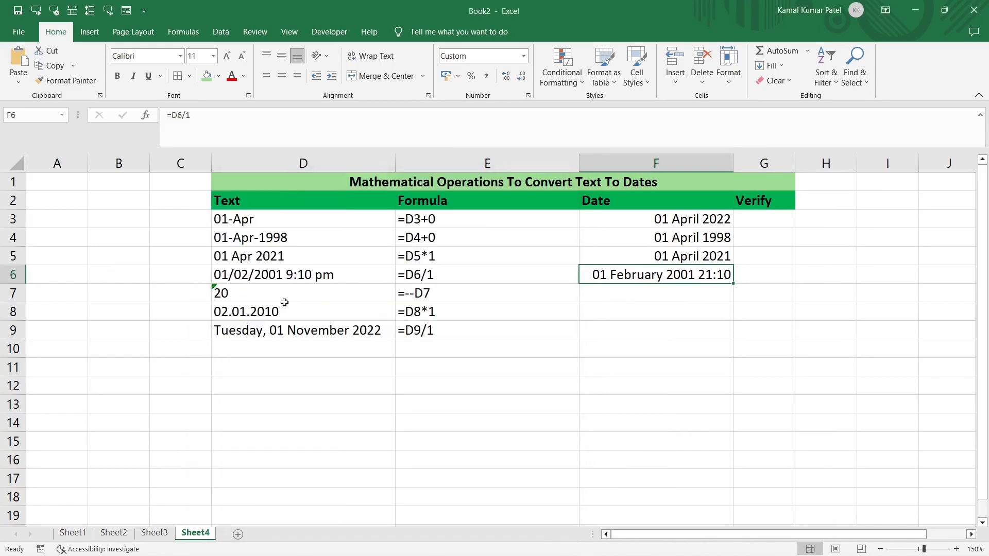
Enter =--D7 in cell F7 to convert the text number in D7 with a double negative
{"action": "left_click", "coordinate": [247, 292]}
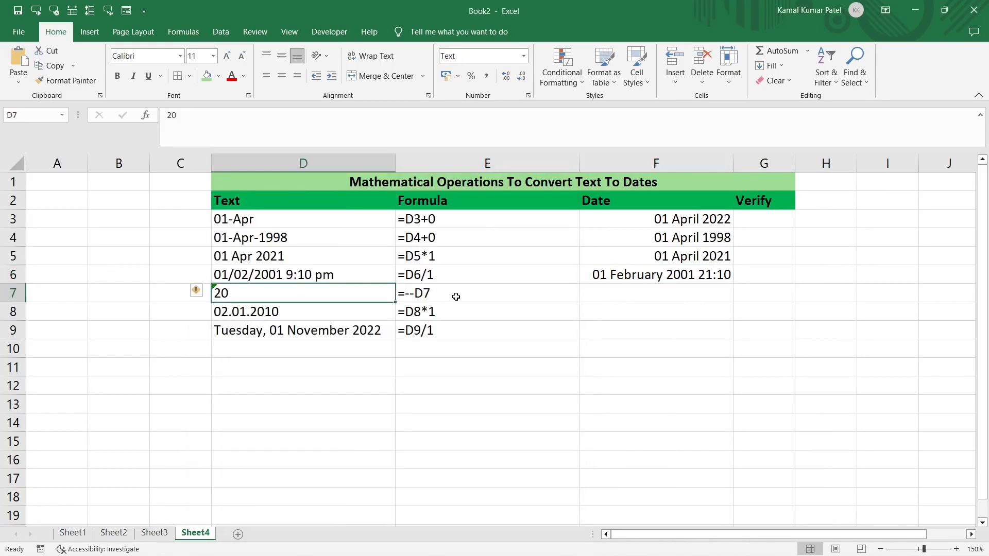
{"action": "left_click", "coordinate": [623, 296]}
{"action": "type", "text": "=--"}
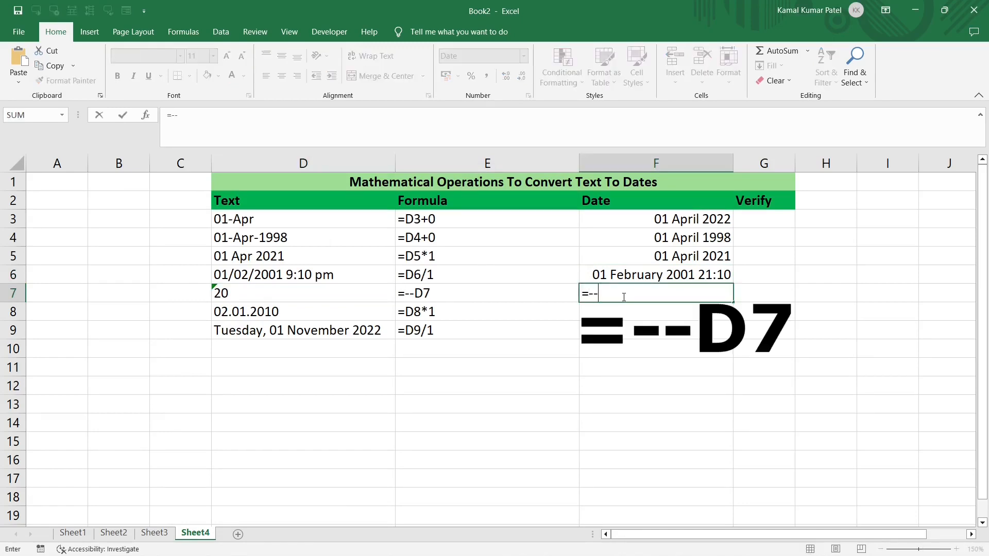
{"action": "left_click", "coordinate": [281, 294]}
{"action": "key", "text": "Return"}
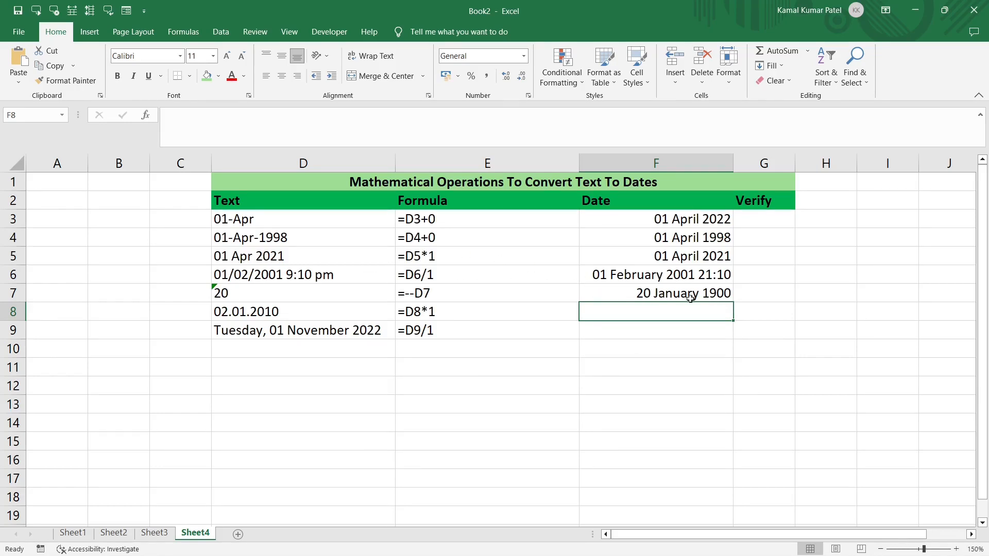
{"action": "left_click", "coordinate": [720, 299]}
Enter =D8*1 in cell F8 to try converting the dot-separated text date by multiplication
{"action": "left_click", "coordinate": [292, 313]}
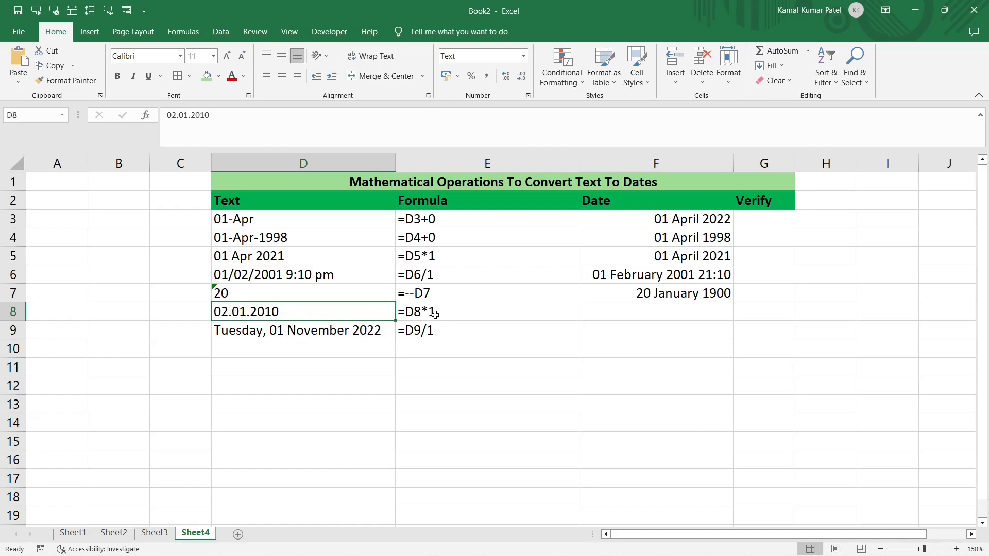
{"action": "left_click", "coordinate": [603, 314]}
{"action": "type", "text": "="}
{"action": "left_click", "coordinate": [264, 313]}
{"action": "type", "text": "*"}
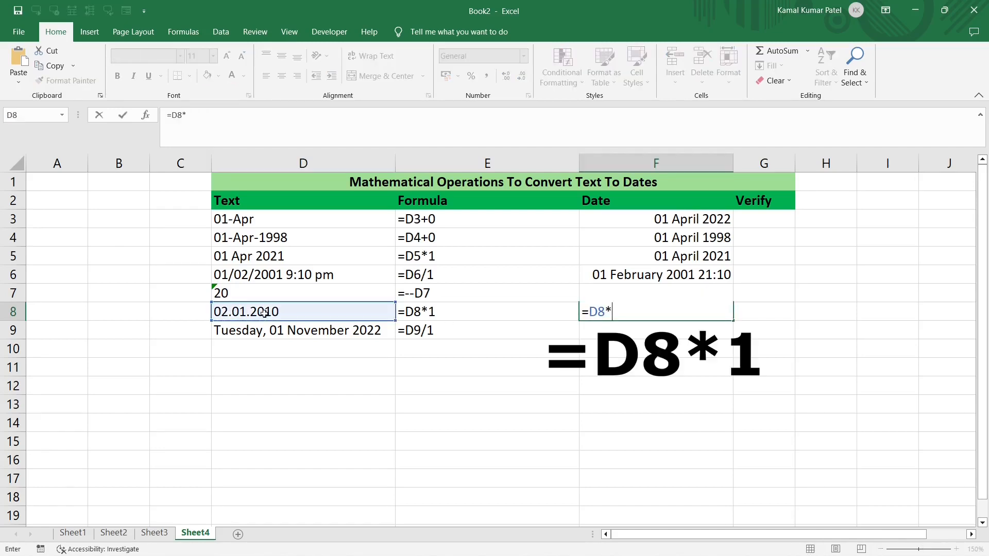
{"action": "type", "text": "1"}
{"action": "key", "text": "Return"}
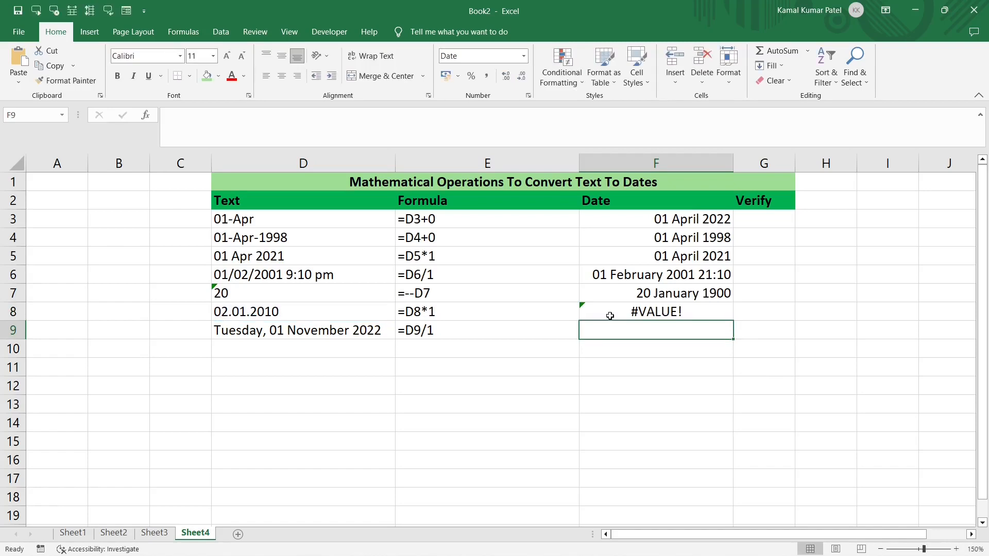
{"action": "left_click", "coordinate": [717, 310]}
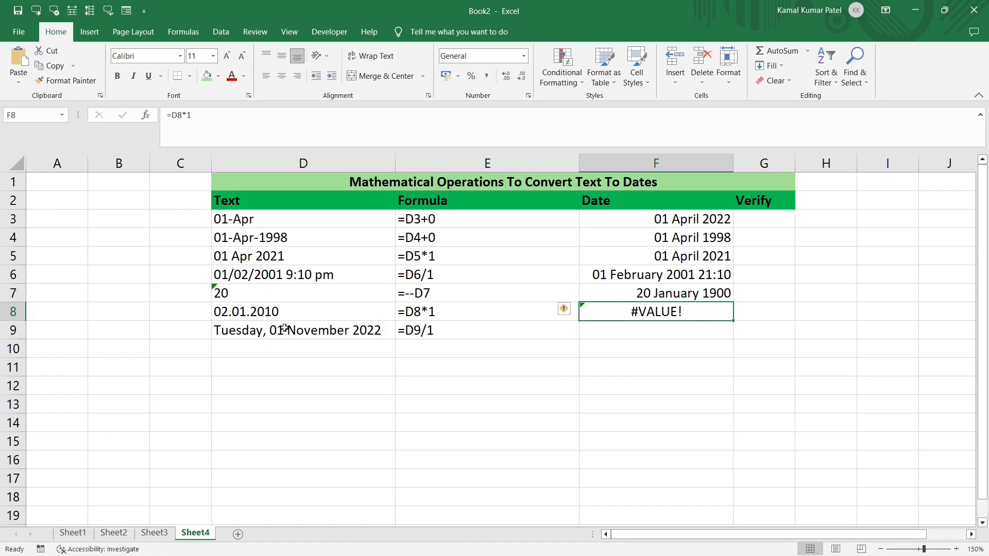
Enter =D9/1 in cell F9 to try converting the long text date with weekday by division
{"action": "left_click", "coordinate": [248, 333]}
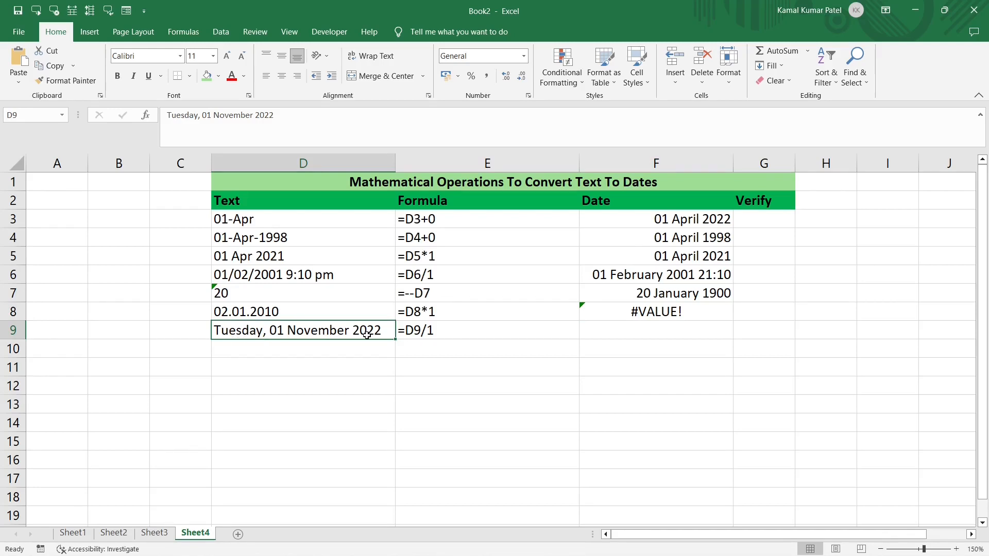
{"action": "left_click", "coordinate": [587, 330]}
{"action": "type", "text": "="}
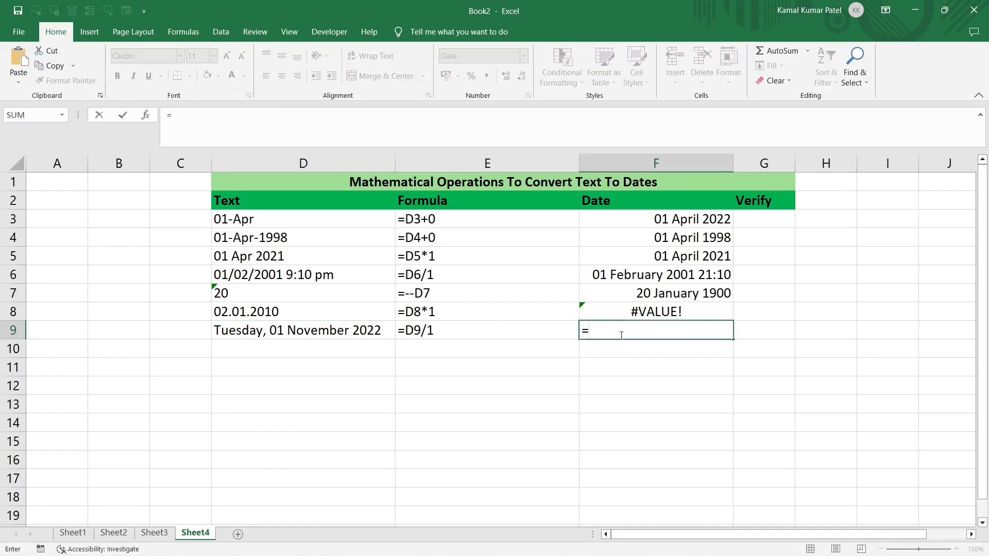
{"action": "left_click", "coordinate": [277, 330]}
{"action": "type", "text": "/1"}
{"action": "key", "text": "Return"}
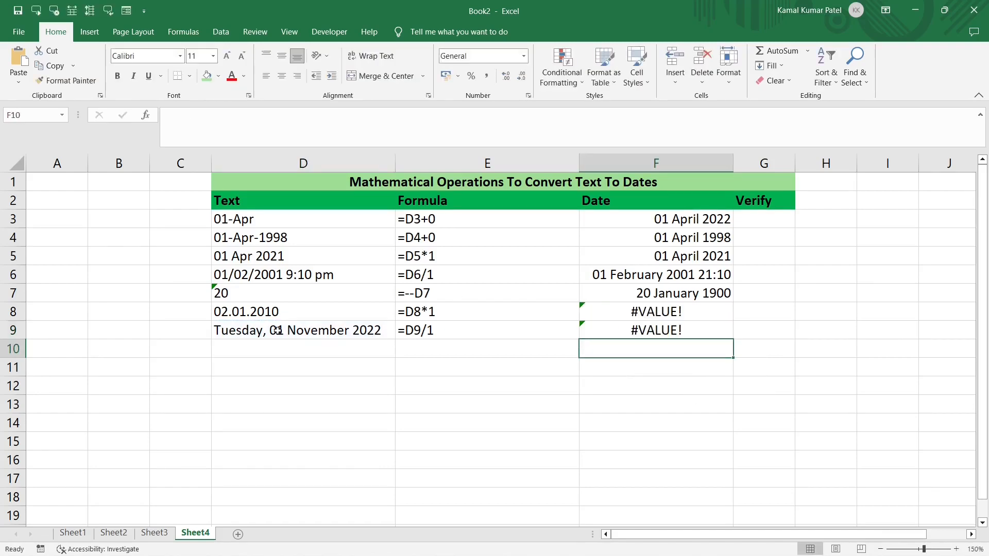
{"action": "key", "text": "Up"}
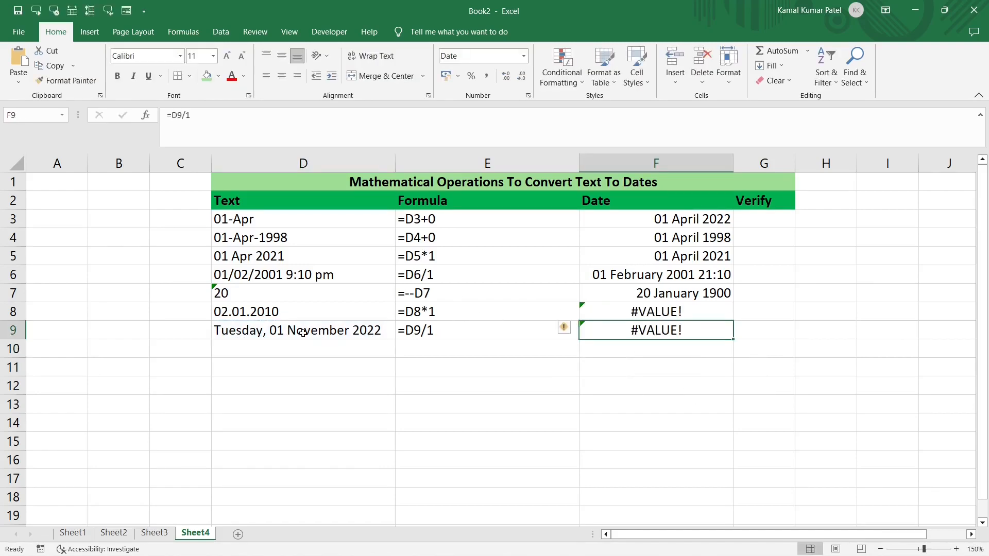
Compare the text dates in D8:D9 with the dot-separated dates and their conversions on Sheet2
{"action": "left_click_drag", "start_coordinate": [256, 310], "coordinate": [256, 334]}
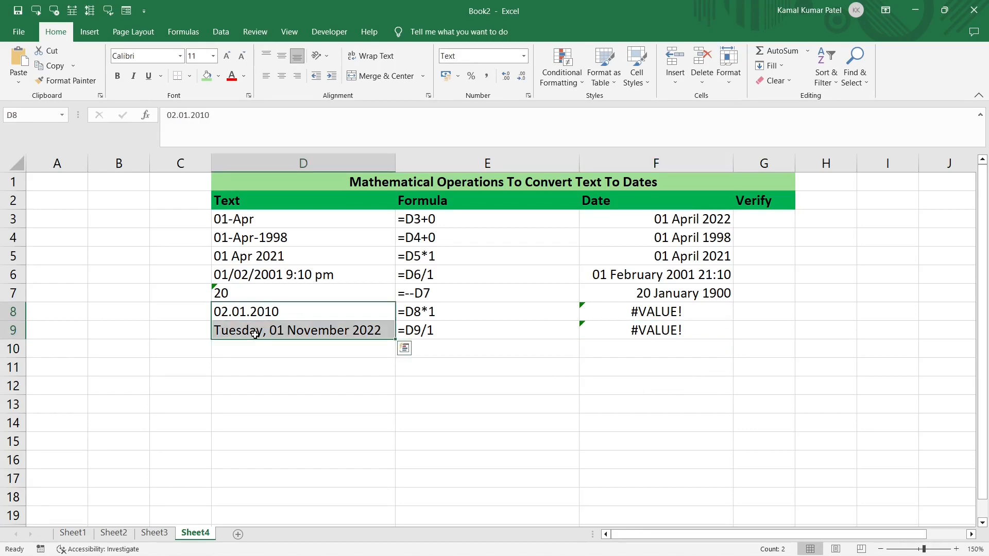
{"action": "left_click", "coordinate": [282, 313]}
{"action": "left_click", "coordinate": [114, 534]}
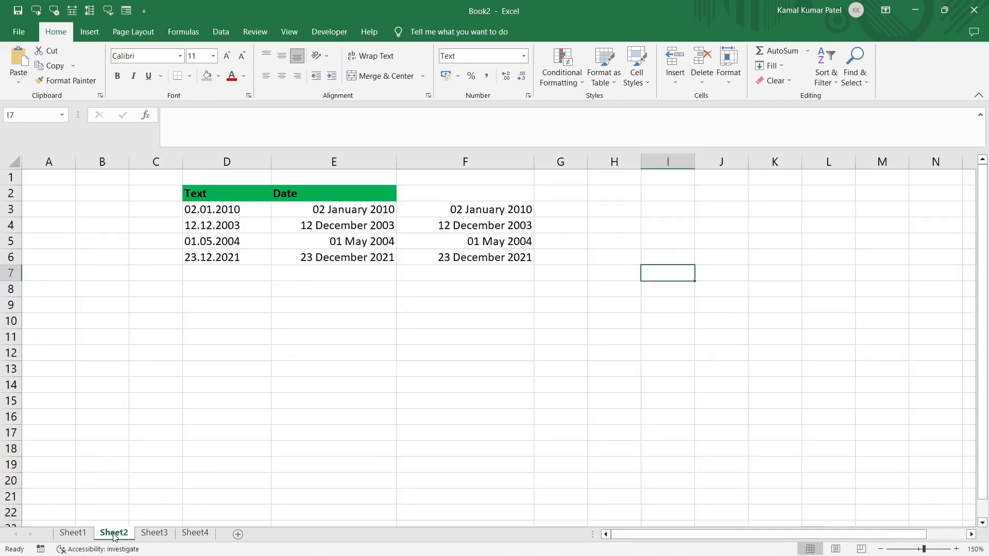
{"action": "left_click", "coordinate": [214, 208]}
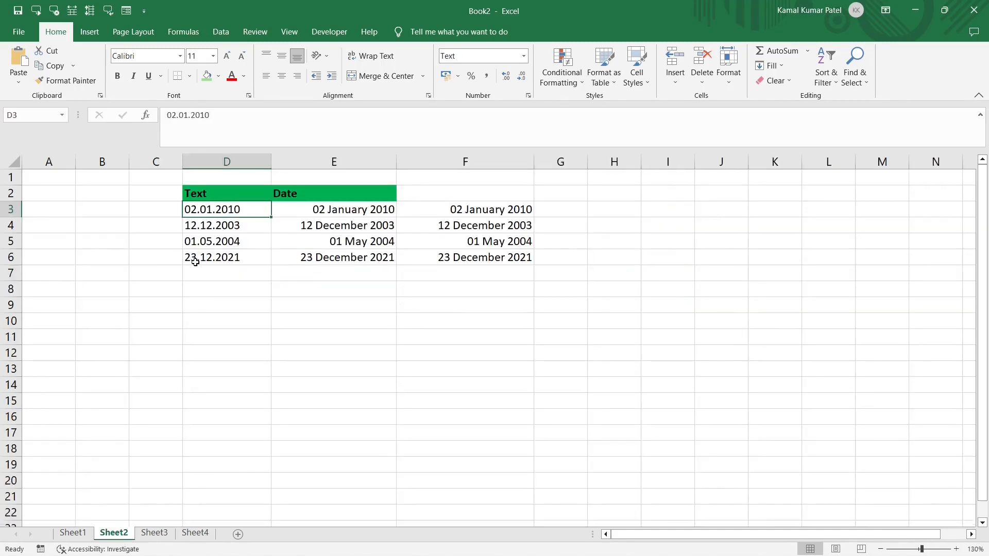
{"action": "left_click_drag", "start_coordinate": [350, 209], "coordinate": [342, 266]}
{"action": "left_click", "coordinate": [194, 535]}
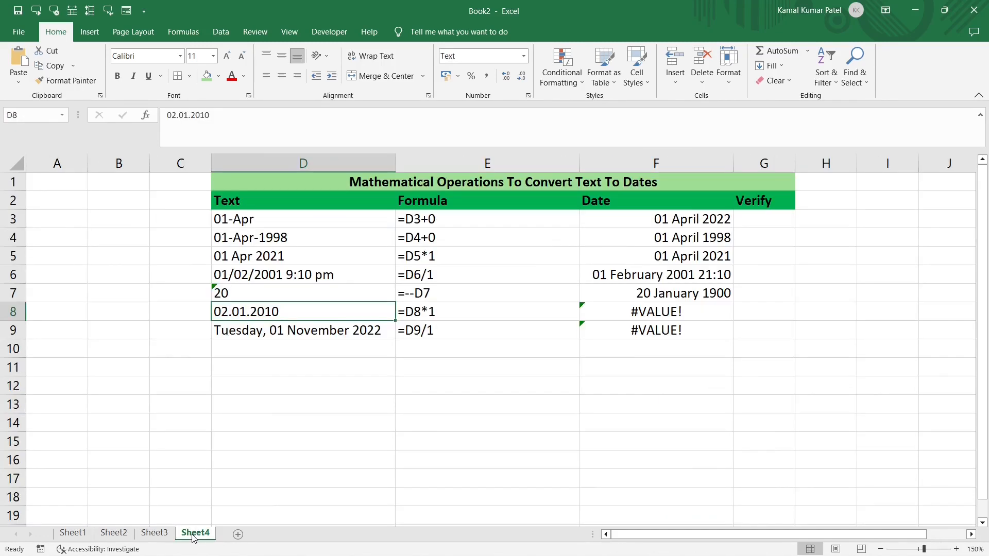
Compare the long text date in D9 with the Text to Columns source dates and converted results on Sheet3
{"action": "left_click", "coordinate": [248, 334]}
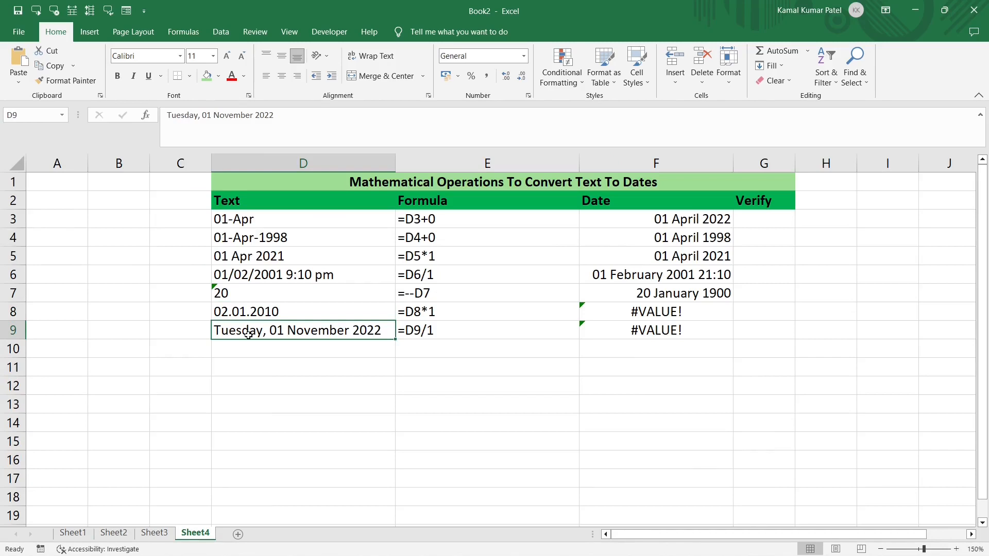
{"action": "left_click", "coordinate": [155, 534]}
{"action": "left_click_drag", "start_coordinate": [121, 220], "coordinate": [121, 266]}
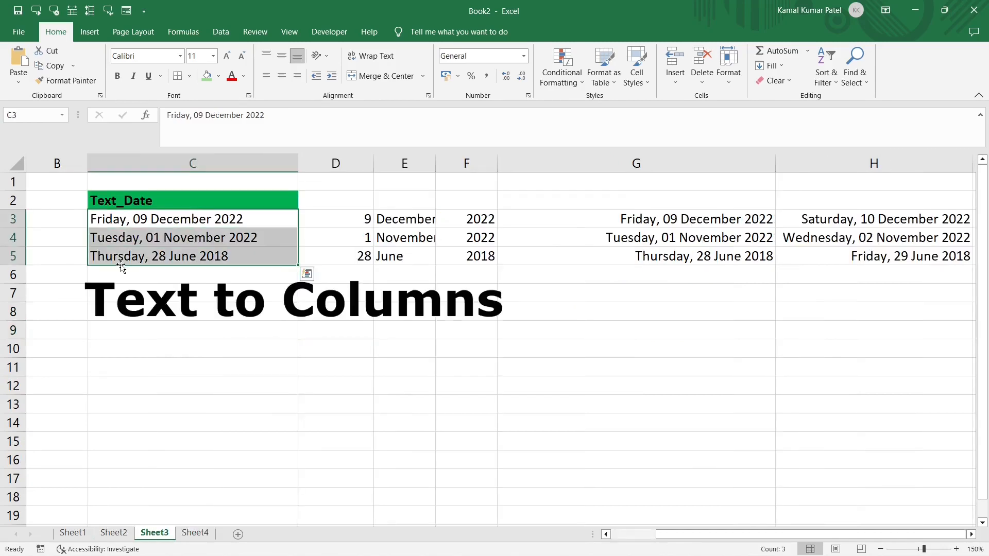
{"action": "left_click_drag", "start_coordinate": [634, 219], "coordinate": [633, 255]}
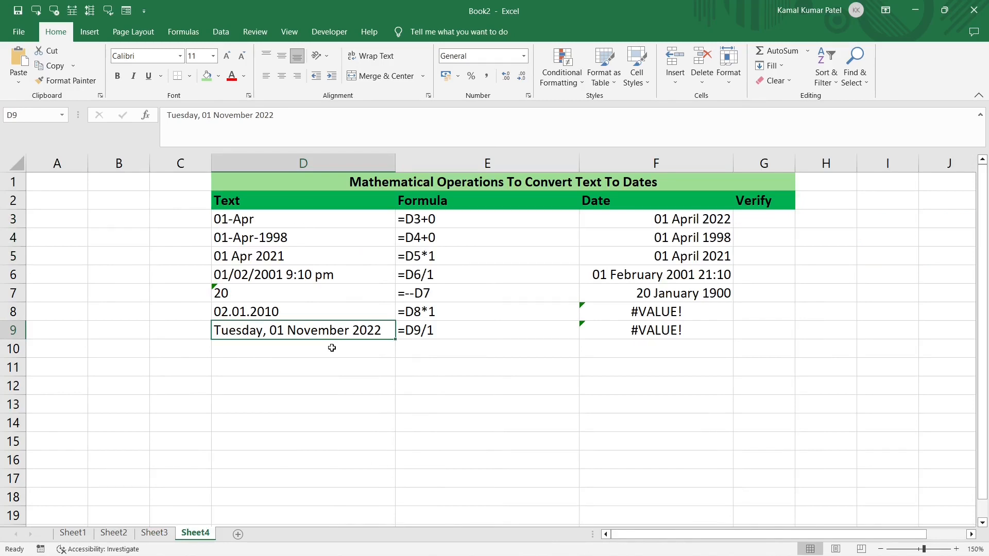
Enter =F3+2 in cell G3 on Sheet4 to verify the converted date in F3
{"action": "left_click_drag", "start_coordinate": [679, 218], "coordinate": [673, 293]}
{"action": "left_click", "coordinate": [752, 220]}
{"action": "type", "text": "="}
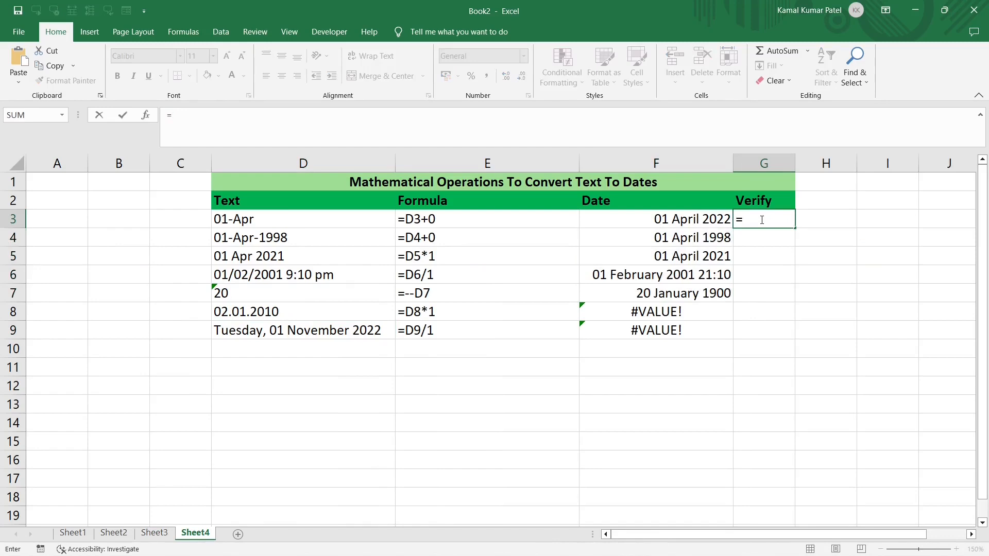
{"action": "left_click", "coordinate": [680, 220]}
{"action": "type", "text": "+2"}
{"action": "key", "text": "Return"}
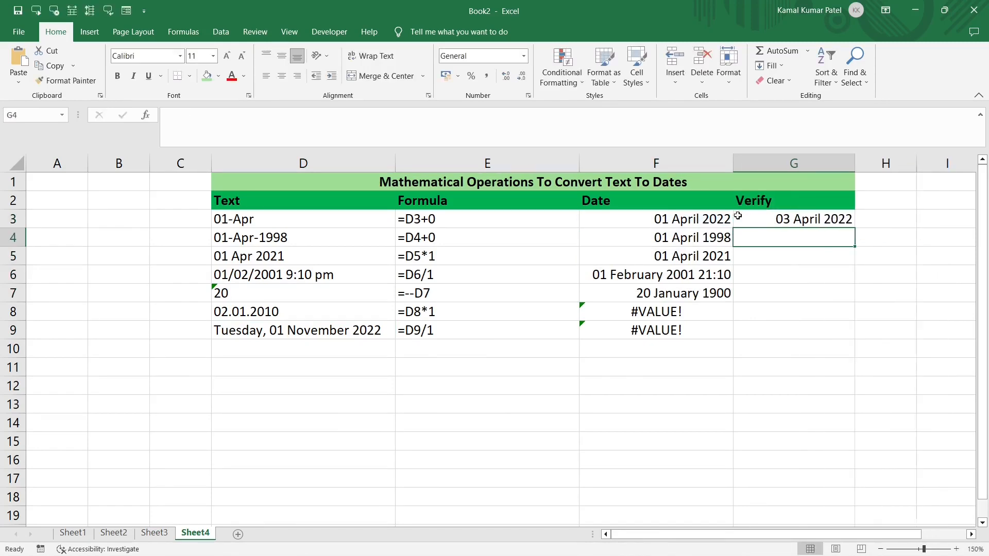
Fill the verification formula from G3 down through G9 and check the copied formula in G6
{"action": "left_click", "coordinate": [836, 220]}
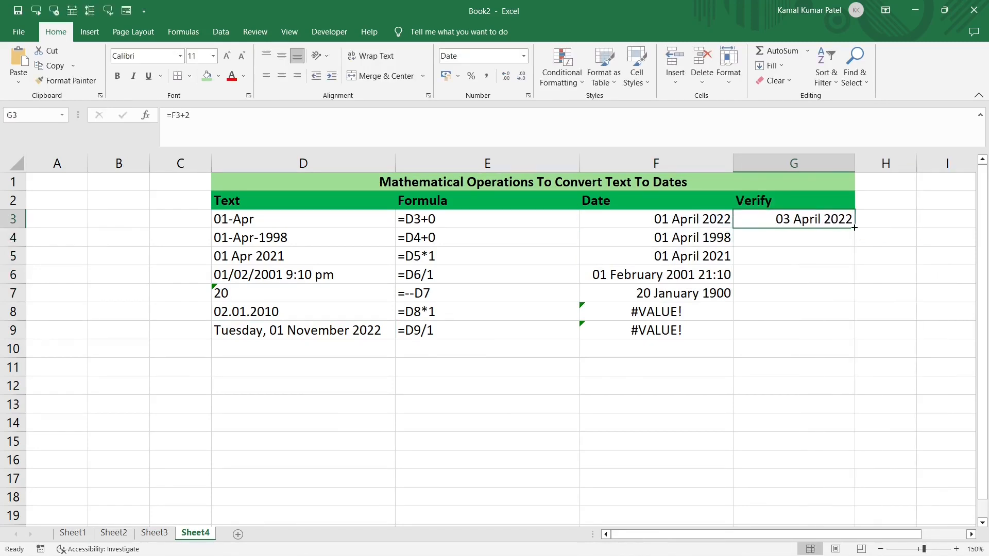
{"action": "double_click", "coordinate": [854, 228]}
{"action": "left_click", "coordinate": [835, 274]}
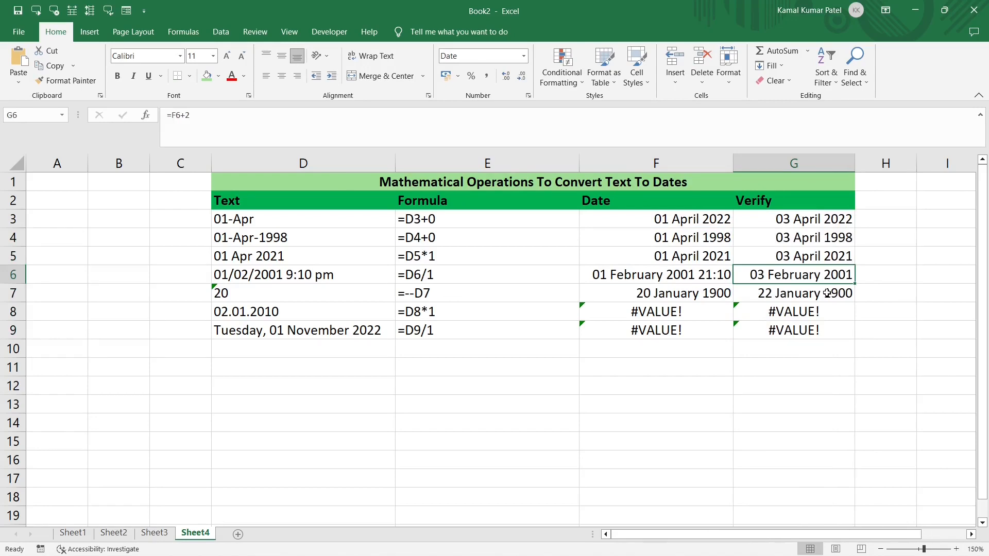
{"action": "left_click_drag", "start_coordinate": [180, 115], "coordinate": [208, 117]}
{"action": "key", "text": "Escape"}
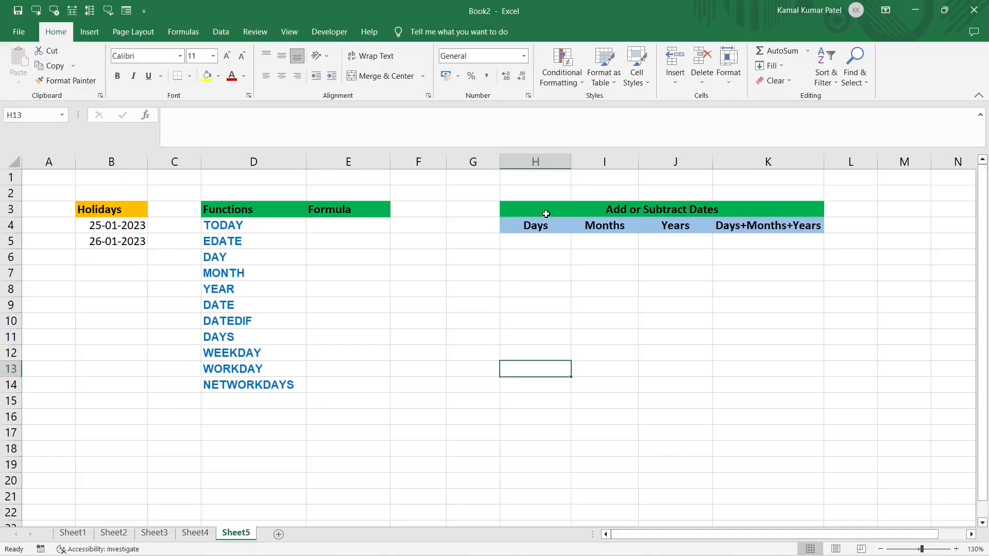
Enter =TODAY() in cell E4 on Sheet5, beside the TODAY function name
{"action": "left_click", "coordinate": [264, 228]}
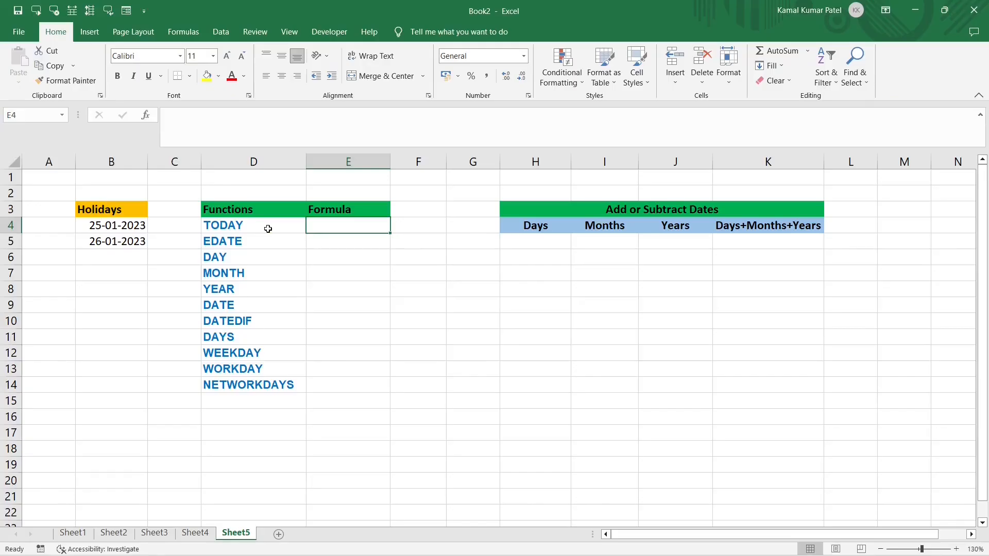
{"action": "type", "text": "=TODAY()"}
{"action": "key", "text": "Return"}
{"action": "key", "text": "Left"}
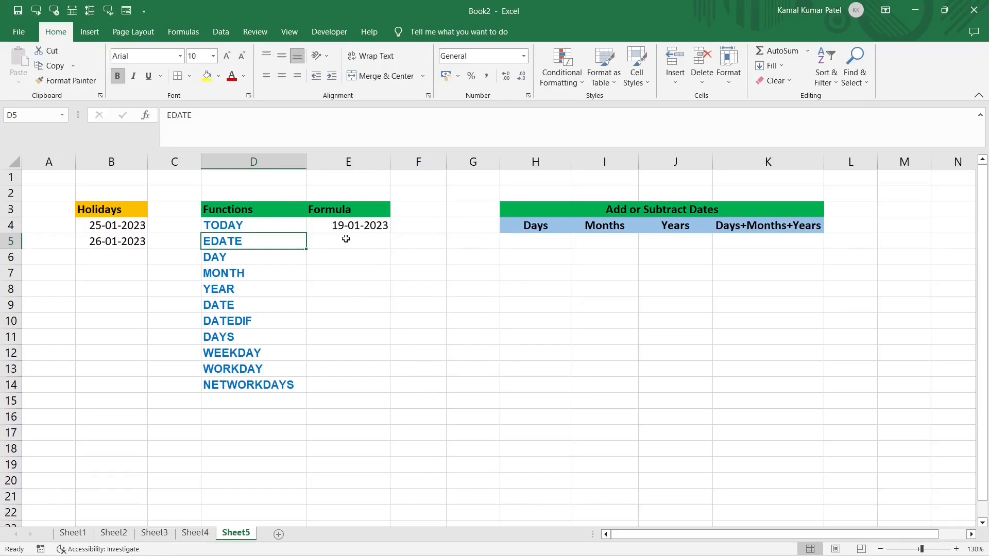
Enter =EDATE(E4,-5) in cell E5 to get the date five months before the TODAY date
{"action": "mouse_move", "coordinate": [988, 554]}
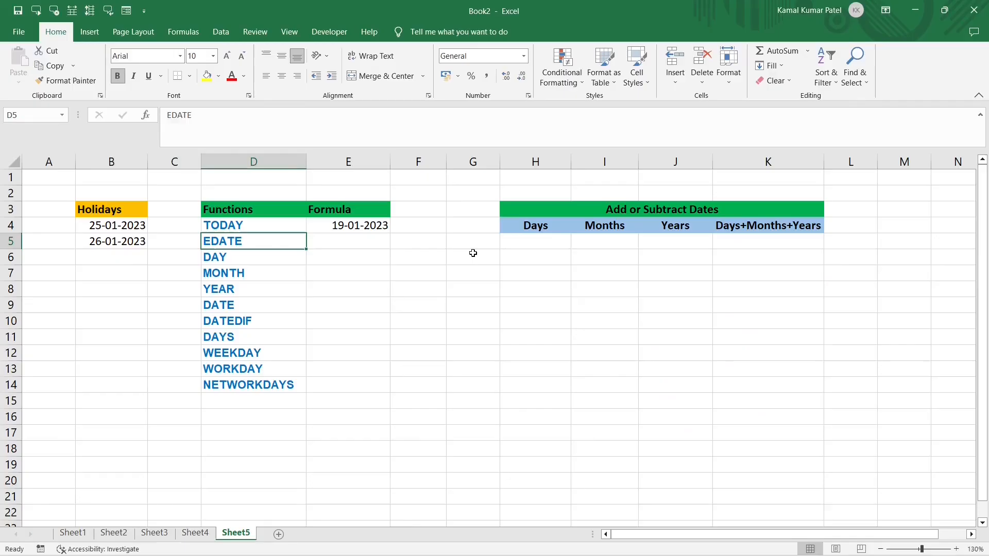
{"action": "key", "text": "Right"}
{"action": "type", "text": "=ed"}
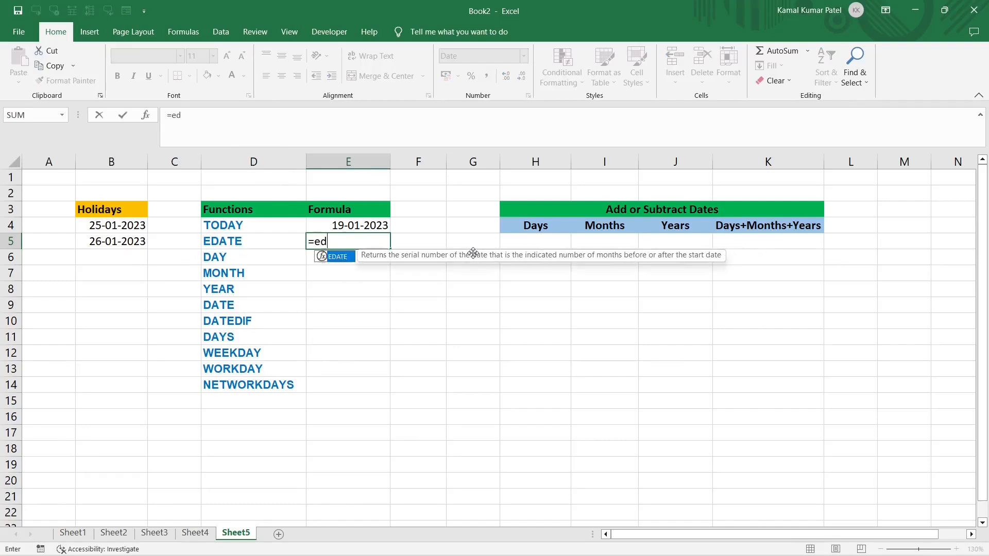
{"action": "key", "text": "Tab"}
{"action": "left_click", "coordinate": [359, 225]}
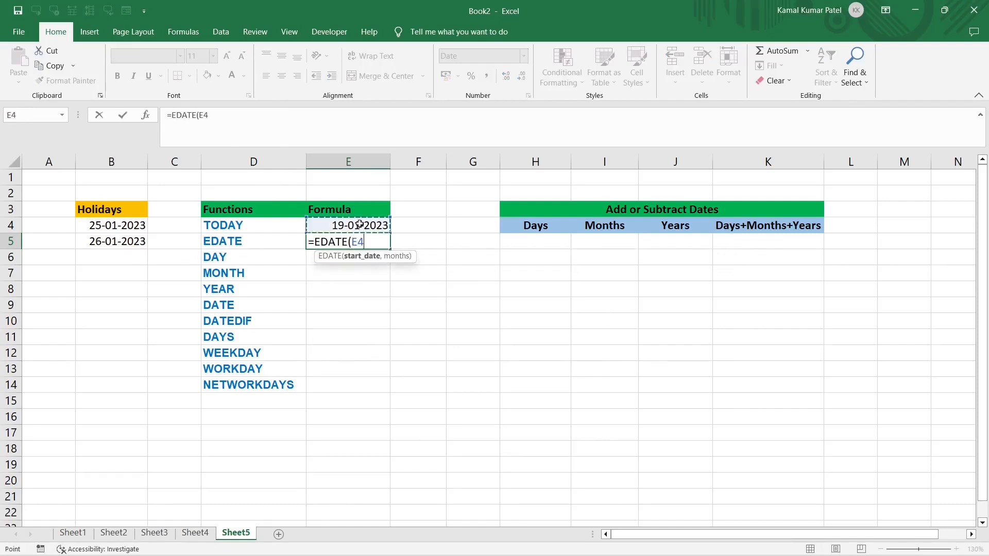
{"action": "type", "text": ","}
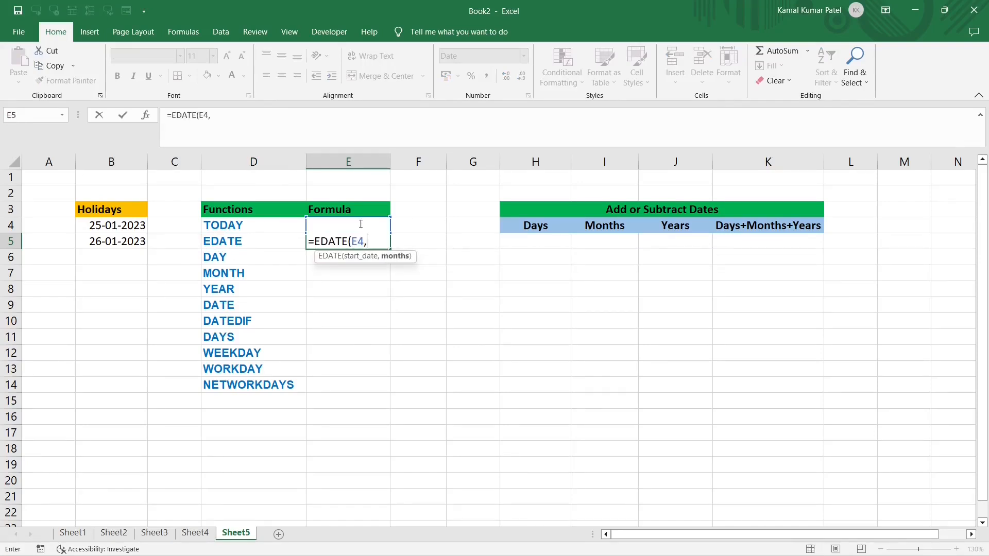
{"action": "type", "text": "-5)"}
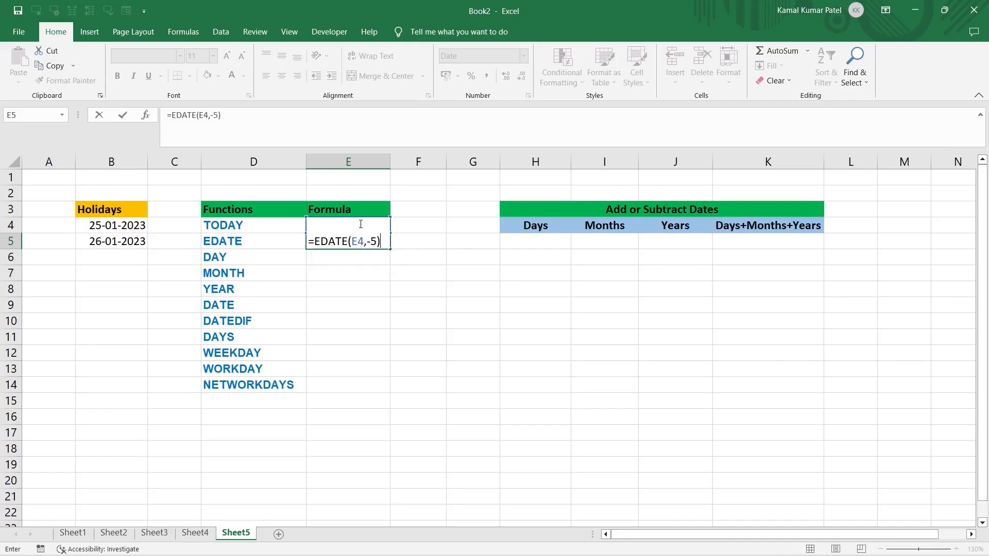
{"action": "key", "text": "Return"}
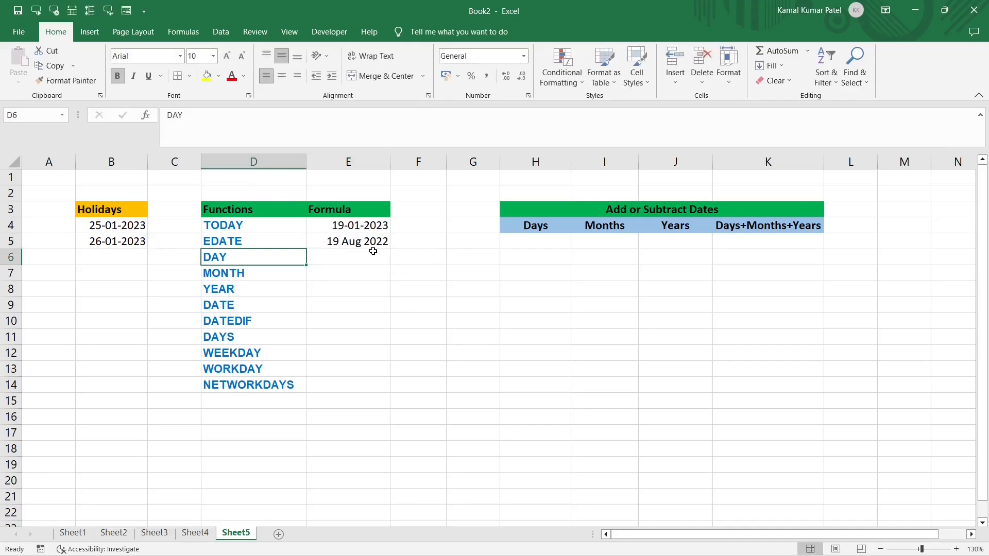
Change the EDATE formula in E5 to =EDATE(E4,5) so it adds five months
{"action": "left_click", "coordinate": [371, 245]}
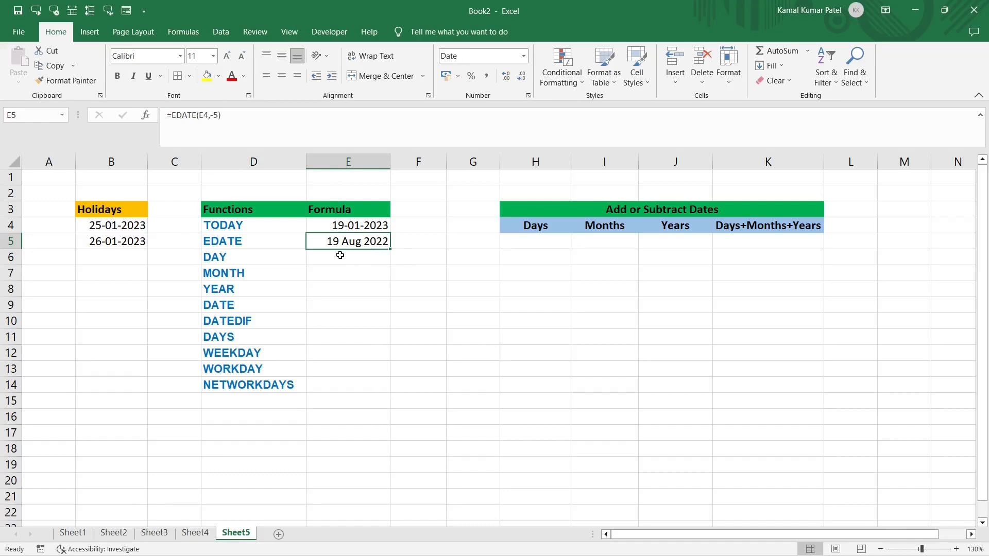
{"action": "left_click", "coordinate": [215, 114]}
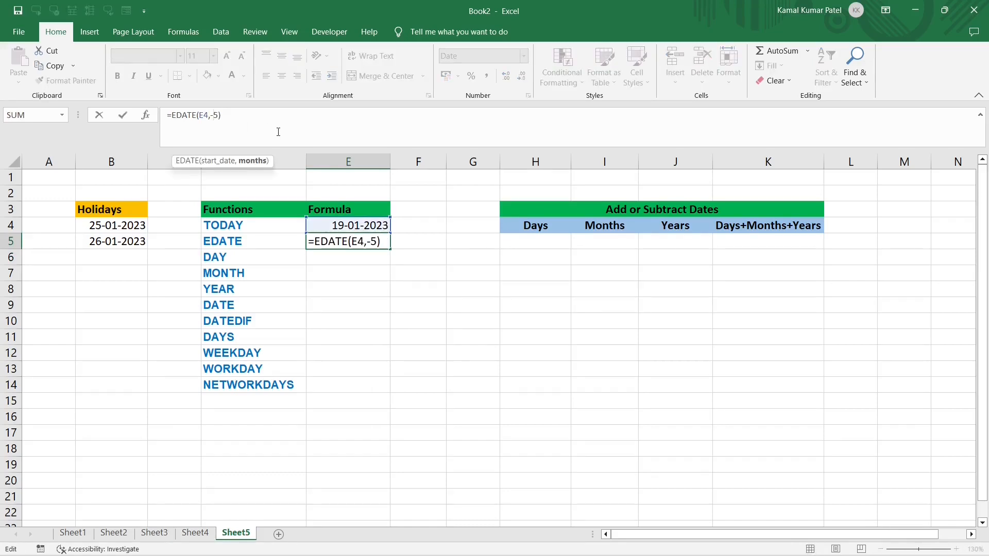
{"action": "key", "text": "BackSpace"}
{"action": "key", "text": "Return"}
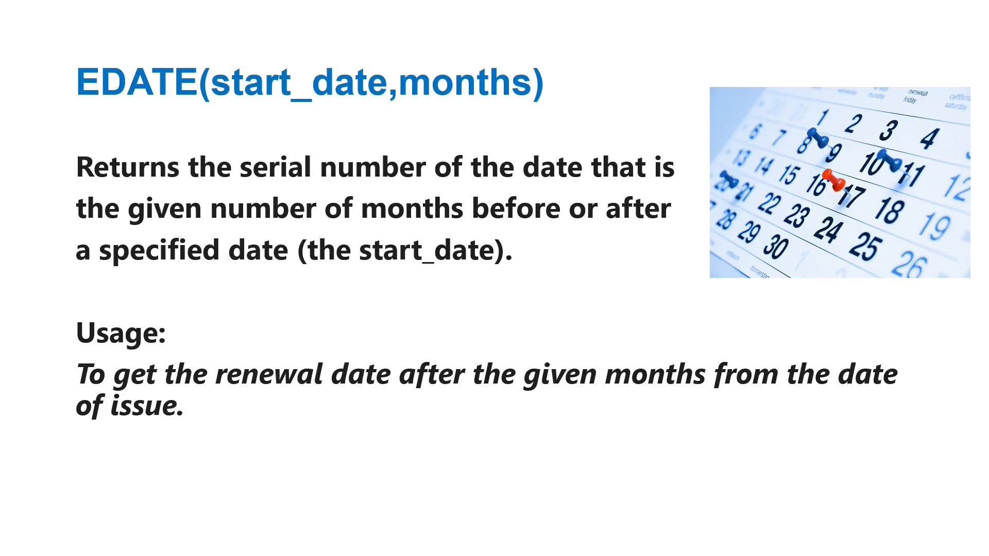
{"action": "left_click_drag", "start_coordinate": [232, 256], "coordinate": [231, 289]}
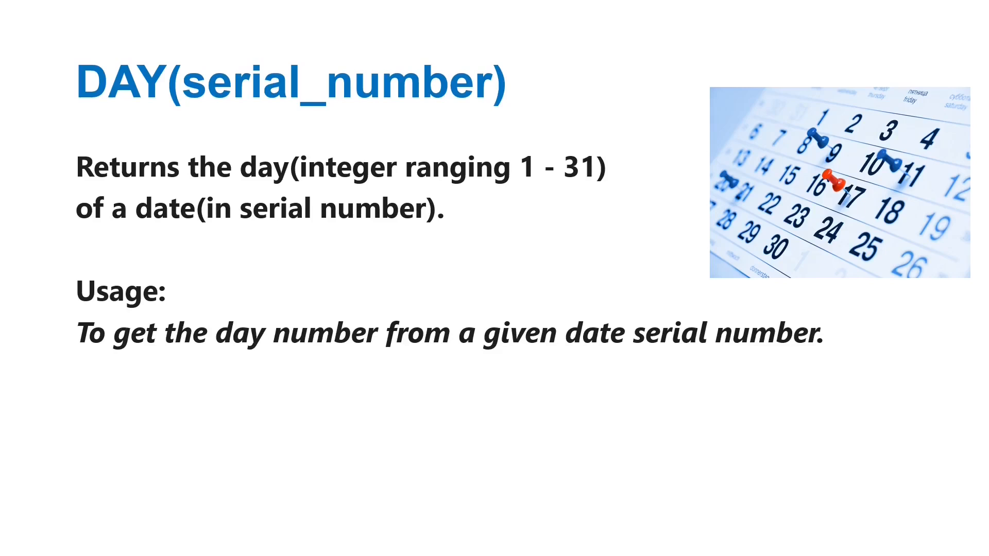
{"action": "type", "text": "="}
{"action": "type", "text": "day"}
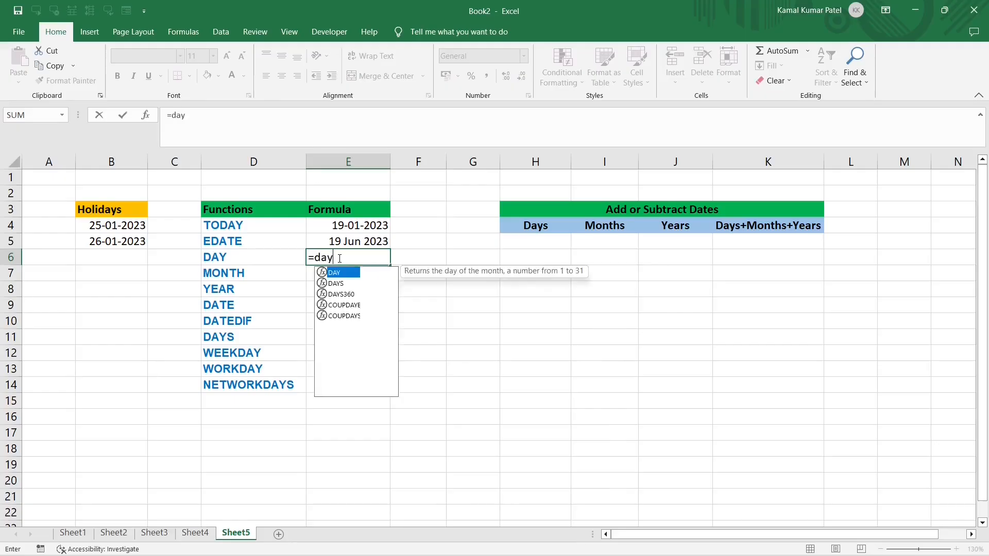
{"action": "key", "text": "Tab"}
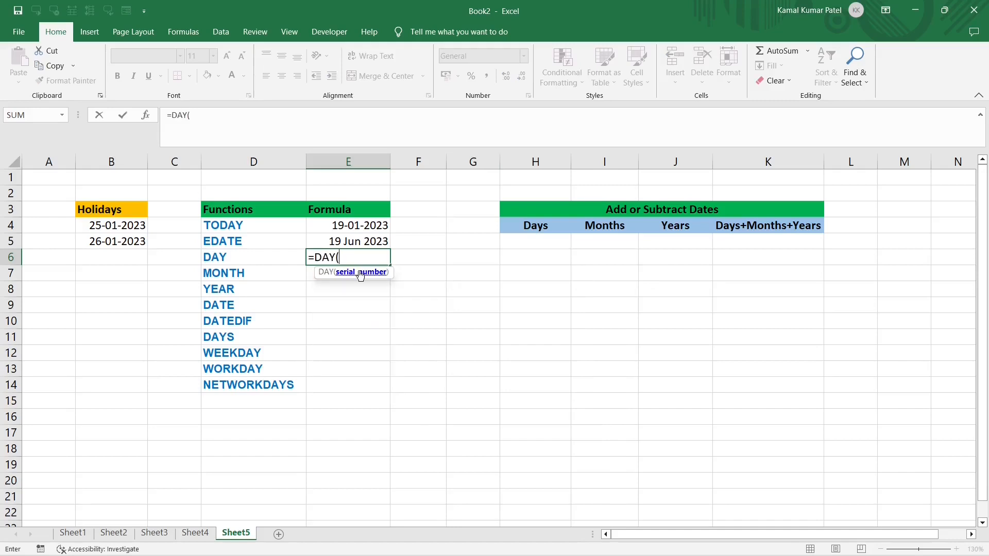
{"action": "key", "text": "Escape"}
Set the number format of the TODAY formula in E4 to General
{"action": "left_click", "coordinate": [350, 227]}
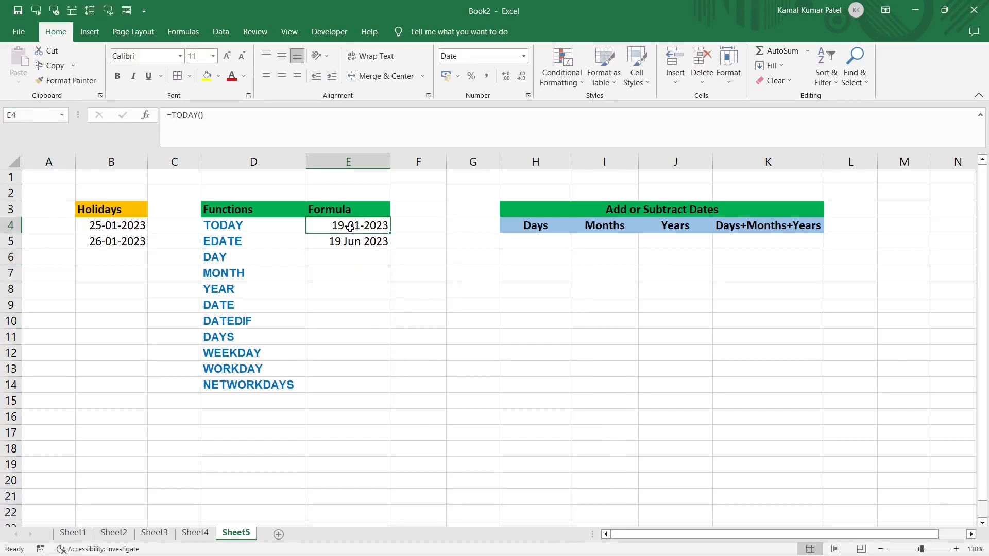
{"action": "left_click", "coordinate": [523, 57]}
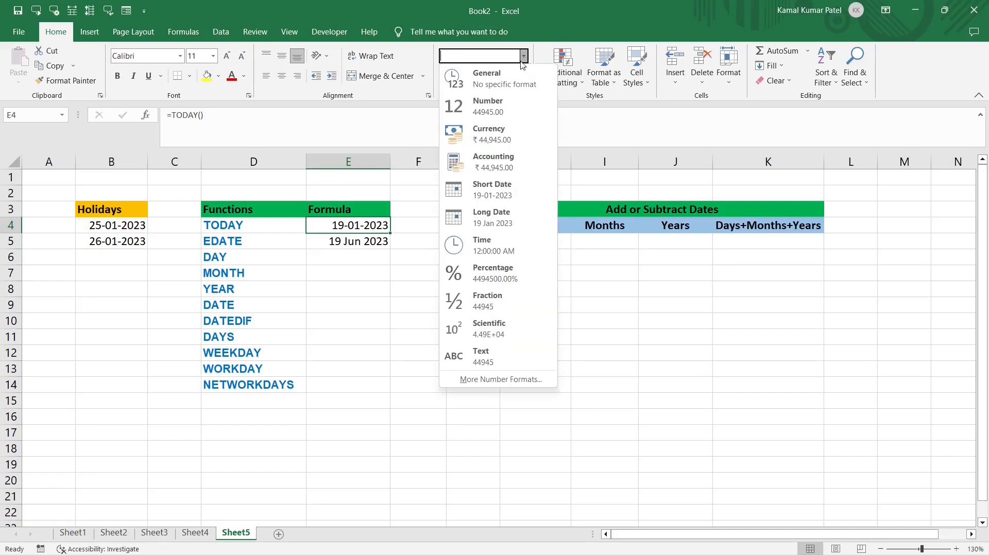
{"action": "left_click", "coordinate": [497, 85]}
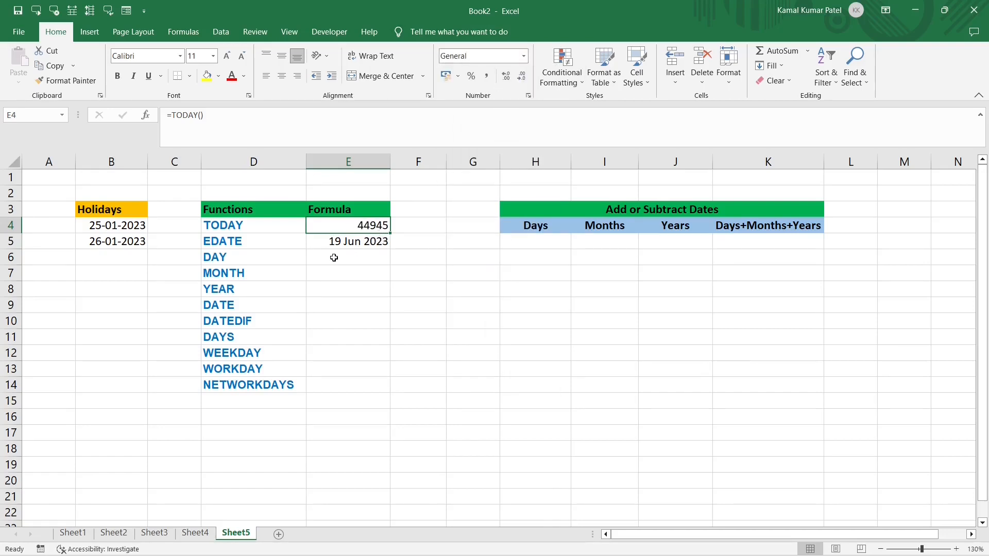
Enter =DAY(E4) in cell E6, beside the DAY function name
{"action": "left_click", "coordinate": [333, 258]}
{"action": "type", "text": "=day"}
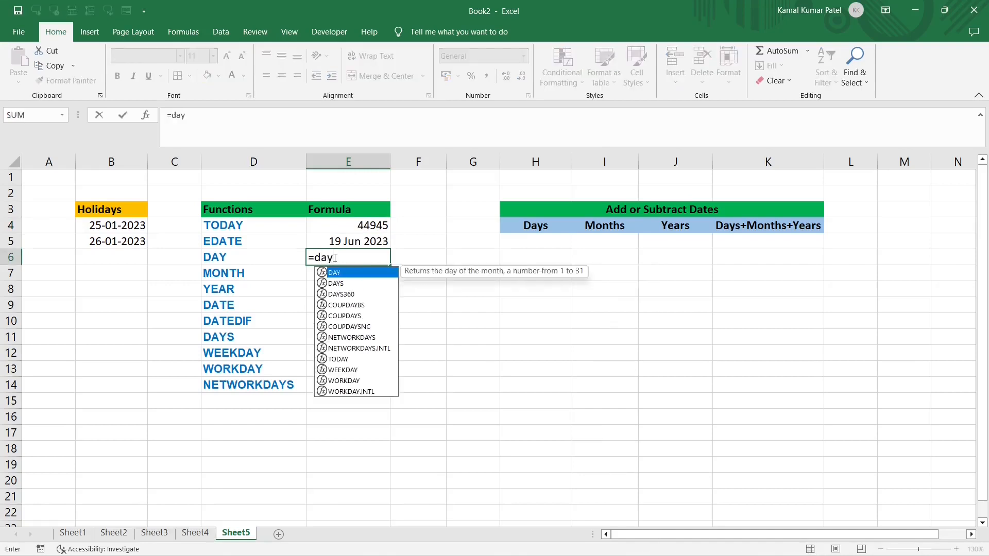
{"action": "key", "text": "Tab"}
{"action": "left_click", "coordinate": [376, 225]}
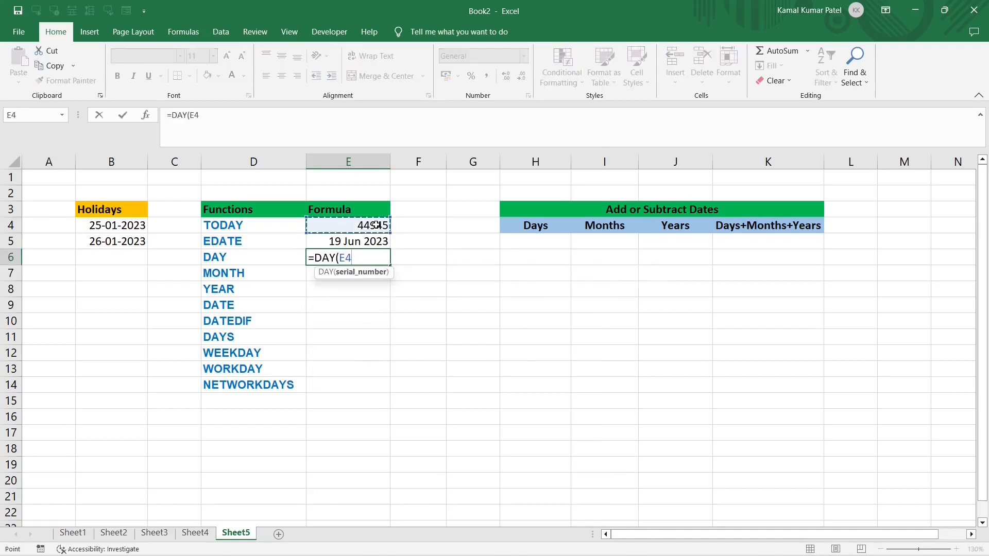
{"action": "type", "text": ")"}
{"action": "key", "text": "Return"}
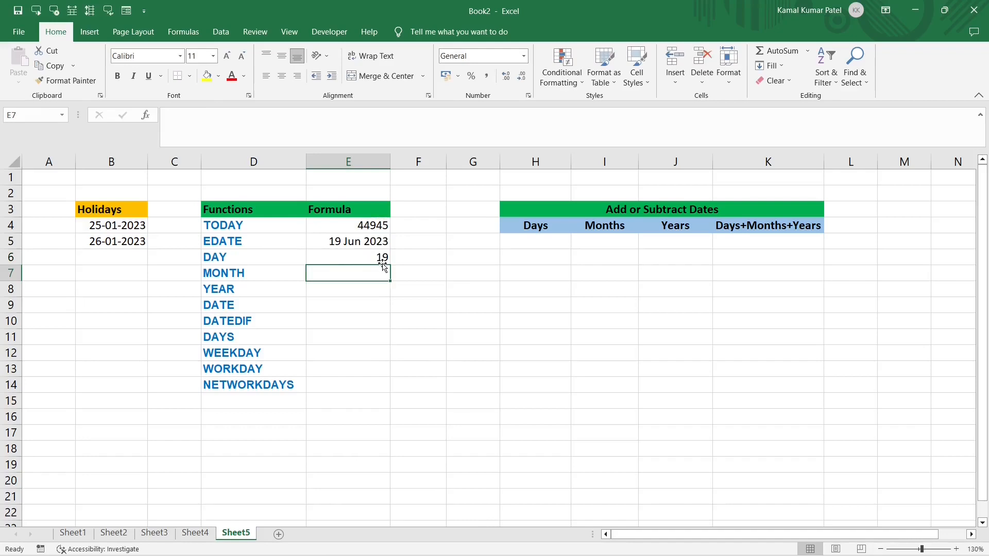
Enter =MONTH(E4) in cell E7, beside the MONTH function name
{"action": "type", "text": "="}
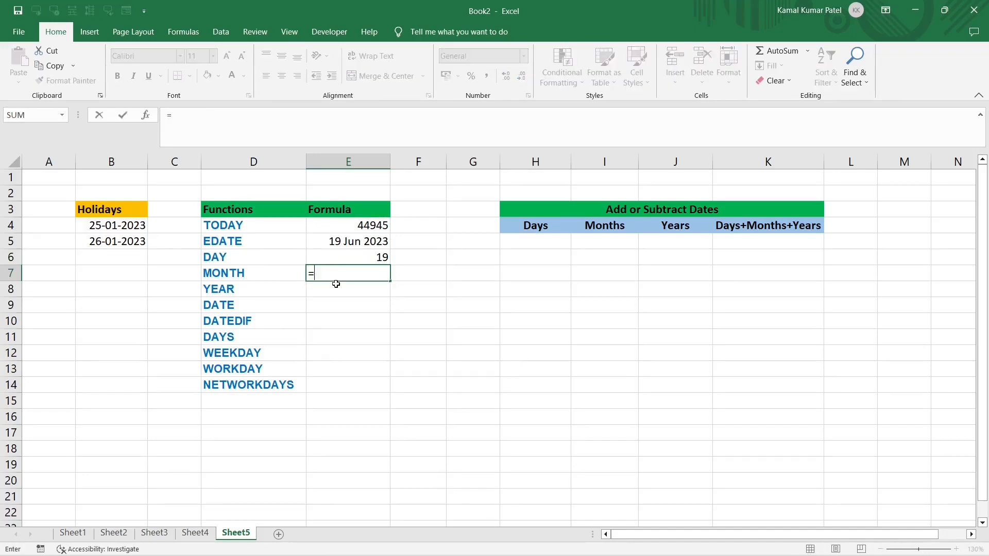
{"action": "type", "text": "month("}
{"action": "left_click", "coordinate": [360, 225]}
{"action": "key", "text": "Return"}
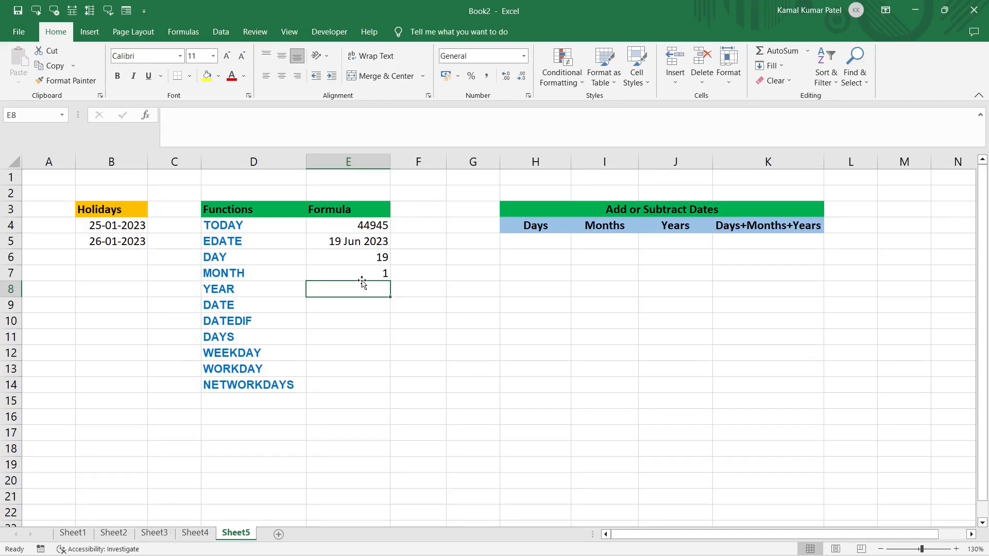
Enter =YEAR(E4) in cell E8, beside the YEAR function name
{"action": "type", "text": "=ye"}
{"action": "key", "text": "Tab"}
{"action": "left_click", "coordinate": [364, 225]}
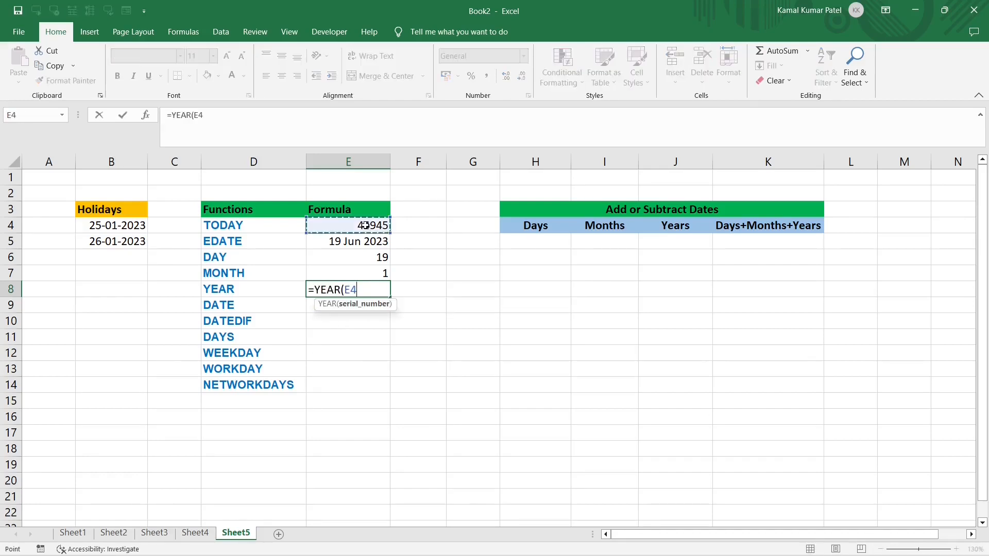
{"action": "key", "text": "Return"}
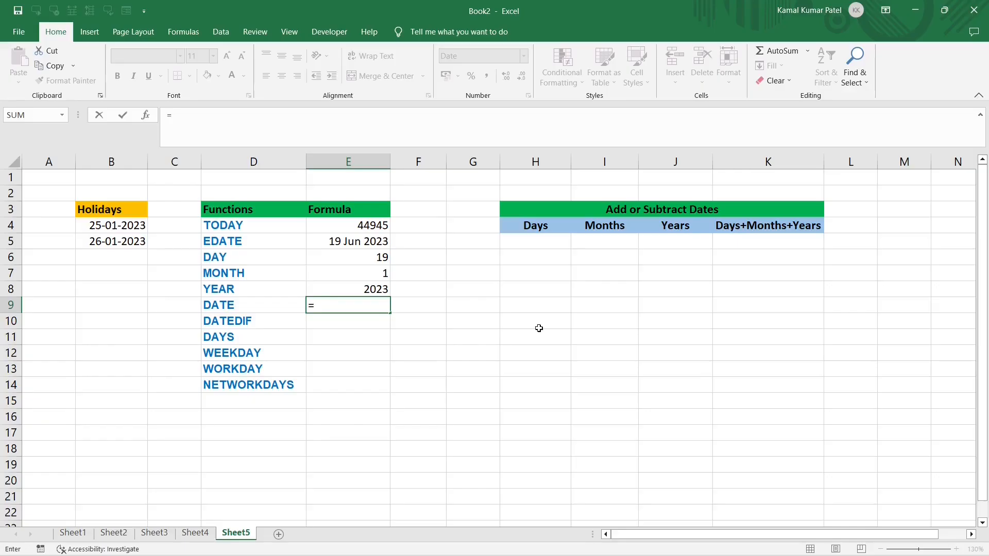
Enter =DATE(E8,E7,E6) in cell E9 to build a date from the extracted year, month and day
{"action": "type", "text": "date"}
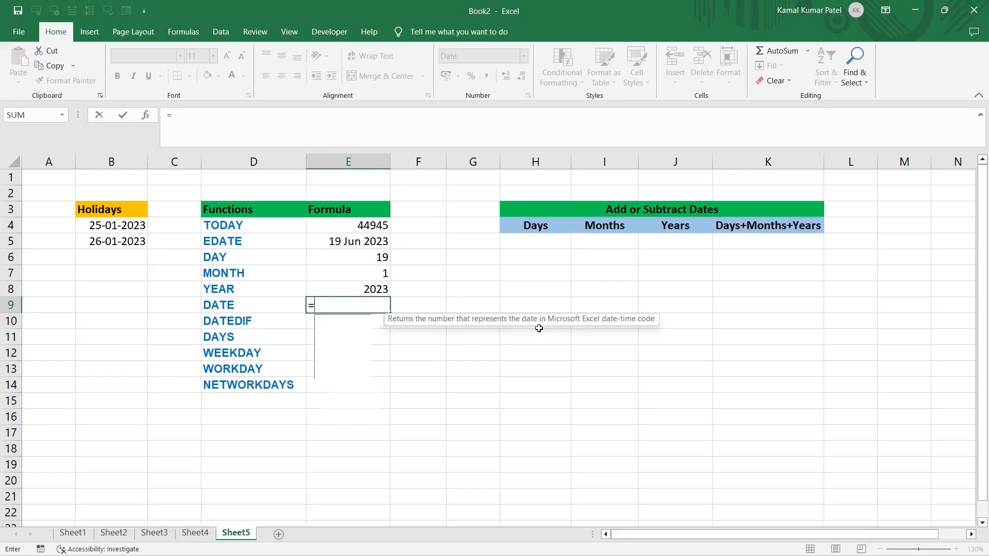
{"action": "key", "text": "Tab"}
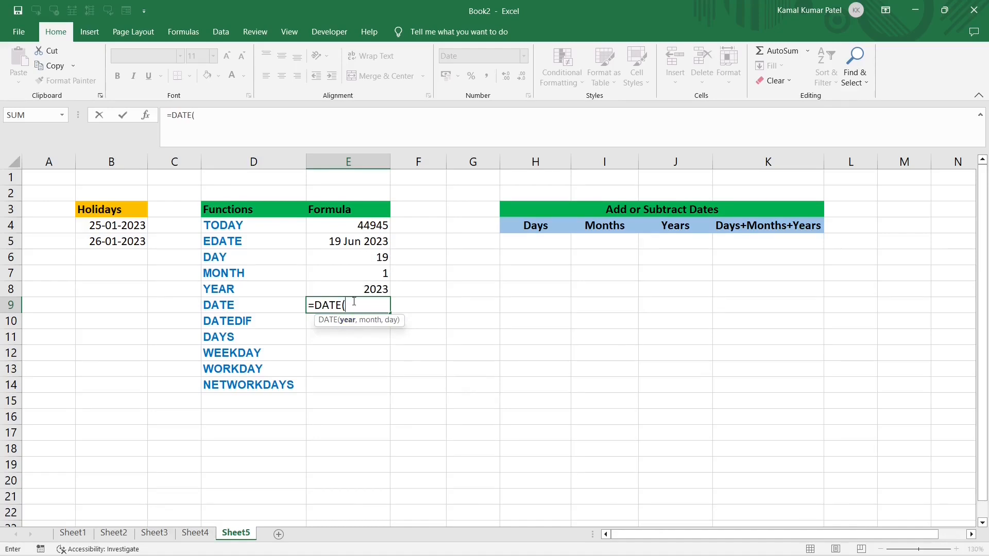
{"action": "left_click", "coordinate": [369, 286]}
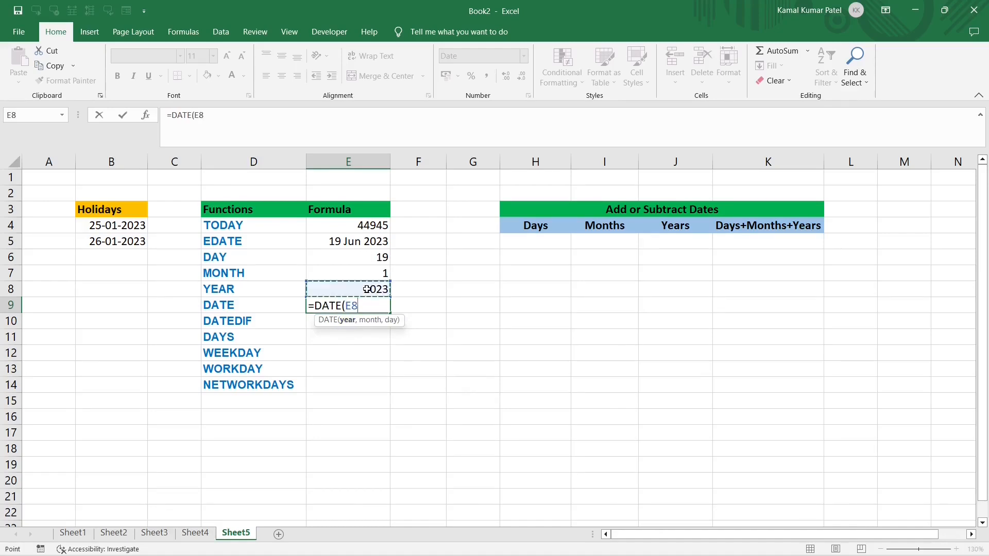
{"action": "type", "text": ","}
{"action": "left_click", "coordinate": [366, 274]}
{"action": "type", "text": ","}
{"action": "left_click", "coordinate": [366, 258]}
{"action": "key", "text": "Return"}
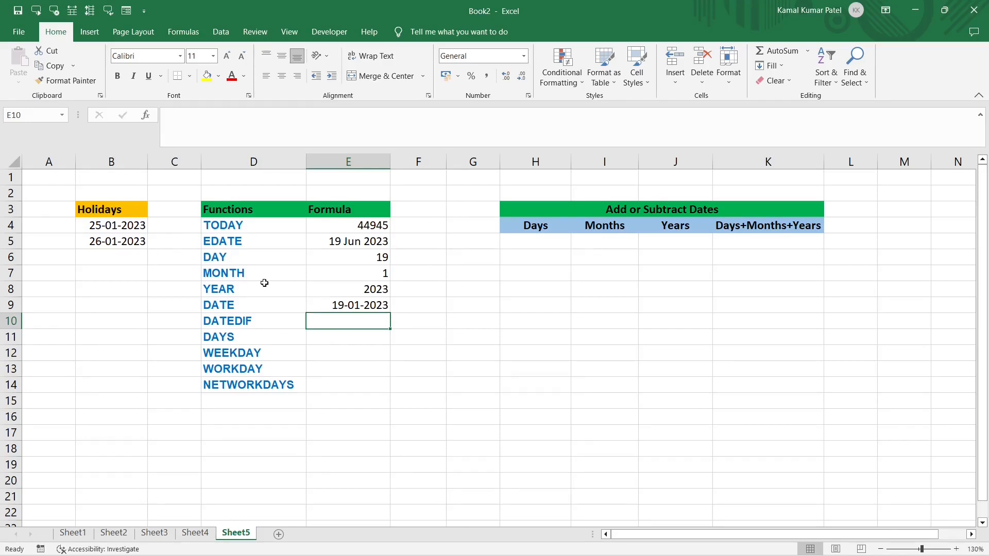
Enter =E4+5 in cell H5 under Days in the Add or Subtract Dates table
{"action": "key", "text": "shift+Up"}
{"action": "left_click", "coordinate": [521, 209]}
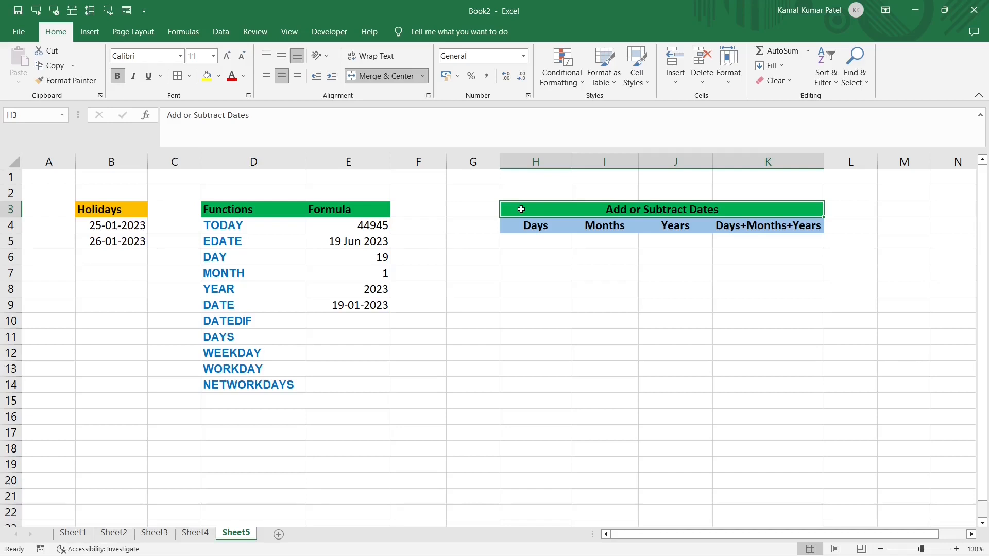
{"action": "left_click", "coordinate": [549, 243]}
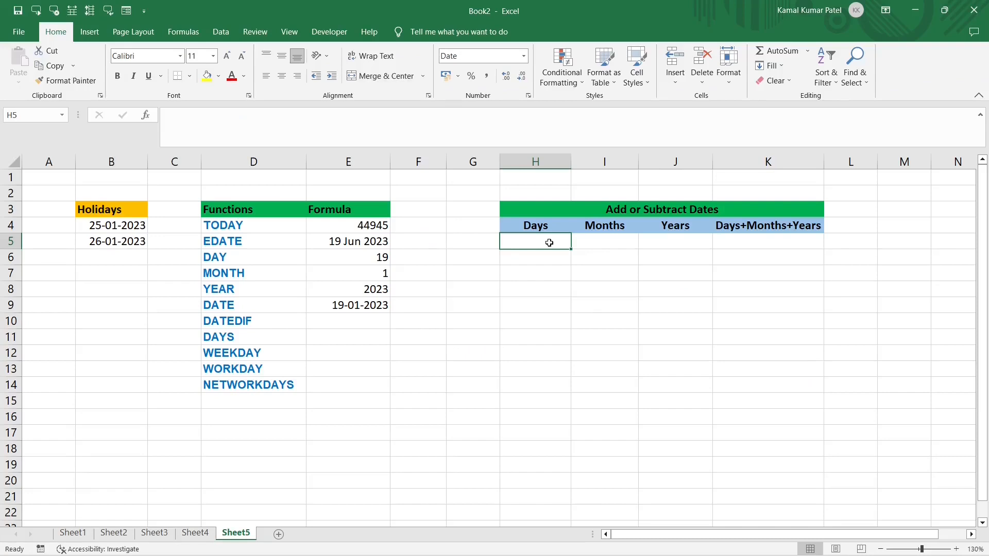
{"action": "type", "text": "="}
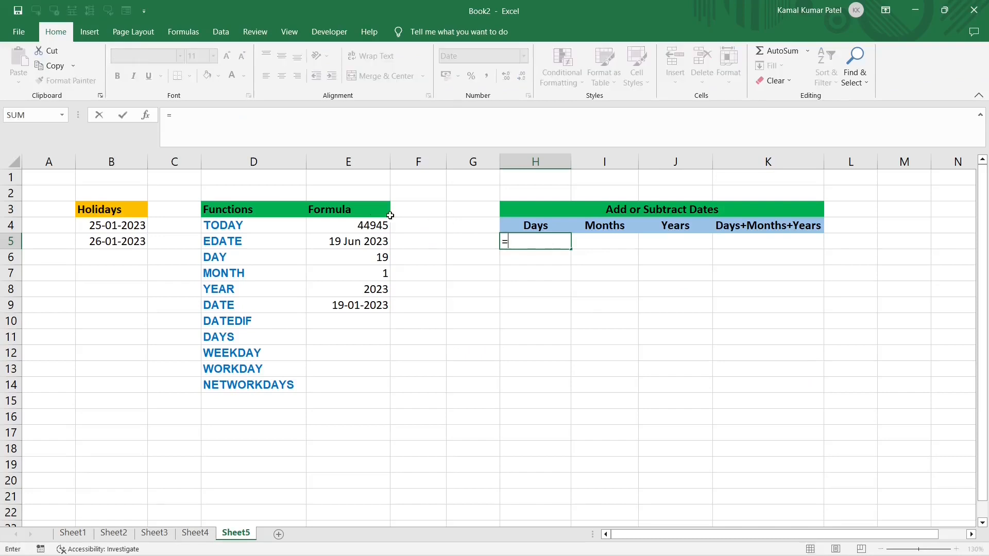
{"action": "left_click", "coordinate": [355, 225]}
{"action": "type", "text": "+5"}
{"action": "key", "text": "Return"}
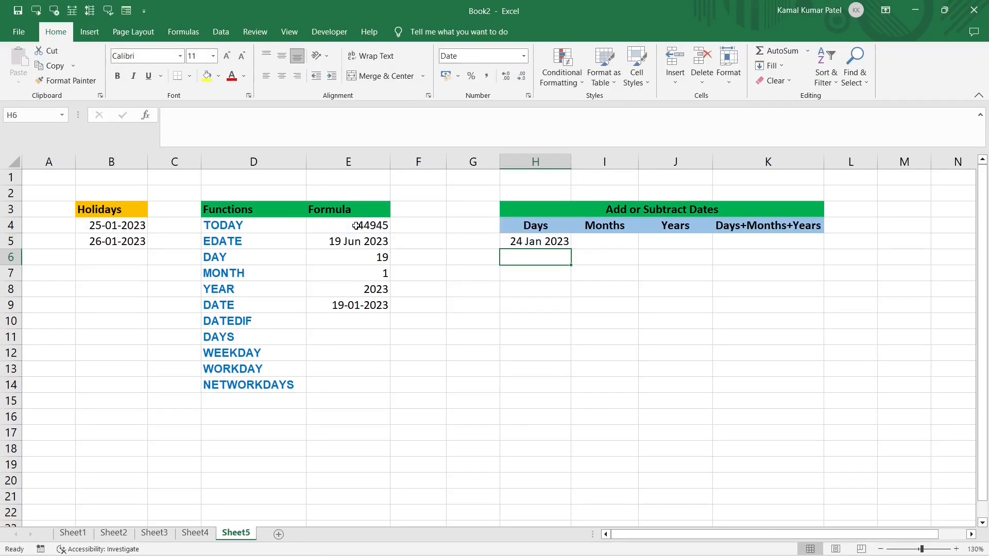
Change the Days formula in H5 to =E4-5 so it subtracts five days
{"action": "double_click", "coordinate": [560, 245]}
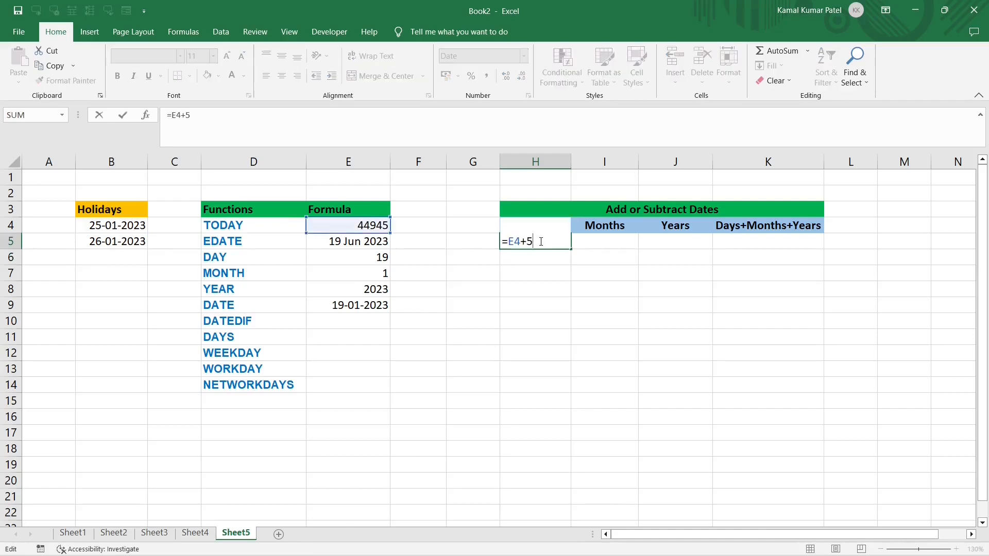
{"action": "key", "text": "BackSpace"}
{"action": "type", "text": "-"}
{"action": "key", "text": "Return"}
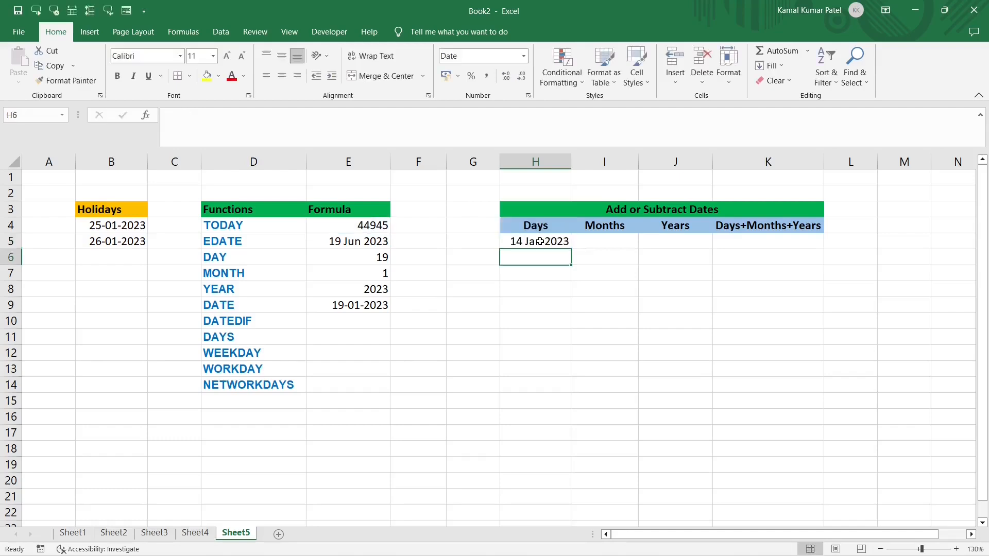
Change the Days formula in H5 to =E4-55 so it subtracts 55 days
{"action": "double_click", "coordinate": [539, 242]}
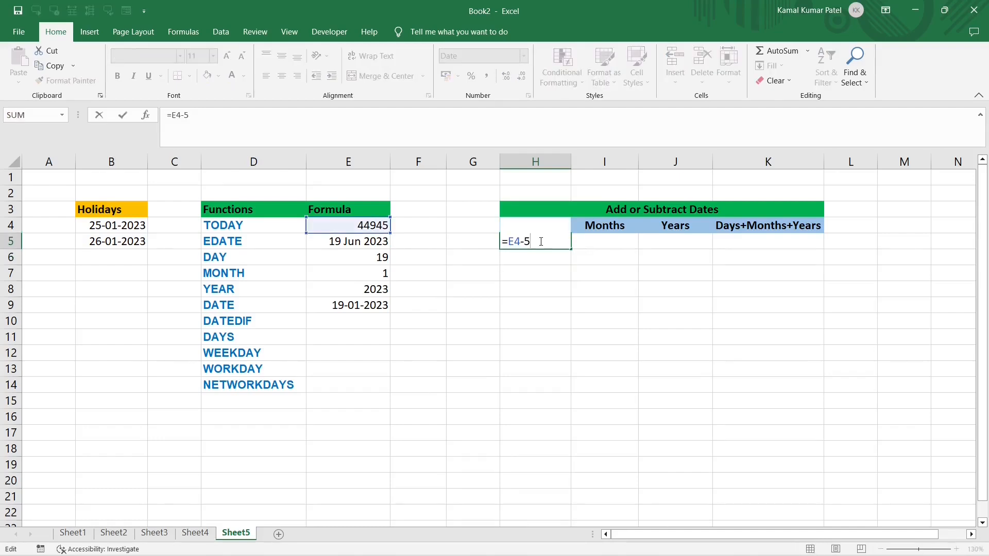
{"action": "type", "text": "5"}
{"action": "key", "text": "Return"}
Enter =EDATE(E4,-4) in cell I5 under Months to subtract four months from today's date
{"action": "left_click", "coordinate": [617, 238]}
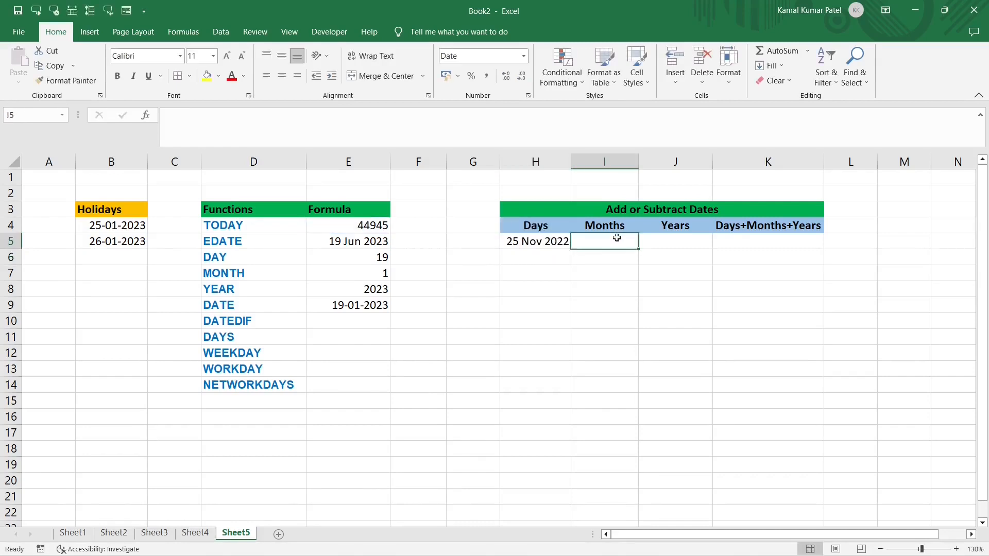
{"action": "left_click", "coordinate": [260, 246]}
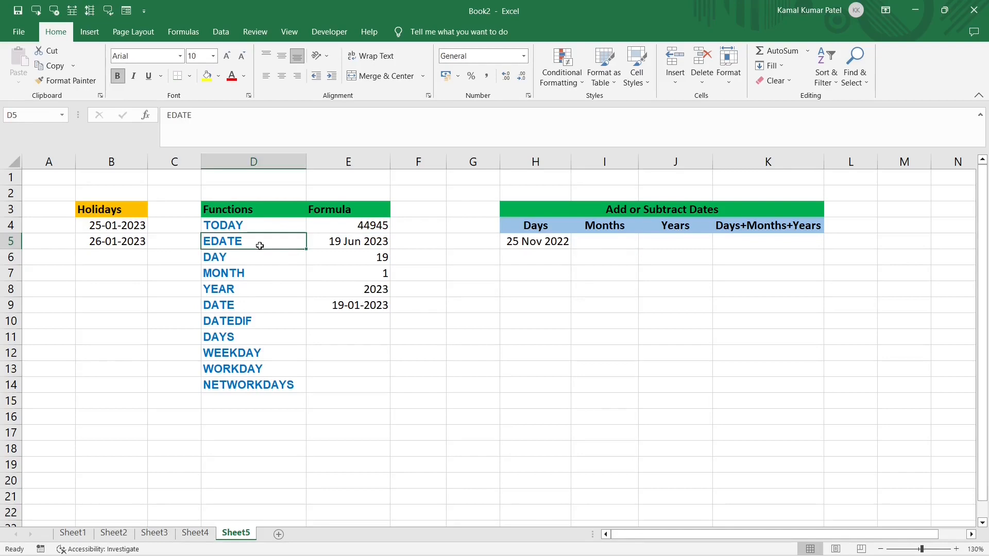
{"action": "left_click", "coordinate": [598, 241]}
{"action": "type", "text": "=eda"}
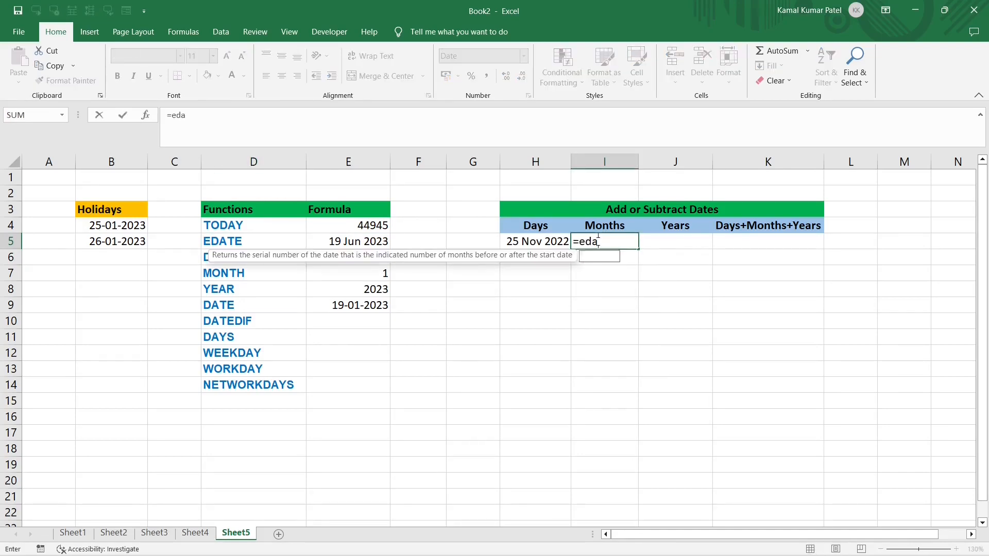
{"action": "key", "text": "Tab"}
{"action": "left_click", "coordinate": [343, 225]}
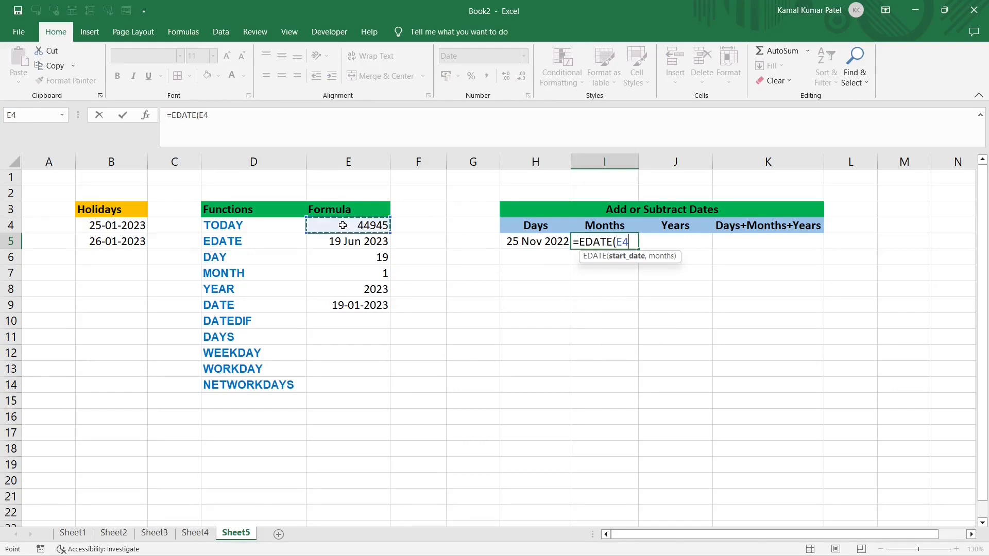
{"action": "type", "text": ","}
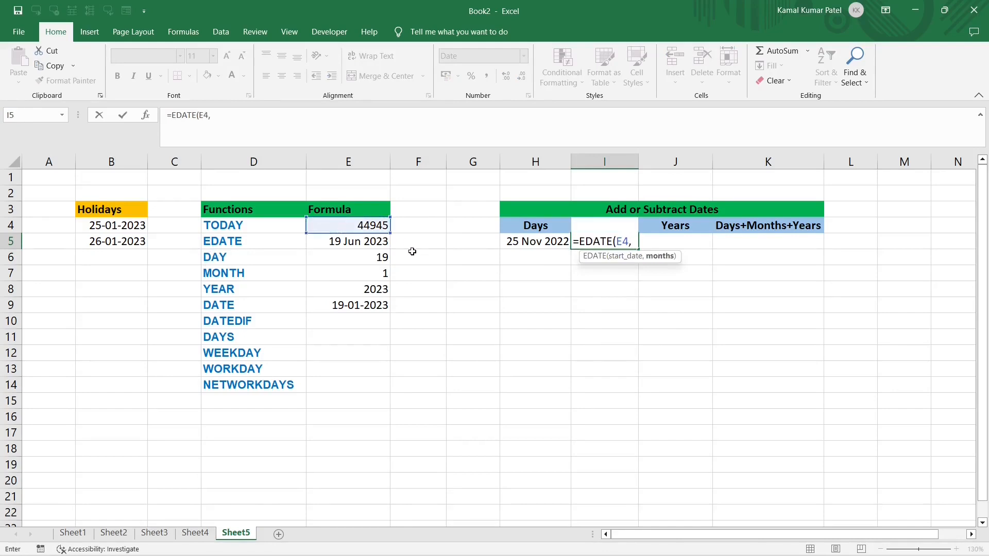
{"action": "type", "text": "-4"}
{"action": "key", "text": "Return"}
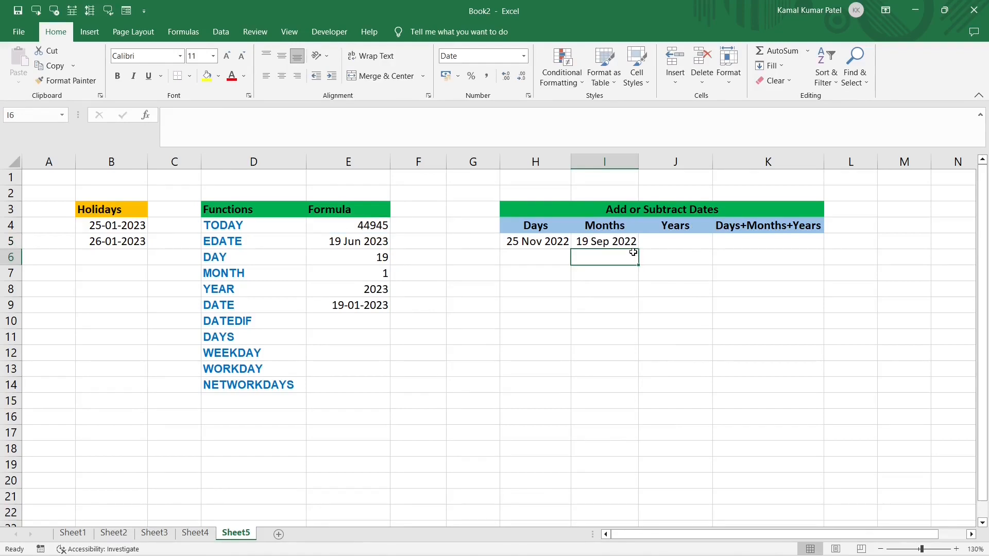
Enter =DATE(YEAR(E4)+16,MONTH(E4),DAY(E4)) in cell J5 under Years to add 16 years to today's date
{"action": "left_click", "coordinate": [673, 243]}
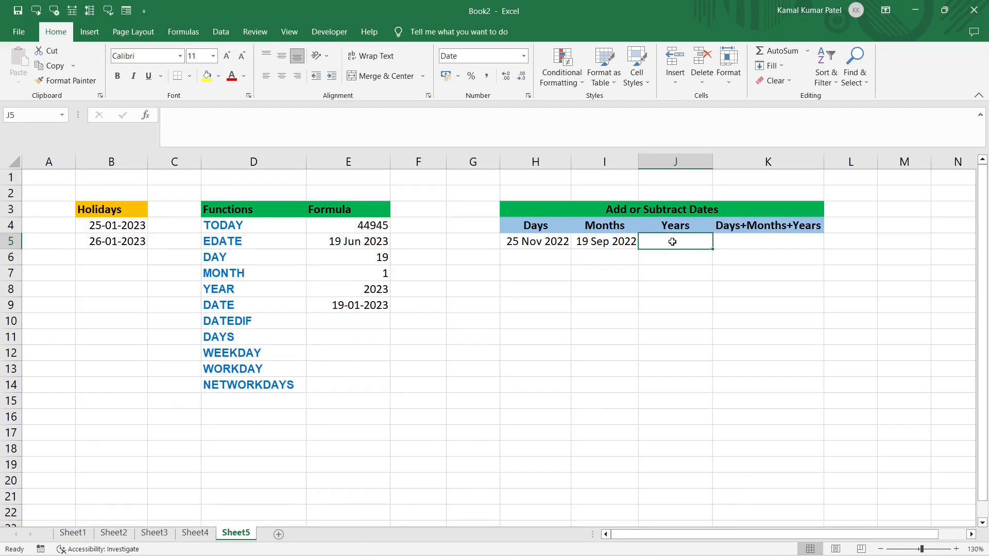
{"action": "type", "text": "=date"}
{"action": "key", "text": "Tab"}
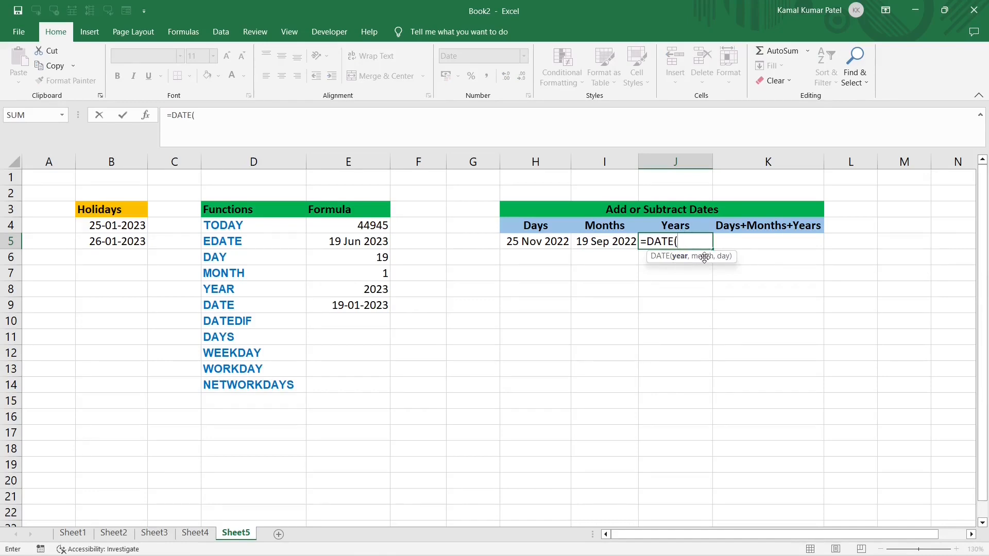
{"action": "type", "text": "year"}
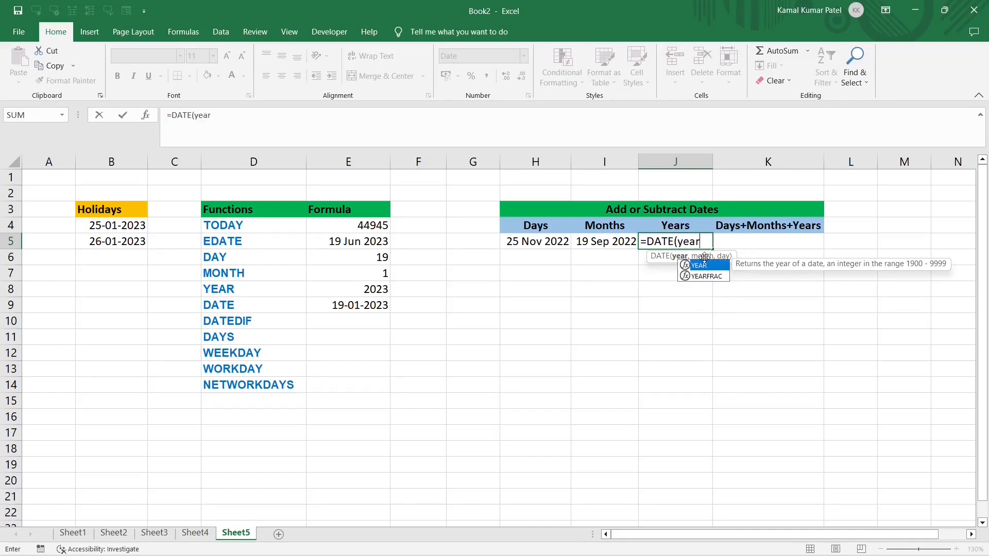
{"action": "key", "text": "Tab"}
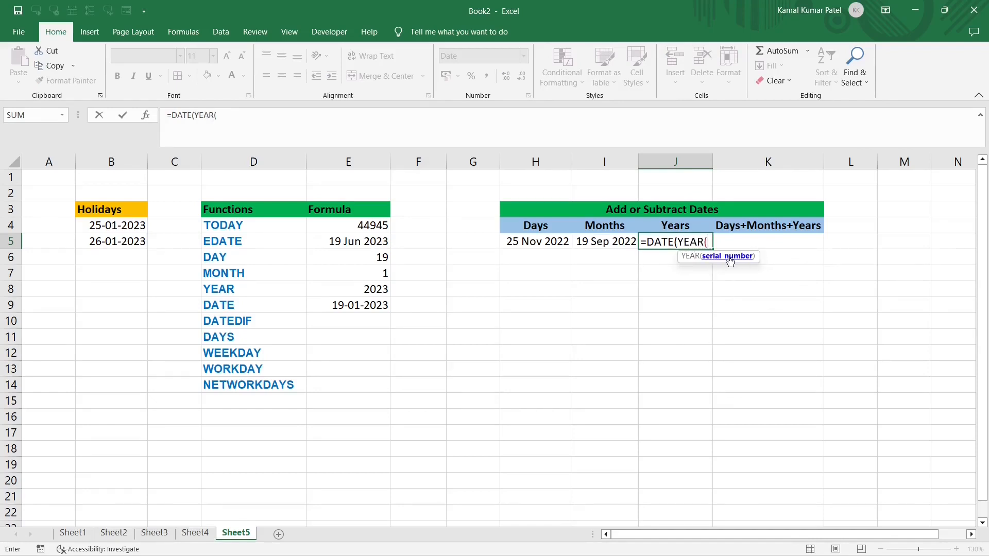
{"action": "left_click", "coordinate": [346, 224]}
{"action": "type", "text": ")"}
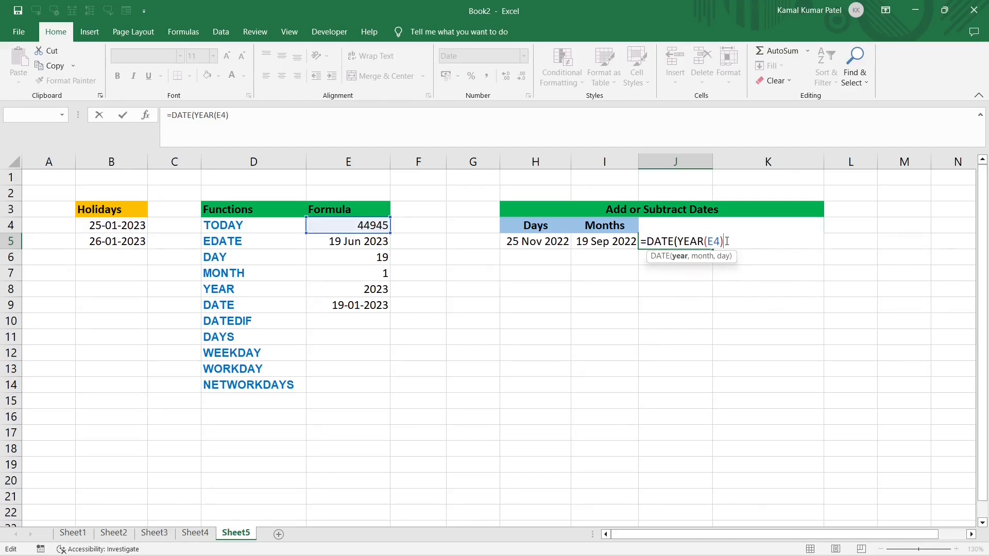
{"action": "type", "text": "+16,mon"}
{"action": "key", "text": "Tab"}
{"action": "left_click", "coordinate": [358, 225]}
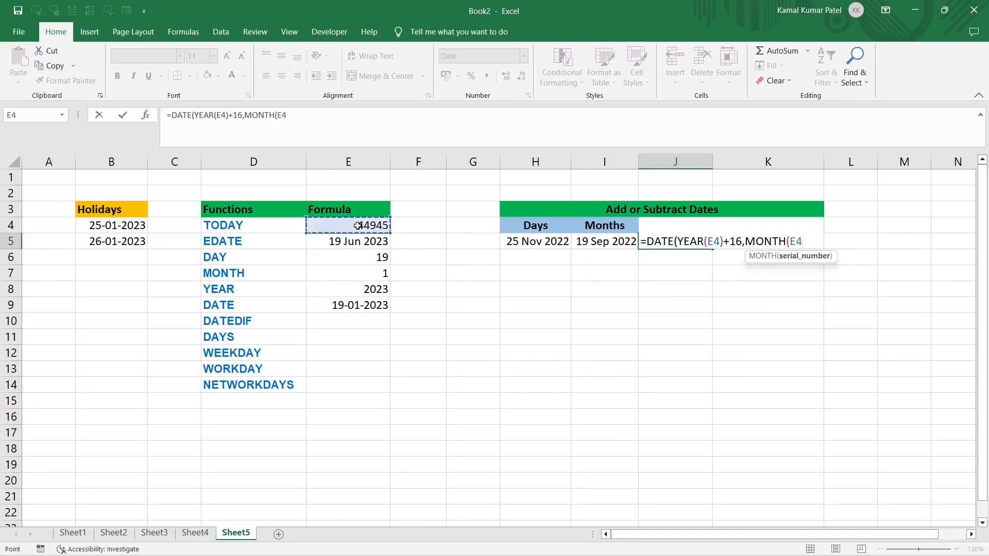
{"action": "type", "text": "),daye"}
{"action": "key", "text": "BackSpace"}
{"action": "type", "text": "("}
{"action": "left_click", "coordinate": [358, 226]}
{"action": "type", "text": "))"}
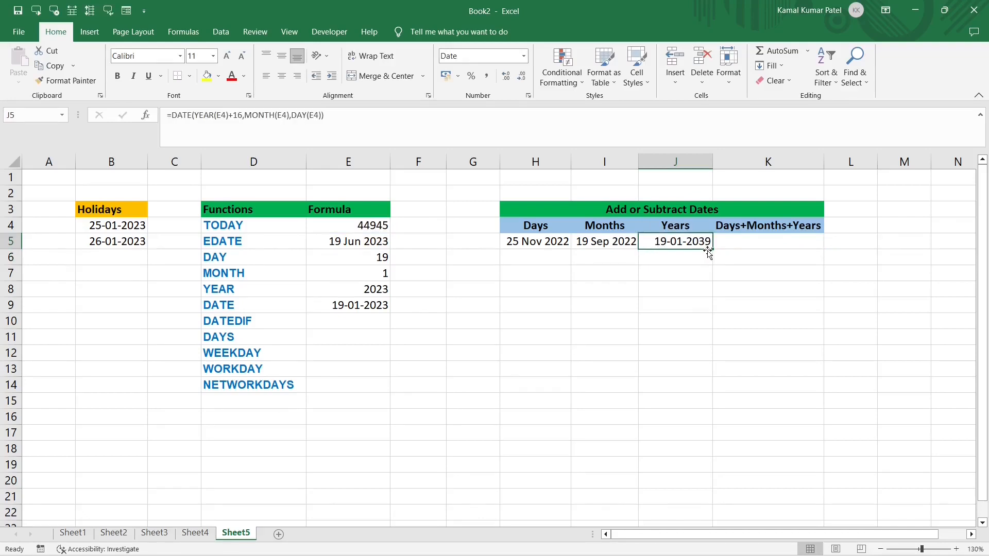
Enter =DATE(YEAR(E4)-5,MONTH(E4)+9,DAY(E4)-14) in cell K5 to shift today's date by years, months and days together
{"action": "left_click", "coordinate": [778, 239]}
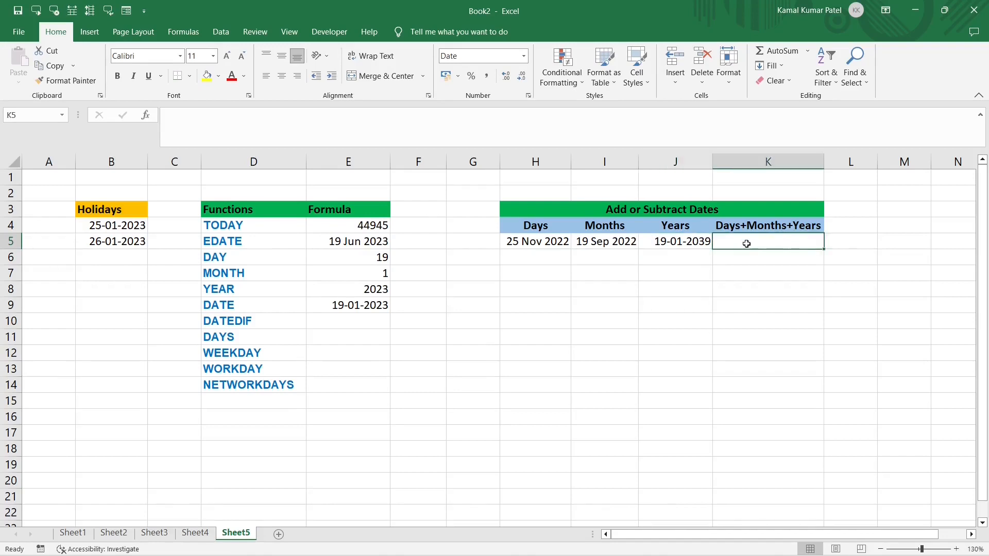
{"action": "type", "text": "=DATE(yea"}
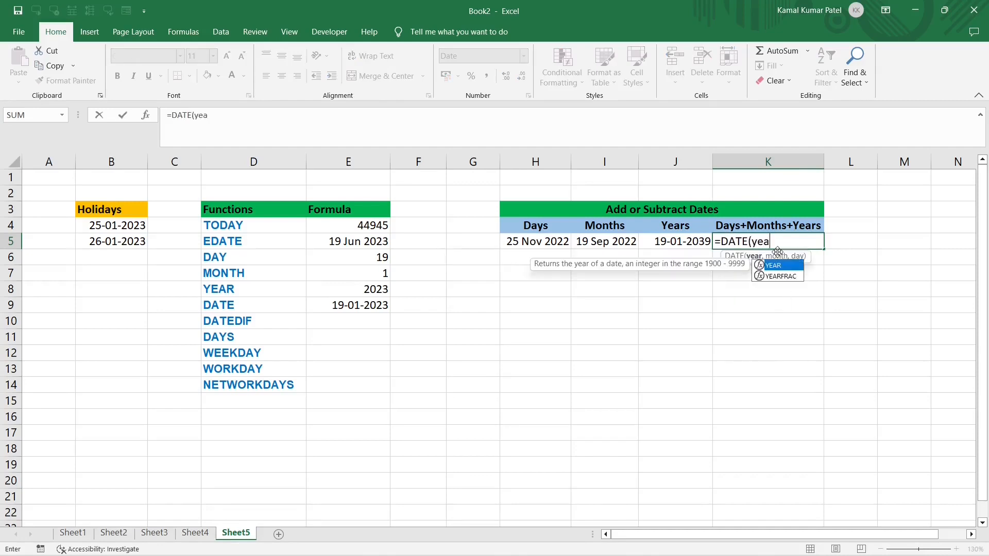
{"action": "key", "text": "Tab"}
{"action": "left_click", "coordinate": [372, 225]}
{"action": "type", "text": ")"}
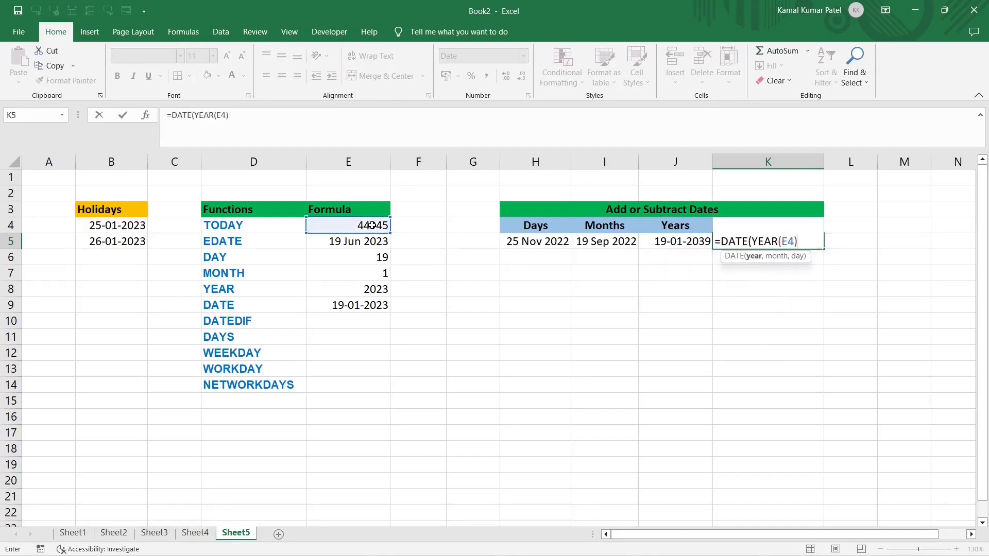
{"action": "type", "text": "-5,month"}
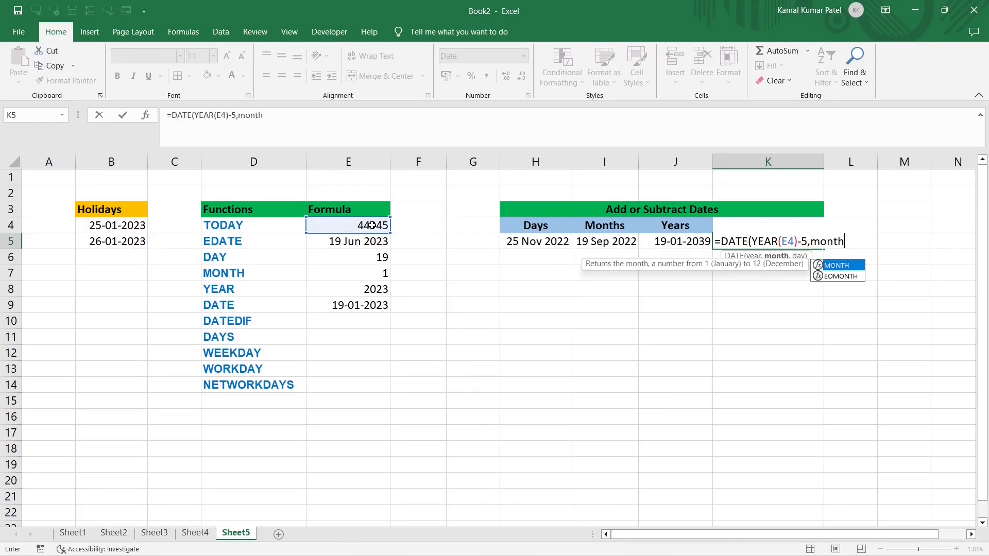
{"action": "key", "text": "Tab"}
{"action": "left_click", "coordinate": [372, 225]}
{"action": "type", "text": ")+9,day"}
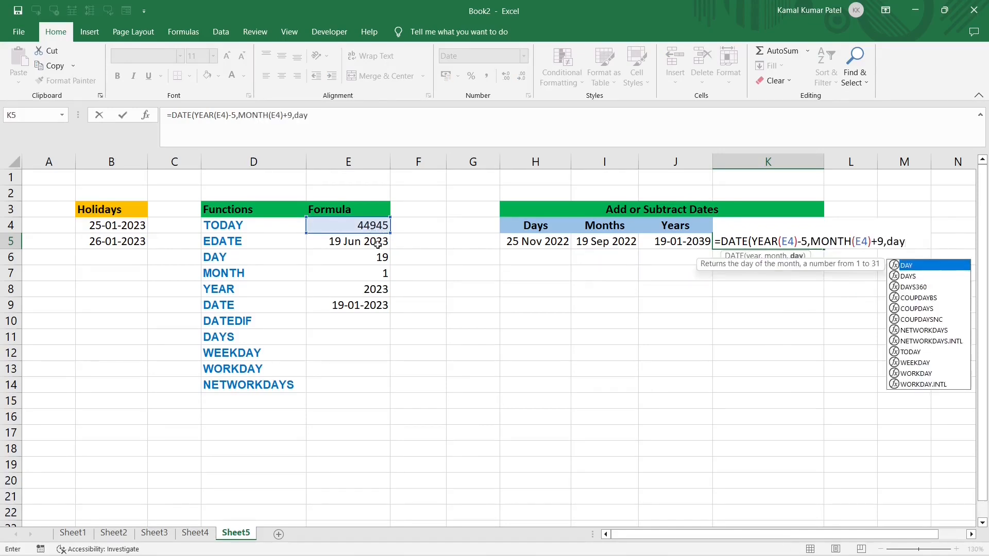
{"action": "key", "text": "Tab"}
{"action": "left_click", "coordinate": [373, 226]}
{"action": "type", "text": ")-14)"}
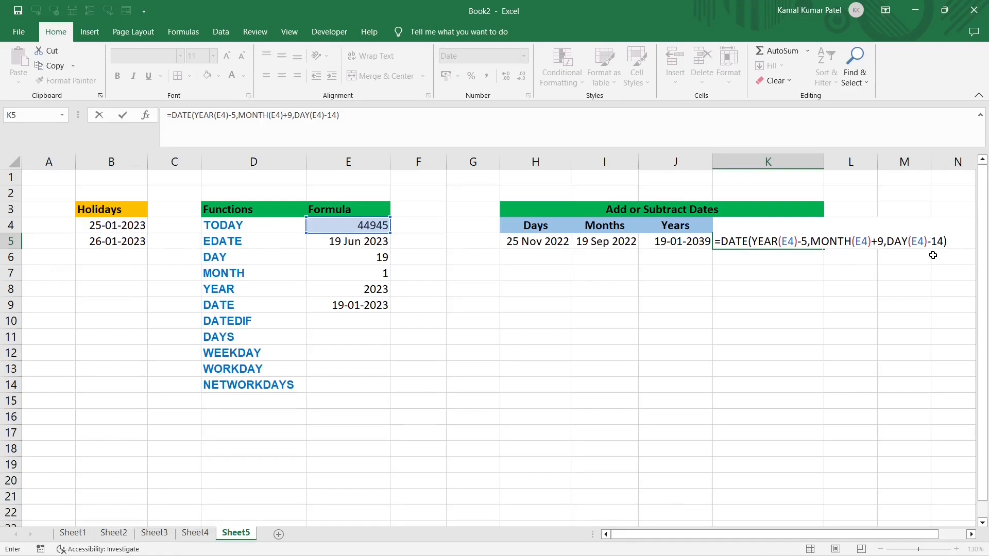
{"action": "key", "text": "Return"}
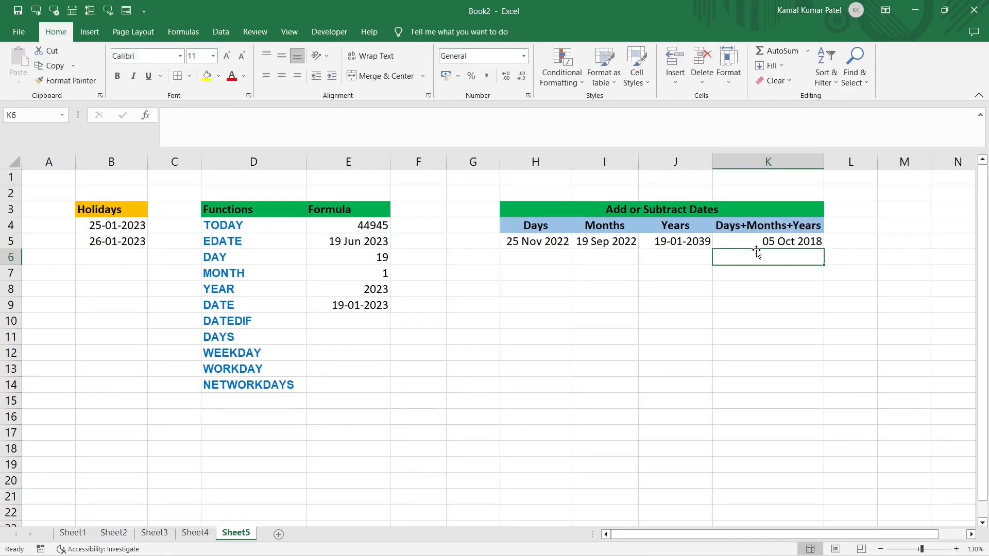
{"action": "key", "text": "Up"}
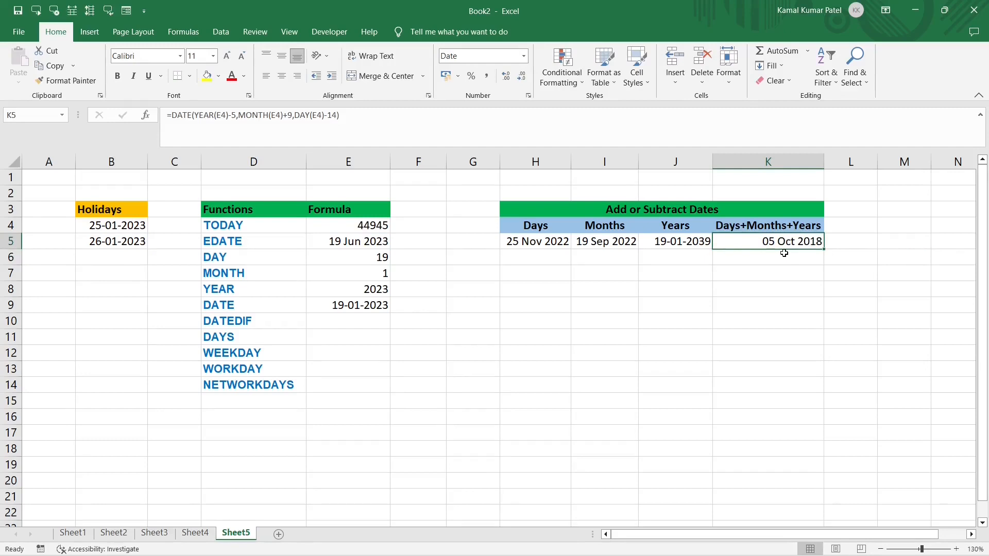
Enter =DATEDIF(E4,H5,"d") in cell E10 beside the DATEDIF label to count days between the two dates
{"action": "left_click", "coordinate": [418, 257]}
{"action": "left_click", "coordinate": [252, 322]}
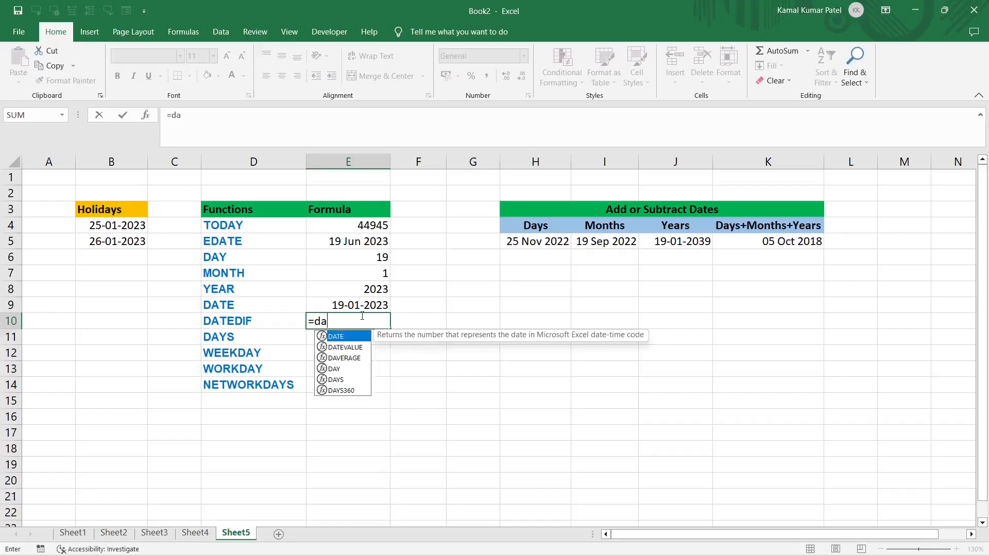
{"action": "type", "text": "tedif"}
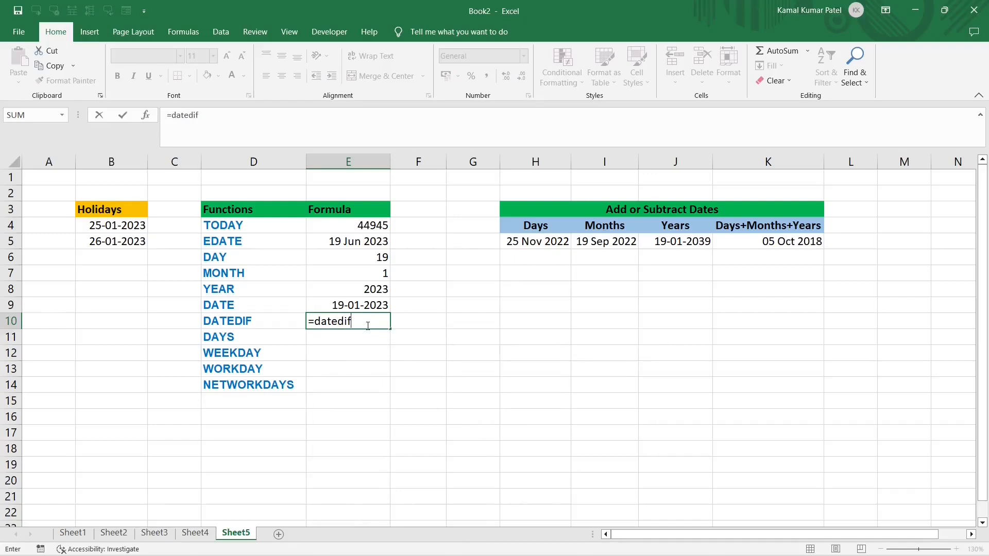
{"action": "type", "text": "("}
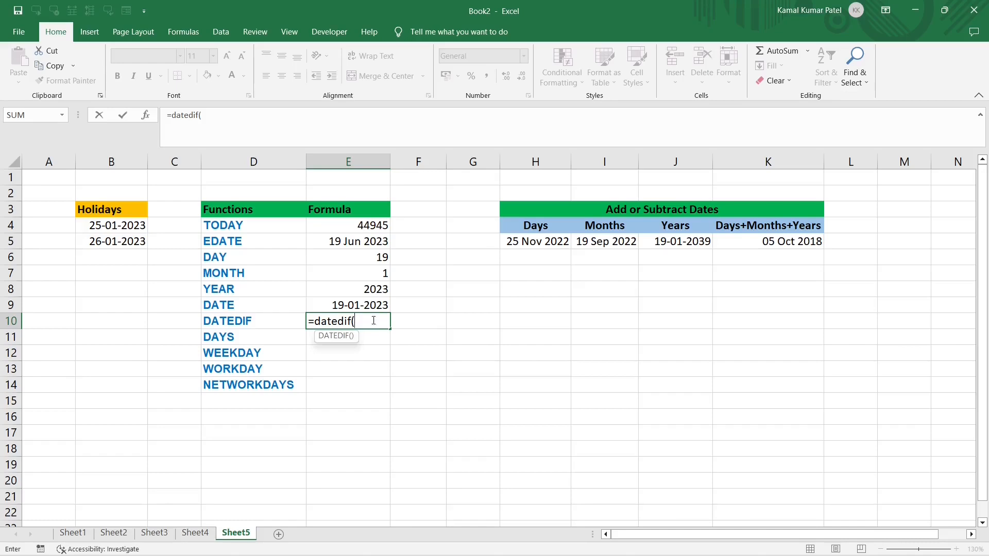
{"action": "left_click", "coordinate": [346, 225]}
{"action": "type", "text": ","}
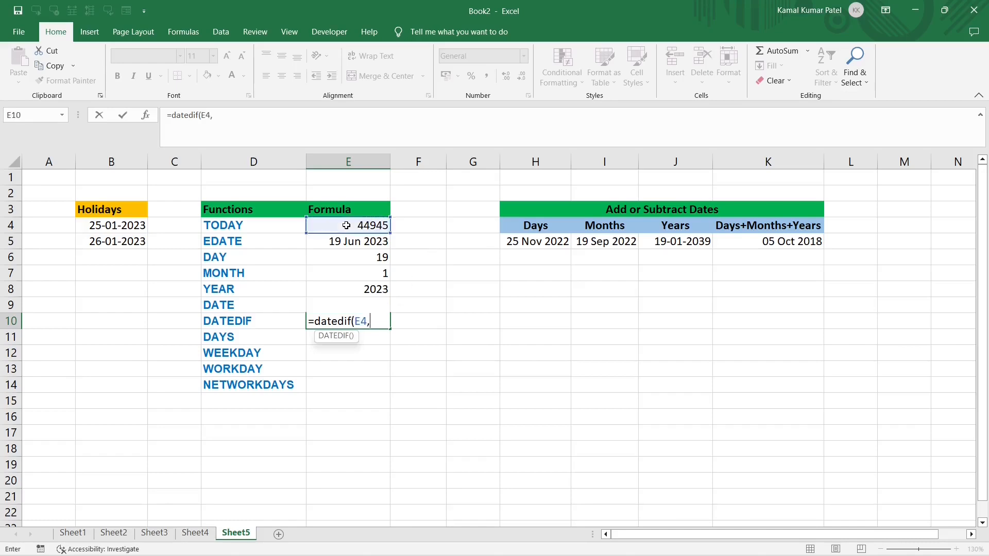
{"action": "left_click", "coordinate": [536, 243]}
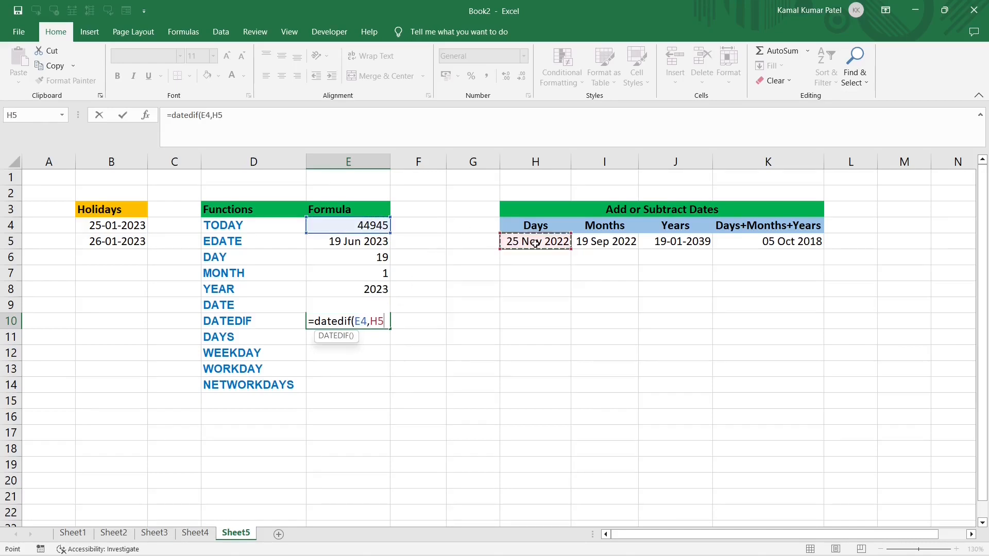
{"action": "type", "text": ",\""}
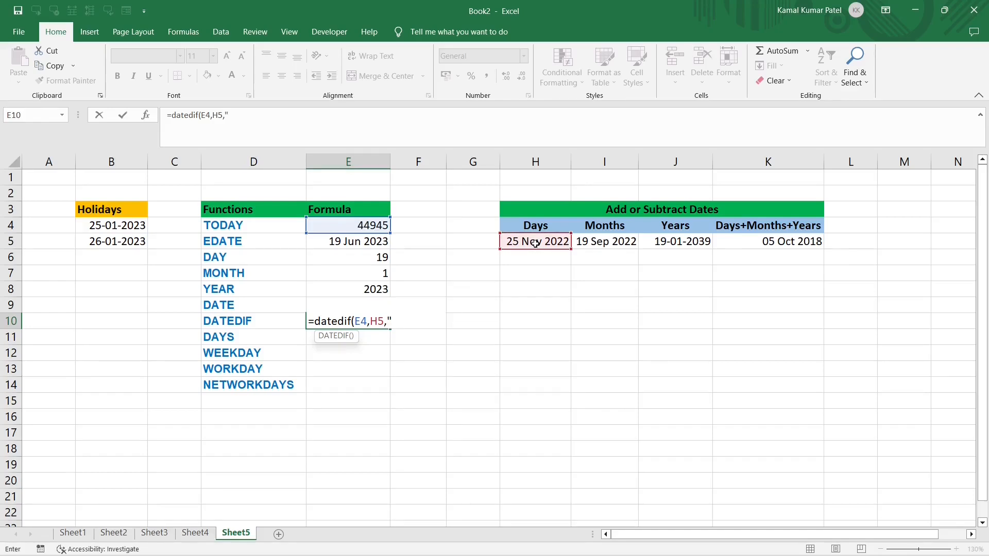
{"action": "type", "text": "d\")"}
{"action": "key", "text": "Return"}
{"action": "key", "text": "Up"}
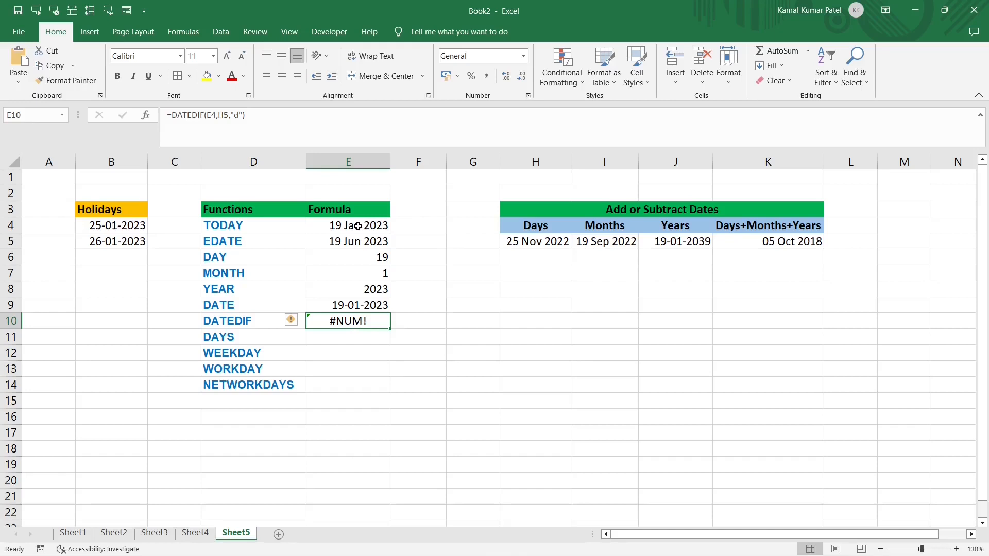
Swap the two dates in E10 so the formula reads =DATEDIF(H5,E4,"d")
{"action": "double_click", "coordinate": [359, 321]}
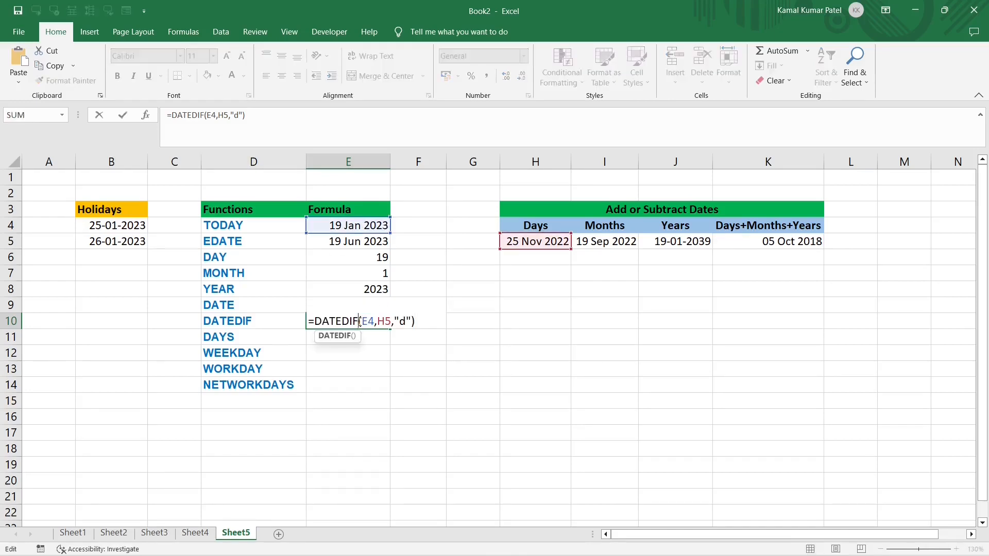
{"action": "key", "text": "BackSpace"}
{"action": "key", "text": "BackSpace"}
{"action": "key", "text": "BackSpace"}
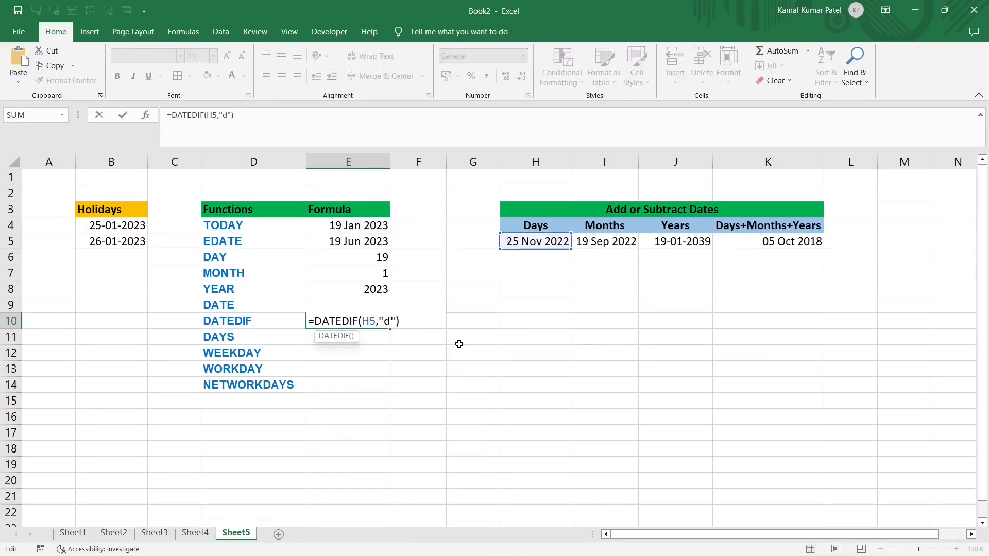
{"action": "type", "text": ",E4,"}
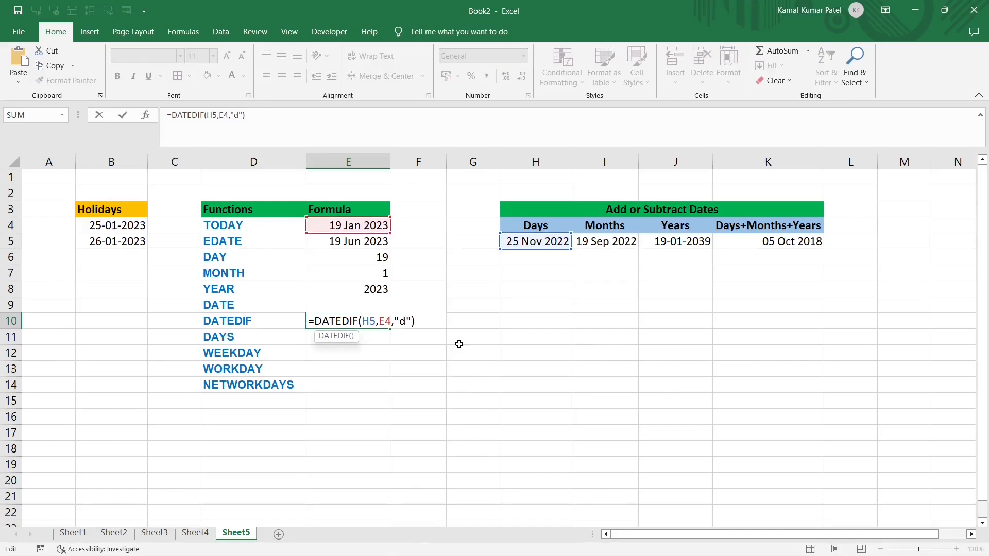
{"action": "key", "text": "Return"}
{"action": "left_click", "coordinate": [372, 320]}
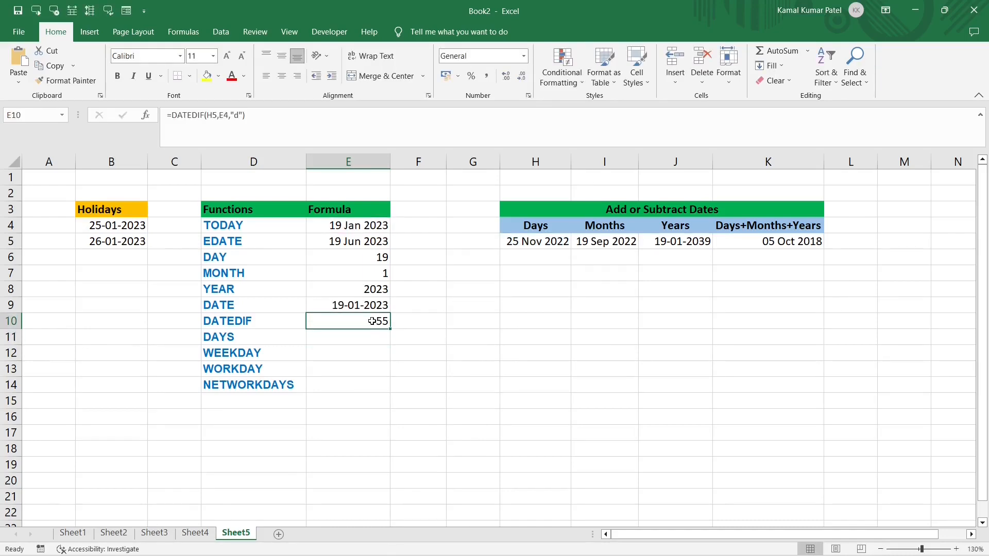
Change the DATEDIF formula in E10 to =DATEDIF(I5,E4,"m") to count the months between the Months date and today's date
{"action": "left_click", "coordinate": [351, 227]}
{"action": "left_click", "coordinate": [608, 241]}
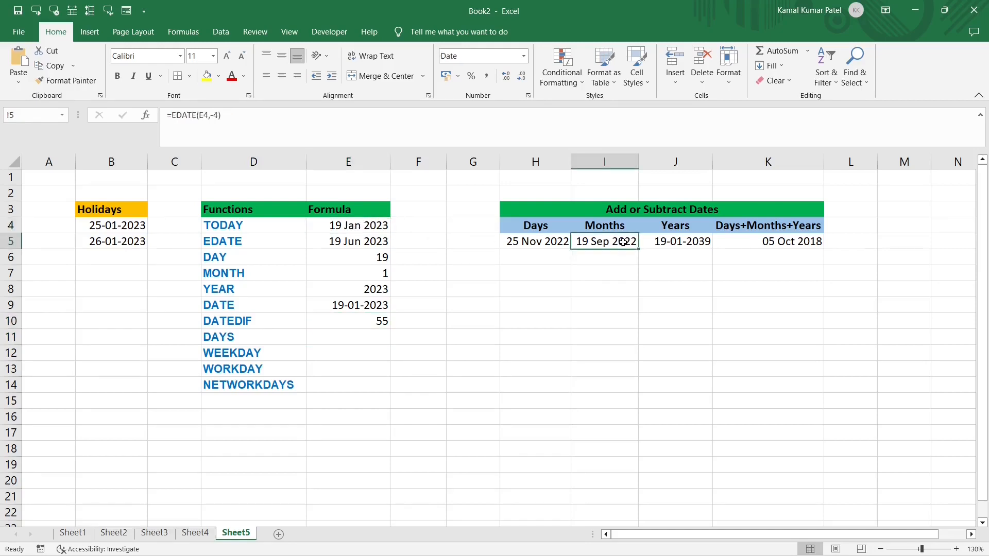
{"action": "double_click", "coordinate": [366, 321]}
{"action": "double_click", "coordinate": [365, 321]}
{"action": "key", "text": "BackSpace"}
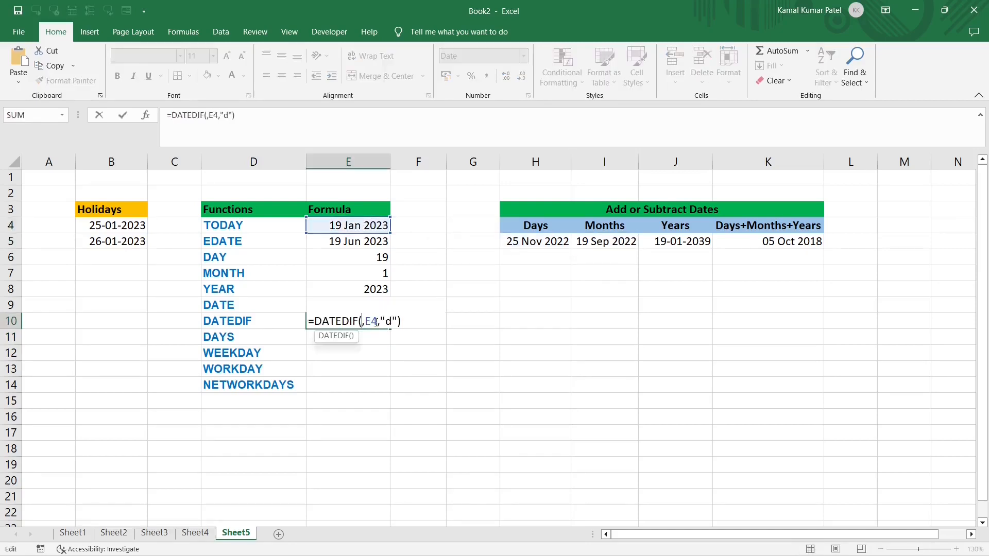
{"action": "left_click", "coordinate": [603, 241]}
{"action": "left_click", "coordinate": [401, 321]}
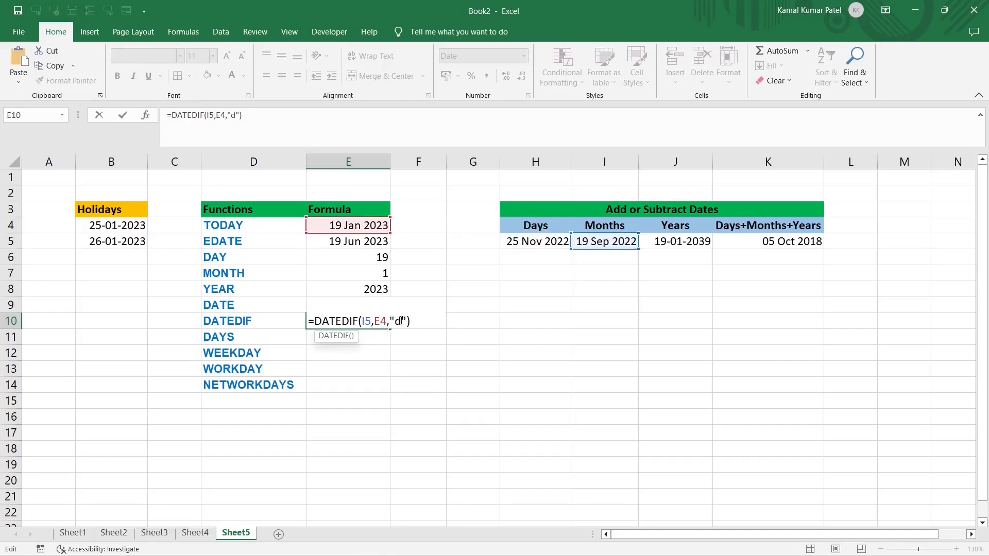
{"action": "key", "text": "BackSpace"}
{"action": "type", "text": "m"}
{"action": "key", "text": "Return"}
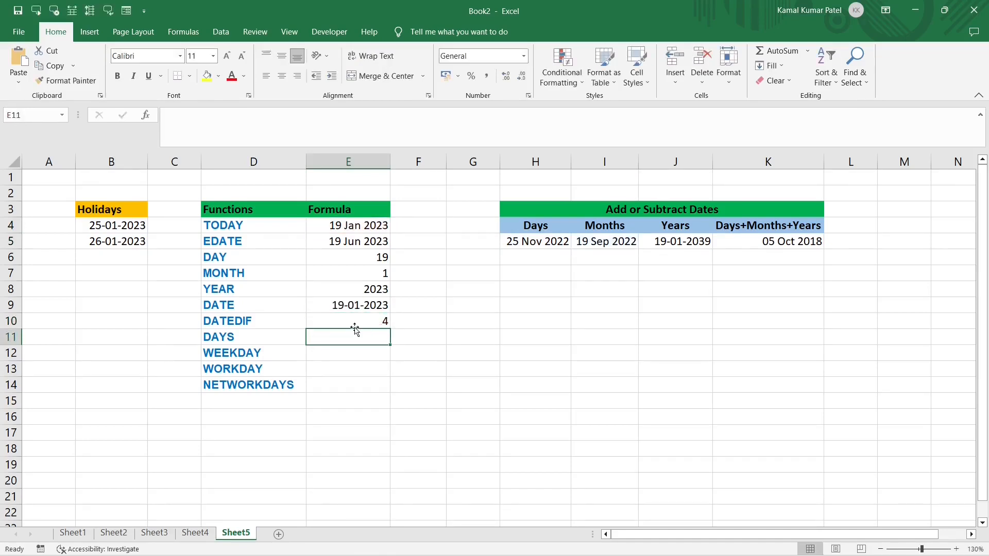
{"action": "left_click", "coordinate": [355, 323]}
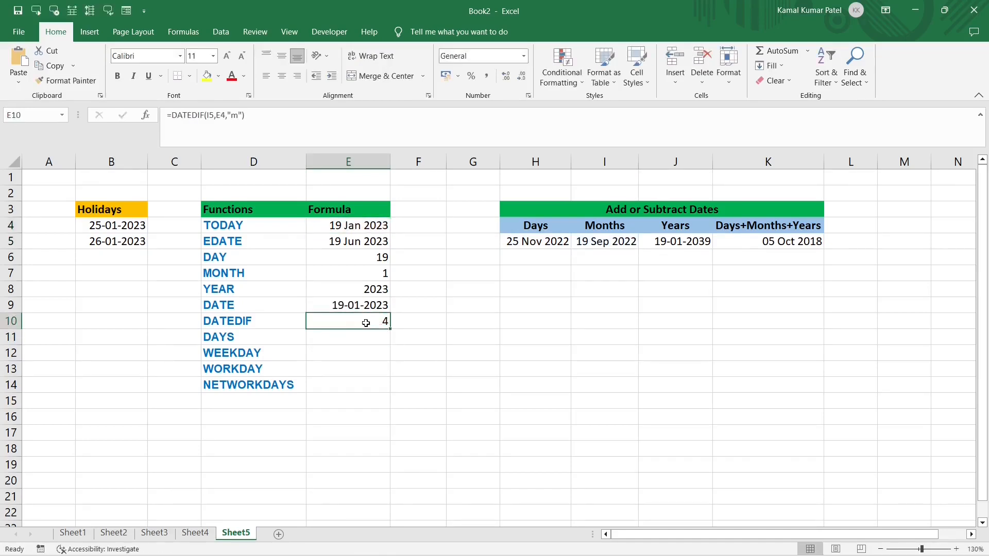
Change the formula in E10 to =DATEDIF(E4,J5,"y") to count the years from today's date to the Years date
{"action": "double_click", "coordinate": [365, 323]}
{"action": "left_click", "coordinate": [684, 242]}
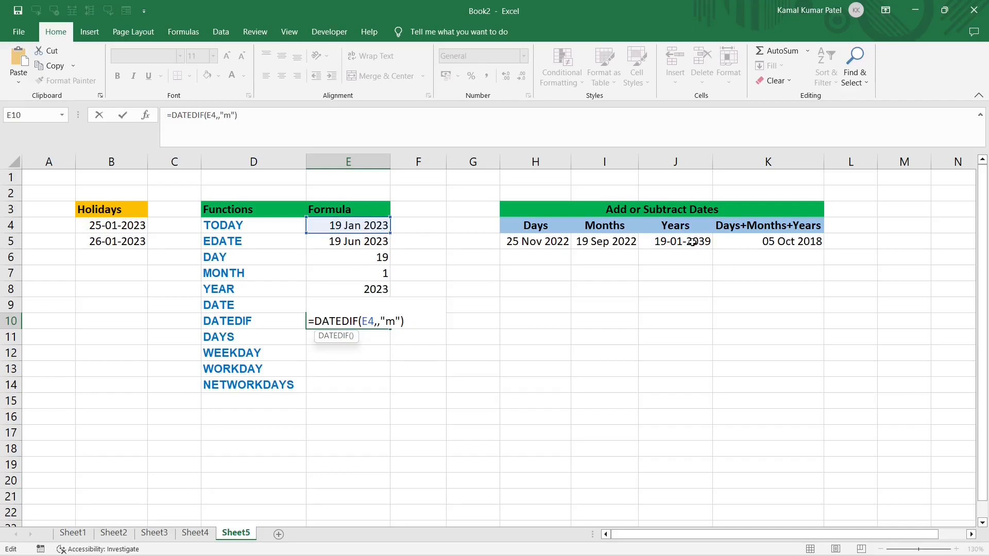
{"action": "left_click", "coordinate": [691, 243]}
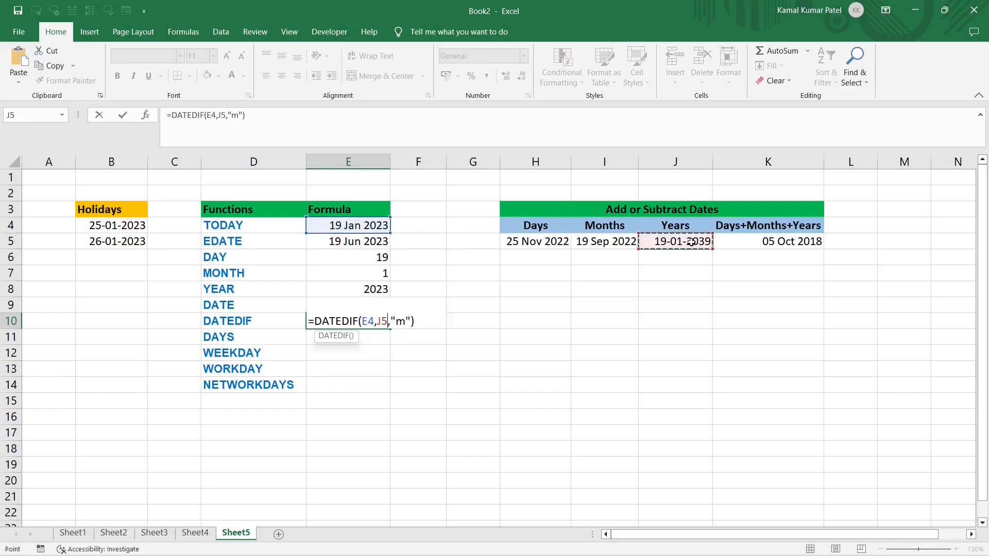
{"action": "left_click", "coordinate": [404, 321]}
{"action": "key", "text": "BackSpace"}
{"action": "type", "text": "y"}
{"action": "key", "text": "ctrl+Return"}
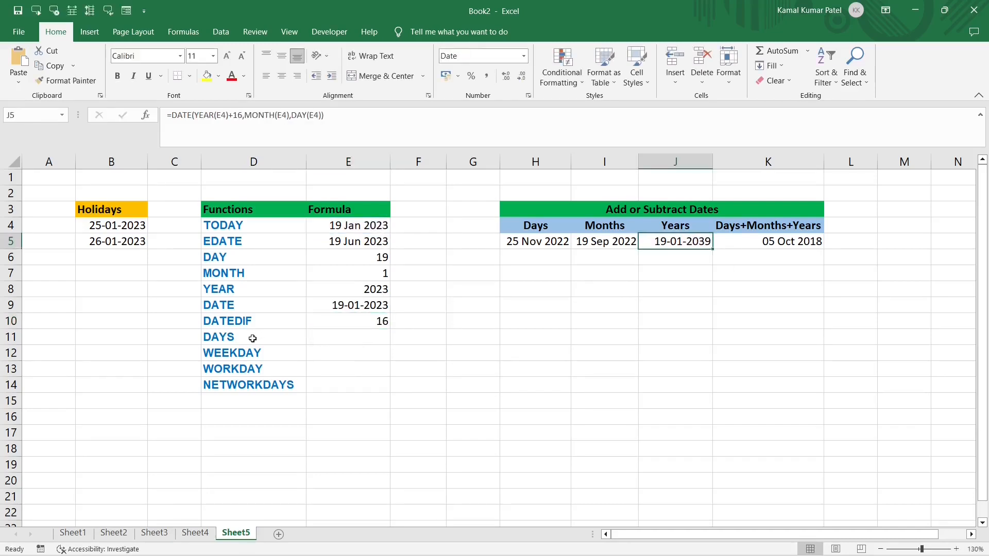
Enter =DAYS(E5,E4) in cell E11 beside the DAYS label to count the days between the EDATE and TODAY dates
{"action": "left_click", "coordinate": [252, 338]}
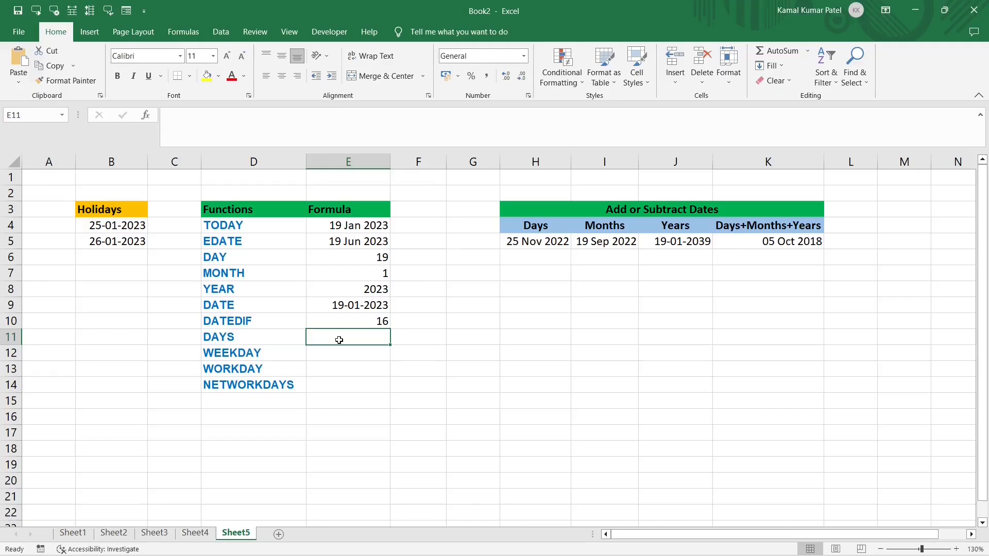
{"action": "type", "text": "=day"}
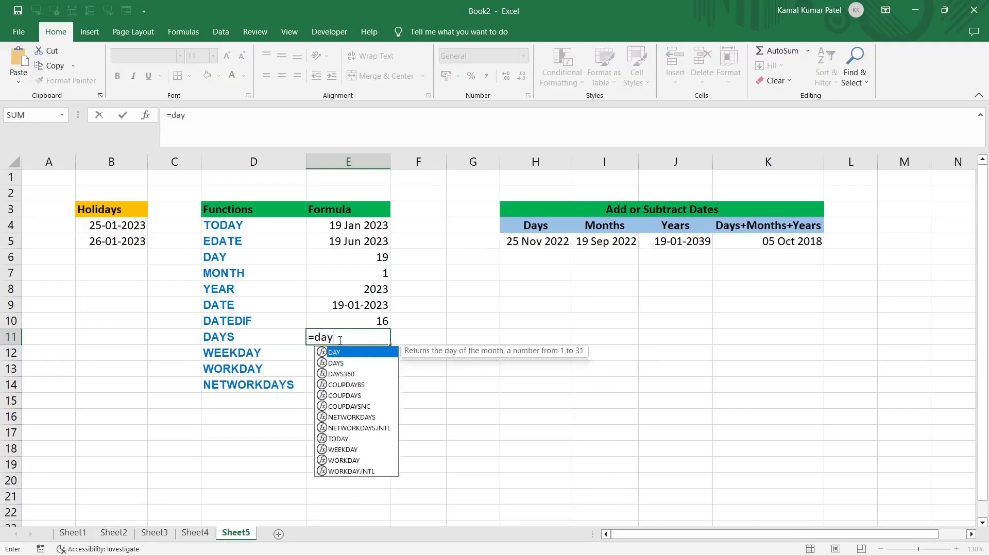
{"action": "type", "text": "s"}
{"action": "key", "text": "Tab"}
{"action": "left_click", "coordinate": [352, 242]}
{"action": "type", "text": ","}
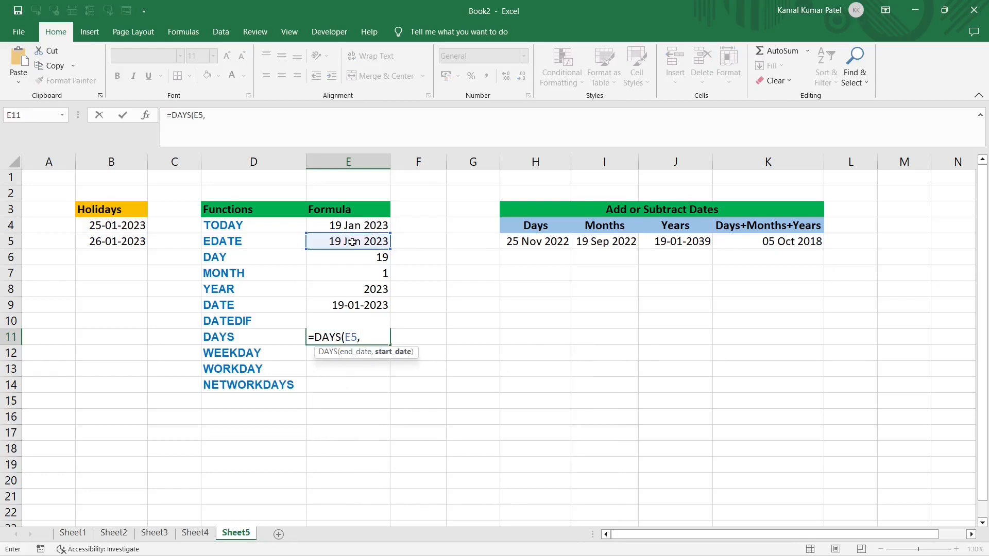
{"action": "left_click", "coordinate": [351, 225]}
{"action": "key", "text": "Return"}
{"action": "left_click", "coordinate": [340, 338]}
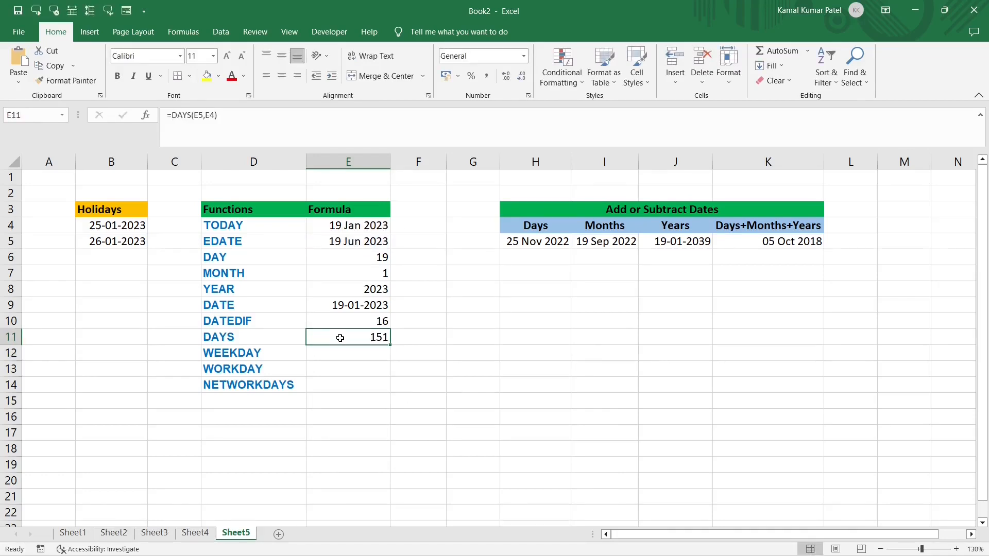
Try the plain date subtraction =E5-E4 in cell F5 and undo the entry
{"action": "left_click", "coordinate": [367, 230]}
{"action": "left_click", "coordinate": [416, 245]}
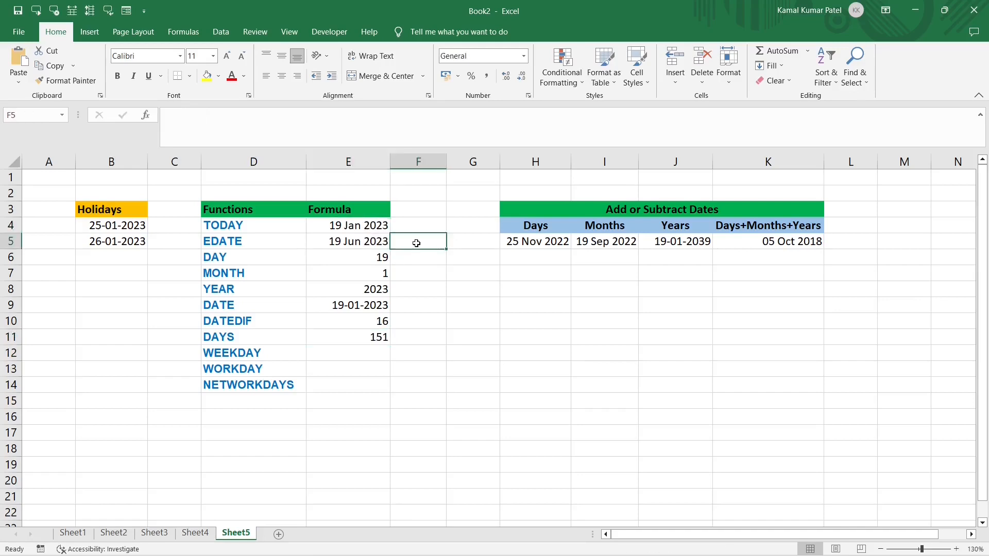
{"action": "type", "text": "="}
{"action": "left_click", "coordinate": [369, 241]}
{"action": "type", "text": "-"}
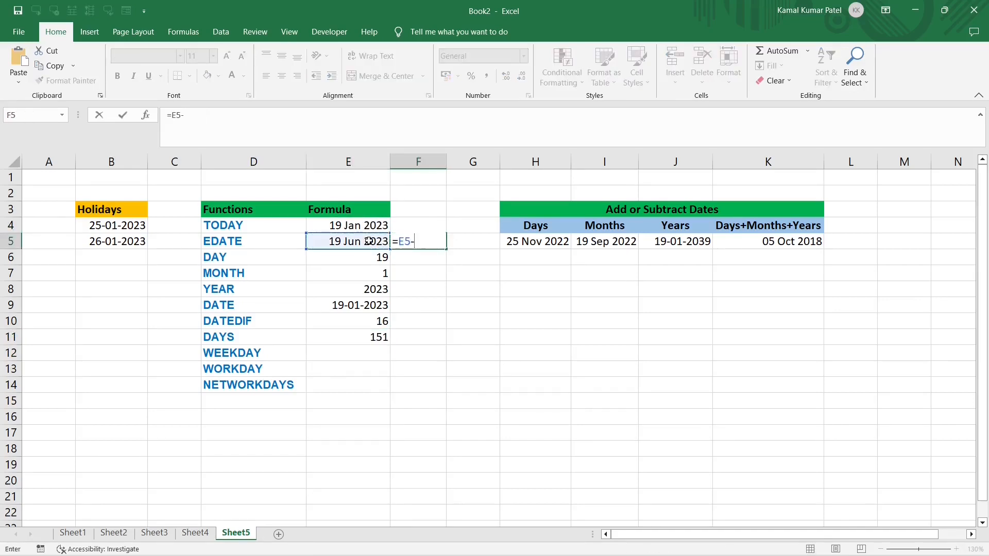
{"action": "left_click", "coordinate": [369, 226]}
{"action": "key", "text": "Return"}
{"action": "key", "text": "ctrl+z"}
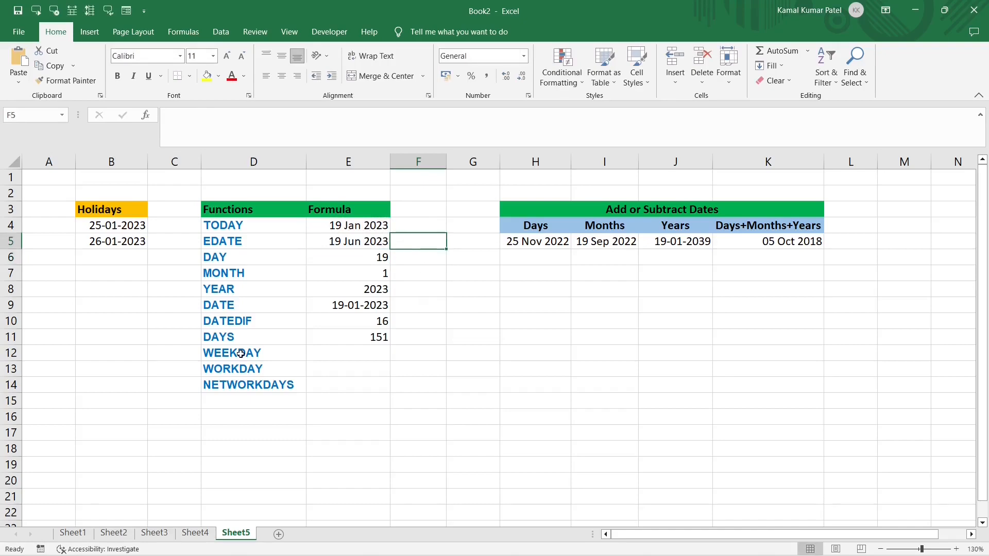
Enter =WEEKDAY(E4) in cell E12 beside the WEEKDAY label to get the weekday number of today's date
{"action": "left_click", "coordinate": [241, 354]}
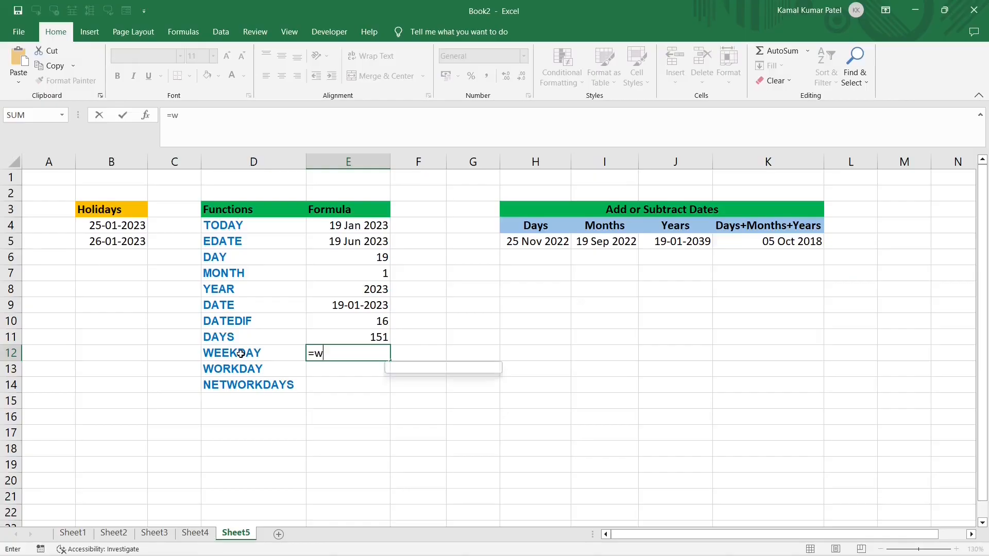
{"action": "type", "text": "eekday("}
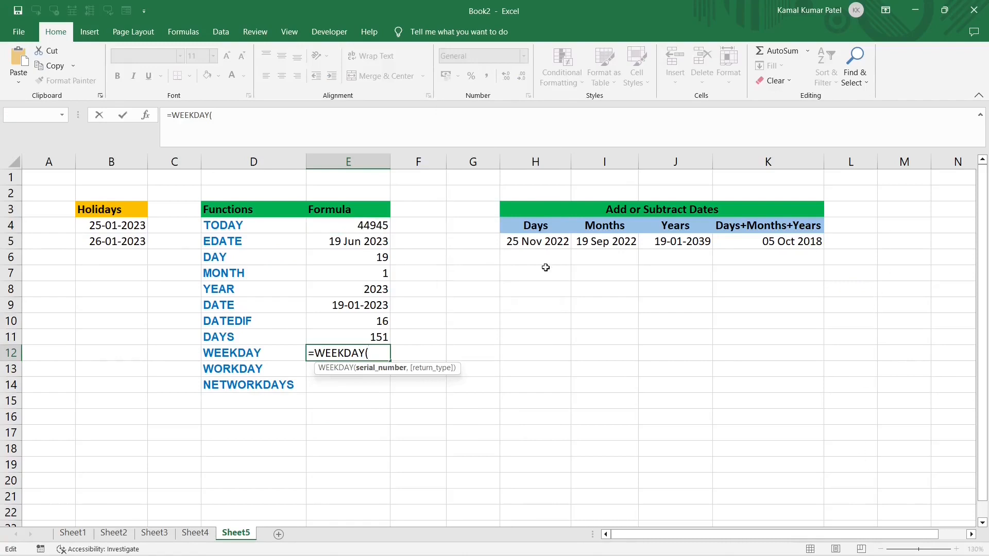
{"action": "left_click", "coordinate": [340, 225]}
{"action": "type", "text": ")"}
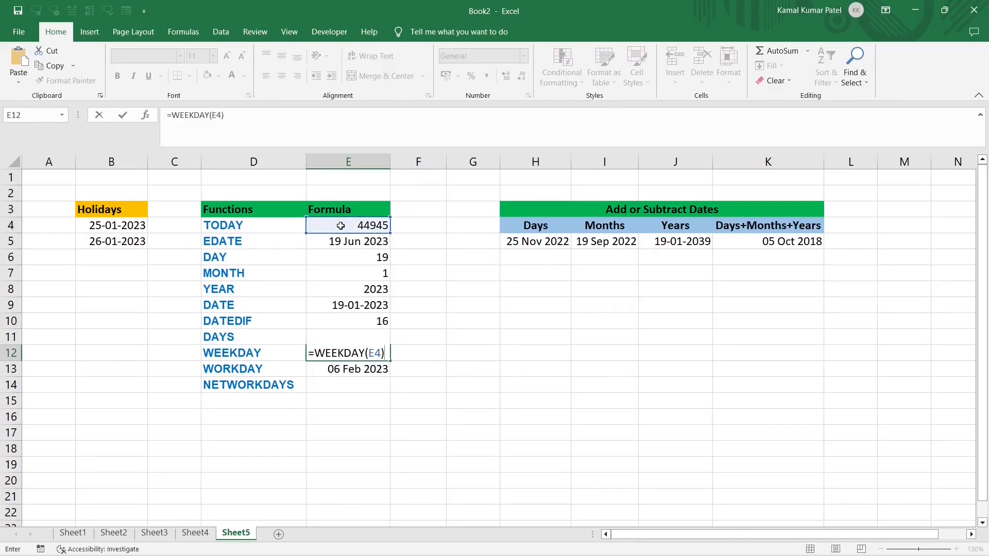
{"action": "key", "text": "Return"}
{"action": "left_click", "coordinate": [344, 352]}
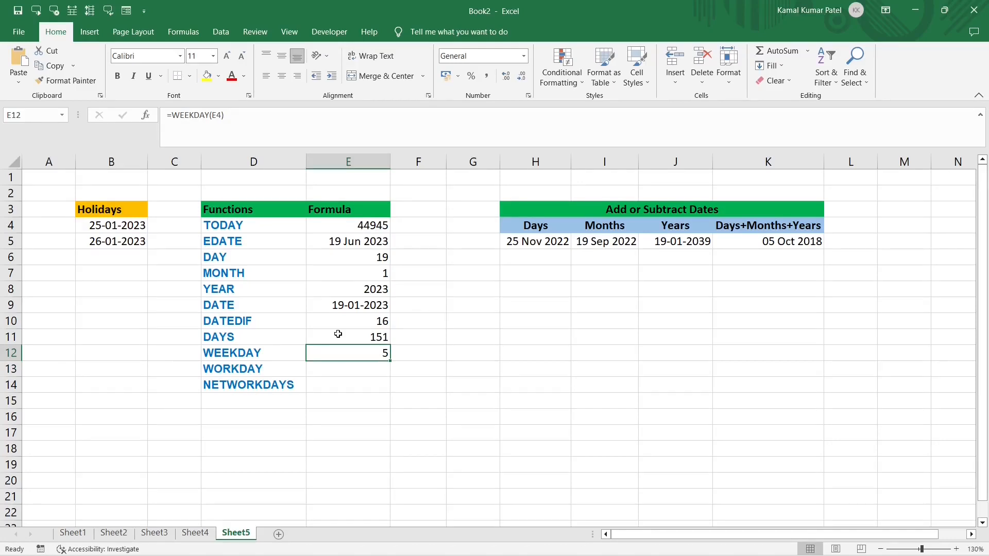
Enter =WORKDAY(E4,10,B4:B5) in cell E13 to find the date 10 working days after today, excluding the listed holidays
{"action": "left_click", "coordinate": [276, 371]}
{"action": "left_click", "coordinate": [336, 369]}
{"action": "type", "text": "=WORKDAY("}
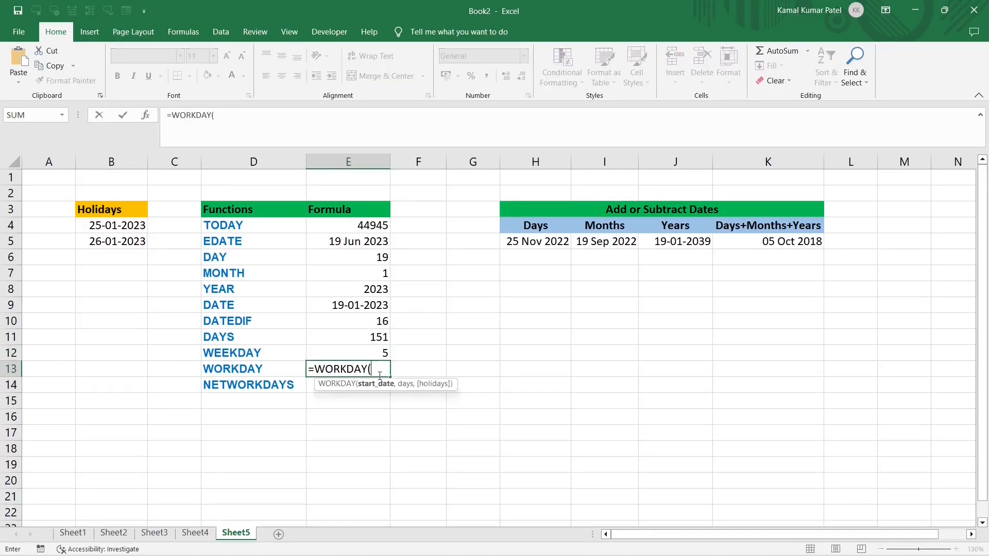
{"action": "left_click", "coordinate": [367, 225]}
{"action": "type", "text": ","}
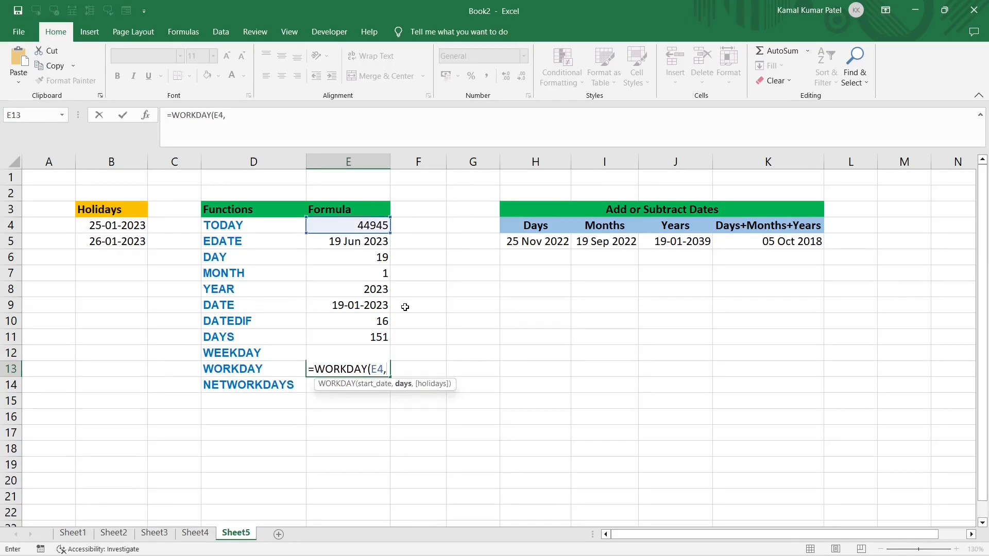
{"action": "type", "text": "10,"}
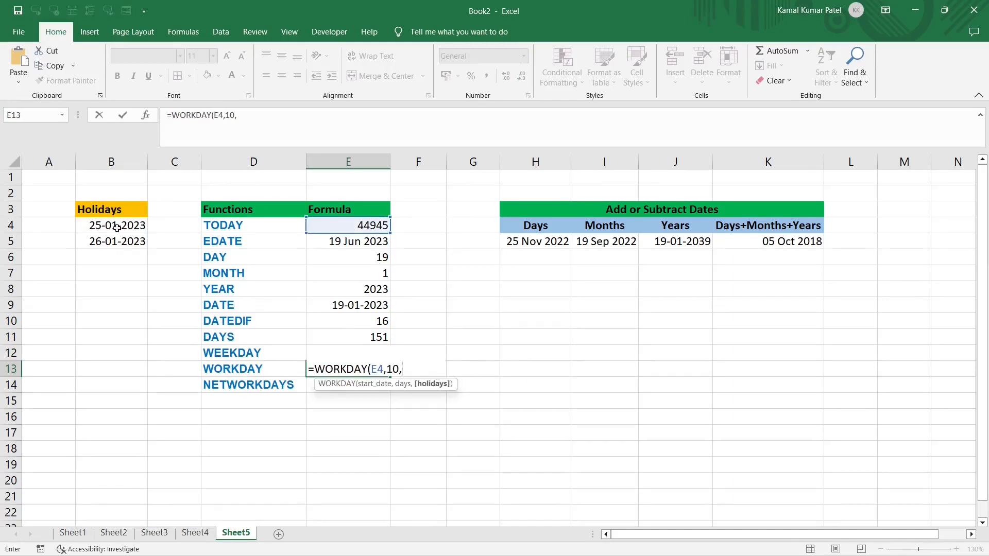
{"action": "left_click_drag", "start_coordinate": [118, 227], "coordinate": [96, 236]}
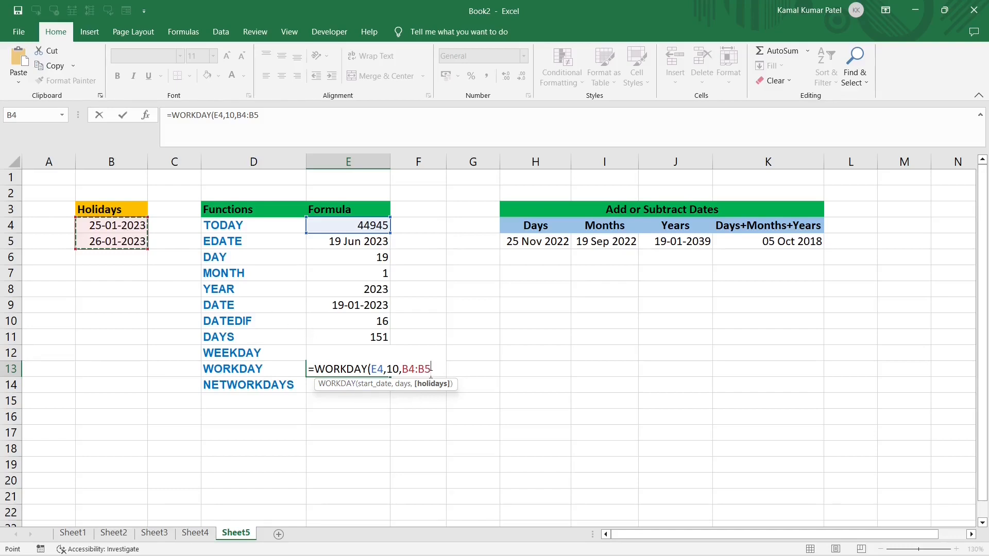
{"action": "type", "text": ")"}
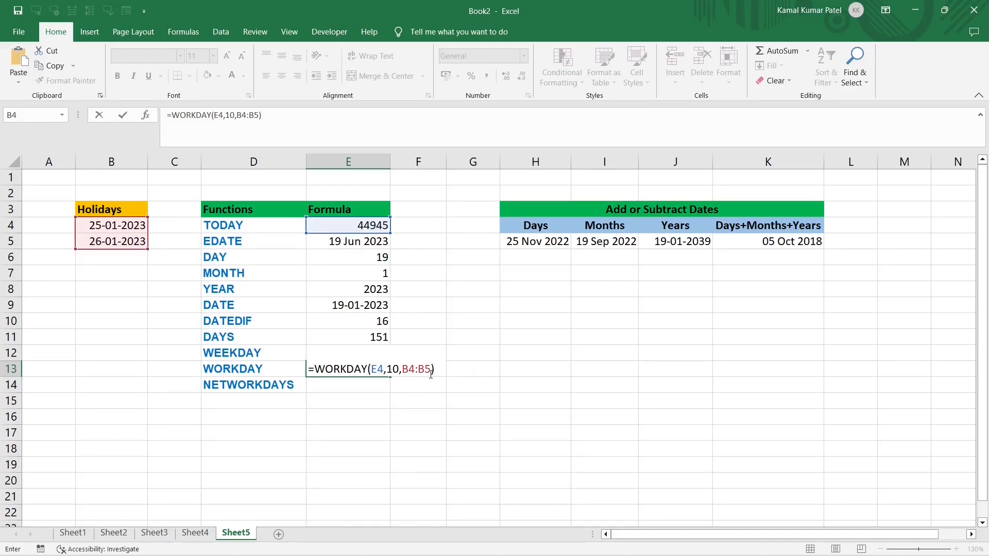
{"action": "key", "text": "Return"}
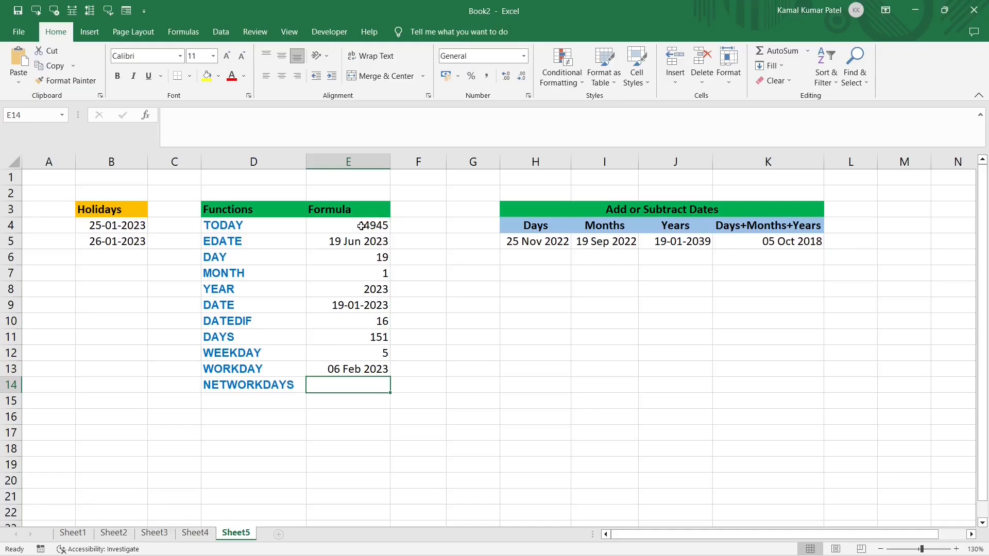
Format today's date in cell E4 as Long Date
{"action": "left_click", "coordinate": [362, 225]}
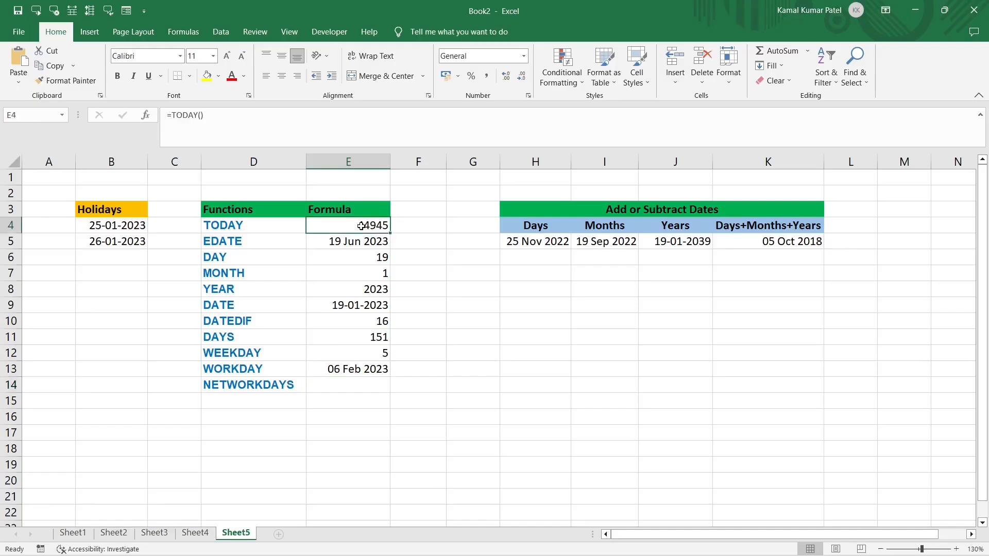
{"action": "left_click", "coordinate": [524, 56]}
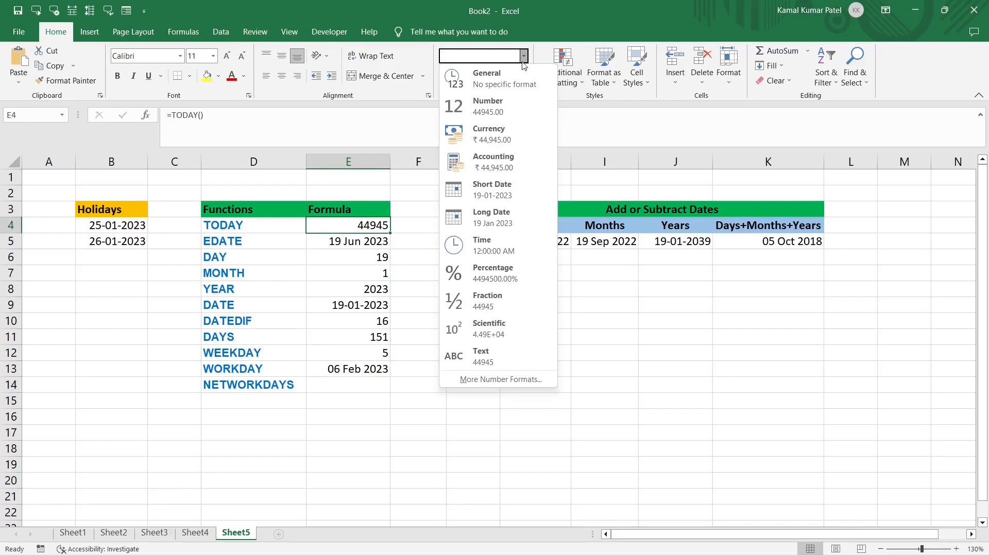
{"action": "left_click", "coordinate": [496, 217]}
Enter =NETWORKDAYS(E4,"31-1-2023",B4:B5) in cell E14 to count working days from today, excluding the listed holidays
{"action": "left_click", "coordinate": [339, 386]}
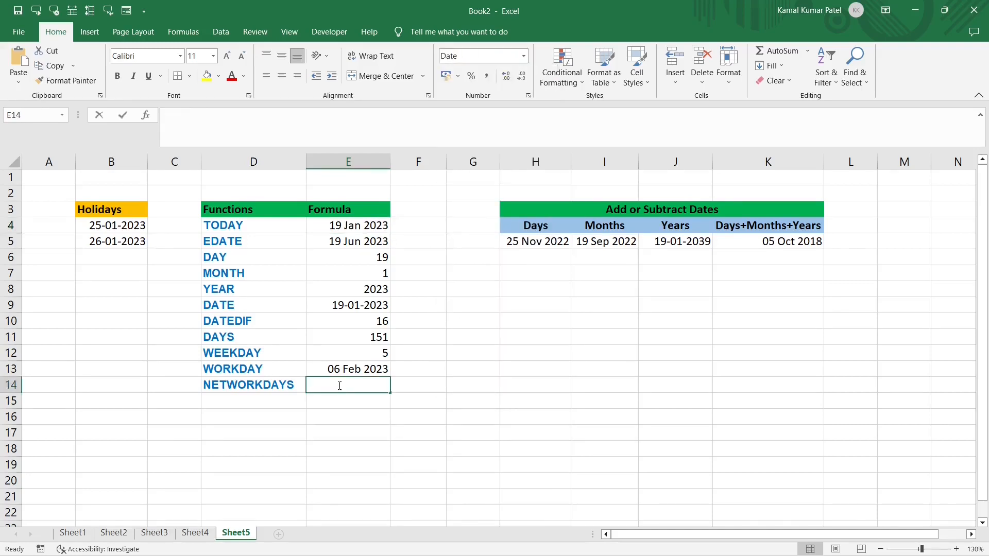
{"action": "type", "text": "=NETWORKDAYS("}
{"action": "left_click", "coordinate": [342, 227]}
{"action": "type", "text": ","}
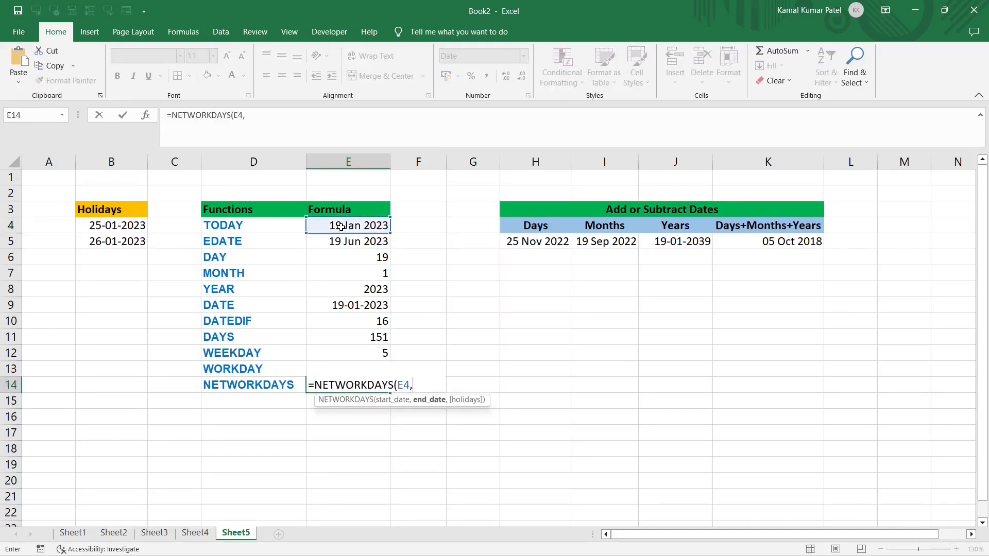
{"action": "type", "text": "31-01-2023"}
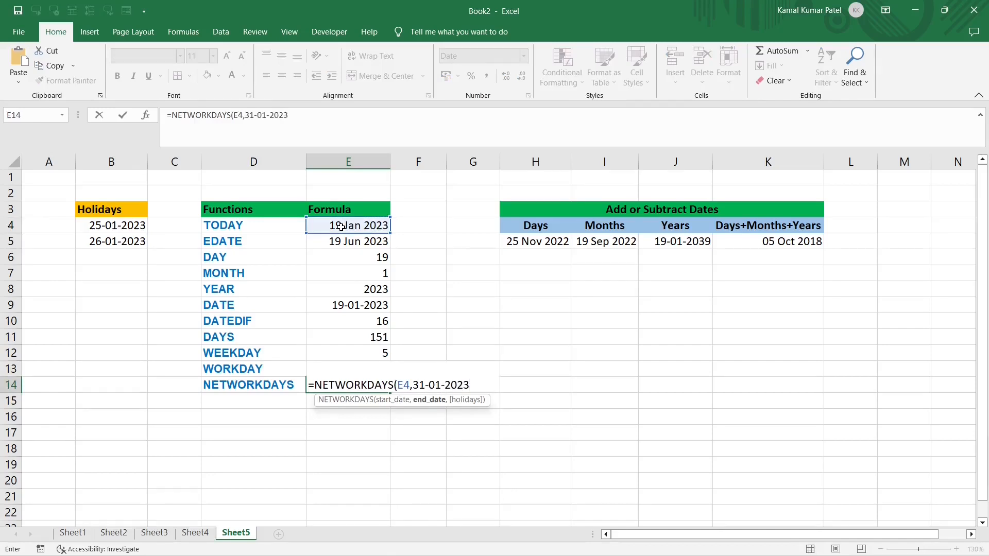
{"action": "type", "text": ","}
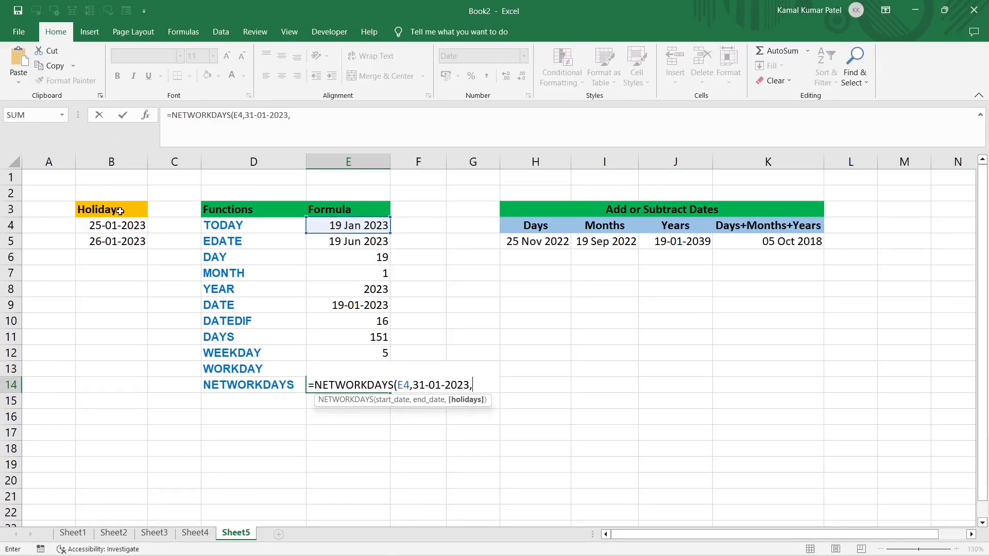
{"action": "left_click_drag", "start_coordinate": [106, 225], "coordinate": [101, 243]}
{"action": "type", "text": "\""}
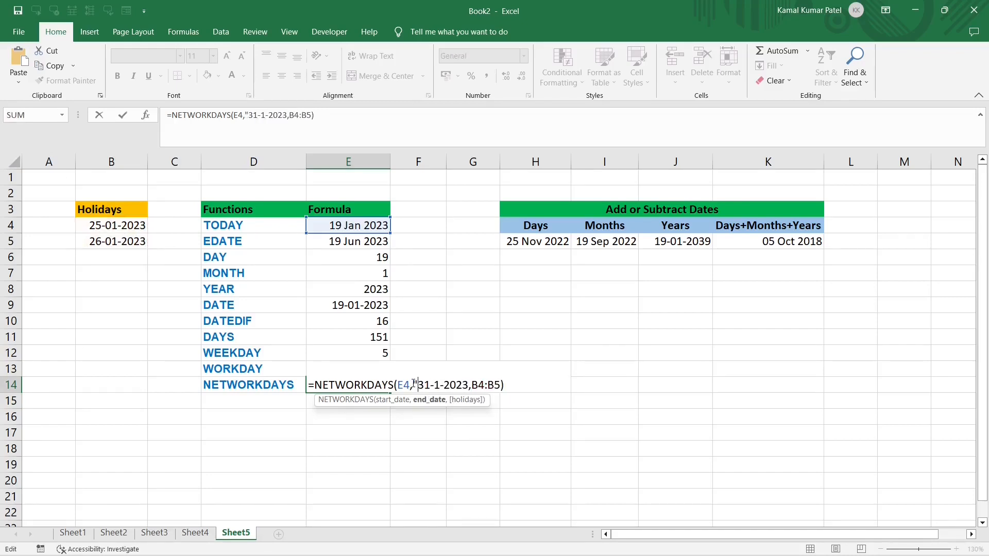
{"action": "left_click", "coordinate": [470, 384]}
{"action": "type", "text": "\""}
{"action": "key", "text": "Return"}
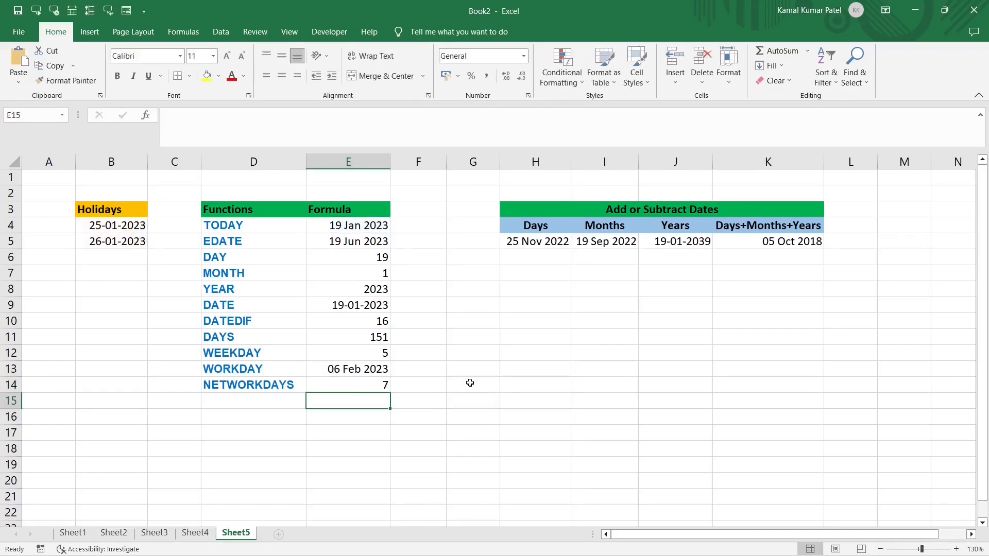
{"action": "left_click", "coordinate": [359, 388]}
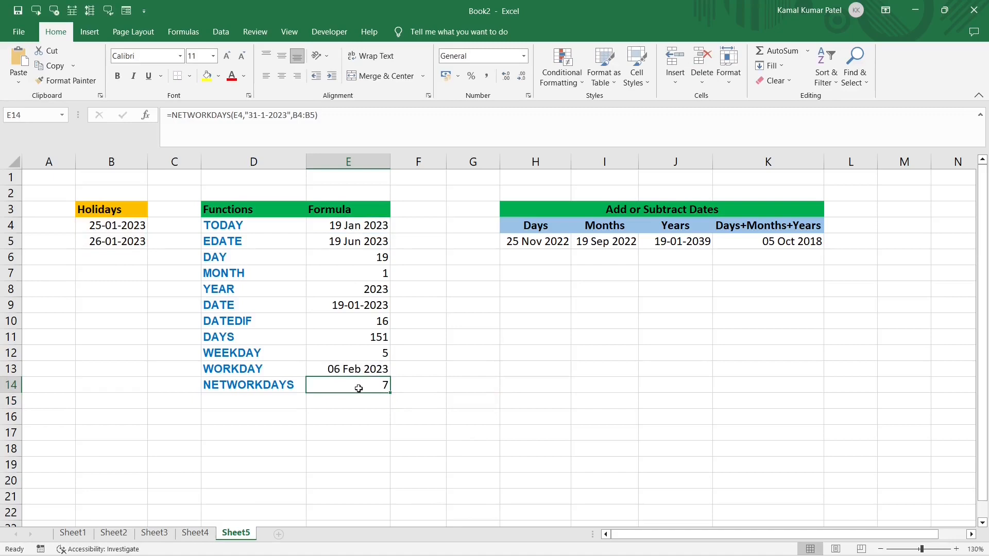
{"action": "left_click", "coordinate": [350, 225]}
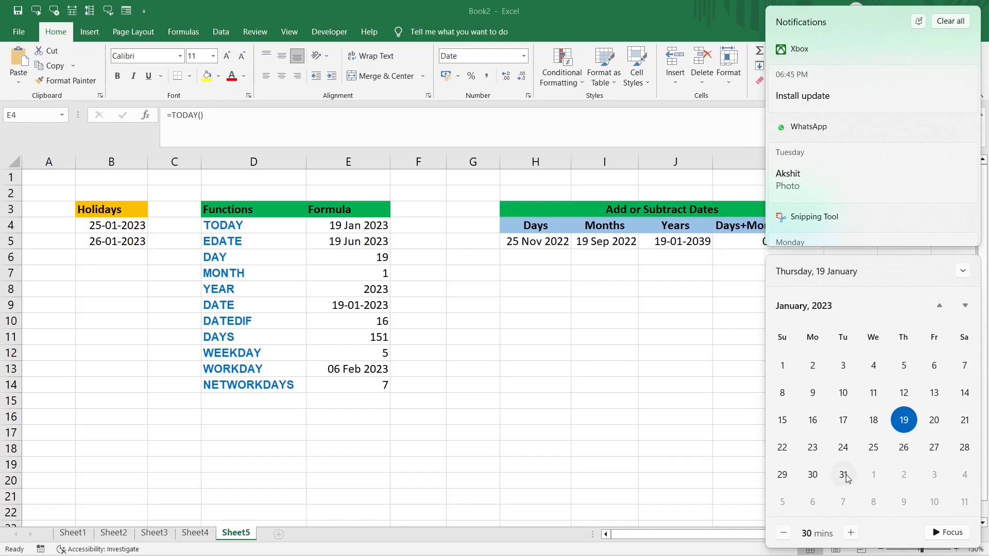
{"action": "left_click", "coordinate": [359, 401]}
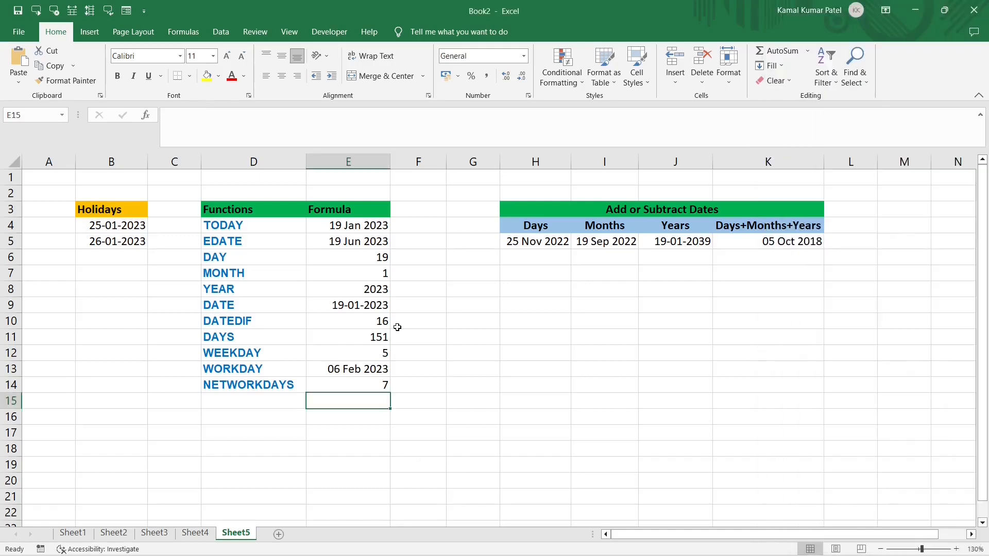
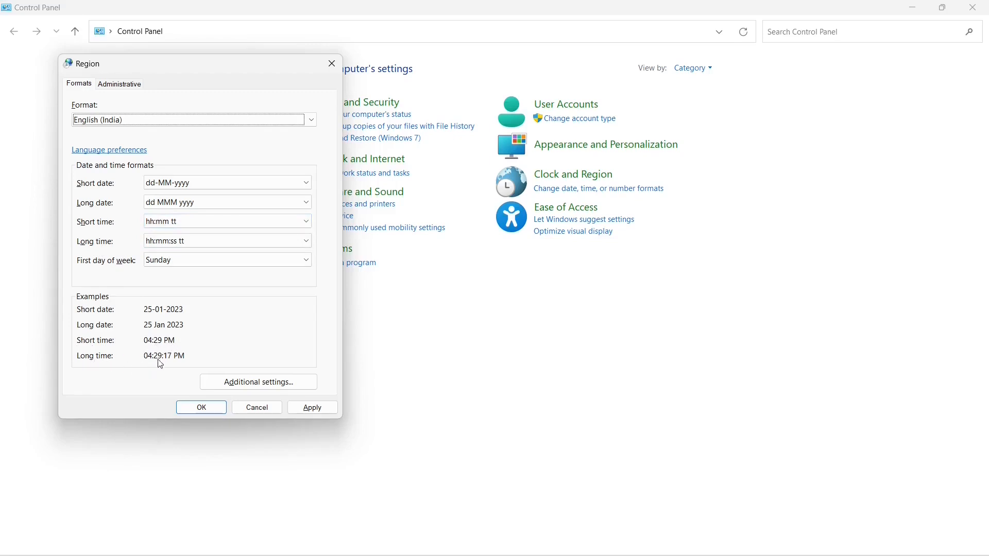
Examine the short time format choices in the Windows region's additional time settings
{"action": "left_click", "coordinate": [286, 382]}
{"action": "left_click", "coordinate": [160, 132]}
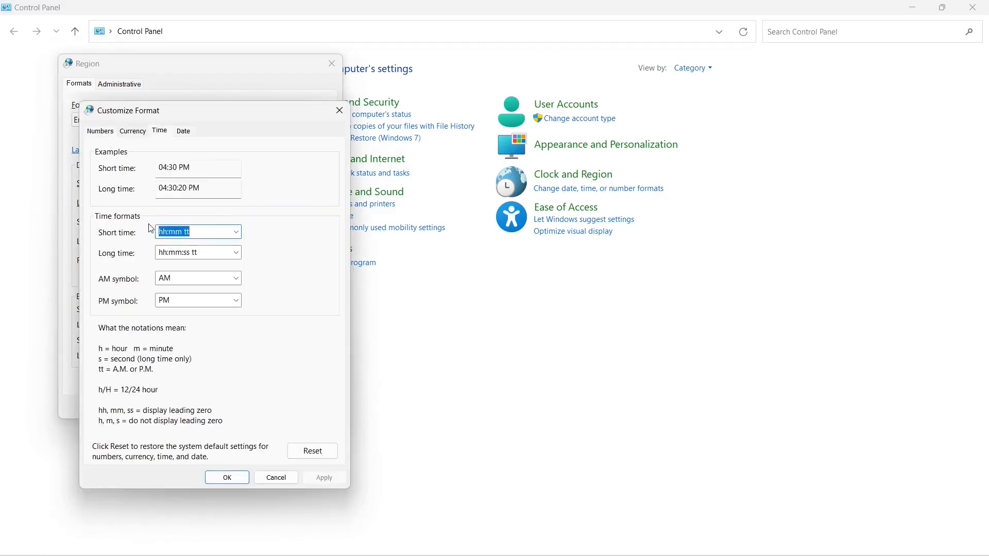
{"action": "left_click", "coordinate": [236, 232]}
{"action": "left_click", "coordinate": [236, 235]}
{"action": "key", "text": "Escape"}
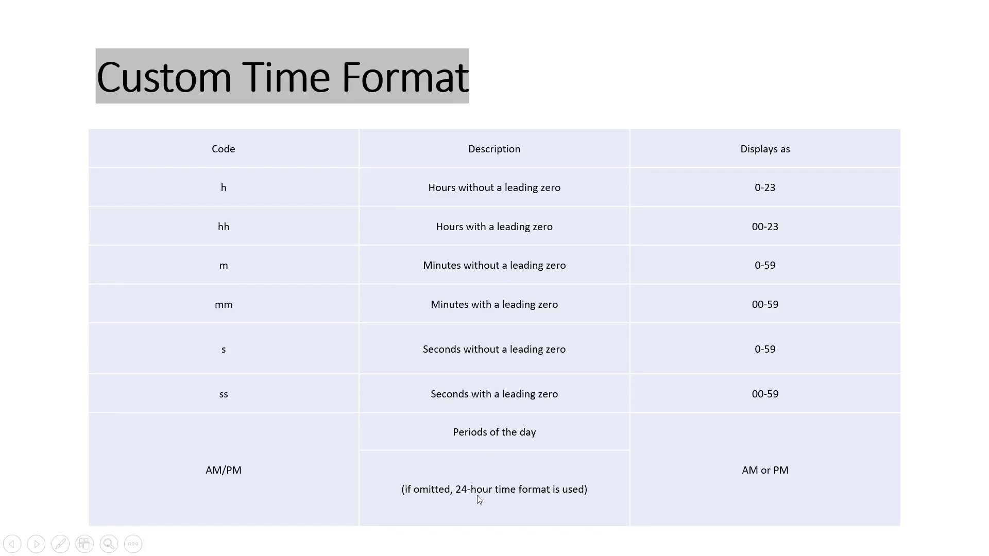
{"action": "key", "text": "Right"}
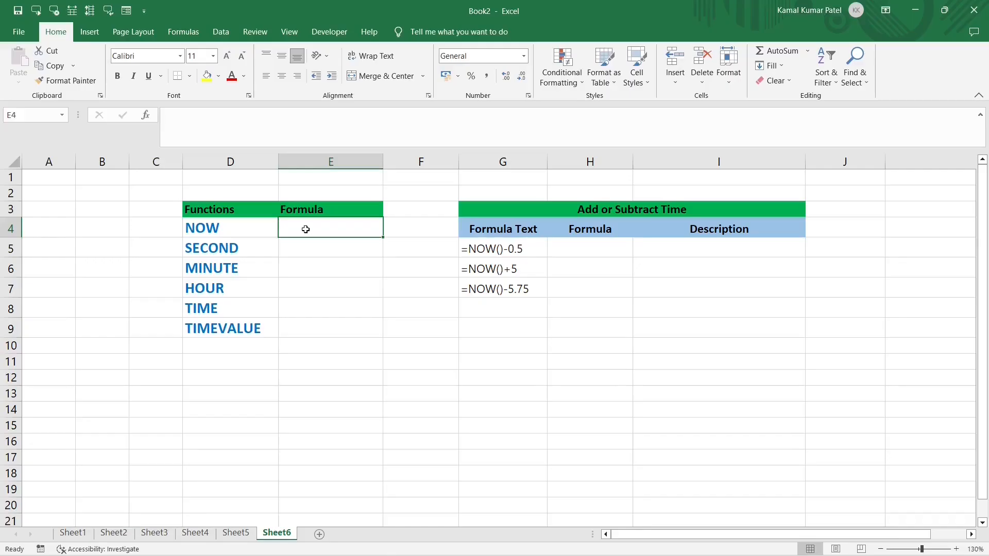
Enter =NOW() in cell E4 of Sheet6 beside the NOW label to get the current date and time
{"action": "type", "text": "="}
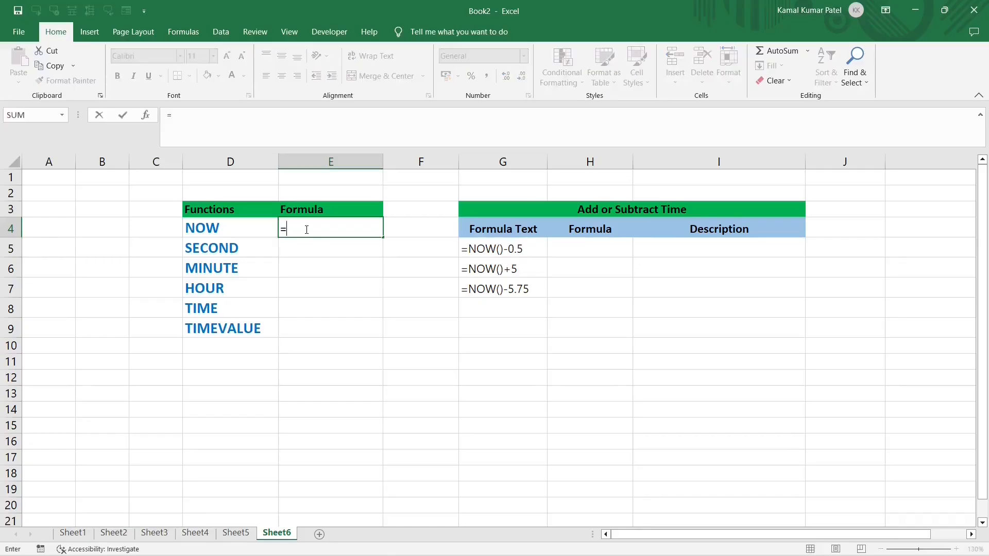
{"action": "type", "text": "NOW"}
{"action": "double_click", "coordinate": [304, 246]}
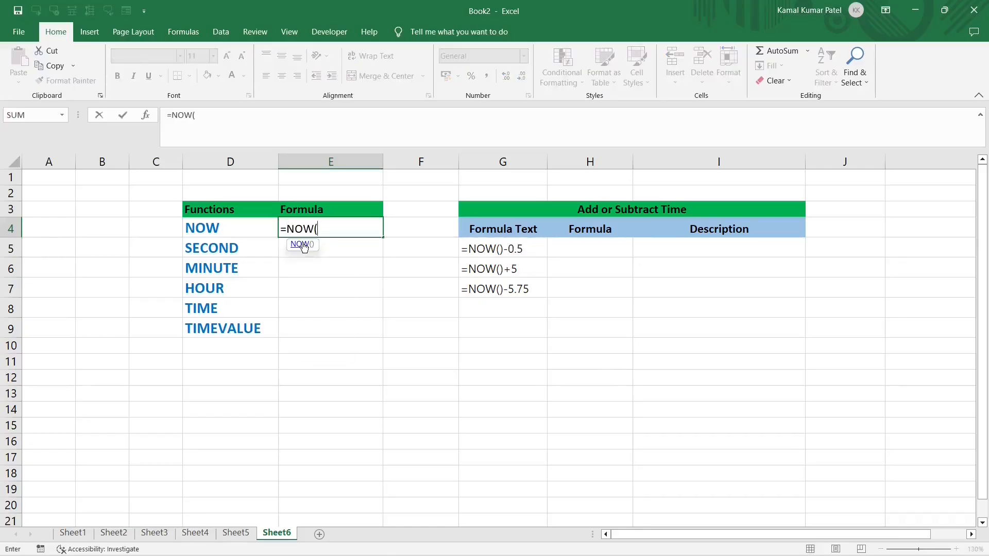
{"action": "key", "text": "Return"}
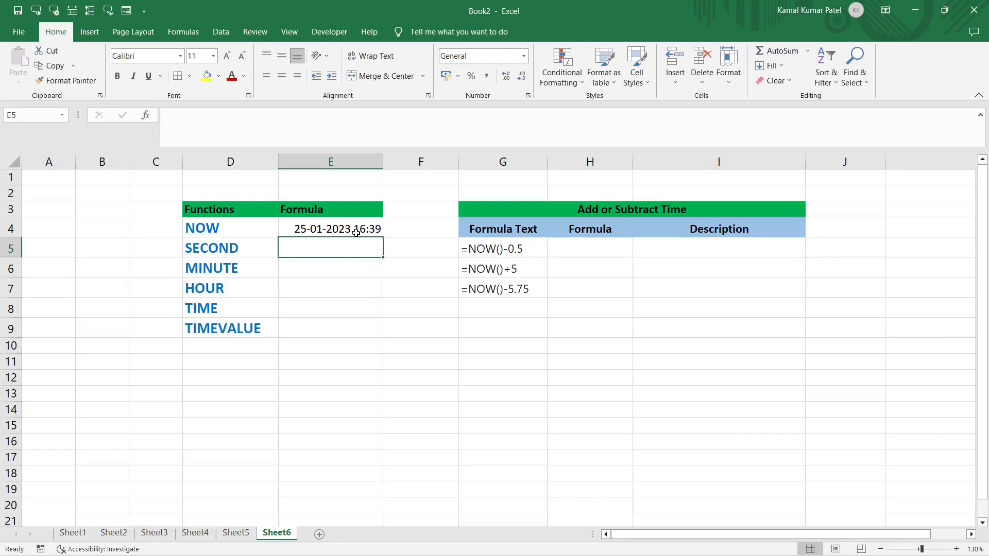
Format the NOW result in cell E4 with the Time category's 01:30 PM type
{"action": "left_click", "coordinate": [376, 230]}
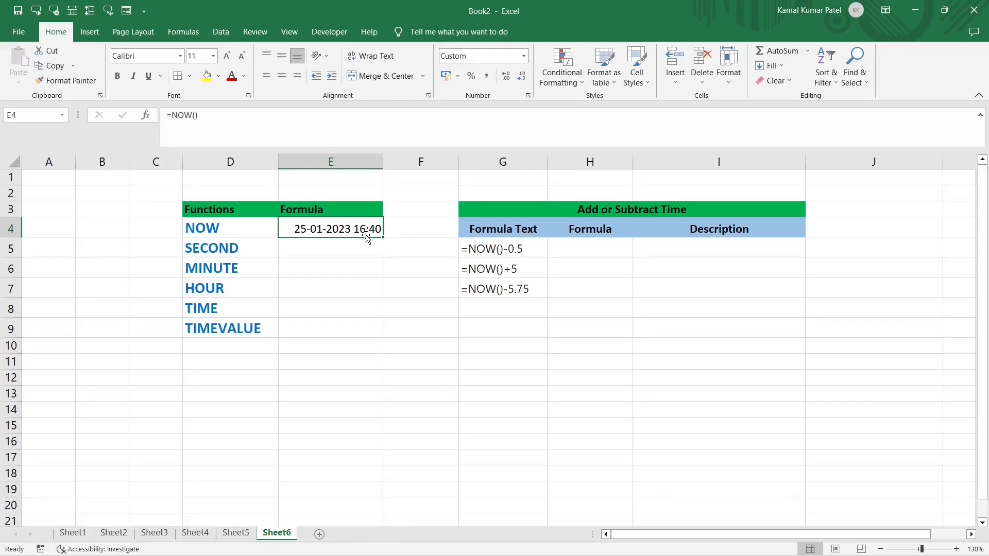
{"action": "key", "text": "ctrl+1"}
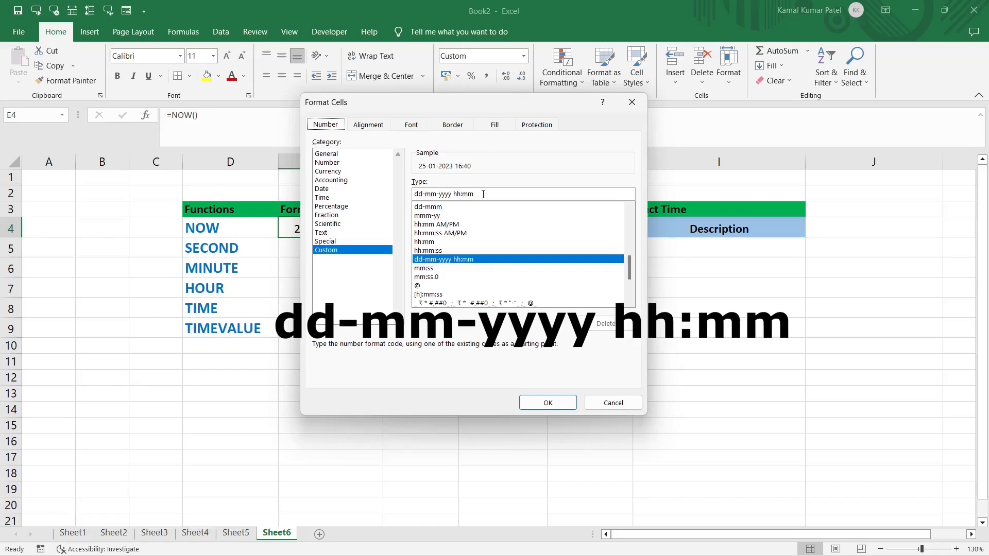
{"action": "left_click", "coordinate": [323, 198]}
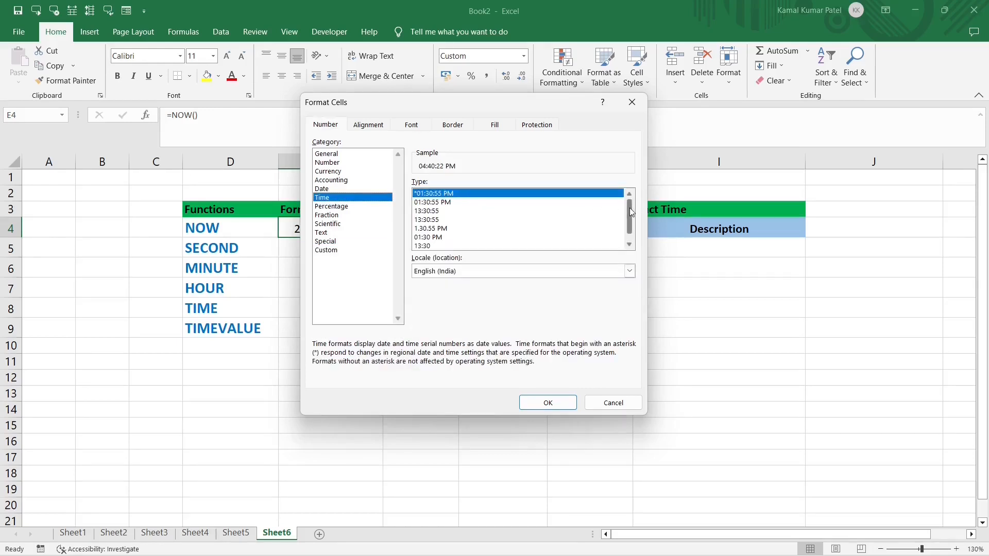
{"action": "mouse_move", "coordinate": [630, 208]}
{"action": "left_mouse_down"}
{"action": "mouse_move", "coordinate": [629, 240]}
{"action": "mouse_move", "coordinate": [632, 203]}
{"action": "left_mouse_up"}
{"action": "left_click", "coordinate": [429, 238]}
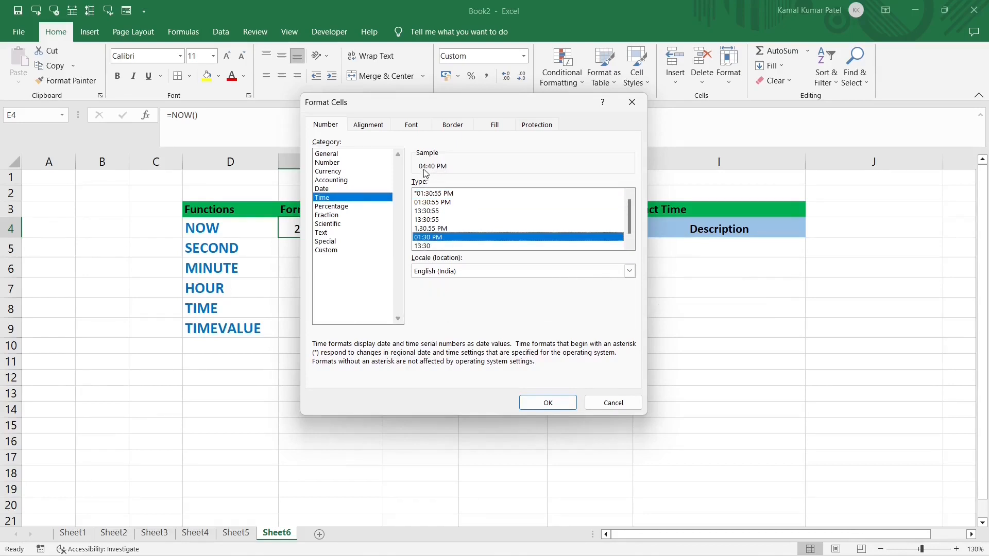
{"action": "left_click", "coordinate": [547, 402]}
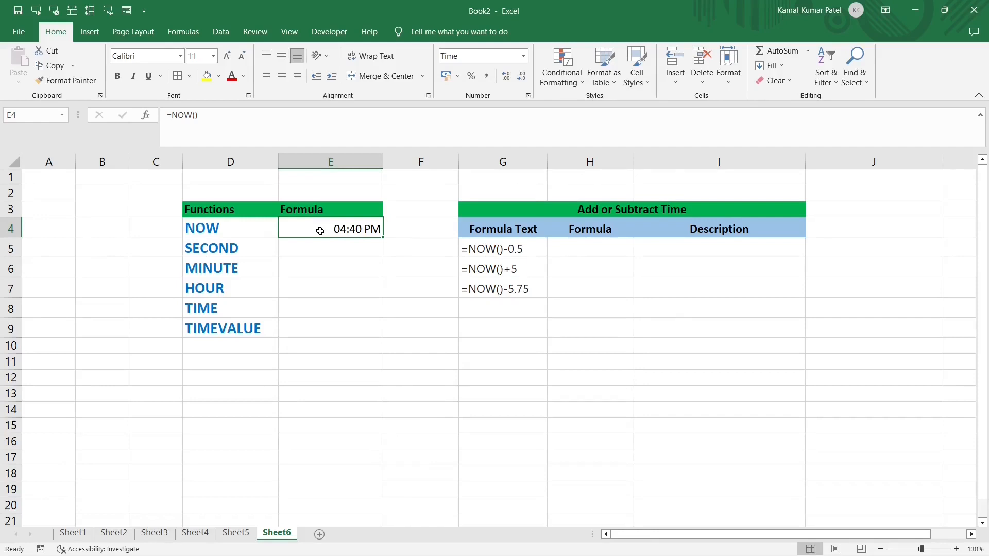
Apply the custom format dd-mmmm-yyyy hh:mm to cell E4 and widen column E to fit the longer date and time
{"action": "key", "text": "ctrl+1"}
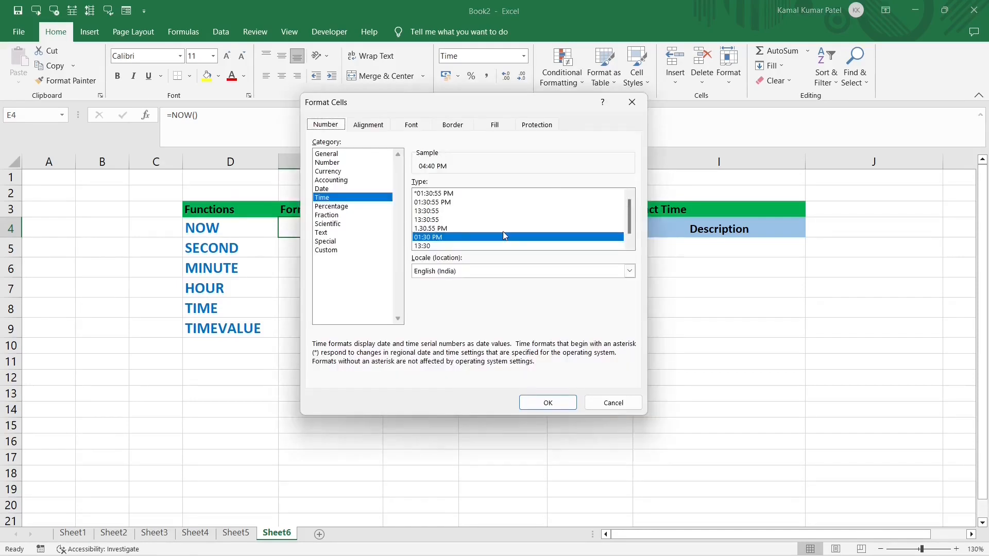
{"action": "left_click", "coordinate": [323, 251]}
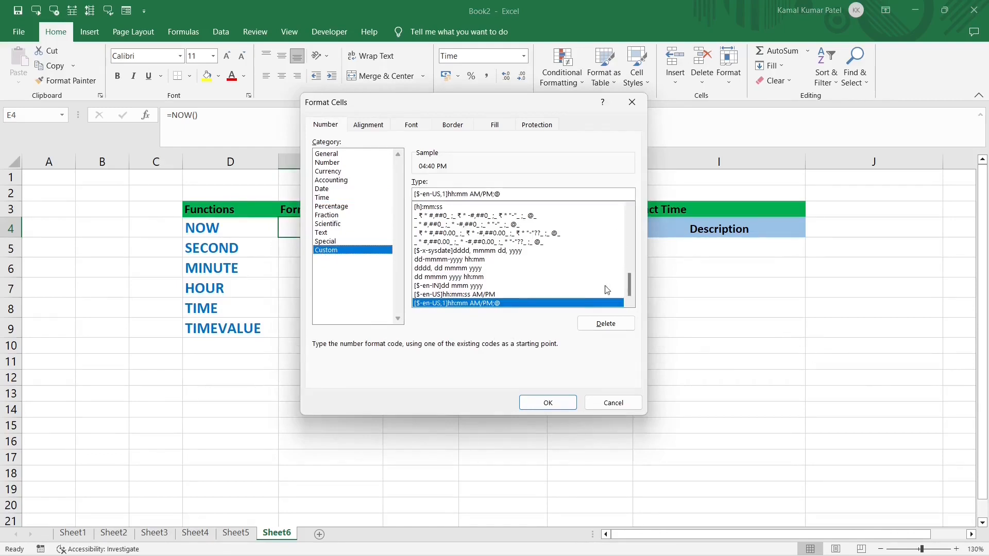
{"action": "left_click", "coordinate": [474, 261]}
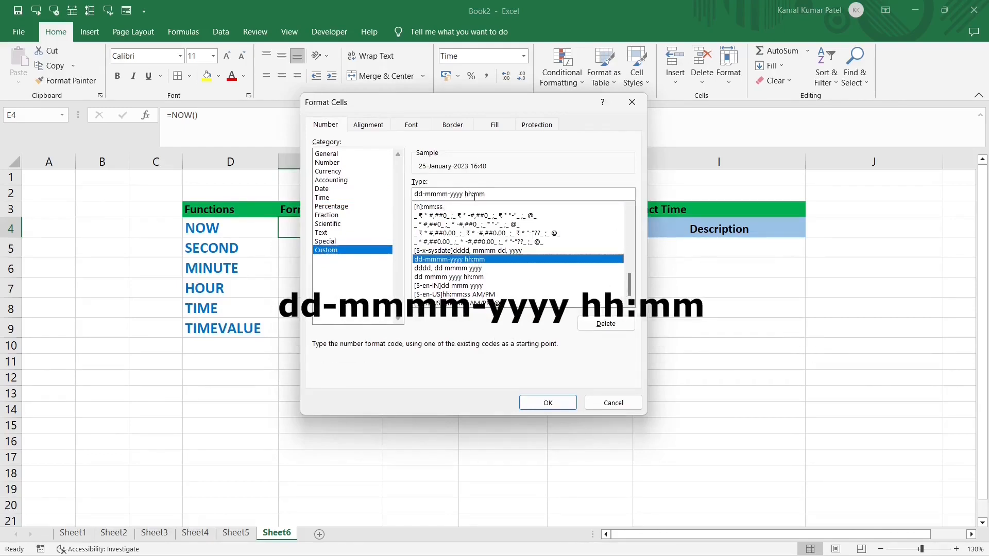
{"action": "left_click", "coordinate": [555, 403]}
{"action": "left_click_drag", "start_coordinate": [382, 162], "coordinate": [436, 163]}
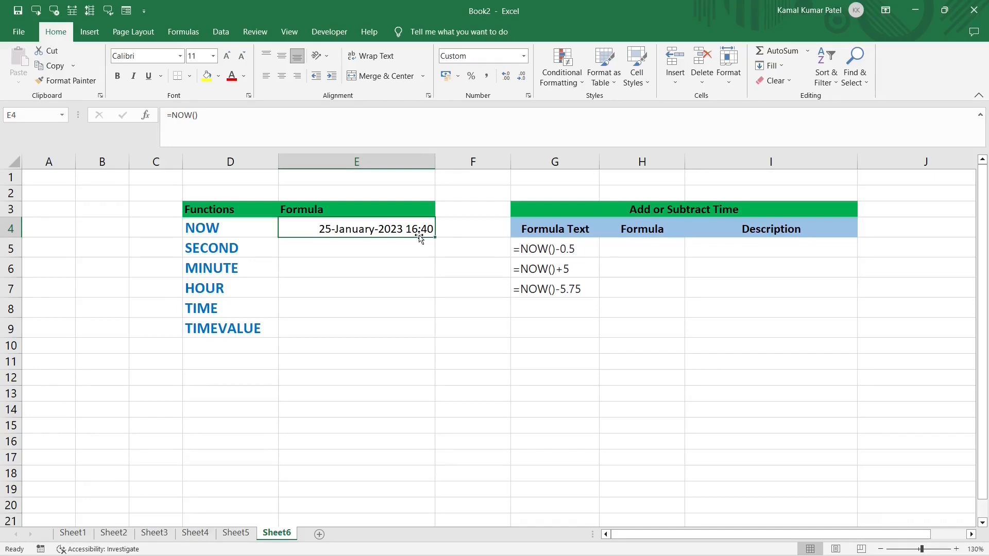
Change E4's custom format to dd-mmmm-yyyy hh:mm:ss AM/PM and re-enter its NOW formula to refresh the time
{"action": "key", "text": "ctrl+1"}
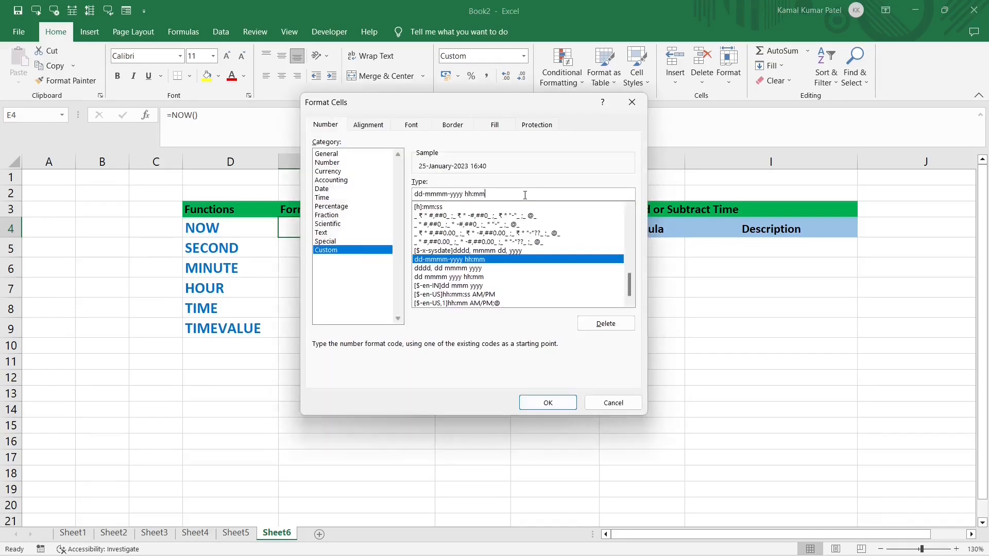
{"action": "left_click", "coordinate": [524, 196]}
{"action": "type", "text": ":ss"}
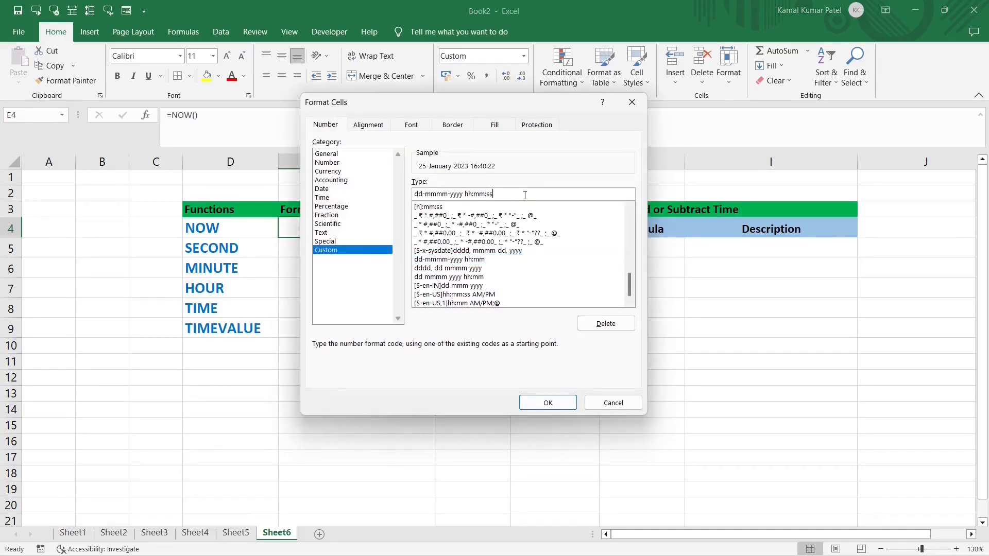
{"action": "type", "text": " AM/PM"}
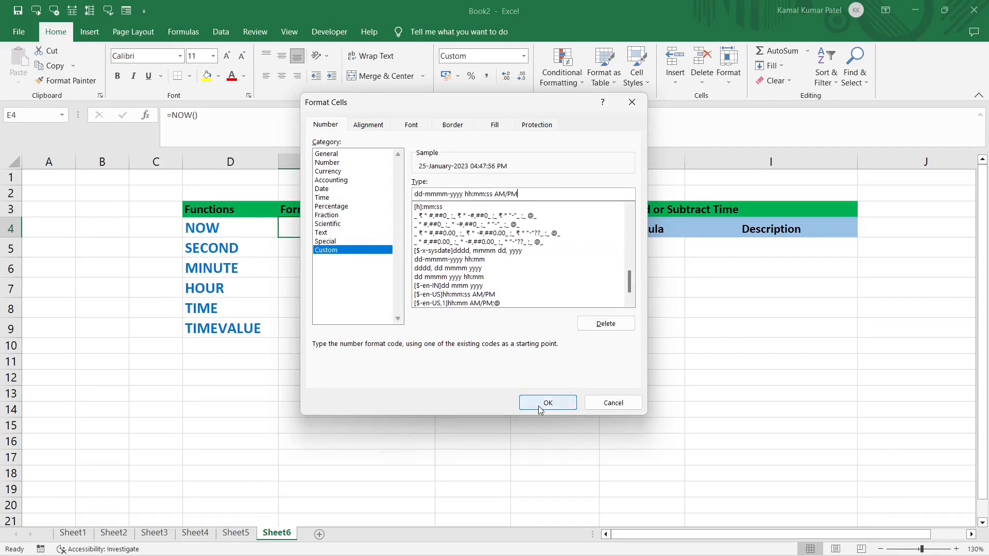
{"action": "left_click", "coordinate": [548, 402]}
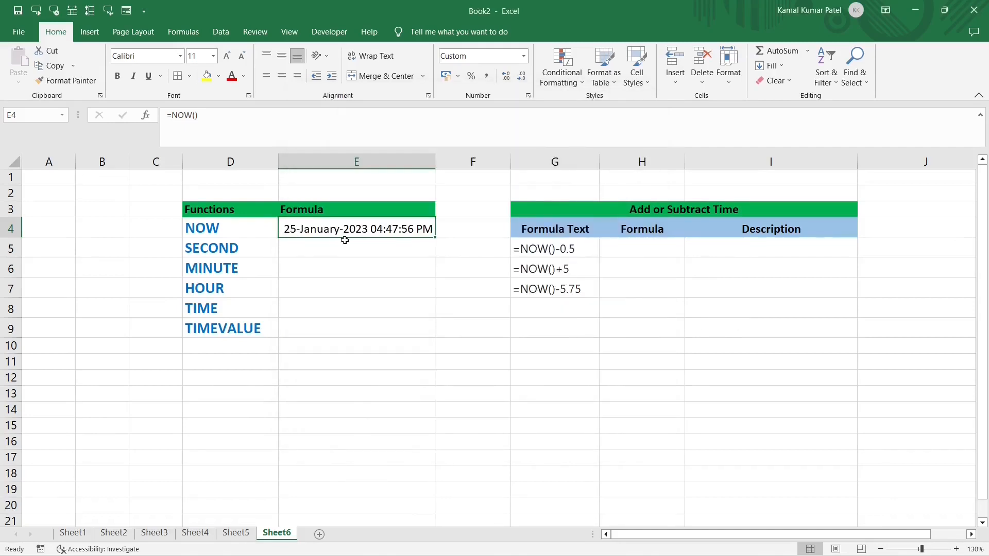
{"action": "double_click", "coordinate": [418, 230]}
{"action": "key", "text": "Return"}
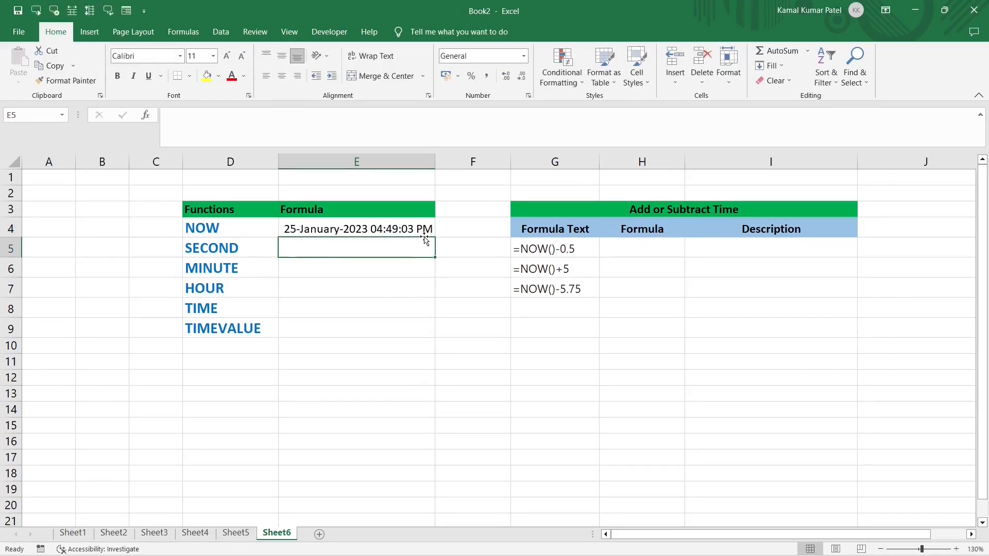
{"action": "mouse_move", "coordinate": [986, 554]}
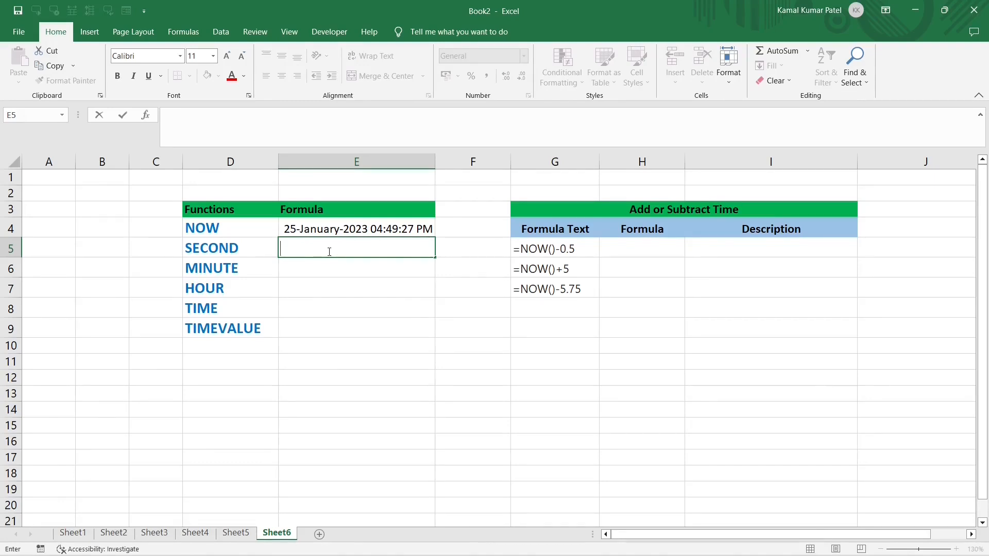
{"action": "type", "text": "=sec"}
{"action": "double_click", "coordinate": [324, 289]}
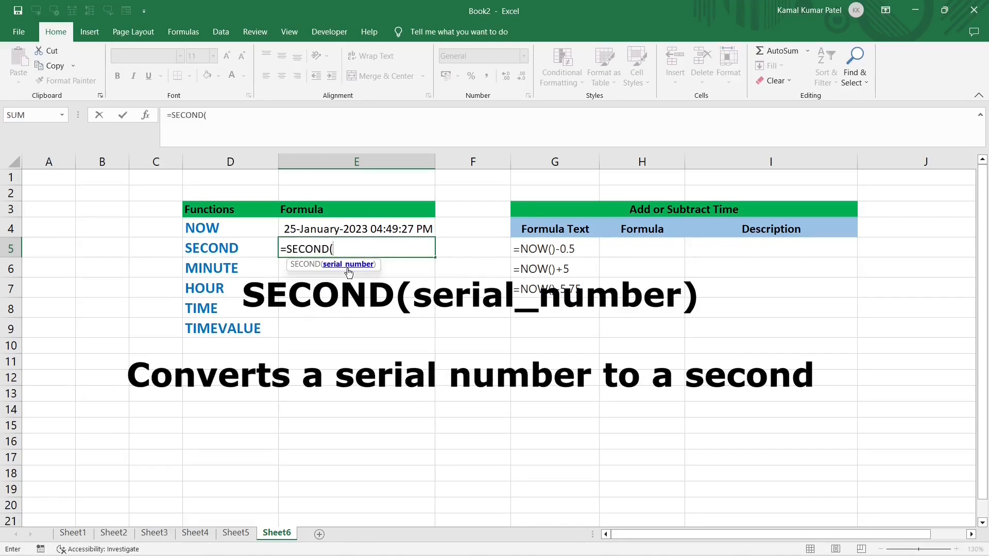
{"action": "key", "text": "Escape"}
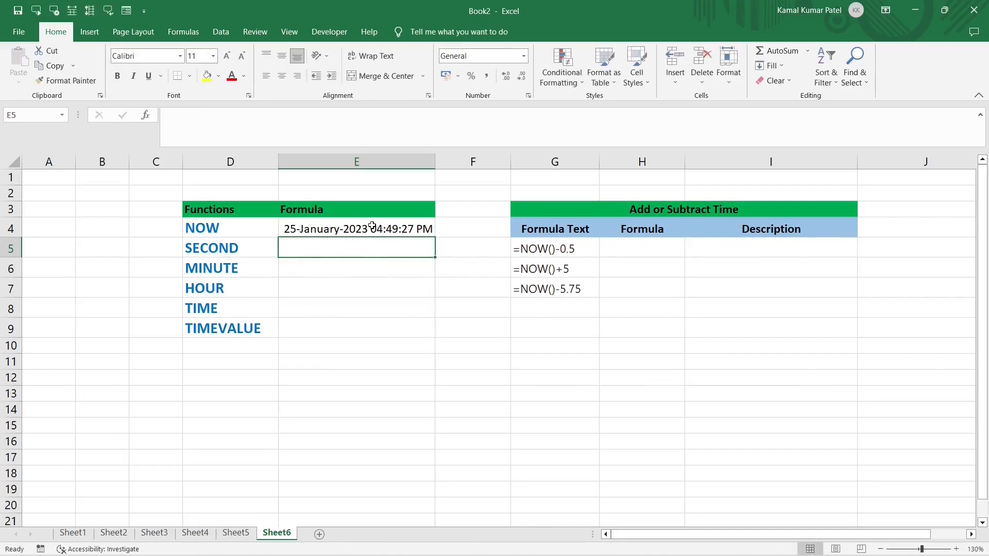
Format cell E4 as General to show the current date and time as a serial number
{"action": "left_click", "coordinate": [372, 226]}
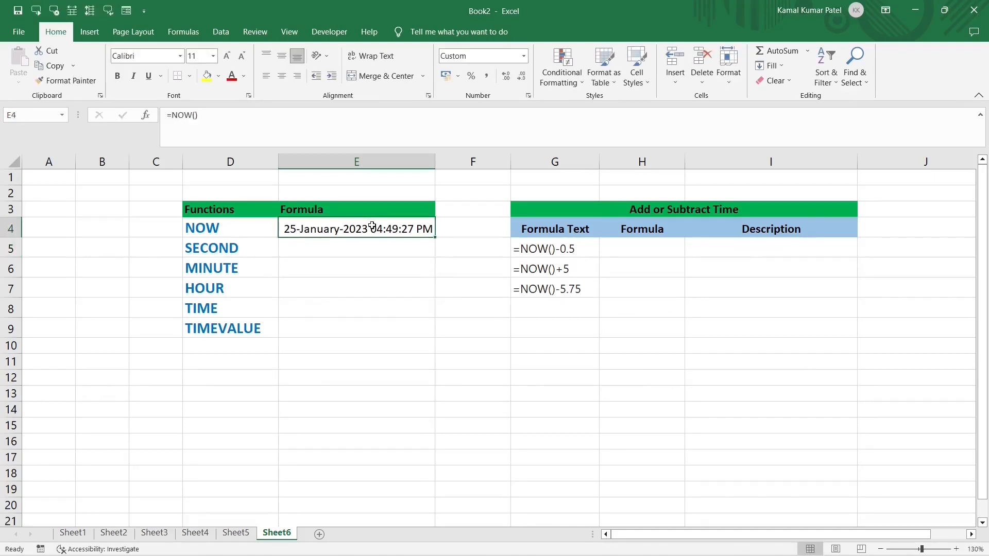
{"action": "left_click", "coordinate": [524, 59]}
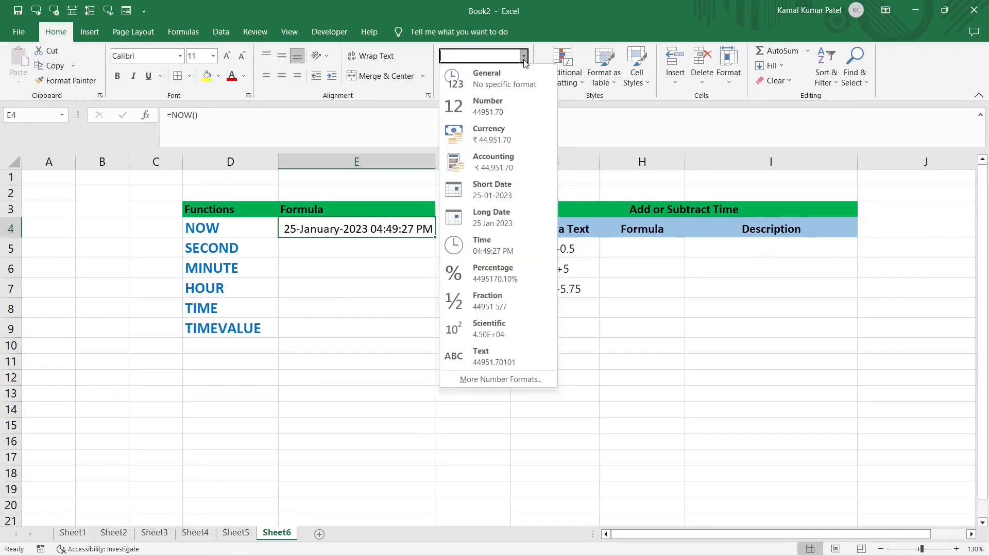
{"action": "left_click", "coordinate": [495, 82]}
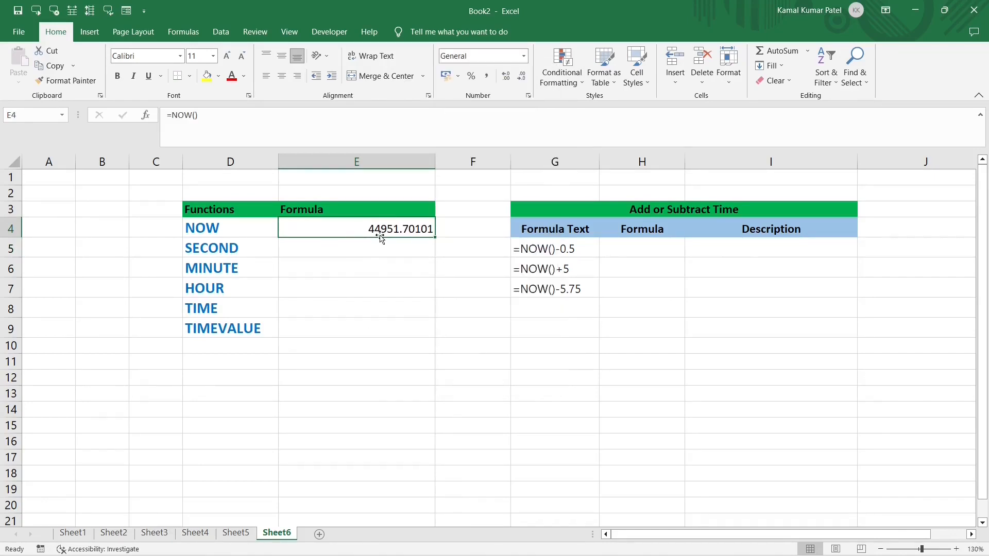
Enter =SECOND(E4) in cell E5 beside the SECOND label to extract the seconds from the current time
{"action": "left_click", "coordinate": [342, 249]}
{"action": "type", "text": "=SECOND("}
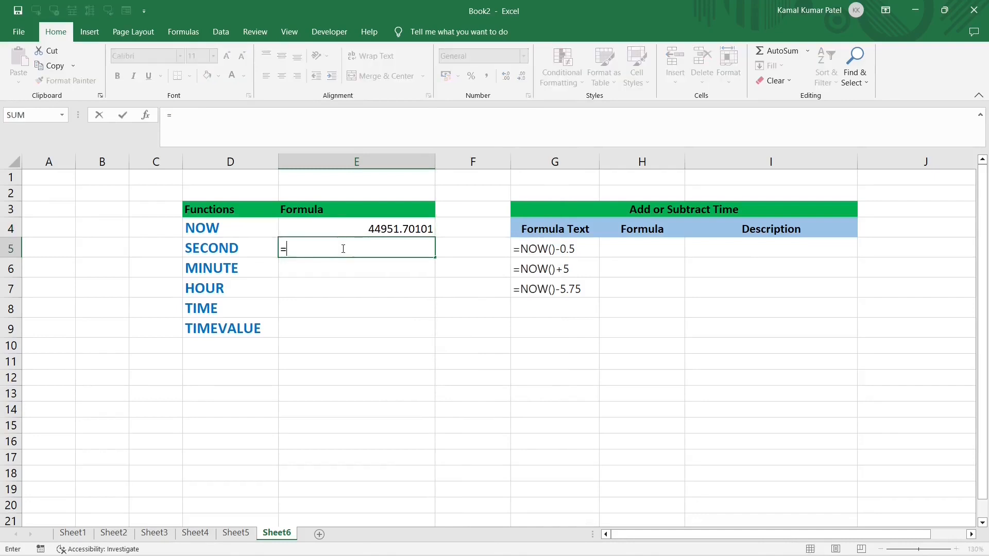
{"action": "left_click", "coordinate": [393, 229]}
{"action": "type", "text": ")"}
{"action": "key", "text": "Return"}
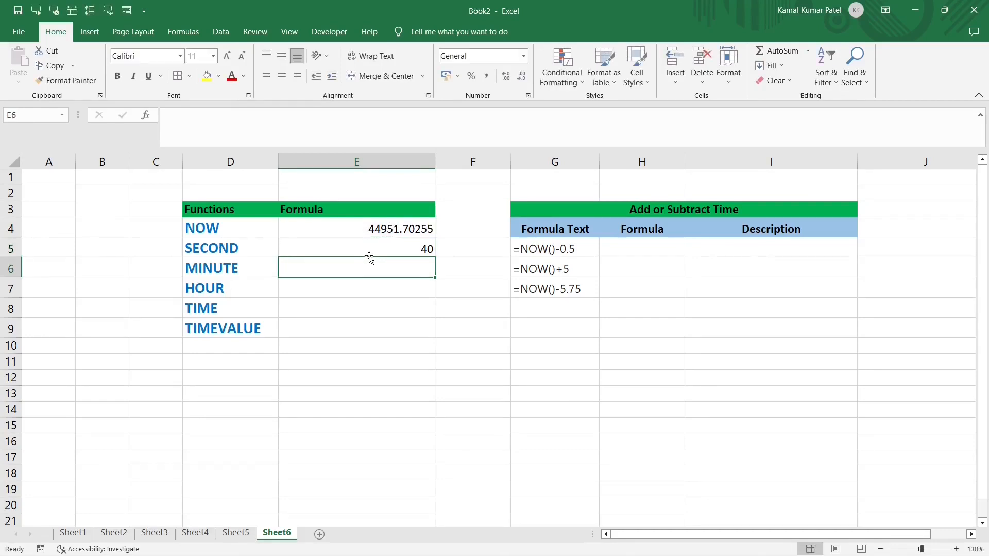
Check how the serial number in cell E4 reads as a time in the number format previews, leaving without choosing one
{"action": "left_click", "coordinate": [420, 229]}
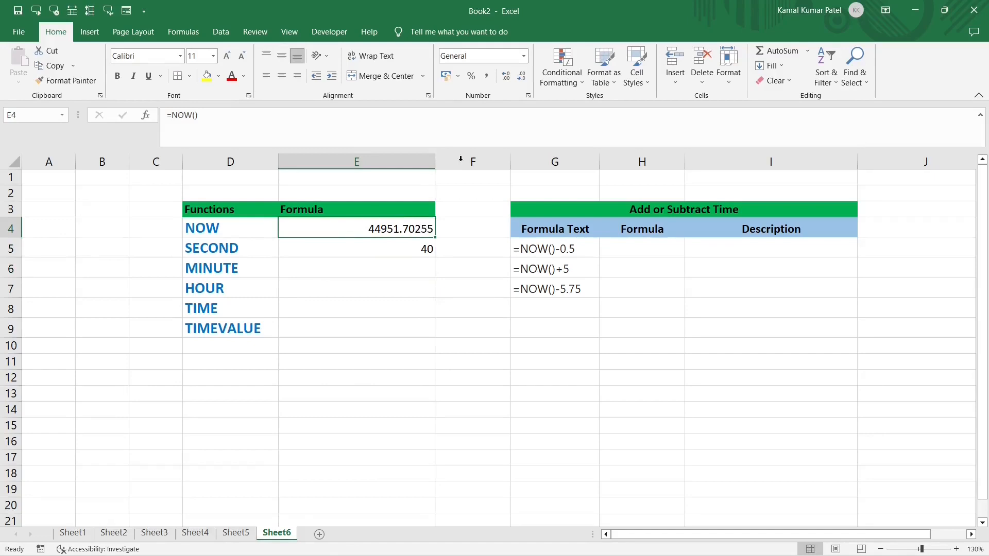
{"action": "left_click", "coordinate": [524, 56]}
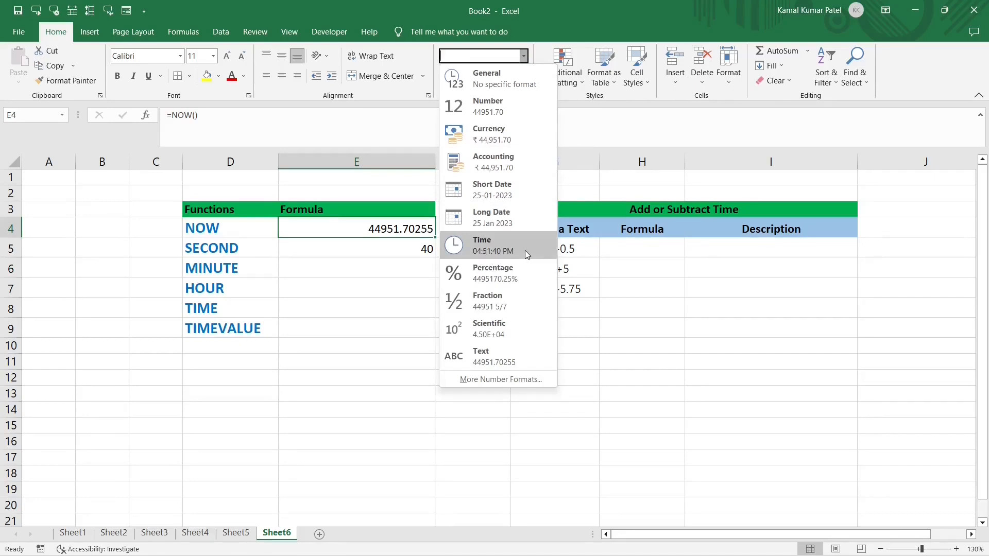
{"action": "key", "text": "Escape"}
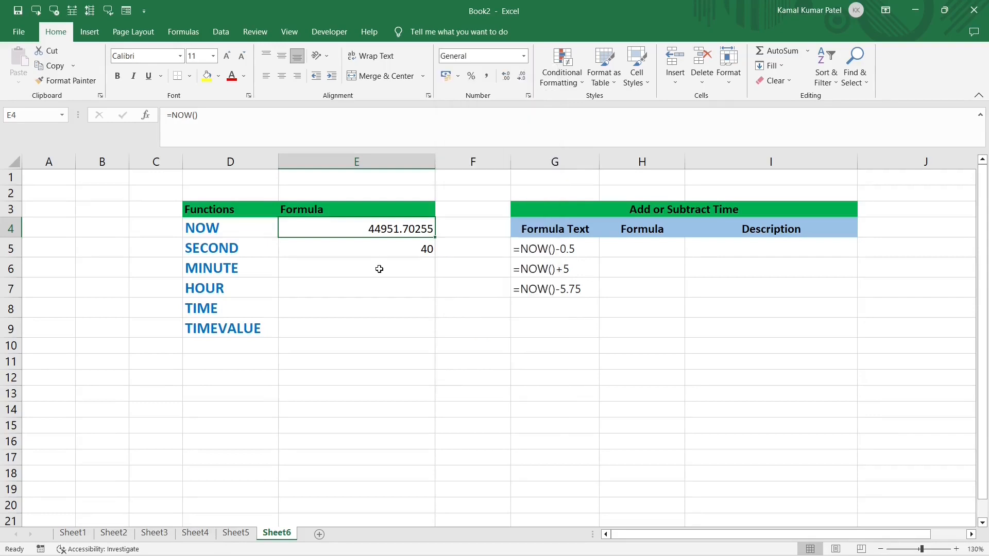
Enter =MINUTE(E4) in cell E6 and check the time of E4 in the number format previews
{"action": "left_click", "coordinate": [382, 269]}
{"action": "type", "text": "=minu"}
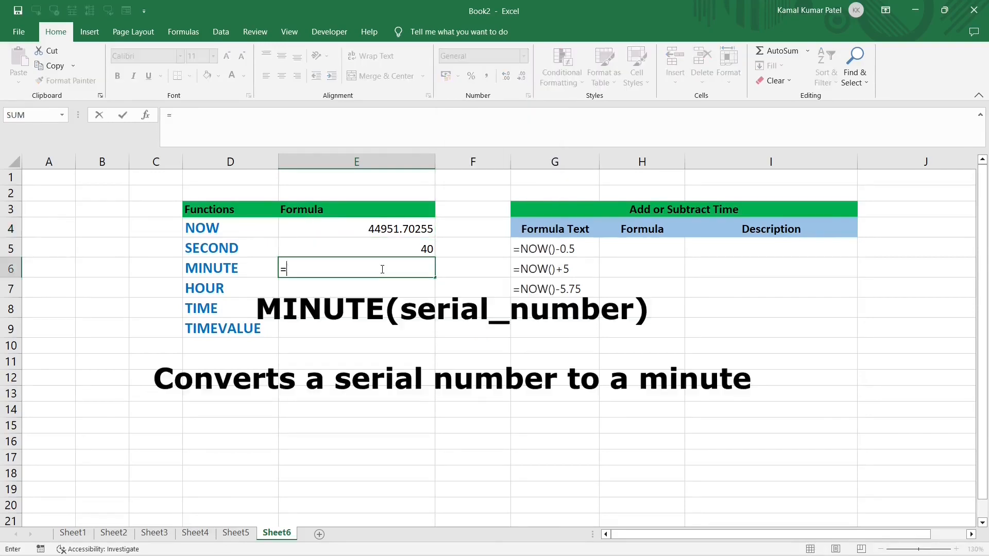
{"action": "key", "text": "Tab"}
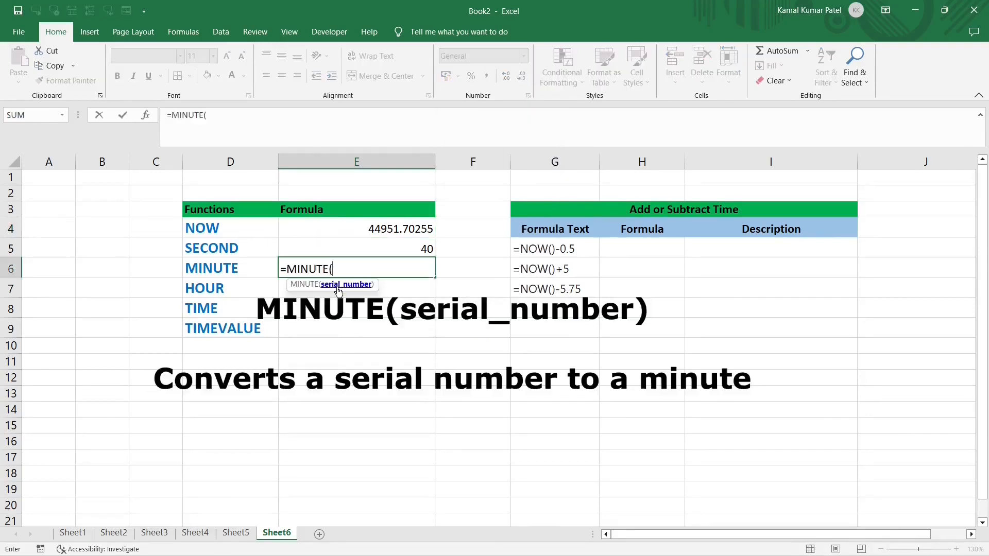
{"action": "left_click", "coordinate": [391, 230]}
{"action": "key", "text": "Return"}
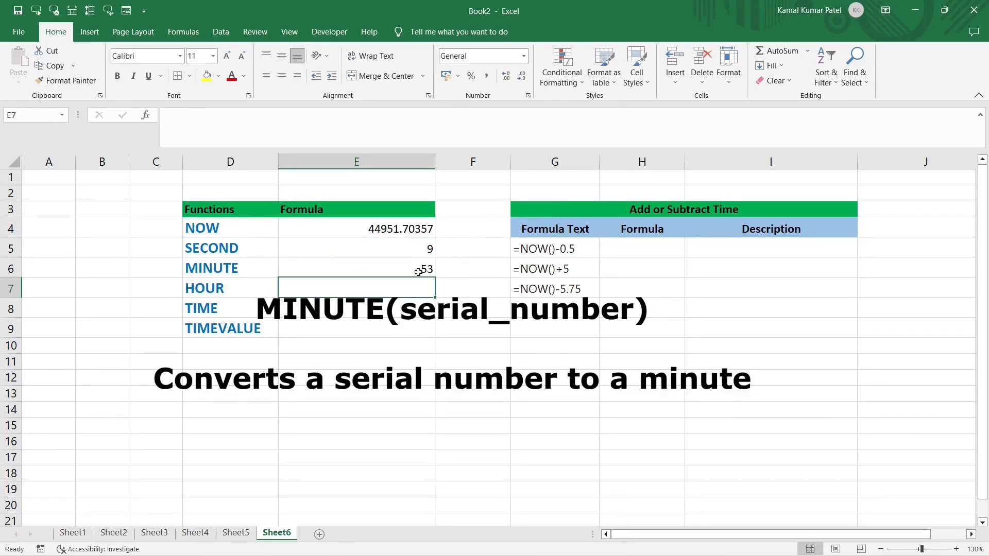
{"action": "left_click", "coordinate": [391, 229]}
{"action": "left_click", "coordinate": [524, 55]}
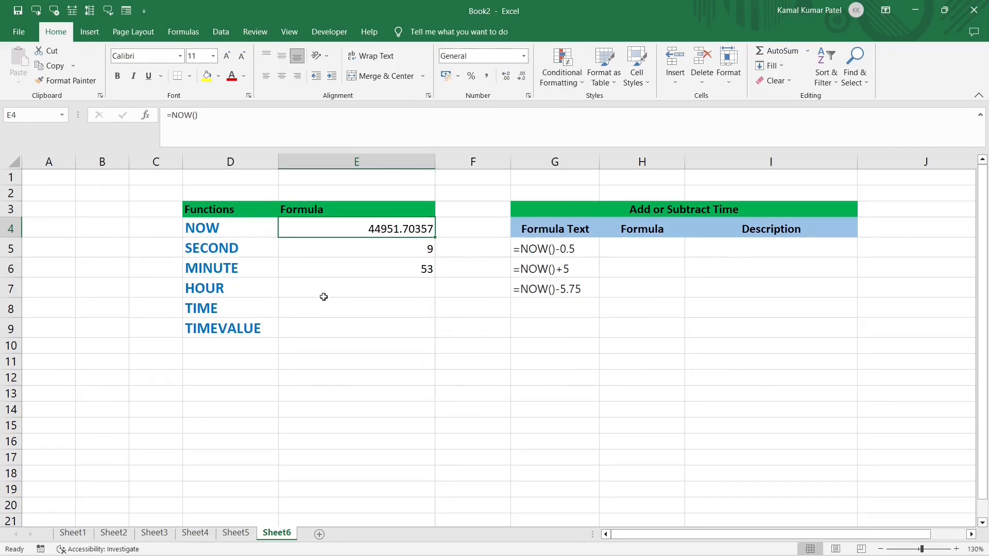
Enter =HOUR(E4) in cell E7 beside the HOUR label to extract the hour from the current time
{"action": "left_click", "coordinate": [342, 287]}
{"action": "type", "text": "="}
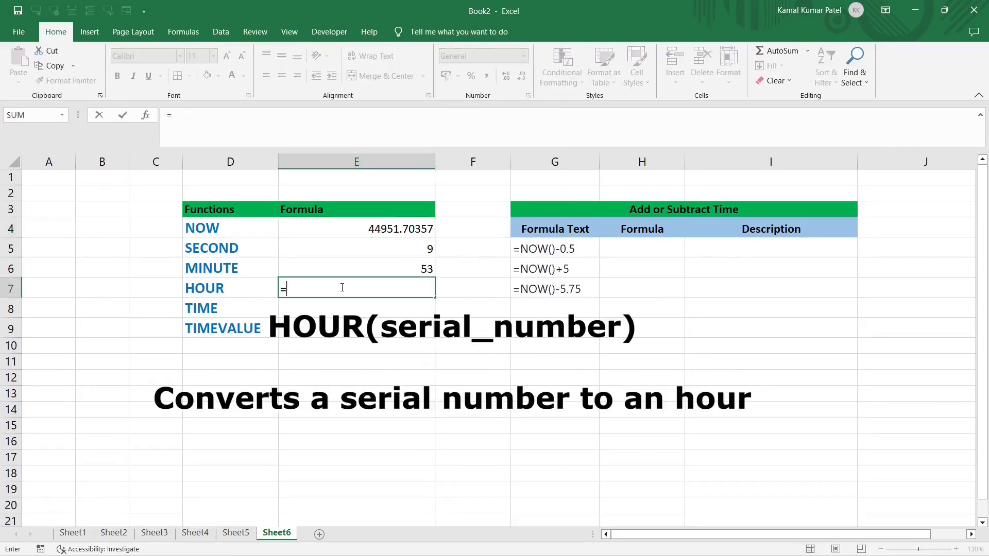
{"action": "type", "text": "HOUR("}
{"action": "left_click", "coordinate": [395, 227]}
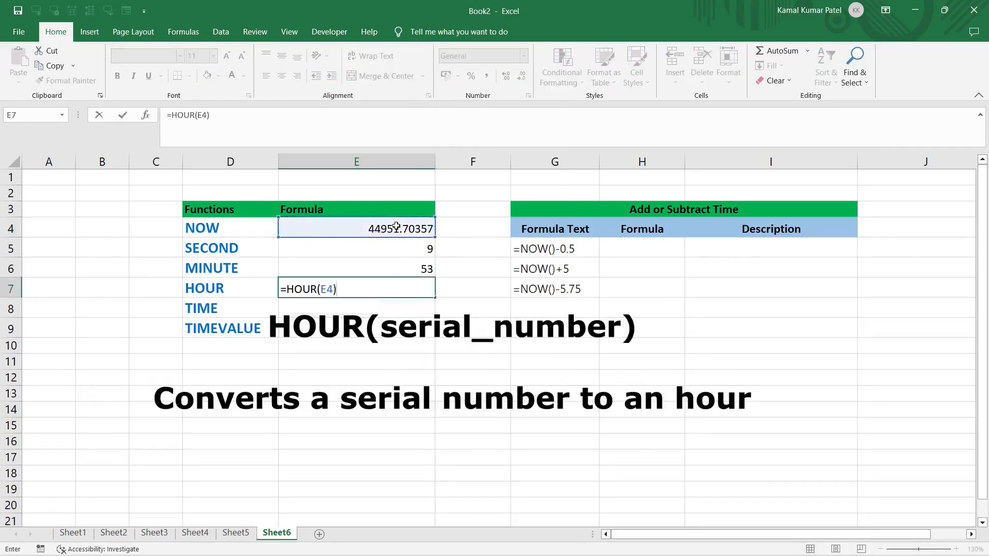
{"action": "key", "text": "Return"}
Compare the hour result in E7 with E4's time in the number format previews, leaving without choosing a format
{"action": "left_click", "coordinate": [418, 289]}
{"action": "left_click", "coordinate": [422, 229]}
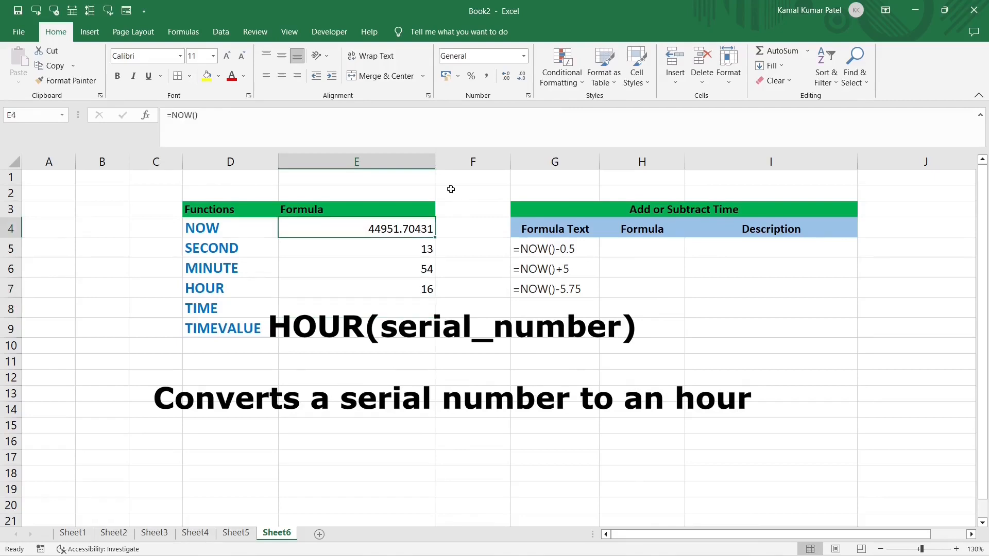
{"action": "left_click", "coordinate": [523, 56]}
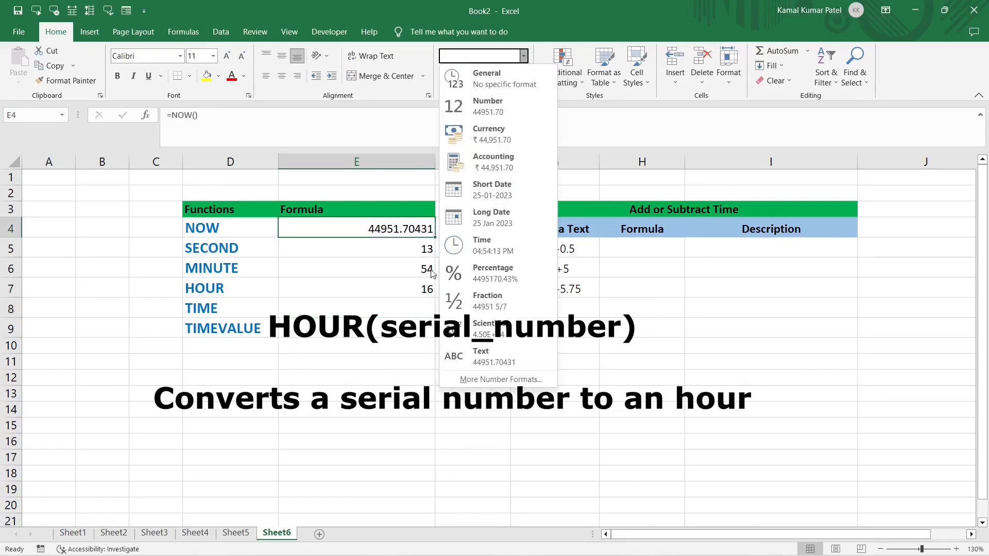
{"action": "left_click", "coordinate": [393, 289]}
{"action": "left_click", "coordinate": [393, 289]}
Enter =TIME(E7,E6,E5) in cell E8 to build a time from the extracted hour, minute and second
{"action": "left_click", "coordinate": [317, 309]}
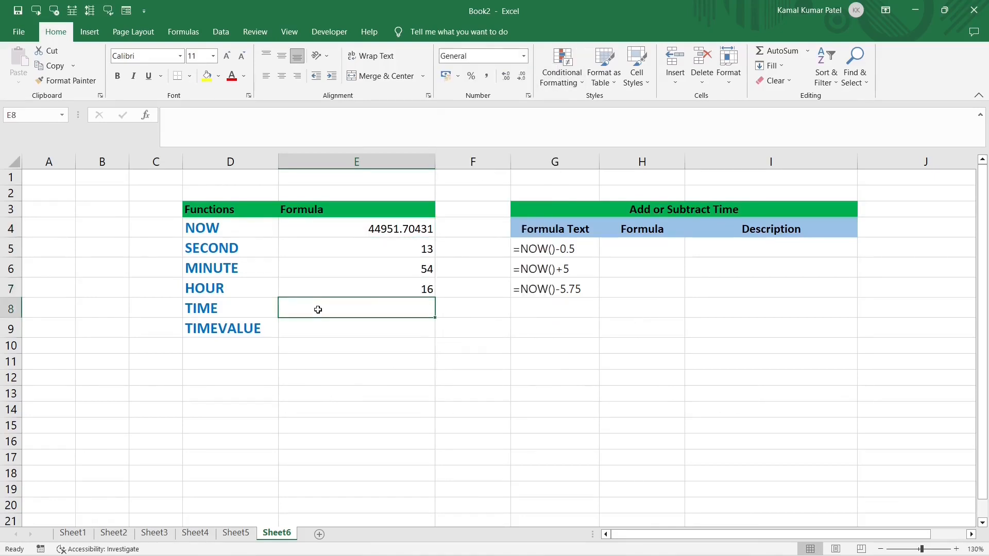
{"action": "type", "text": "=tim"}
{"action": "key", "text": "Tab"}
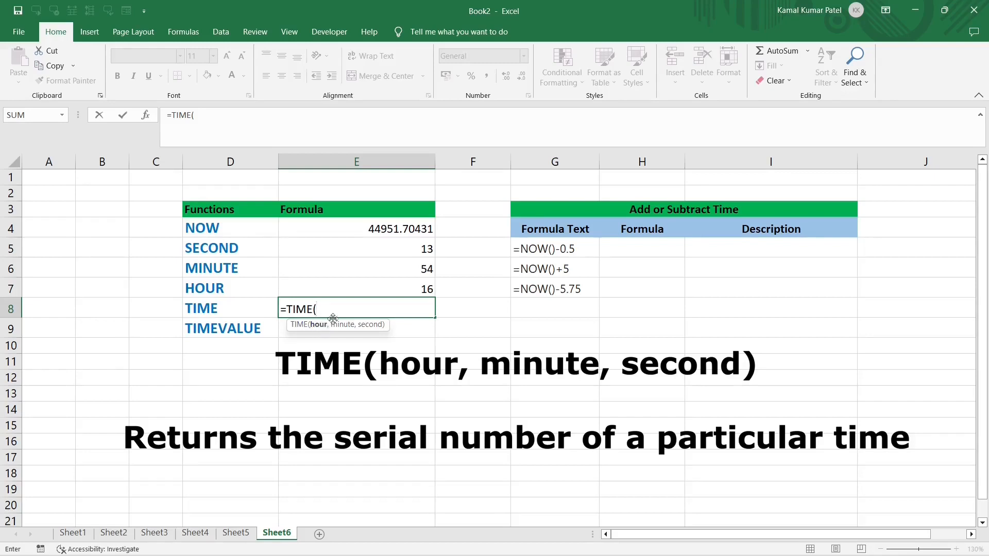
{"action": "left_click", "coordinate": [361, 285]}
{"action": "type", "text": ","}
{"action": "left_click", "coordinate": [385, 267]}
{"action": "type", "text": ","}
{"action": "left_click", "coordinate": [395, 251]}
{"action": "type", "text": ")"}
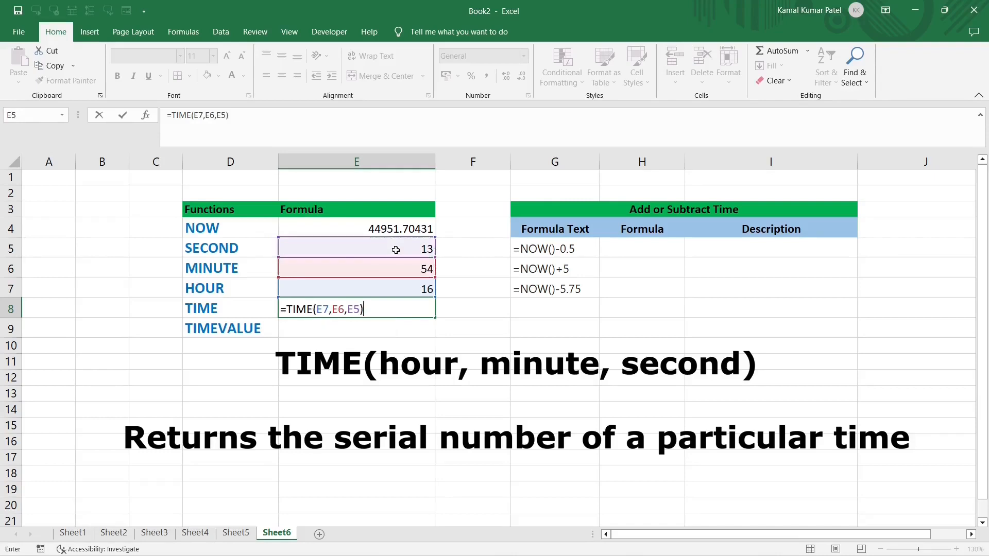
{"action": "key", "text": "Return"}
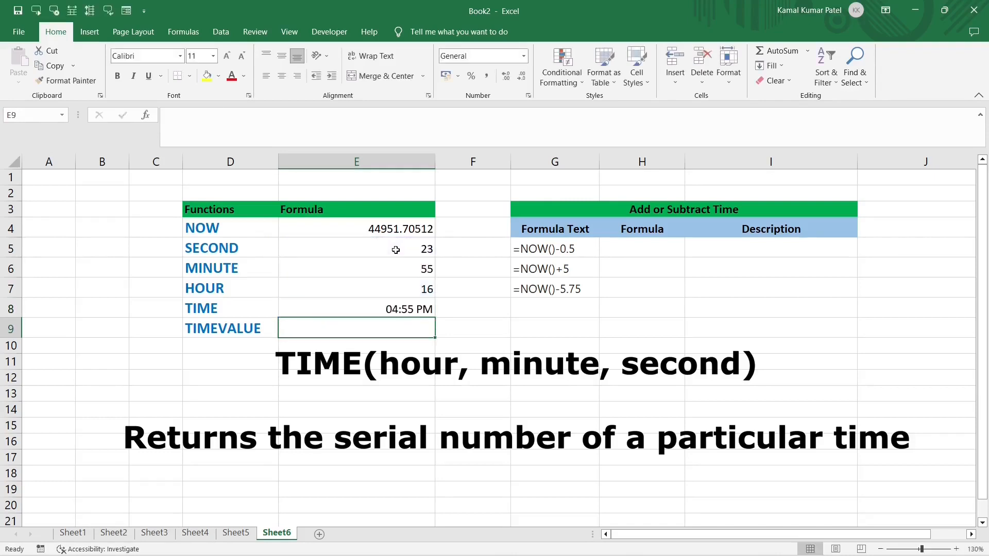
Apply the Time number format to cell E8 so the seconds are shown
{"action": "left_click", "coordinate": [417, 310]}
{"action": "left_click", "coordinate": [524, 56]}
{"action": "left_click", "coordinate": [479, 297]}
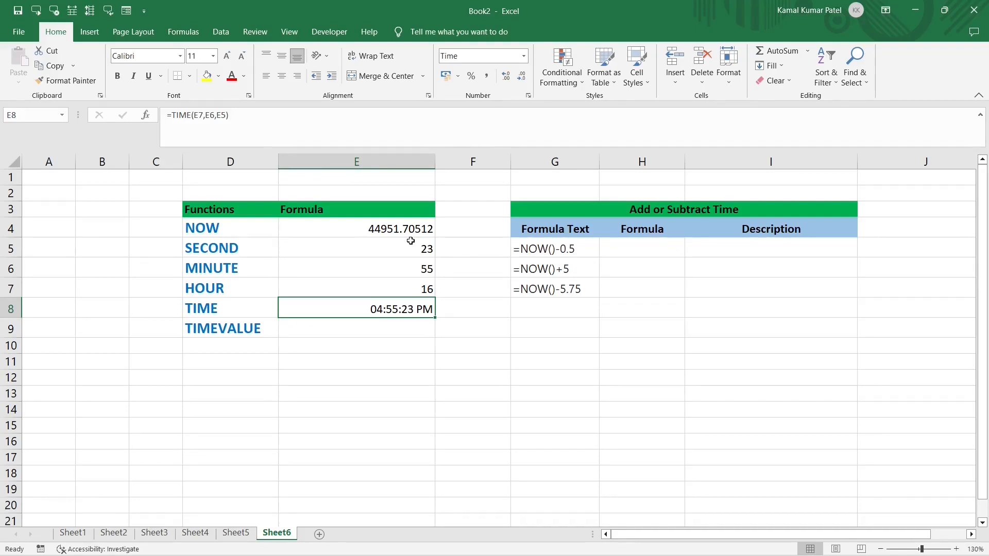
{"action": "left_click", "coordinate": [334, 327]}
{"action": "type", "text": "=time"}
{"action": "double_click", "coordinate": [316, 355]}
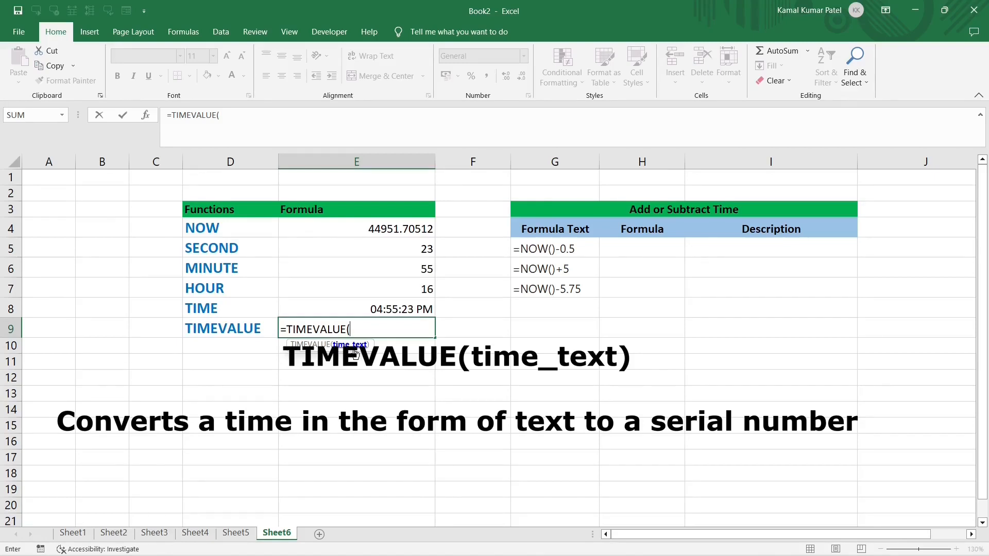
{"action": "key", "text": "Escape"}
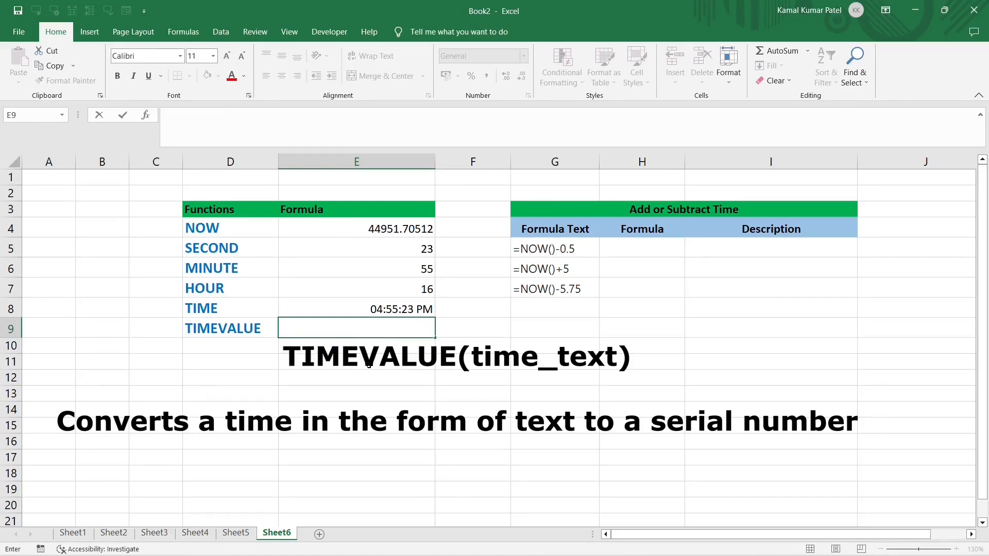
Replace the TIME formula in cell E8 with 12:35:23 PM, entered as text using the Text format
{"action": "double_click", "coordinate": [356, 309]}
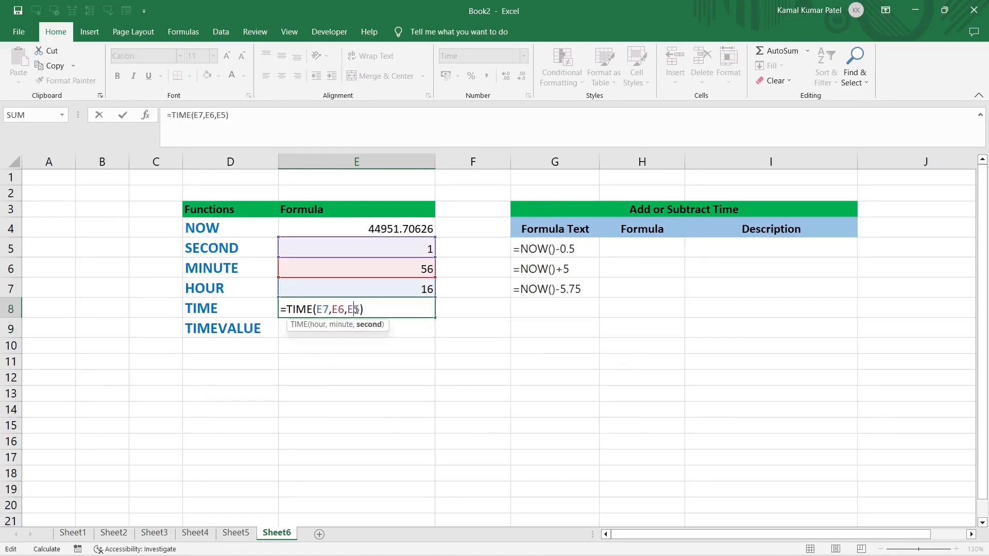
{"action": "key", "text": "Escape"}
{"action": "key", "text": "Delete"}
{"action": "left_click", "coordinate": [523, 56]}
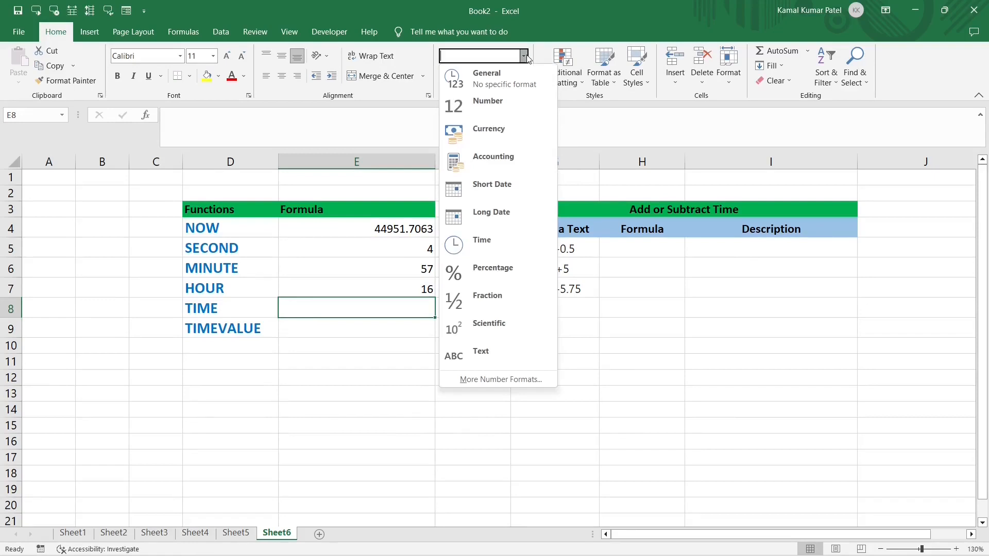
{"action": "left_click", "coordinate": [503, 354]}
{"action": "double_click", "coordinate": [353, 311]}
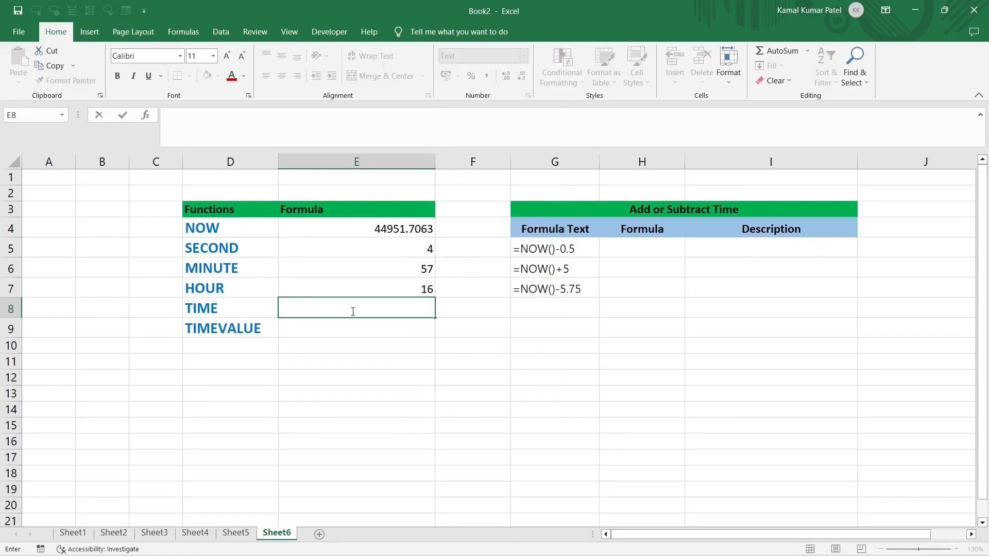
{"action": "type", "text": "12:35:23"}
{"action": "key", "text": "Return"}
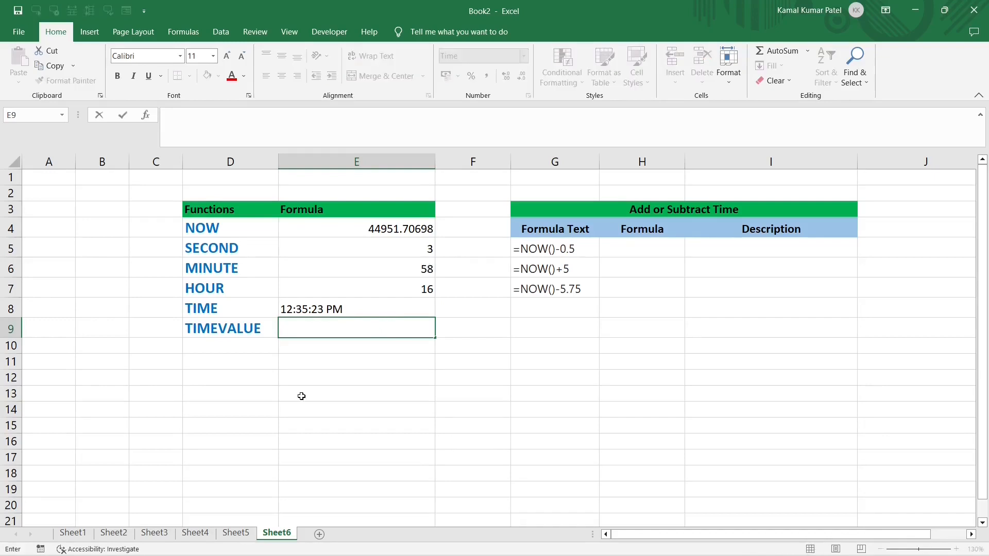
Enter =TIMEVALUE(E8) in cell E9 to convert the text time to a time value, and compare both cells
{"action": "type", "text": "=TIMEVALUE("}
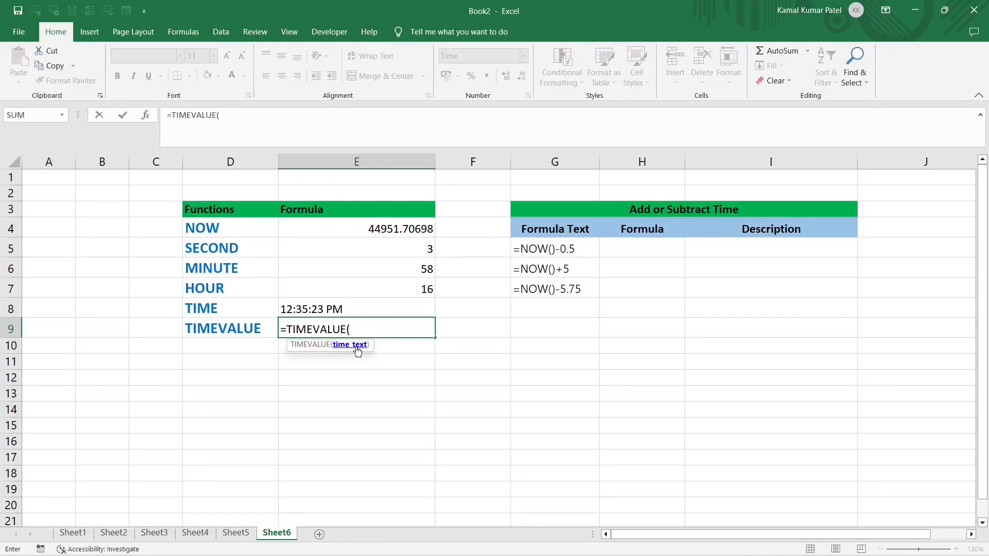
{"action": "left_click", "coordinate": [329, 310]}
{"action": "type", "text": ")"}
{"action": "key", "text": "Return"}
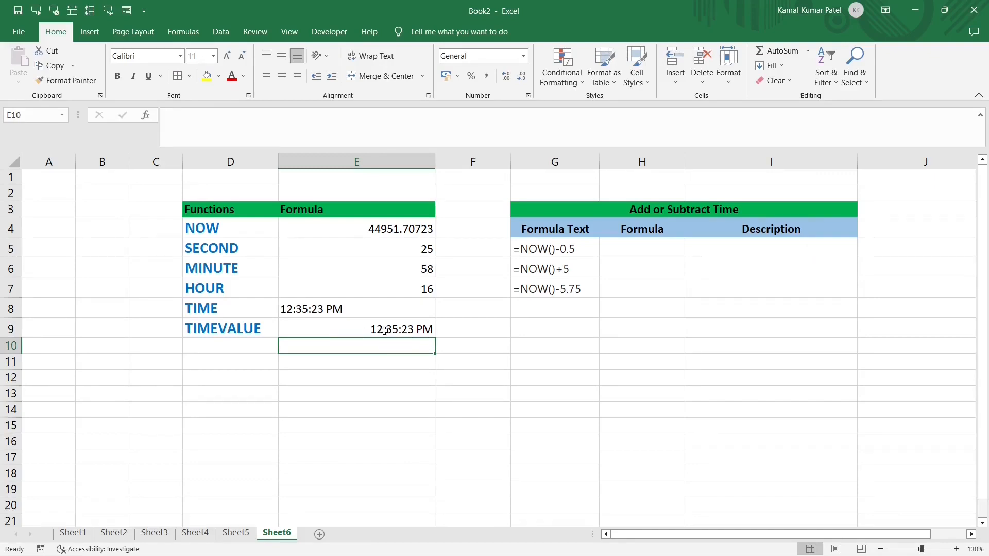
{"action": "left_click", "coordinate": [370, 329]}
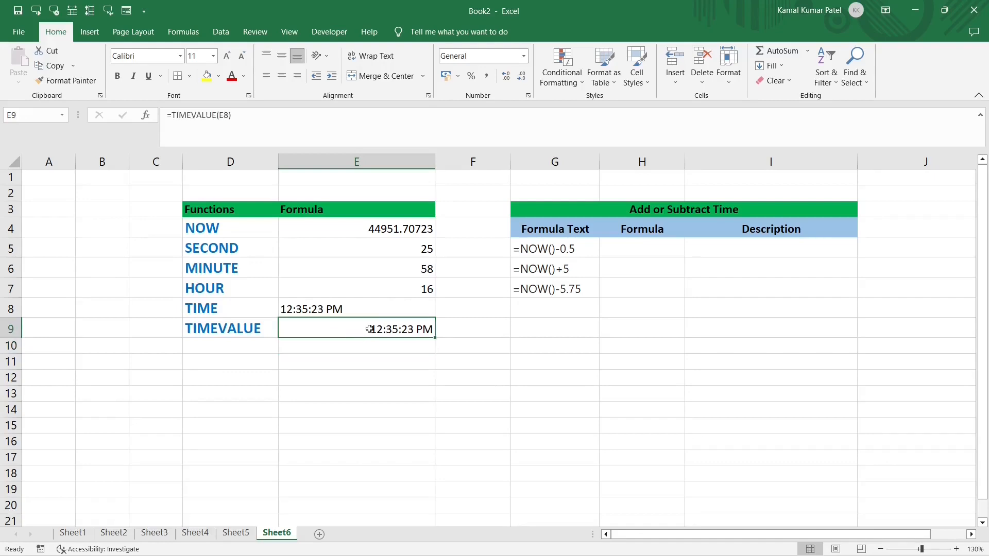
{"action": "left_click", "coordinate": [331, 308]}
Enter 02 JAN 2023 12:30 PM in cell E10 using the Text format and fill the DATE TIME label cell D10 yellow
{"action": "double_click", "coordinate": [346, 347]}
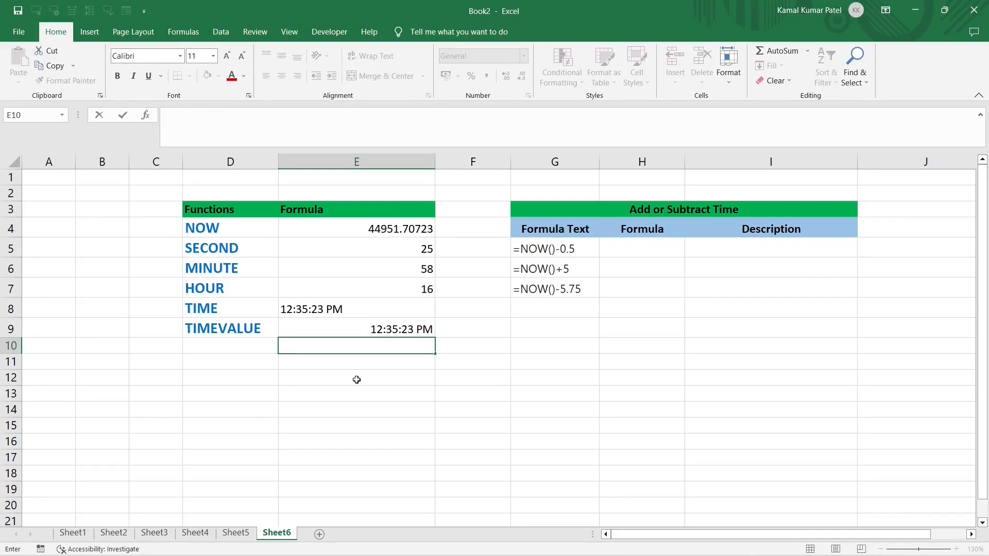
{"action": "left_click", "coordinate": [248, 345]}
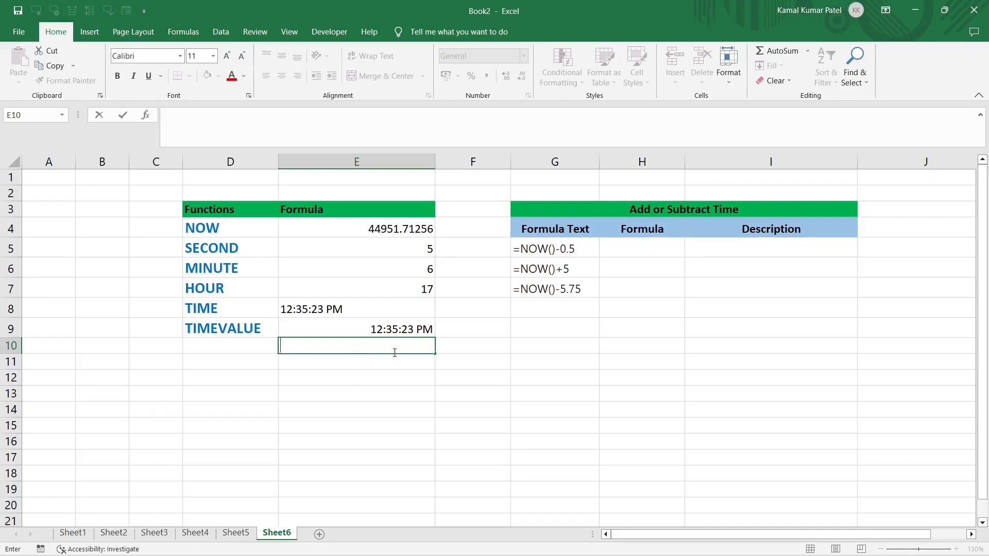
{"action": "key", "text": "Return"}
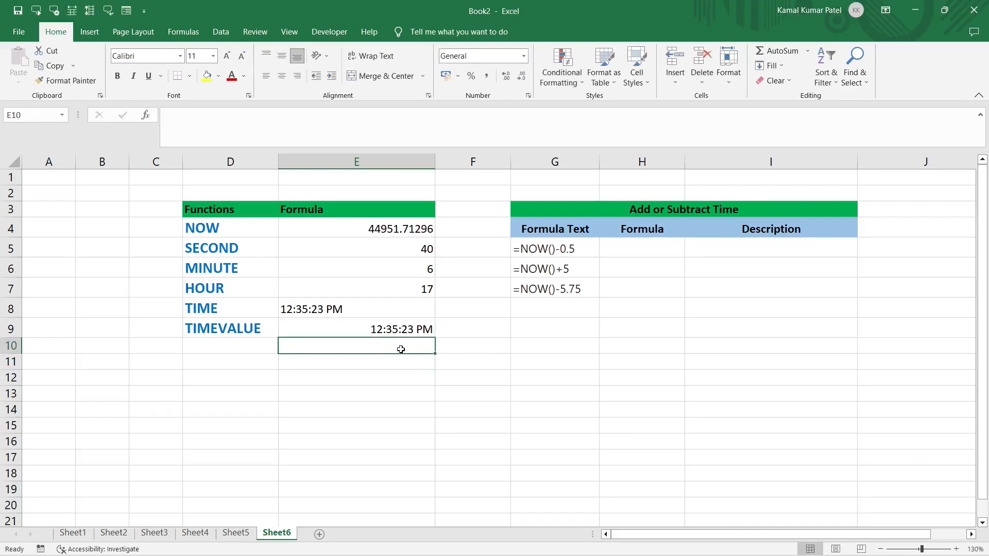
{"action": "left_click", "coordinate": [401, 350]}
{"action": "left_click", "coordinate": [523, 56]}
{"action": "left_click", "coordinate": [476, 351]}
{"action": "double_click", "coordinate": [396, 349]}
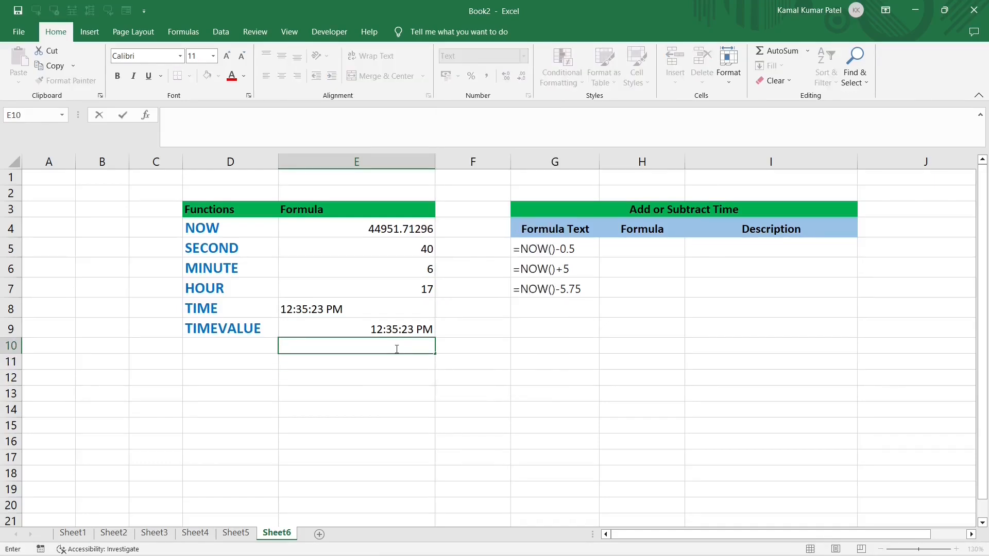
{"action": "type", "text": "02 JAN 2023 12:30 PM"}
{"action": "key", "text": "ctrl+Return"}
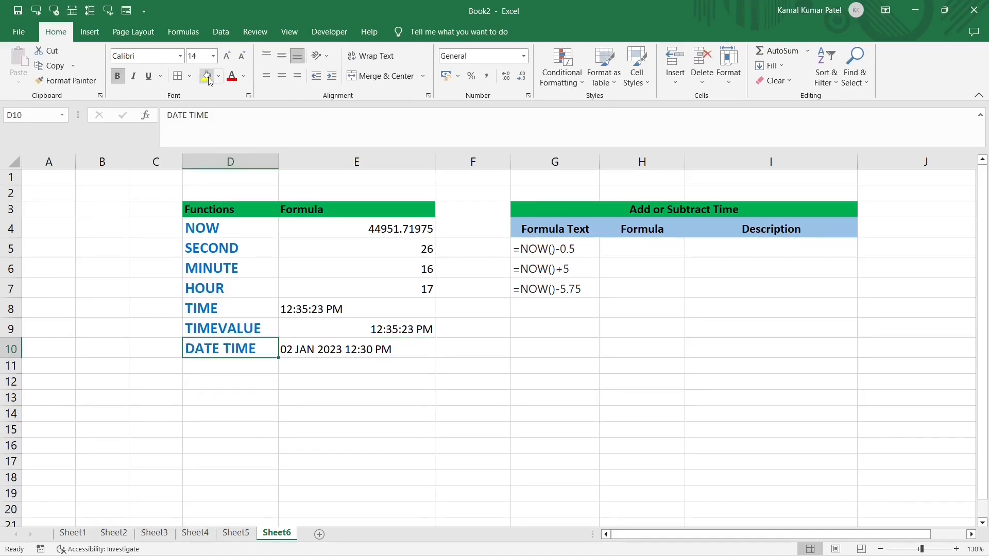
{"action": "left_click", "coordinate": [207, 76]}
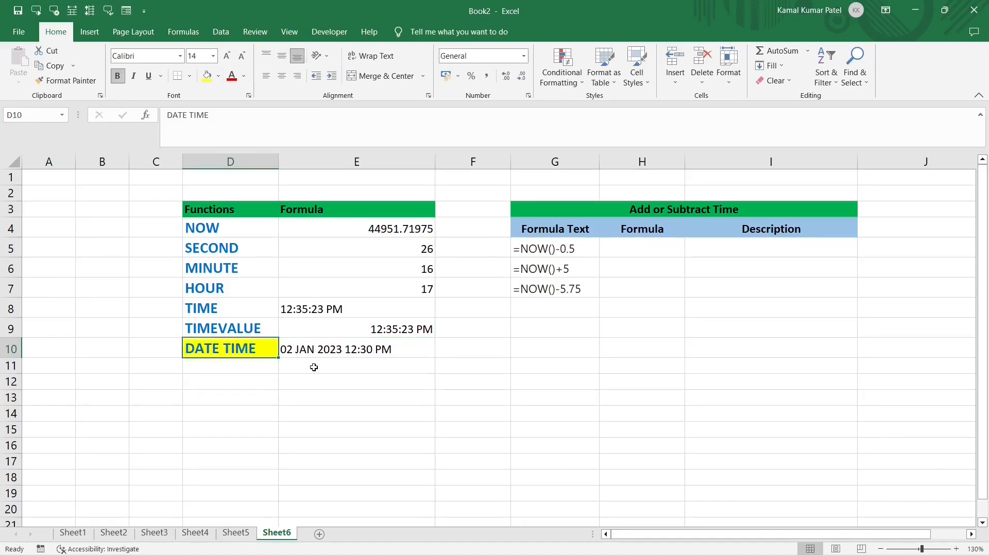
Enter =DATEVALUE(LEFT(E10,11)) in cell E11 to convert the date part of the date-time text to a serial number
{"action": "left_click", "coordinate": [314, 367]}
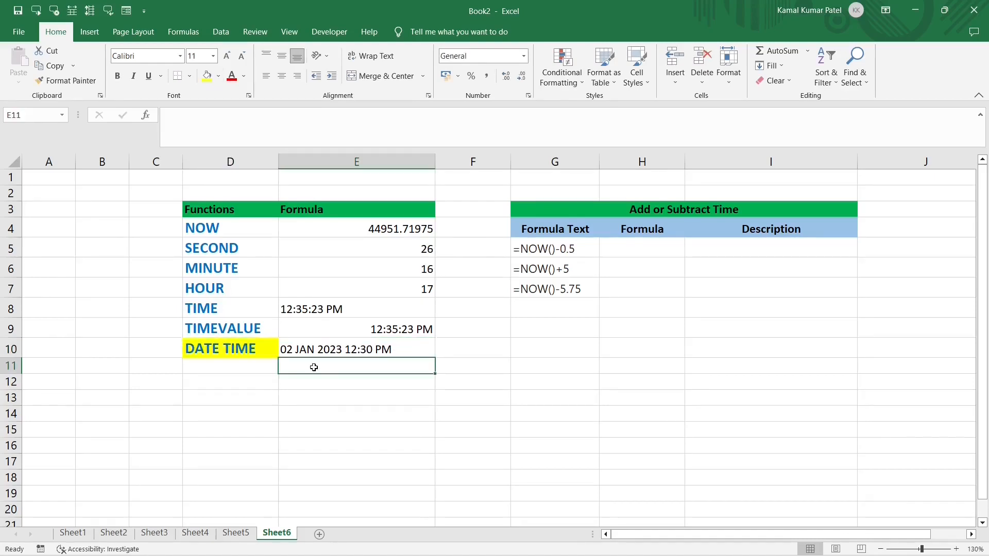
{"action": "type", "text": "=d"}
{"action": "type", "text": "ate"}
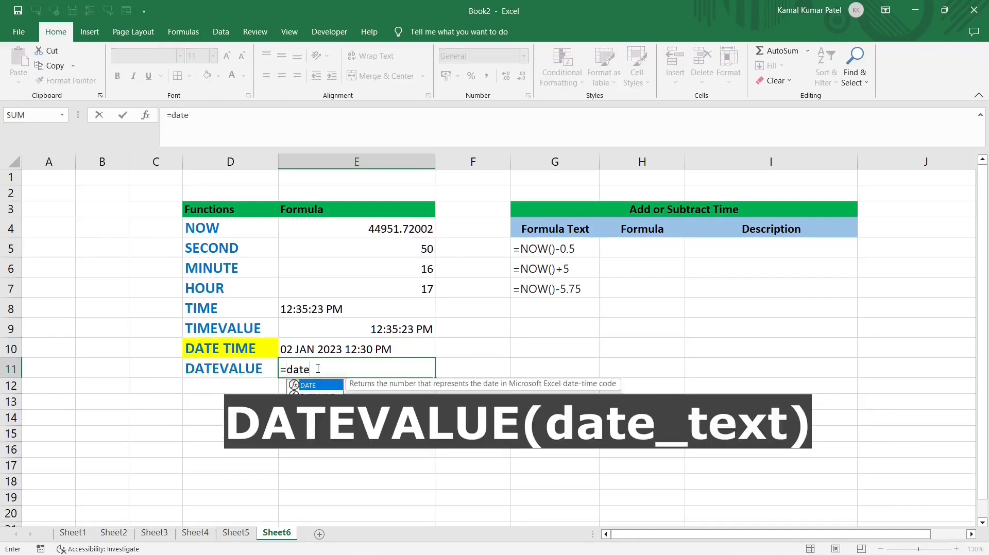
{"action": "key", "text": "Tab"}
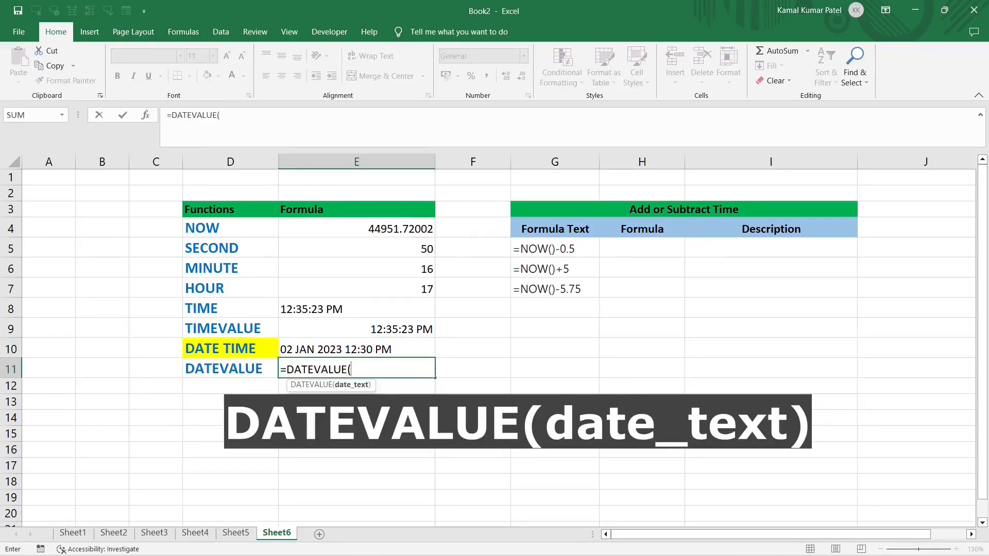
{"action": "type", "text": "LEFT("}
{"action": "left_click", "coordinate": [376, 349]}
{"action": "type", "text": ","}
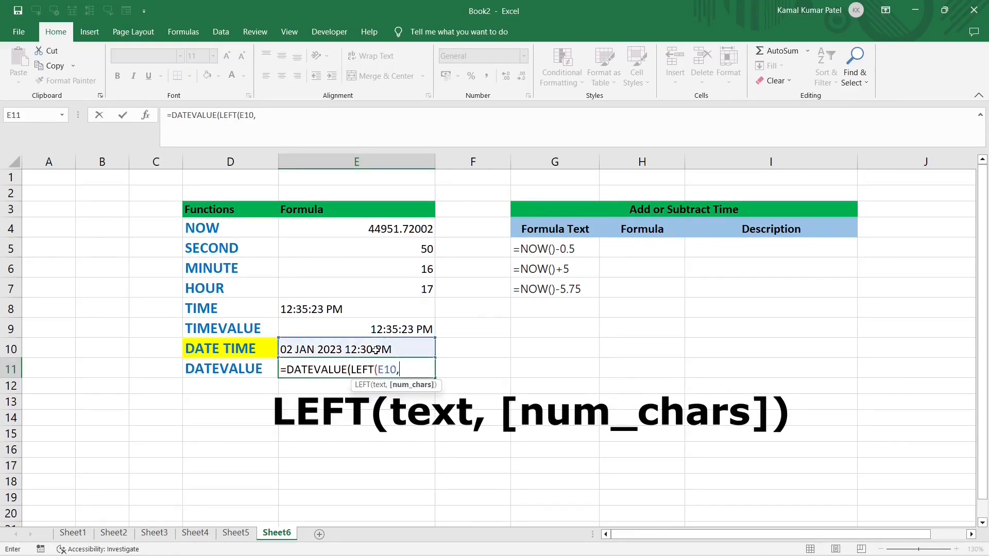
{"action": "type", "text": "11))"}
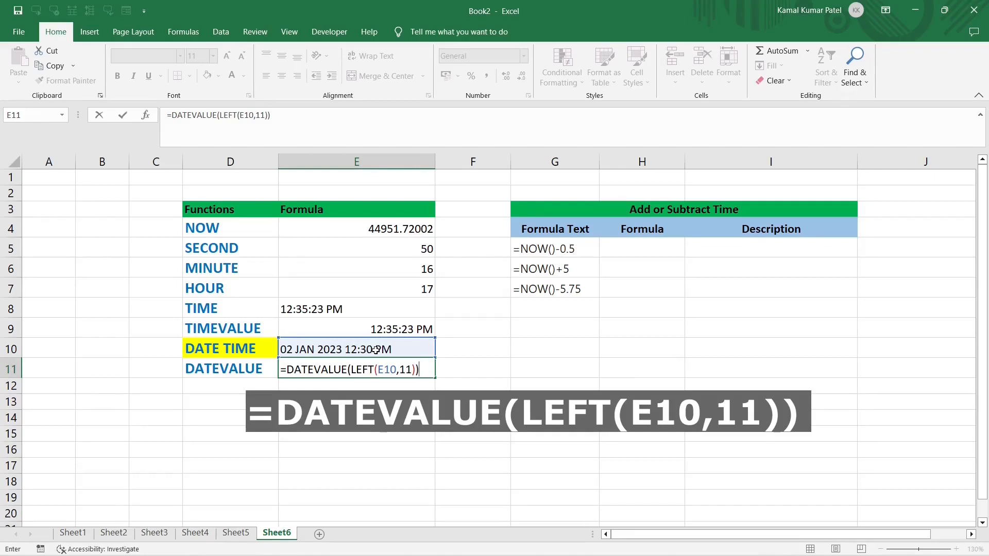
{"action": "key", "text": "ctrl+Return"}
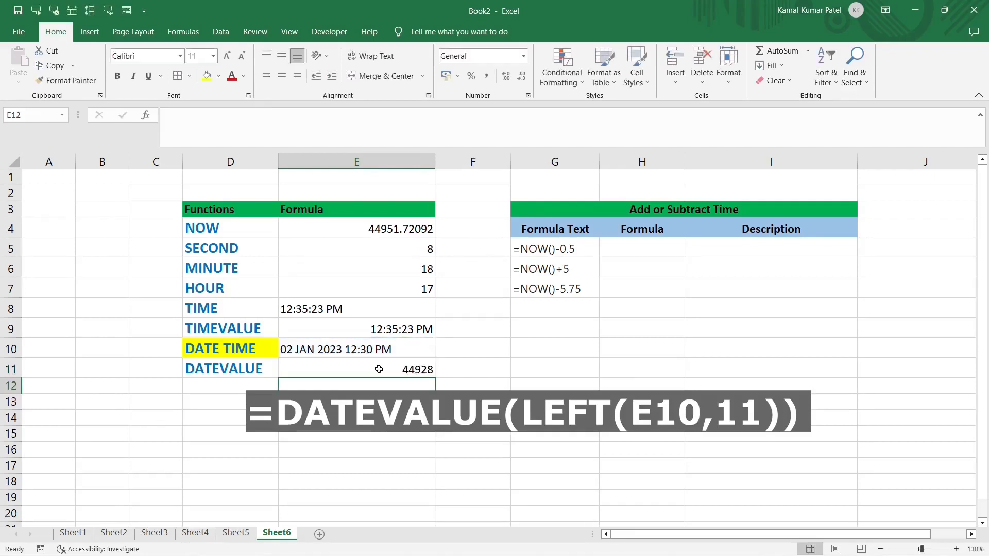
Preview the available number formats for the DATEVALUE result in E11 and compare it with the date-time text in E10
{"action": "left_click", "coordinate": [524, 57]}
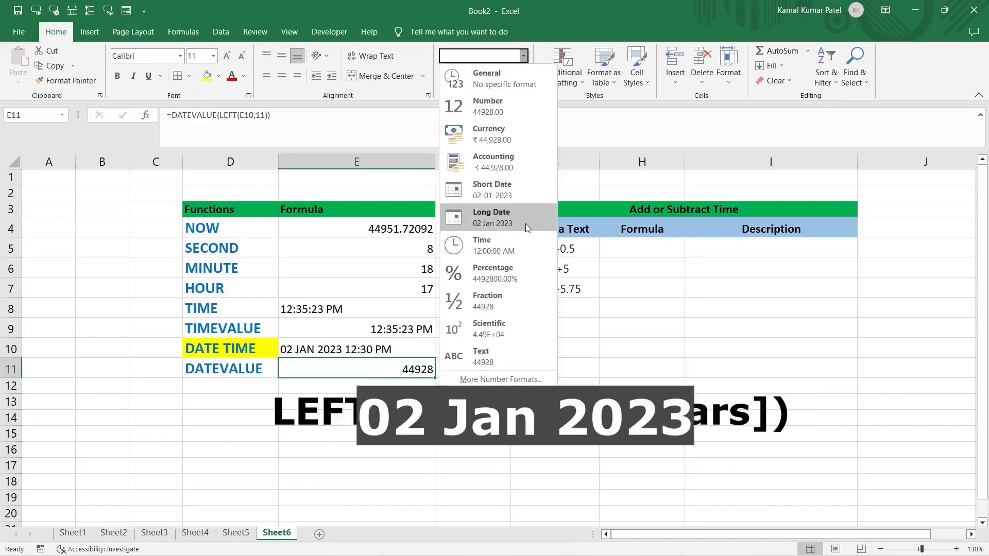
{"action": "key", "text": "Escape"}
{"action": "left_click", "coordinate": [329, 349]}
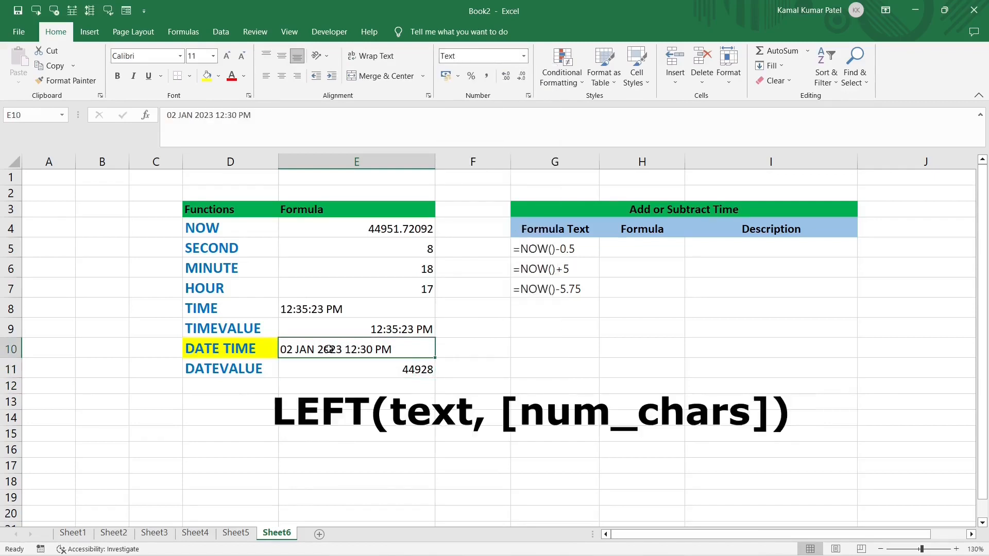
Label cell D12 TIMEVALUE, enter =TIMEVALUE(MID(E10,13,8)) in E12, and preview the result in the Time format without applying it
{"action": "left_click", "coordinate": [215, 386]}
{"action": "type", "text": "TIMEVALUE"}
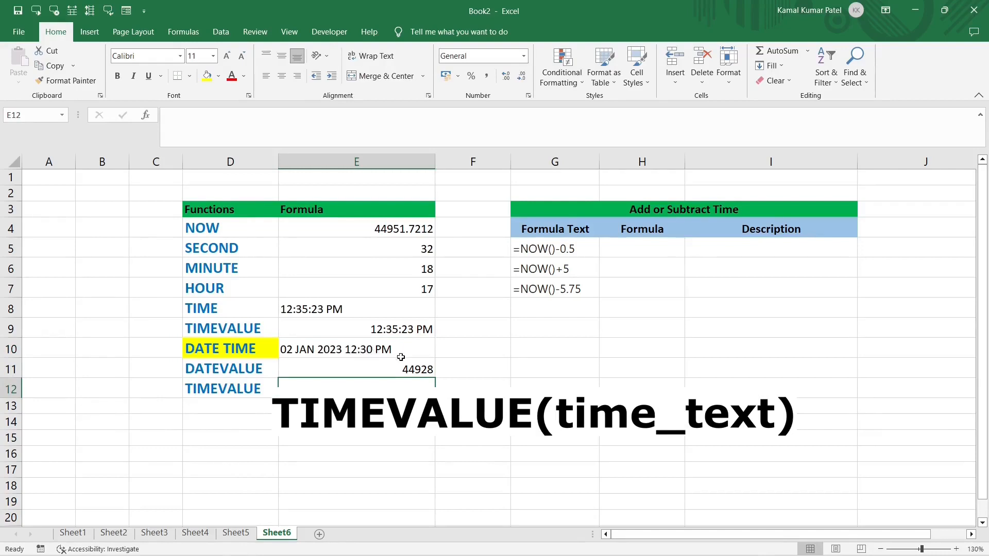
{"action": "type", "text": "=TIMEVALUE("}
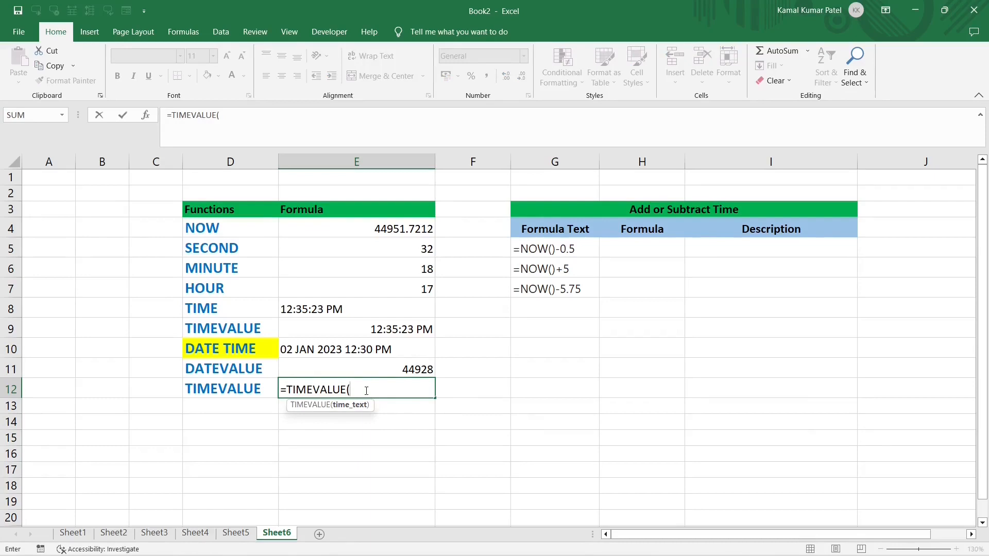
{"action": "type", "text": "mid"}
{"action": "key", "text": "Tab"}
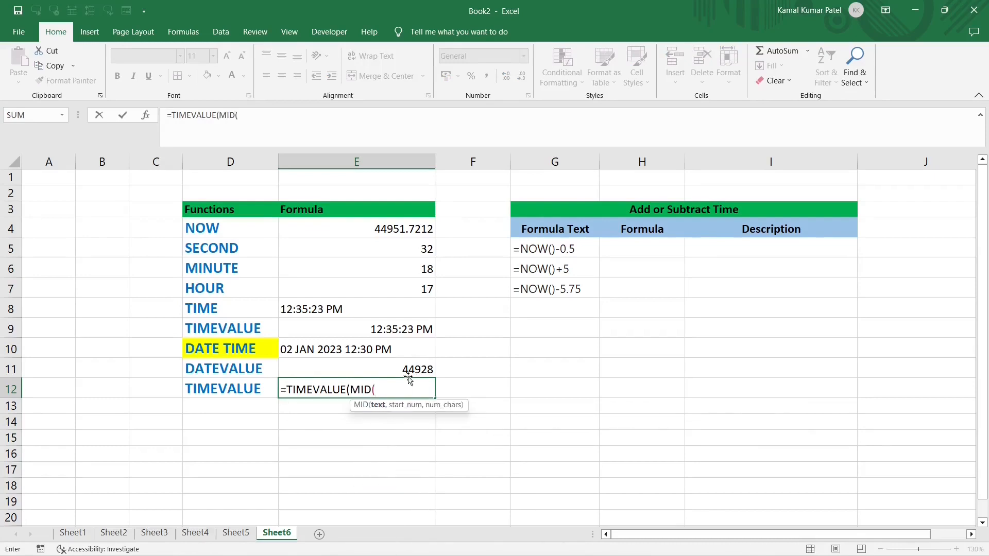
{"action": "left_click", "coordinate": [382, 351]}
{"action": "type", "text": ","}
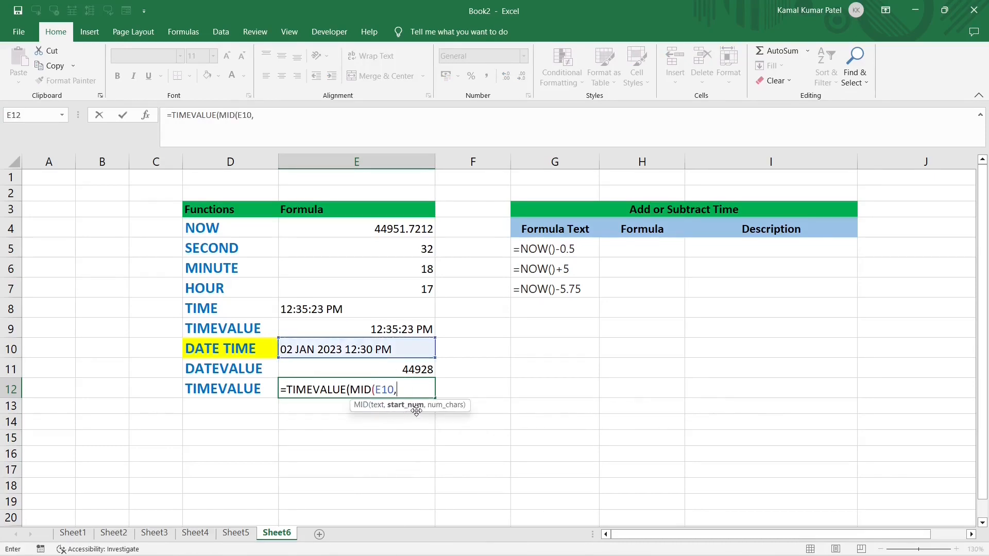
{"action": "type", "text": "13,8))"}
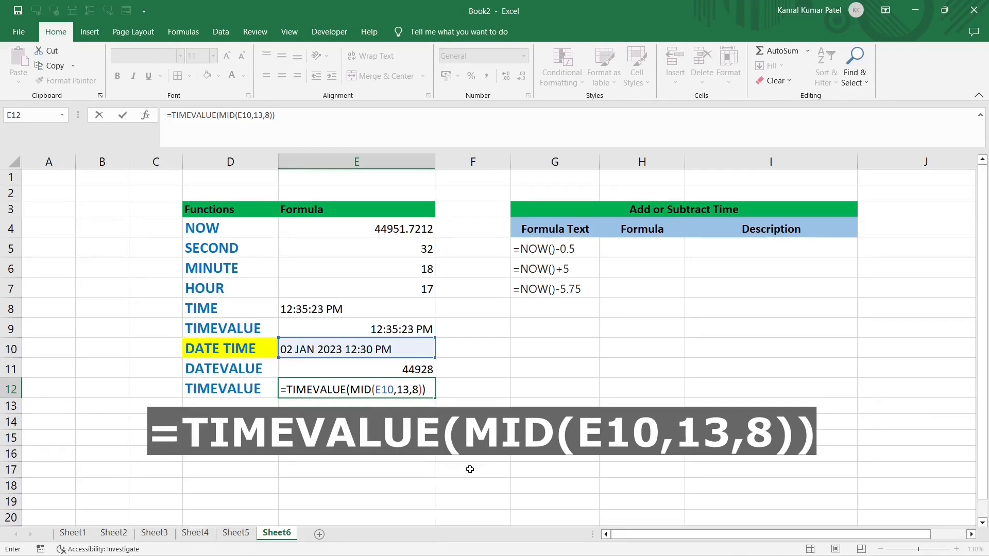
{"action": "key", "text": "ctrl+Return"}
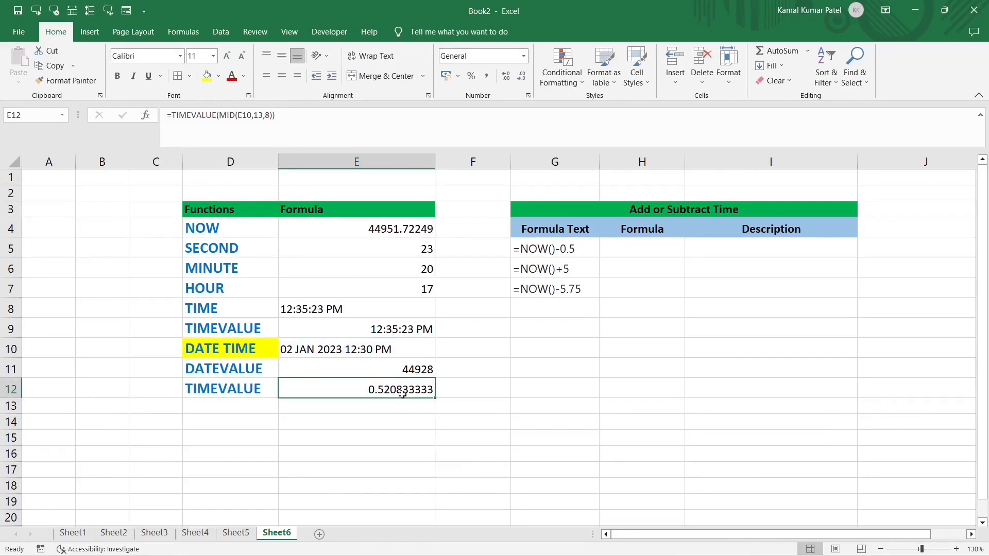
{"action": "left_click", "coordinate": [523, 56]}
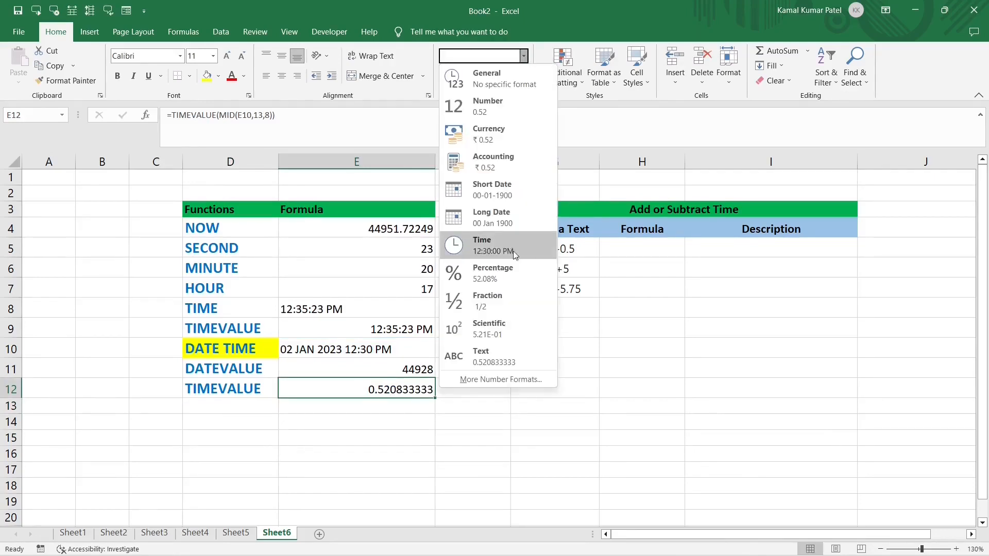
{"action": "left_click", "coordinate": [367, 391]}
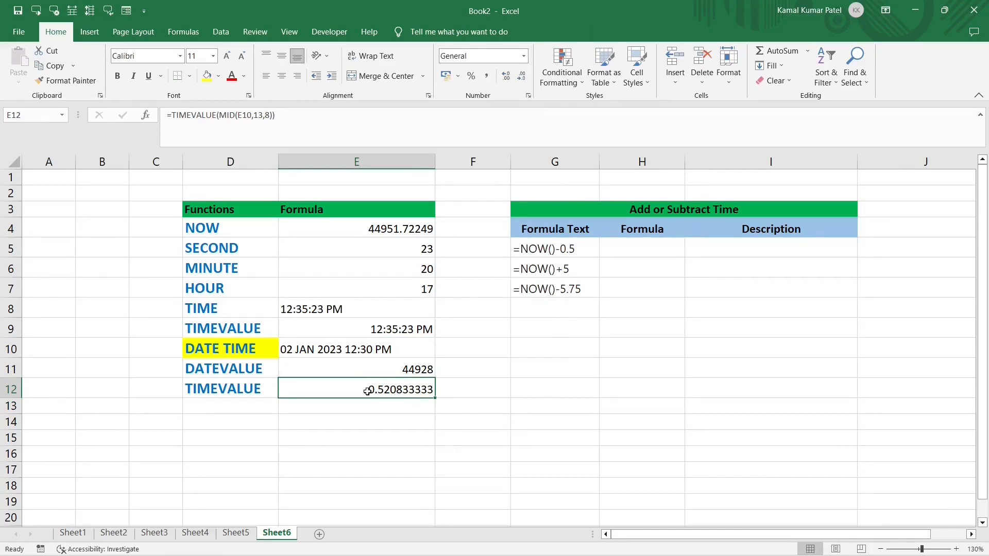
Enter =E11+E12 in cell E13 to combine the extracted date and time values
{"action": "left_click", "coordinate": [328, 406]}
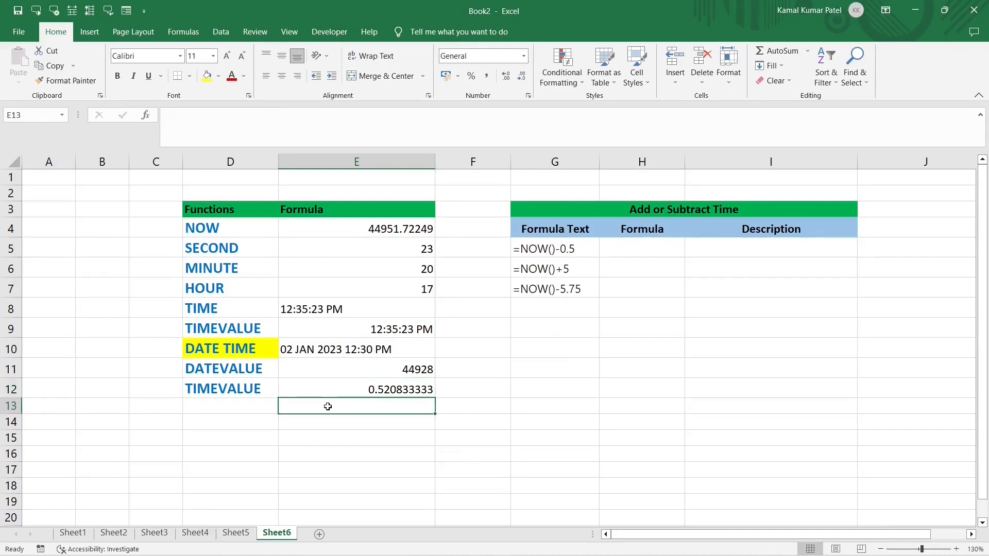
{"action": "type", "text": "="}
{"action": "left_click", "coordinate": [373, 367]}
{"action": "type", "text": "+"}
{"action": "left_click", "coordinate": [343, 388]}
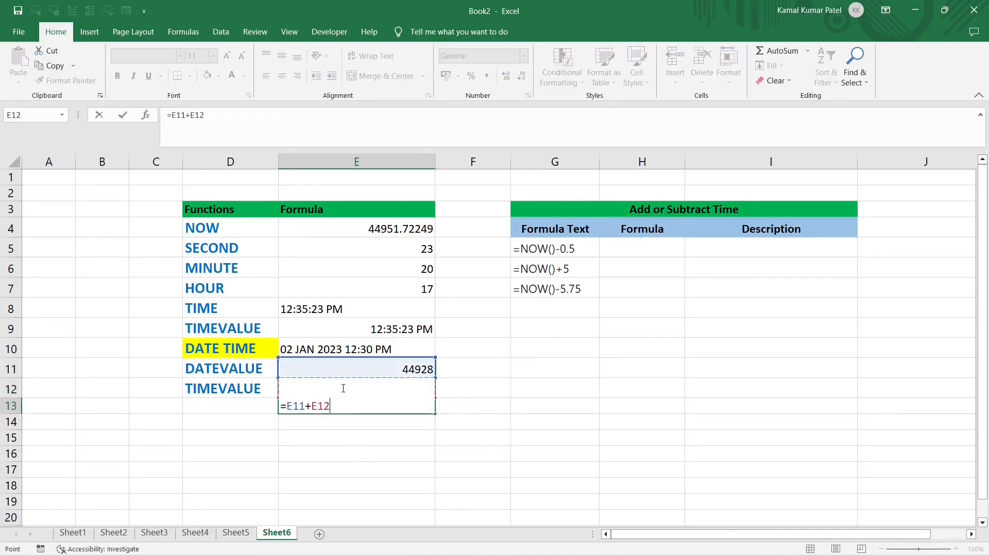
{"action": "key", "text": "Return"}
Apply the custom number format dd mmmm yyyy hh:mm to cell E13
{"action": "left_click", "coordinate": [379, 409]}
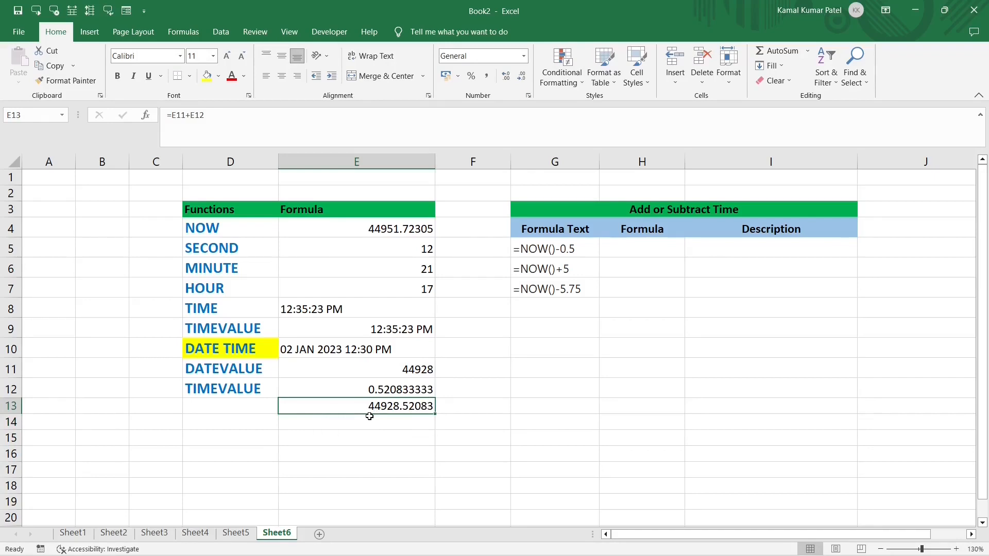
{"action": "key", "text": "ctrl+1"}
{"action": "left_click", "coordinate": [329, 250]}
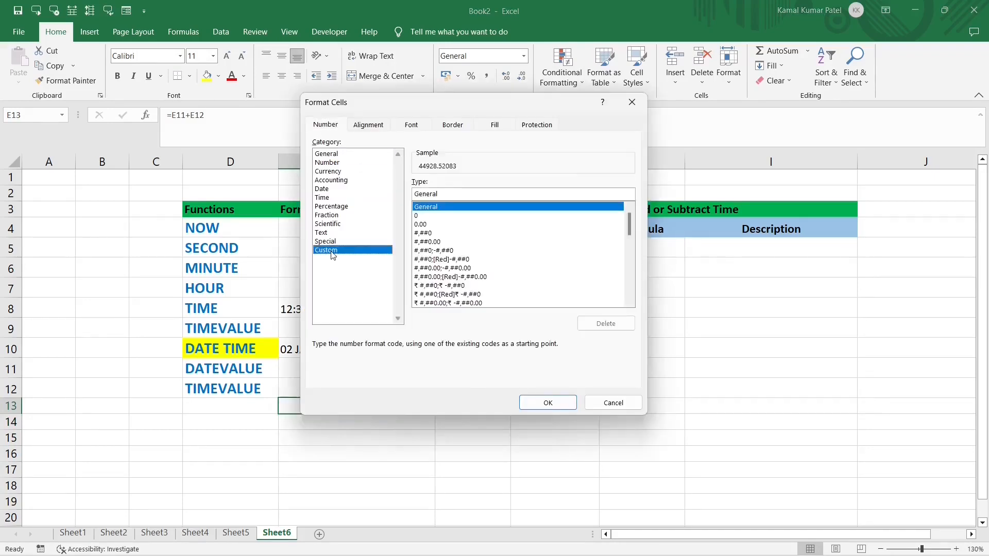
{"action": "left_click_drag", "start_coordinate": [629, 224], "coordinate": [629, 285]}
{"action": "left_click", "coordinate": [477, 268]}
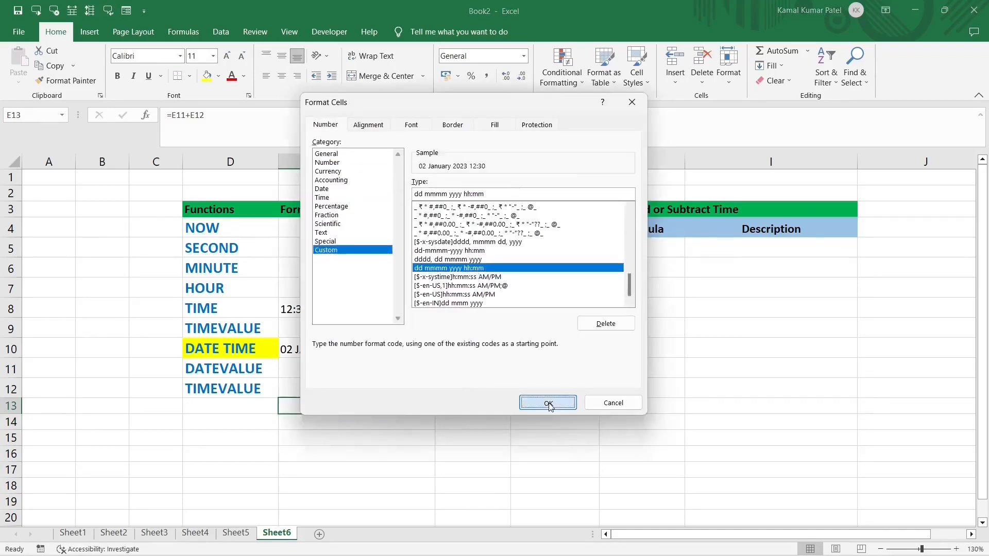
{"action": "left_click", "coordinate": [548, 403]}
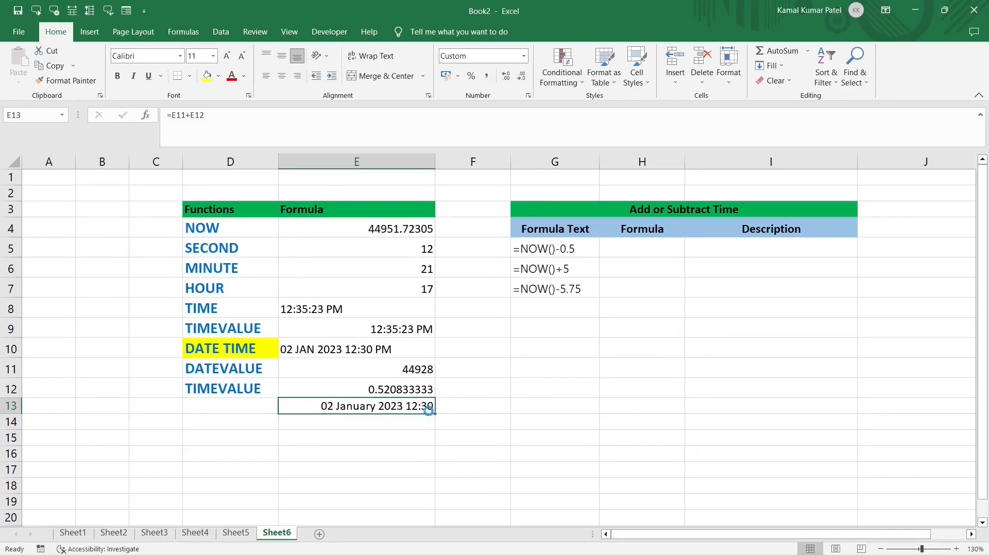
Extend the custom number format of cell E13 with AM/PM after the time
{"action": "key", "text": "ctrl+1"}
{"action": "left_click", "coordinate": [510, 193]}
{"action": "type", "text": "AM/PM"}
{"action": "left_click", "coordinate": [554, 407]}
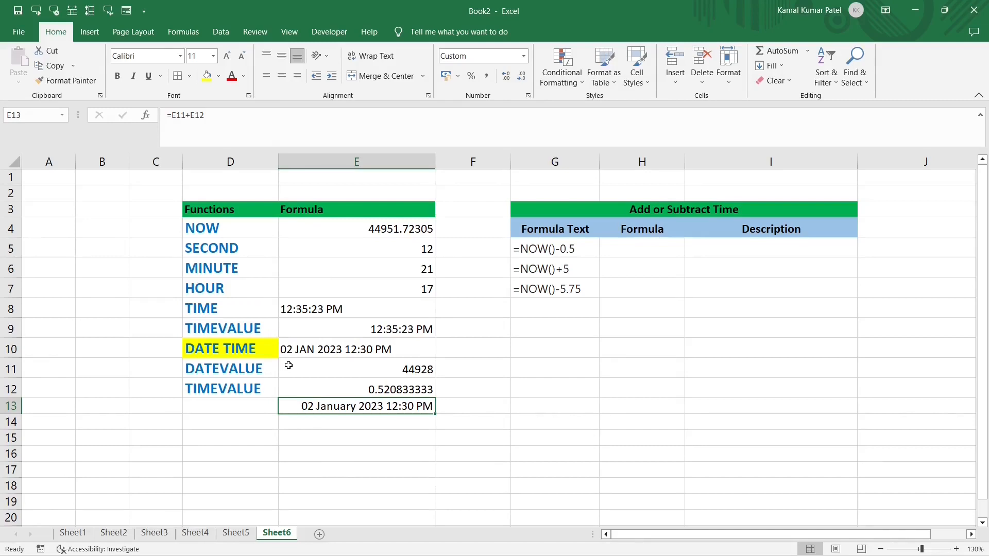
Enter =NOW() in cell H5 of the Add or Subtract Time table
{"action": "left_click", "coordinate": [641, 209]}
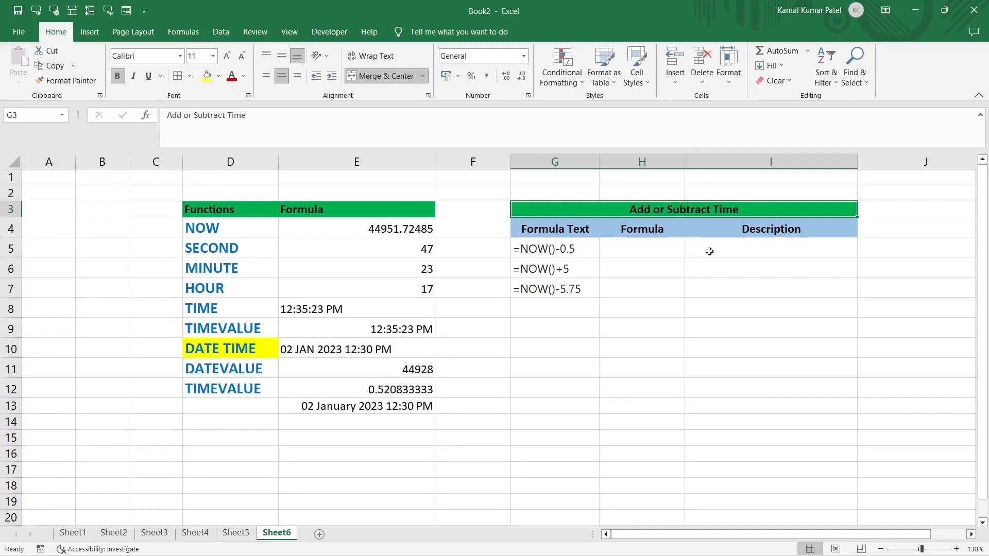
{"action": "left_click", "coordinate": [345, 406]}
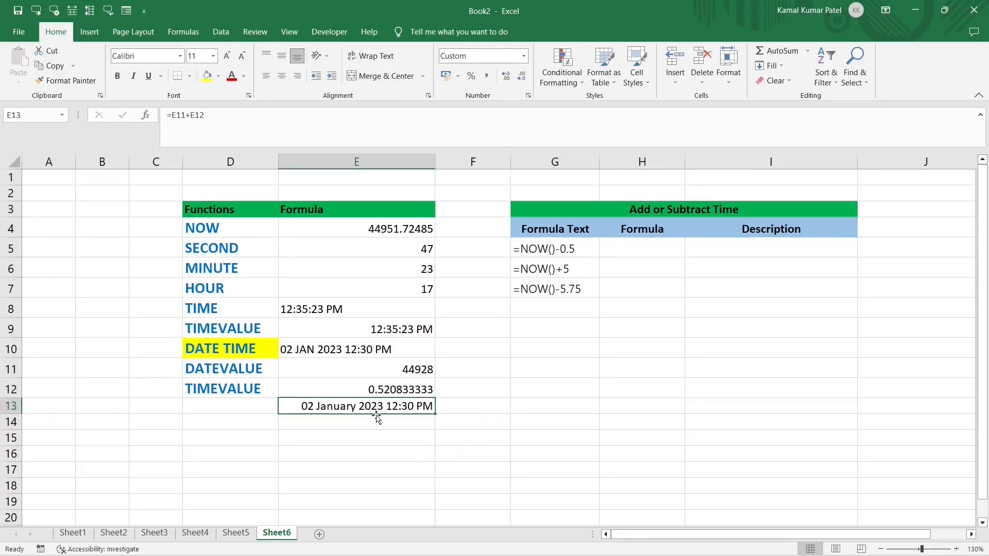
{"action": "left_click", "coordinate": [630, 249]}
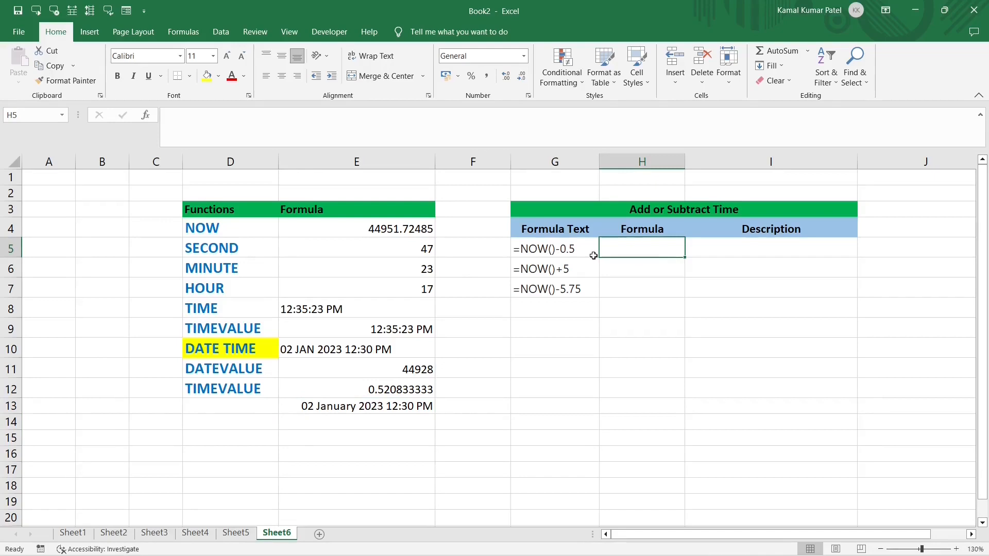
{"action": "type", "text": "=now()"}
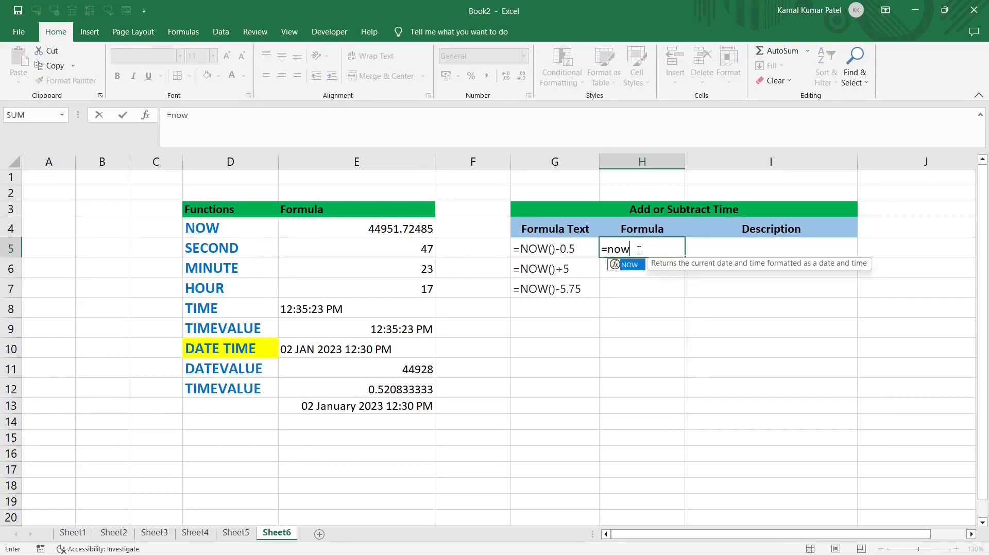
{"action": "key", "text": "Return"}
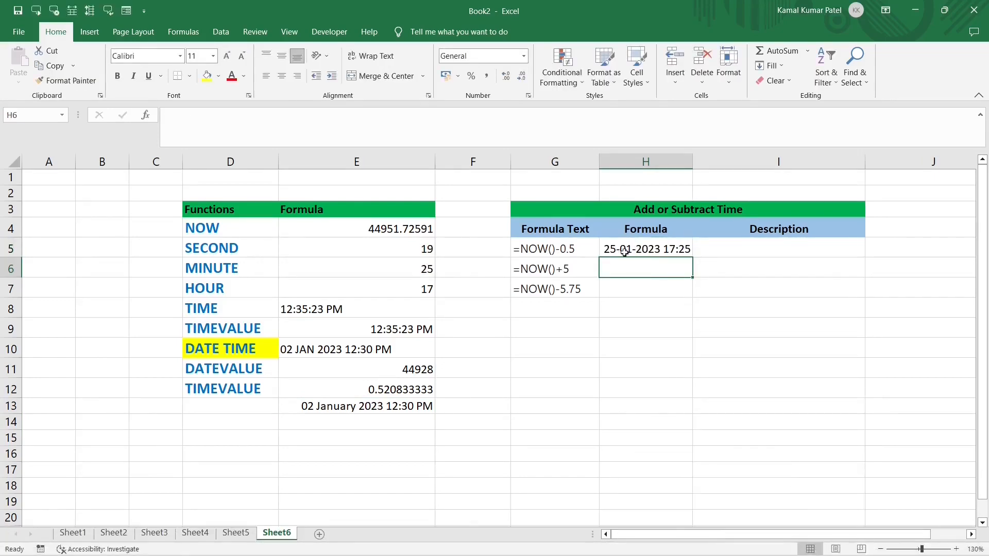
Set the custom number format of cell H5 to dd-mm-yyyy hh:mm AM/PM
{"action": "left_click", "coordinate": [609, 252]}
{"action": "key", "text": "ctrl+1"}
{"action": "left_click", "coordinate": [494, 194]}
{"action": "type", "text": "AM/PM"}
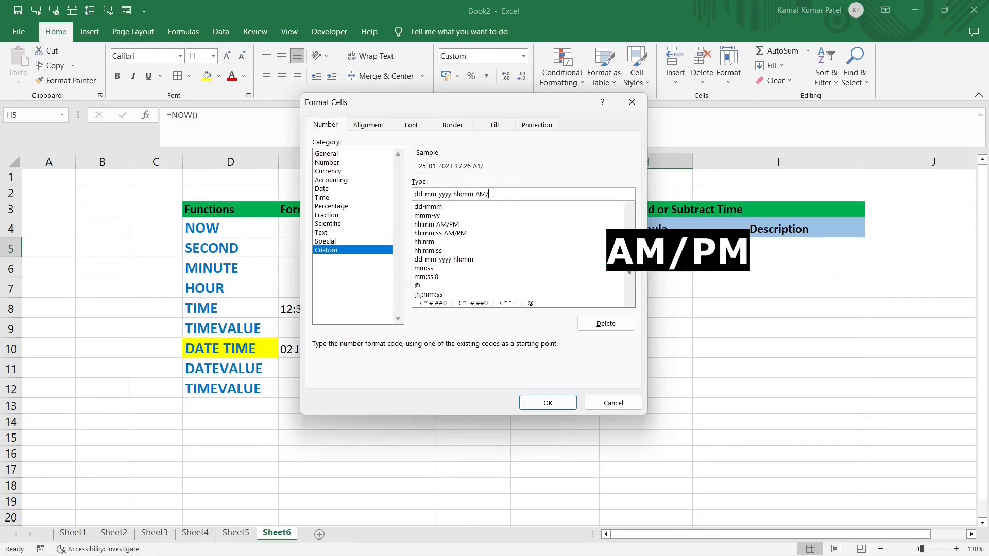
{"action": "key", "text": "Return"}
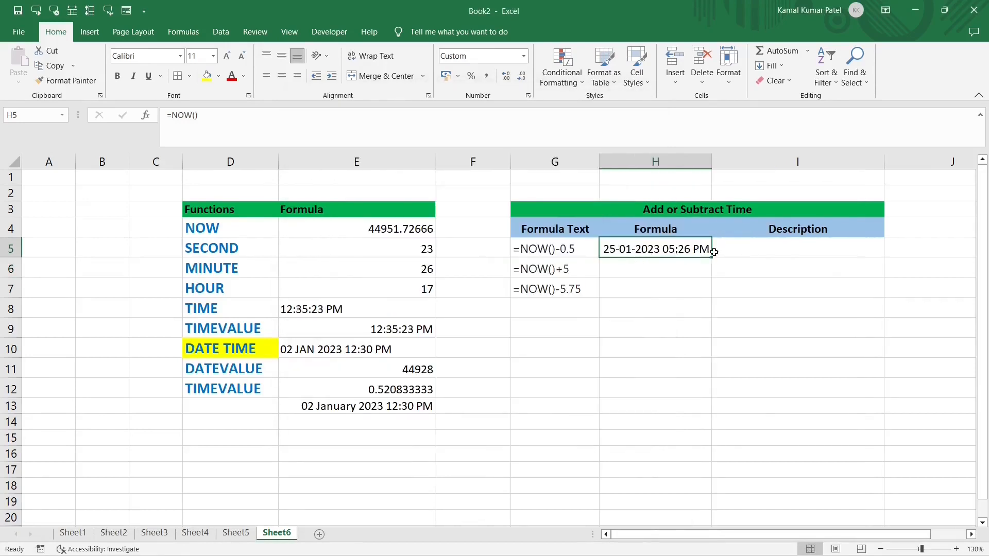
Change the formula in cell H5 to =NOW()-0.5 to subtract half a day
{"action": "double_click", "coordinate": [683, 251]}
{"action": "type", "text": "-0.5"}
{"action": "key", "text": "Return"}
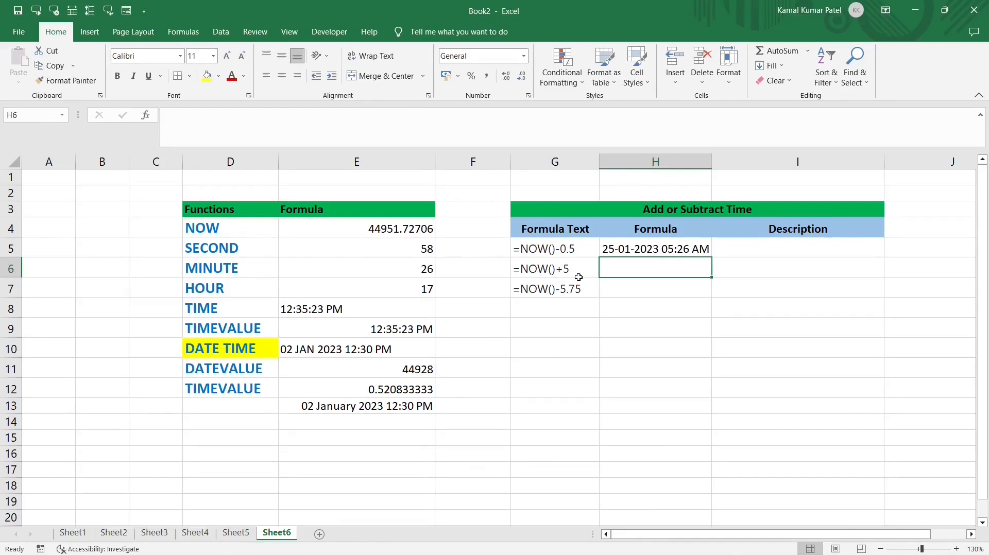
Enter =NOW()+5 in cell H6 to add five days to the current date and time
{"action": "type", "text": "=now"}
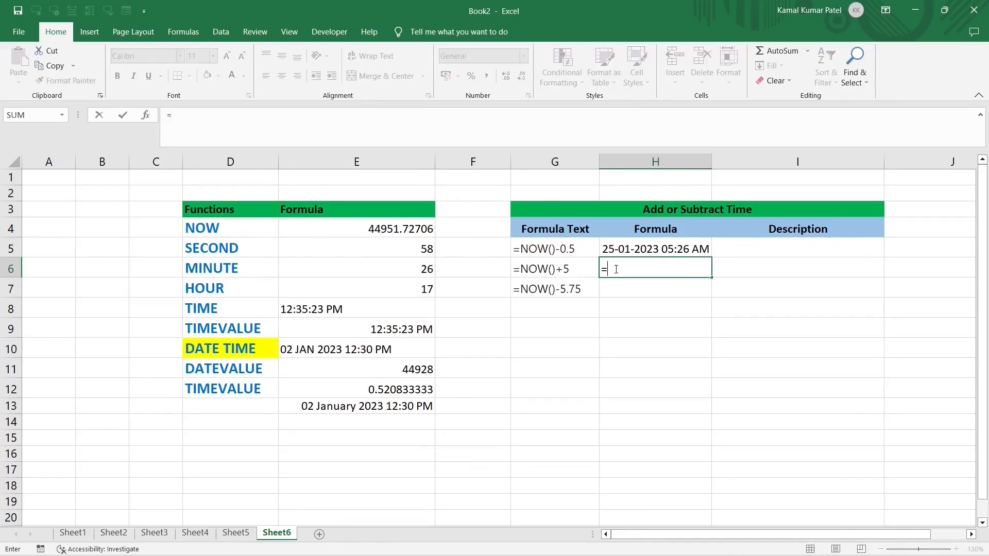
{"action": "key", "text": "Tab"}
{"action": "type", "text": ")+5"}
{"action": "key", "text": "Return"}
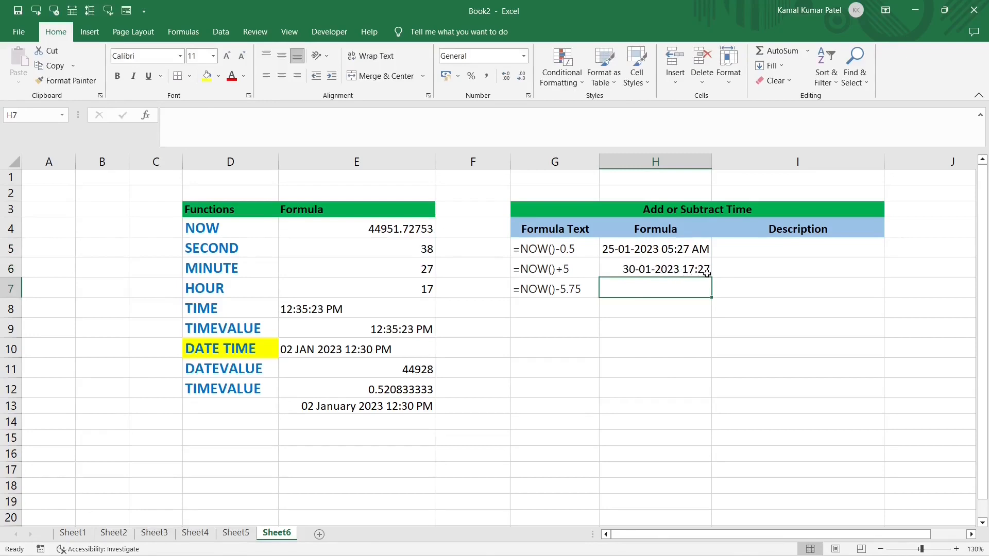
Enter =NOW()-5.75 in cell H7 to subtract five days and 18 hours from the current date and time
{"action": "left_click", "coordinate": [567, 290]}
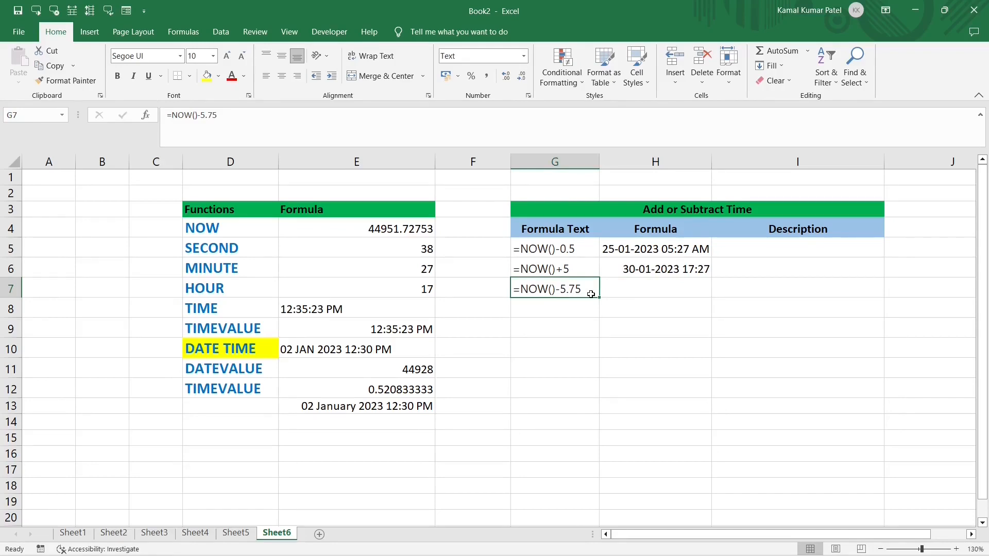
{"action": "key", "text": "Right"}
{"action": "type", "text": "=now"}
{"action": "key", "text": "Tab"}
{"action": "type", "text": ")-5.75"}
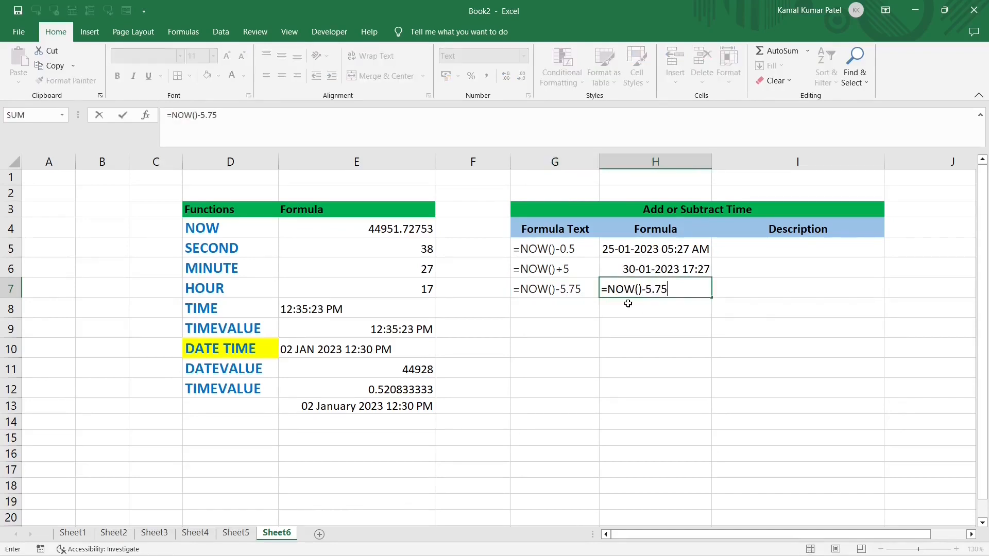
{"action": "key", "text": "Return"}
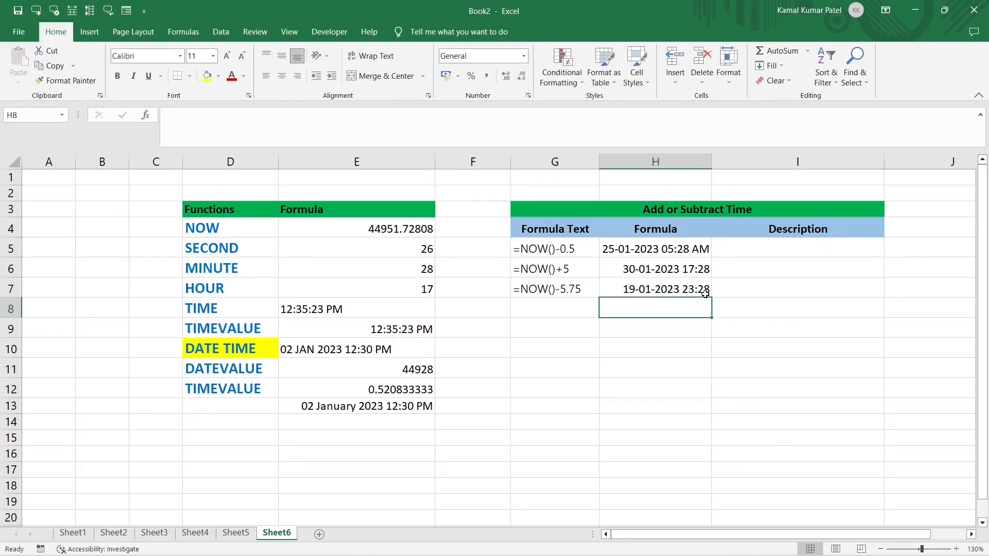
{"action": "left_click", "coordinate": [617, 291]}
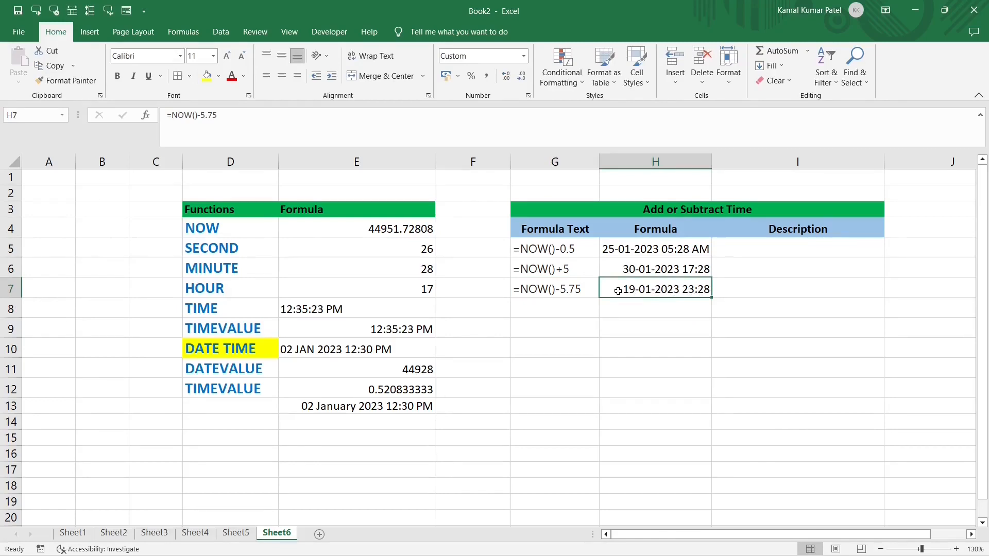
Enter the descriptions "Returns the date and time 12 hours back" in I5 and "Returns the date and time 5 days from now" in I6
{"action": "left_click", "coordinate": [755, 251]}
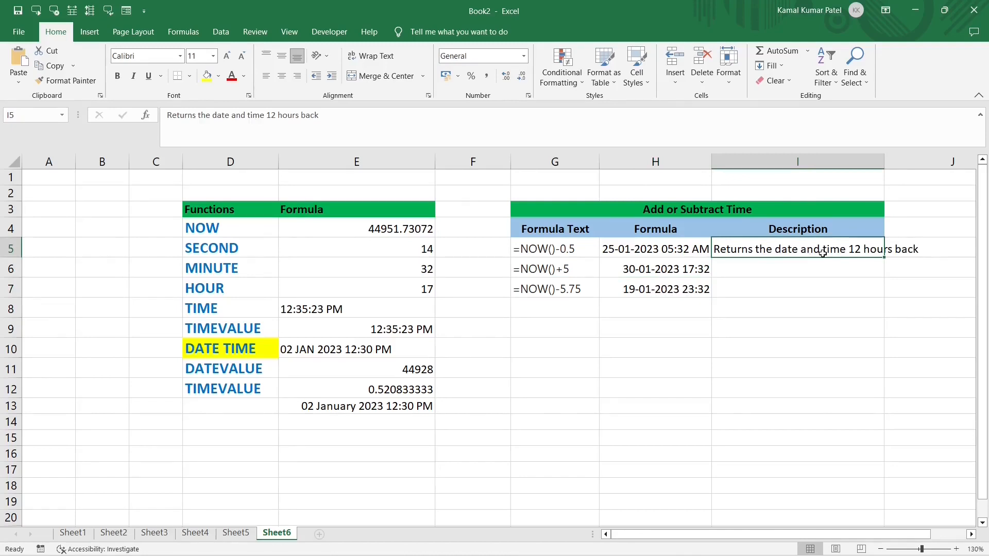
{"action": "left_click", "coordinate": [843, 268]}
{"action": "type", "text": "Returns the date and time 5 days from now"}
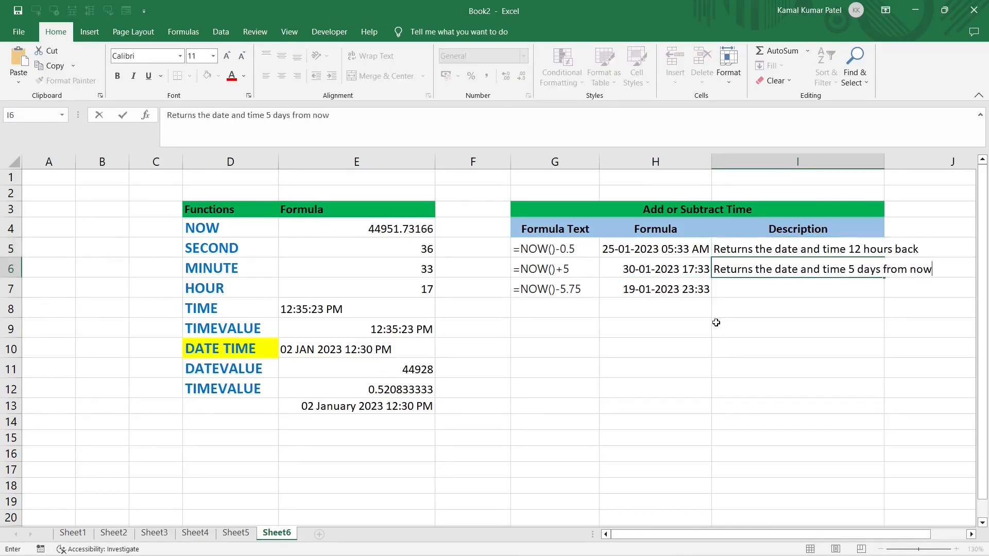
{"action": "key", "text": "Return"}
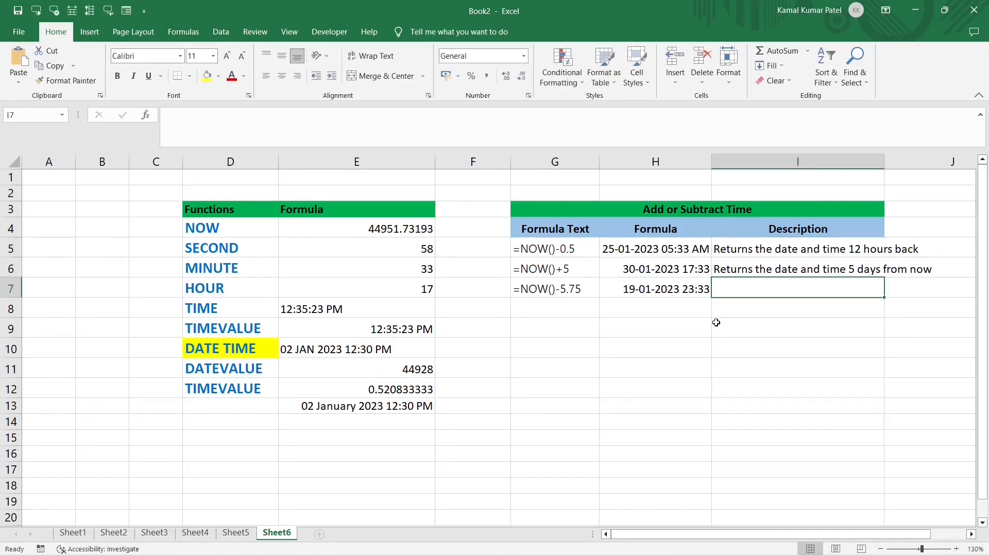
Enter the two-line description "Returns the date and time 5 days" / "and 18 hours back" in cell I7
{"action": "type", "text": "Returns the date and time 5 days"}
{"action": "key", "text": "alt+Return"}
{"action": "type", "text": "and 18 hours back"}
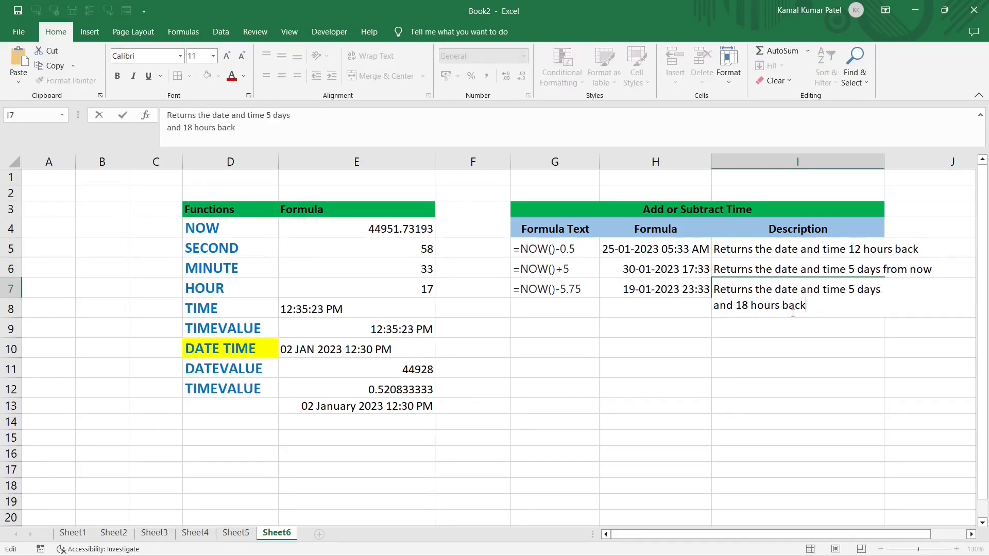
{"action": "key", "text": "Return"}
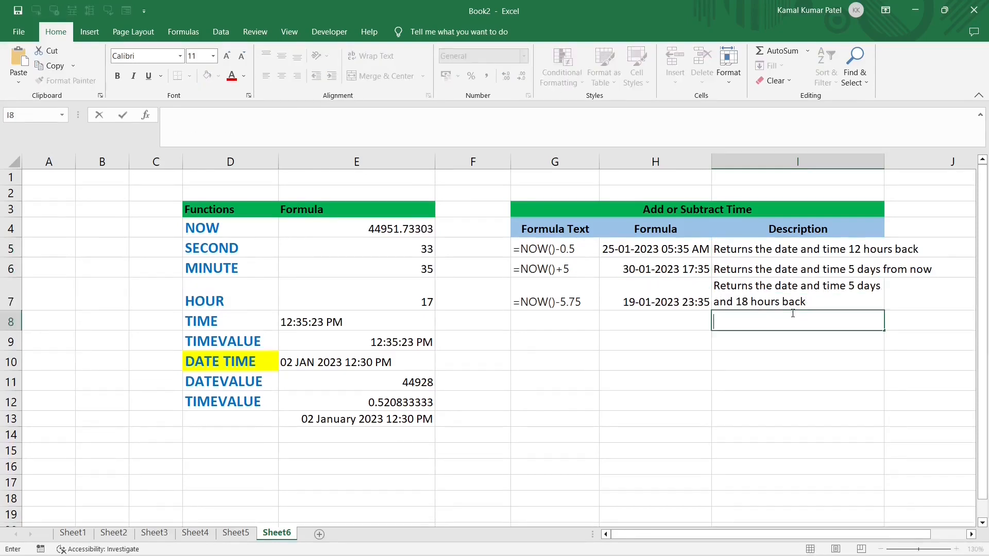